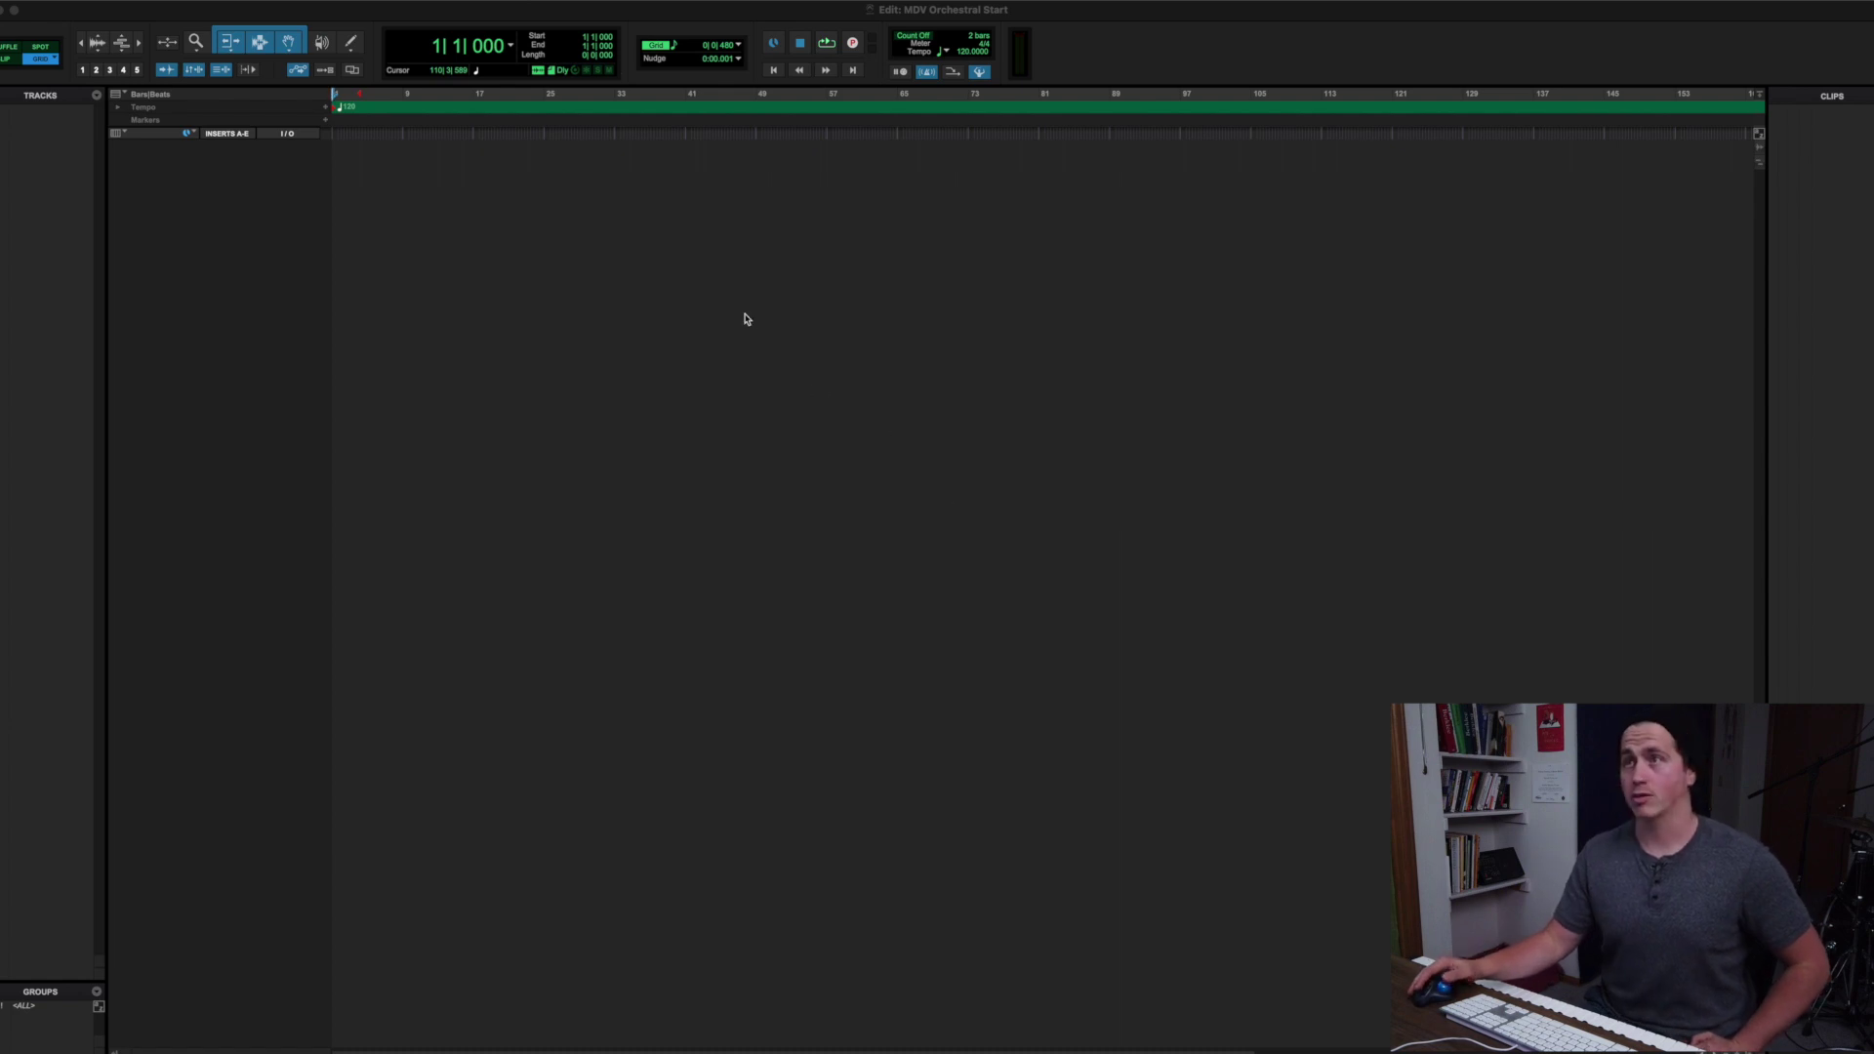
Create one new stereo instrument track named EW Play
drag(376, 7, 375, 6)
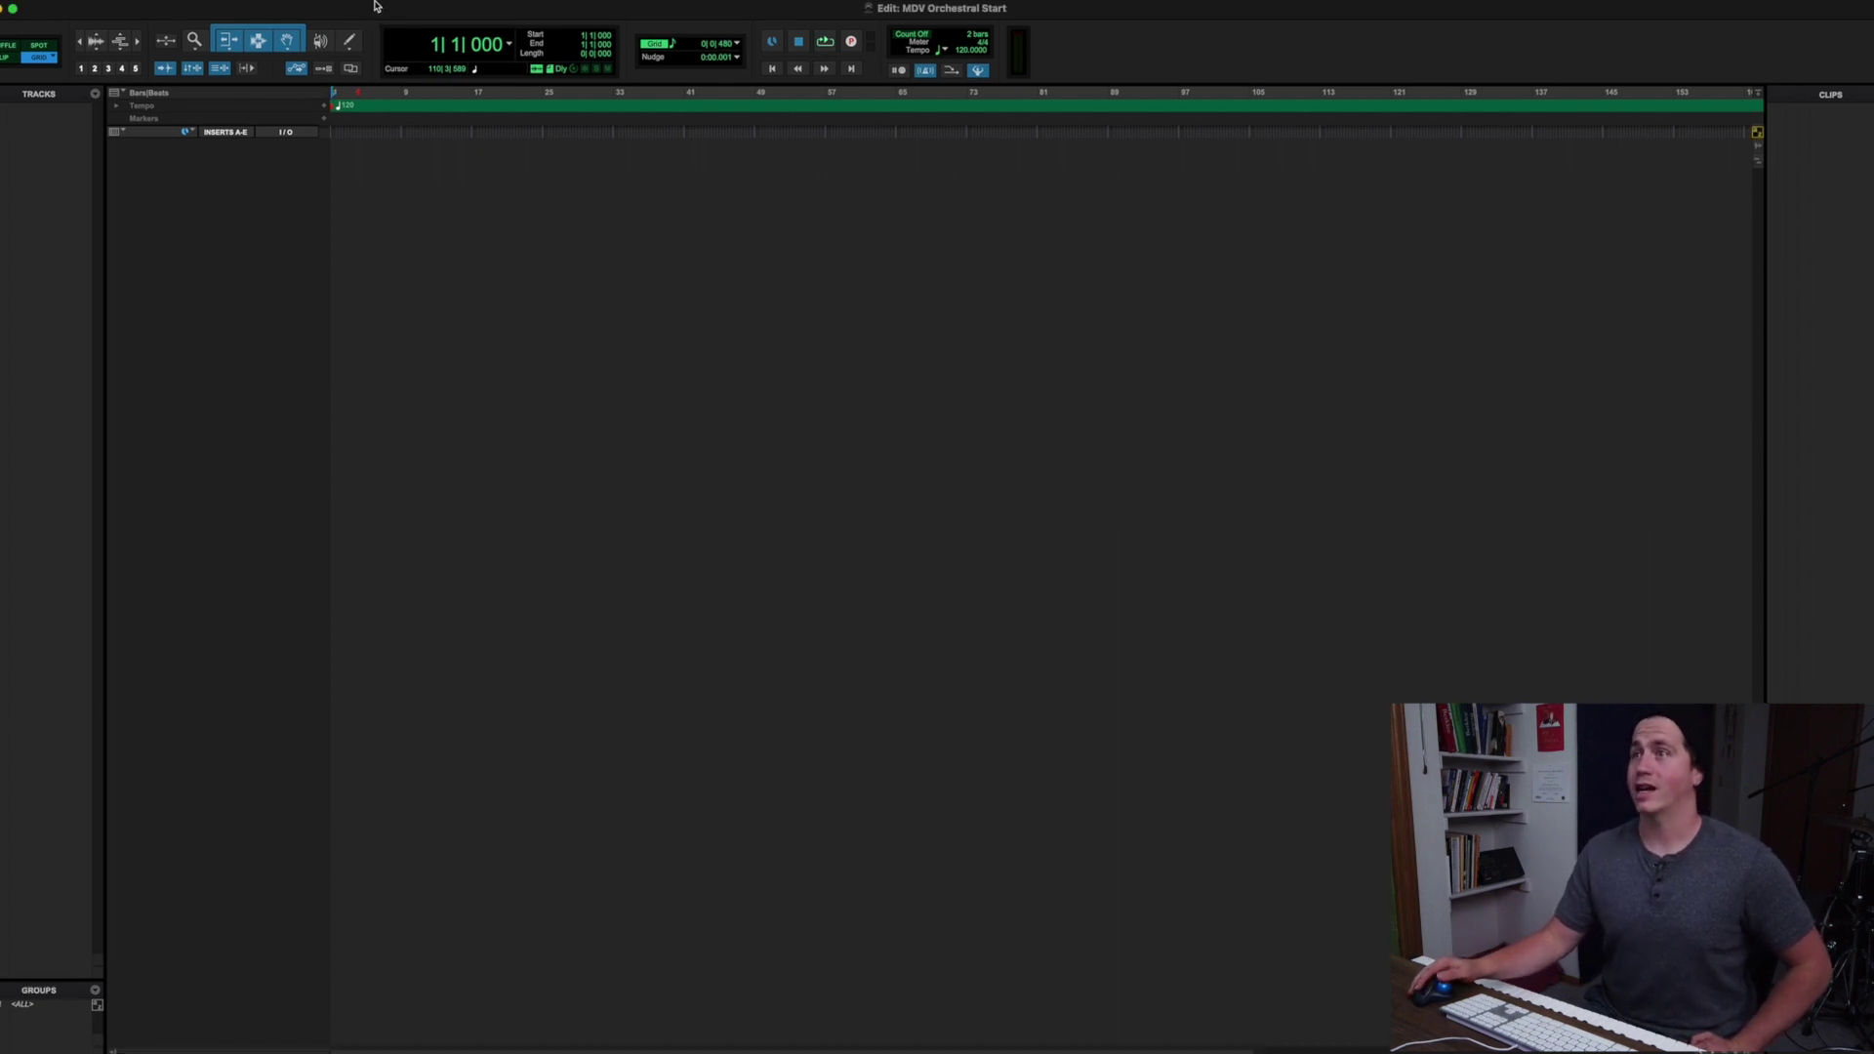
click(184, 2)
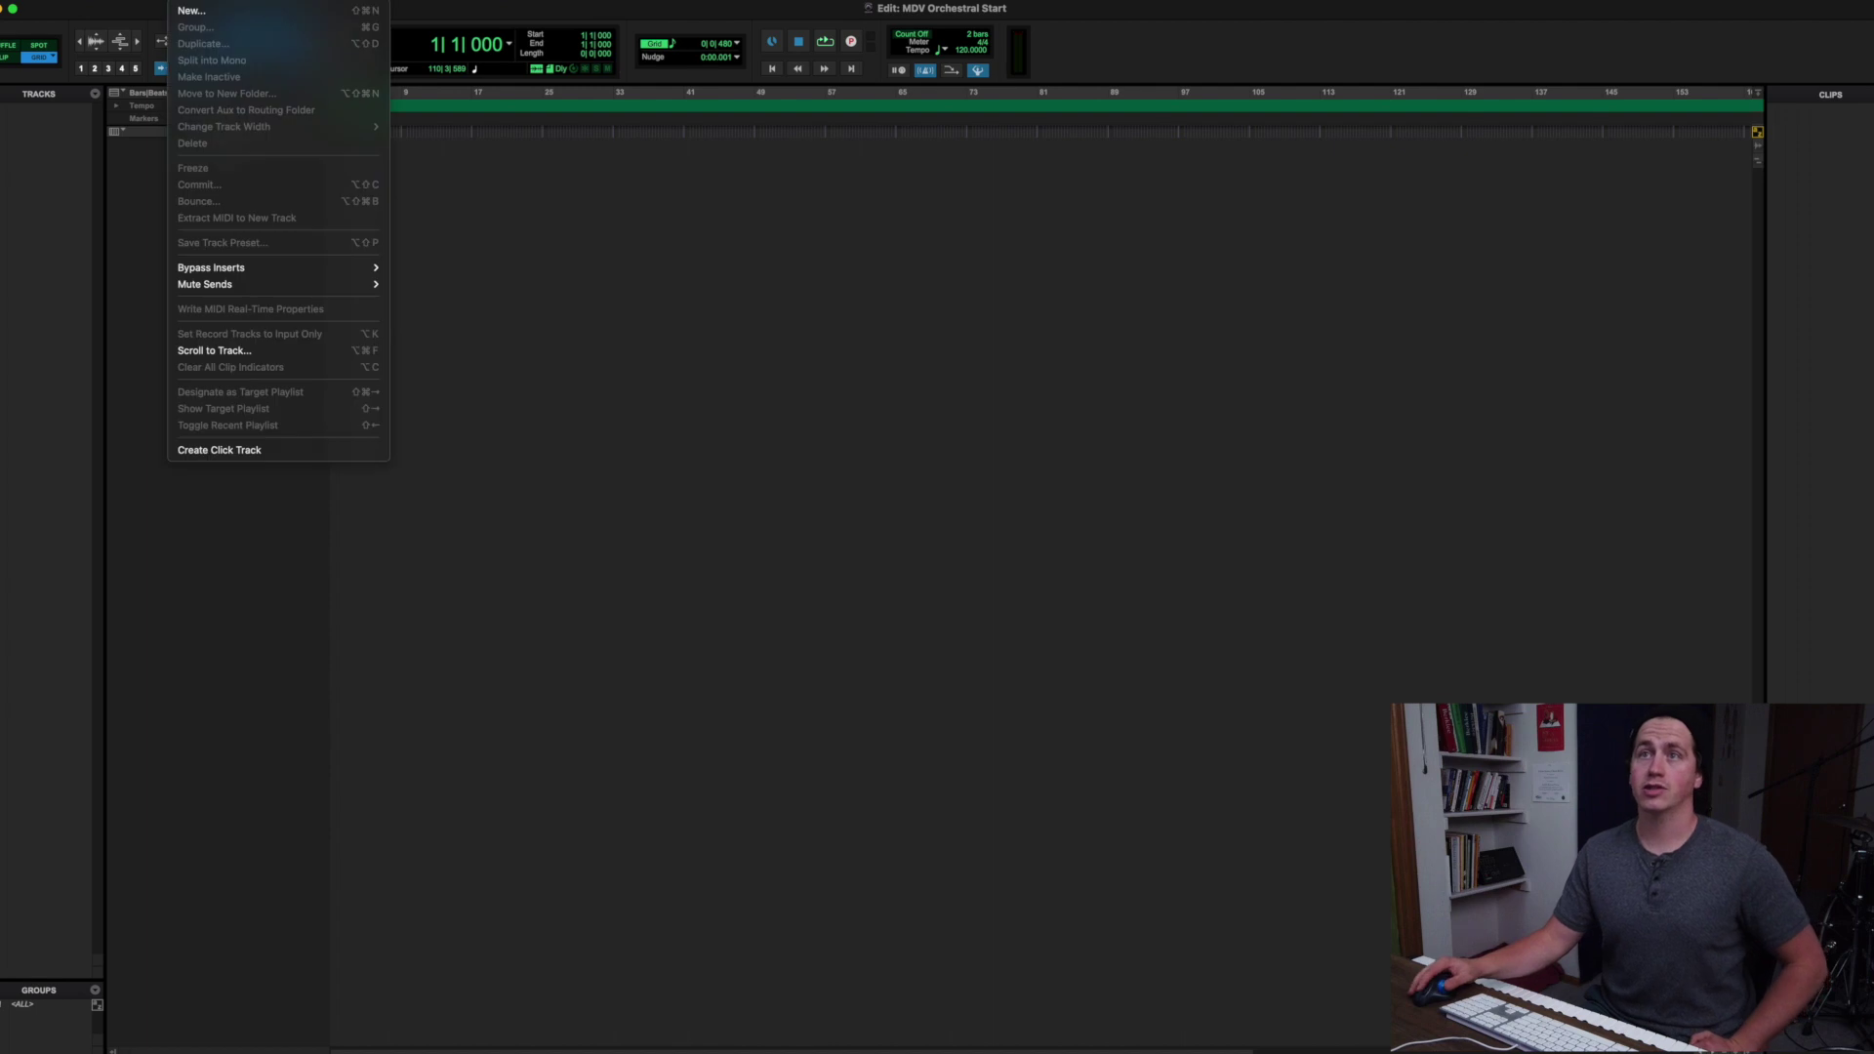
click(192, 11)
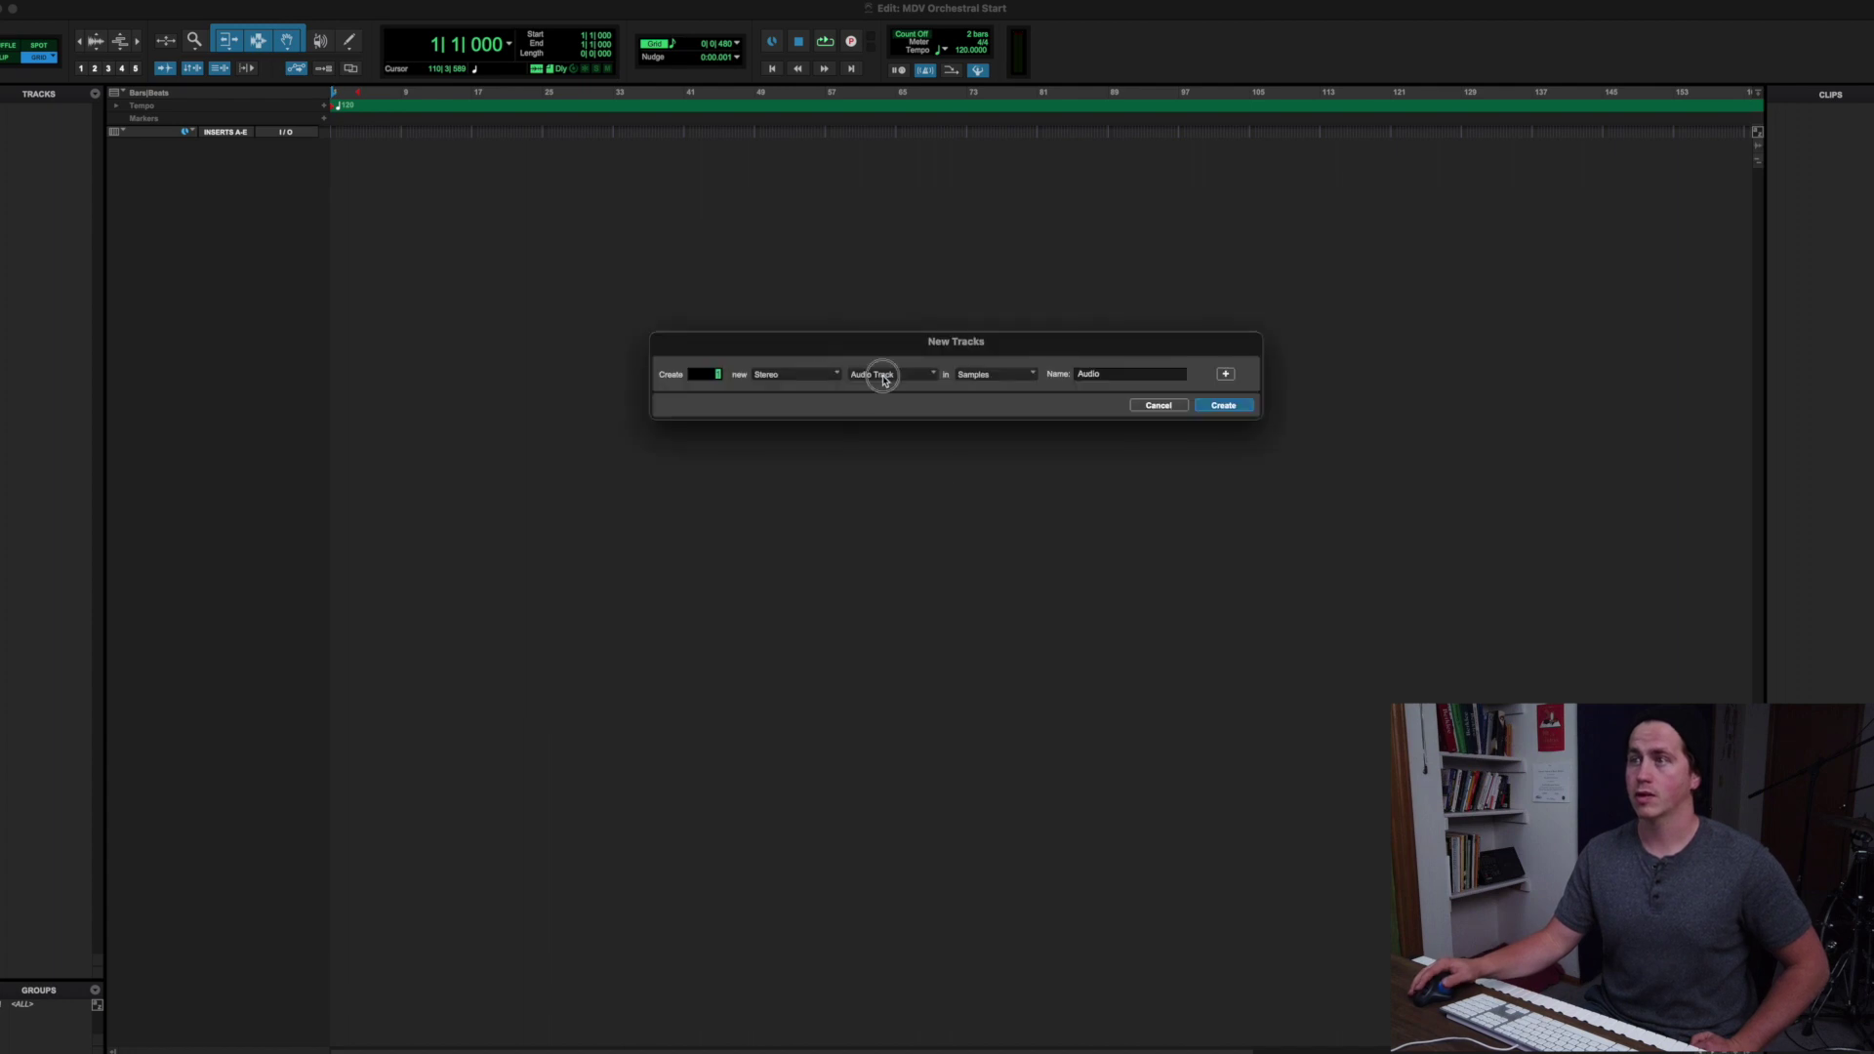
click(884, 374)
click(890, 440)
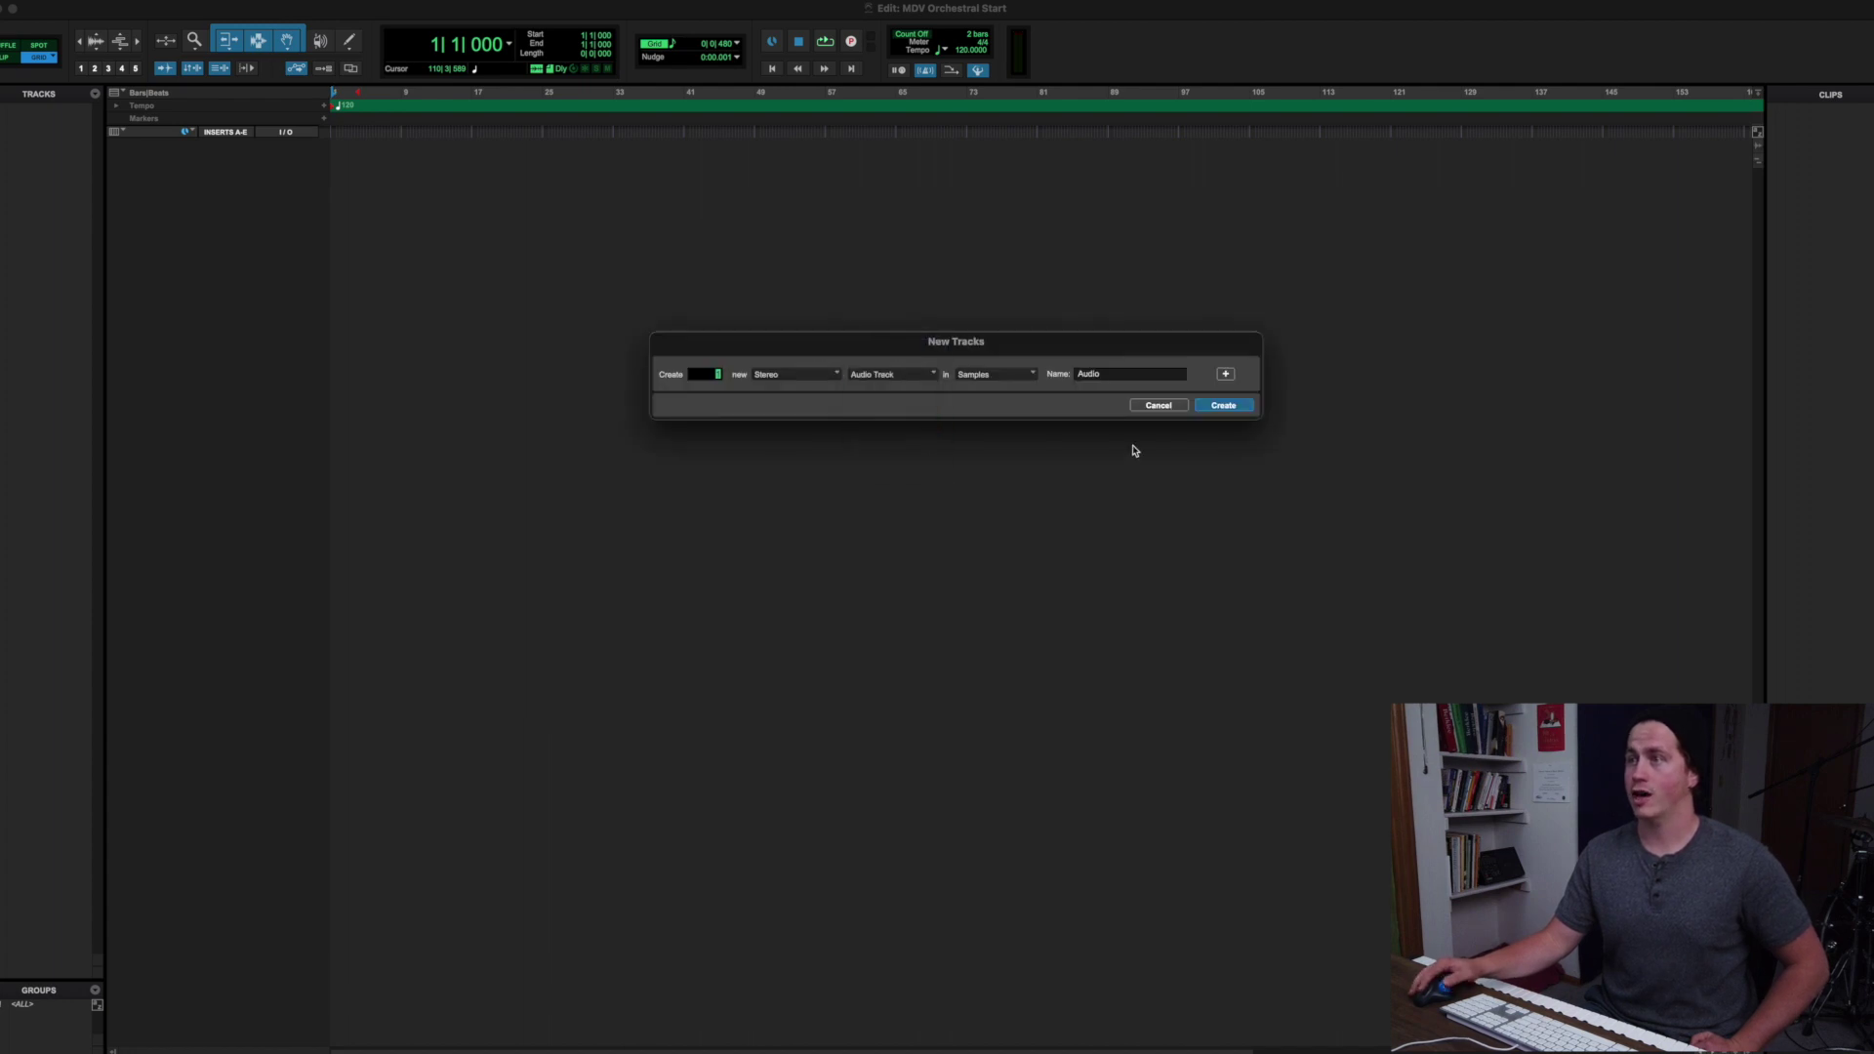
double_click(1124, 375)
text(EW)
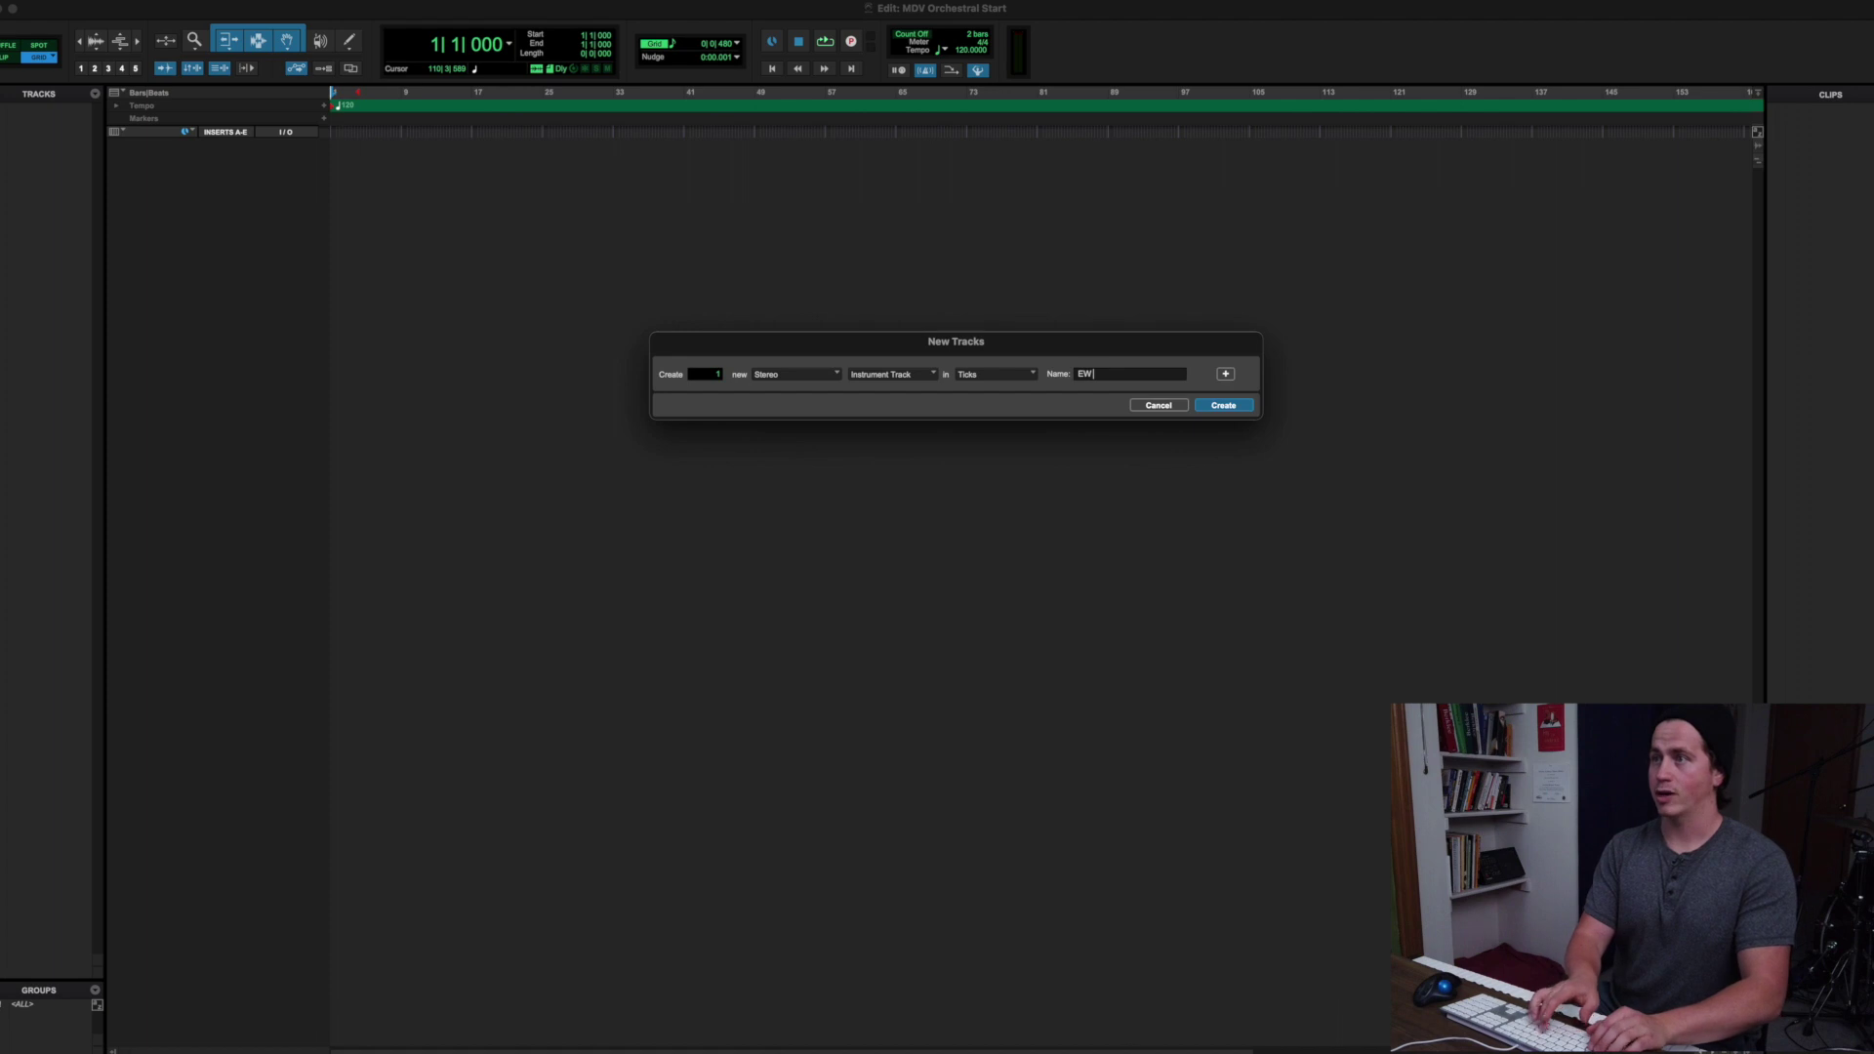
text( Play)
key(Return)
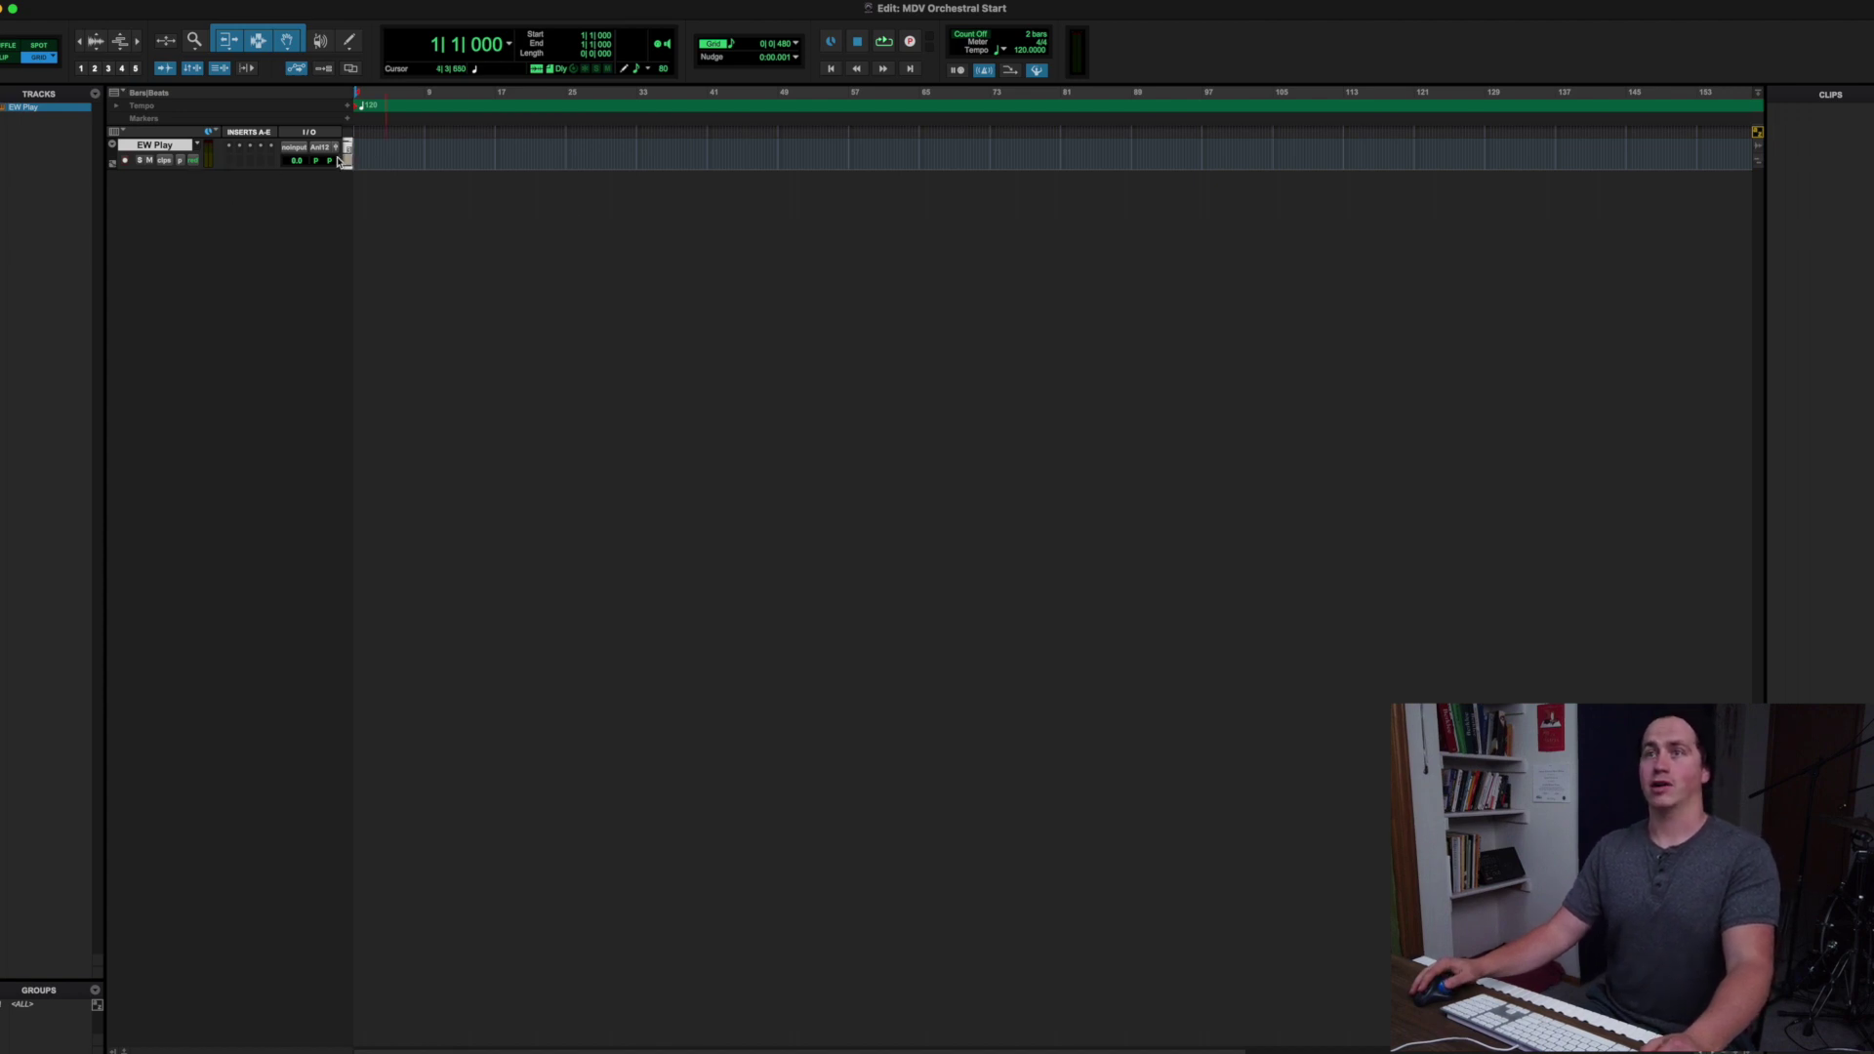
Insert the stereo Play AAX instrument plug-in on the EW Play track and show its library browser
click(231, 160)
mouse_move(293, 161)
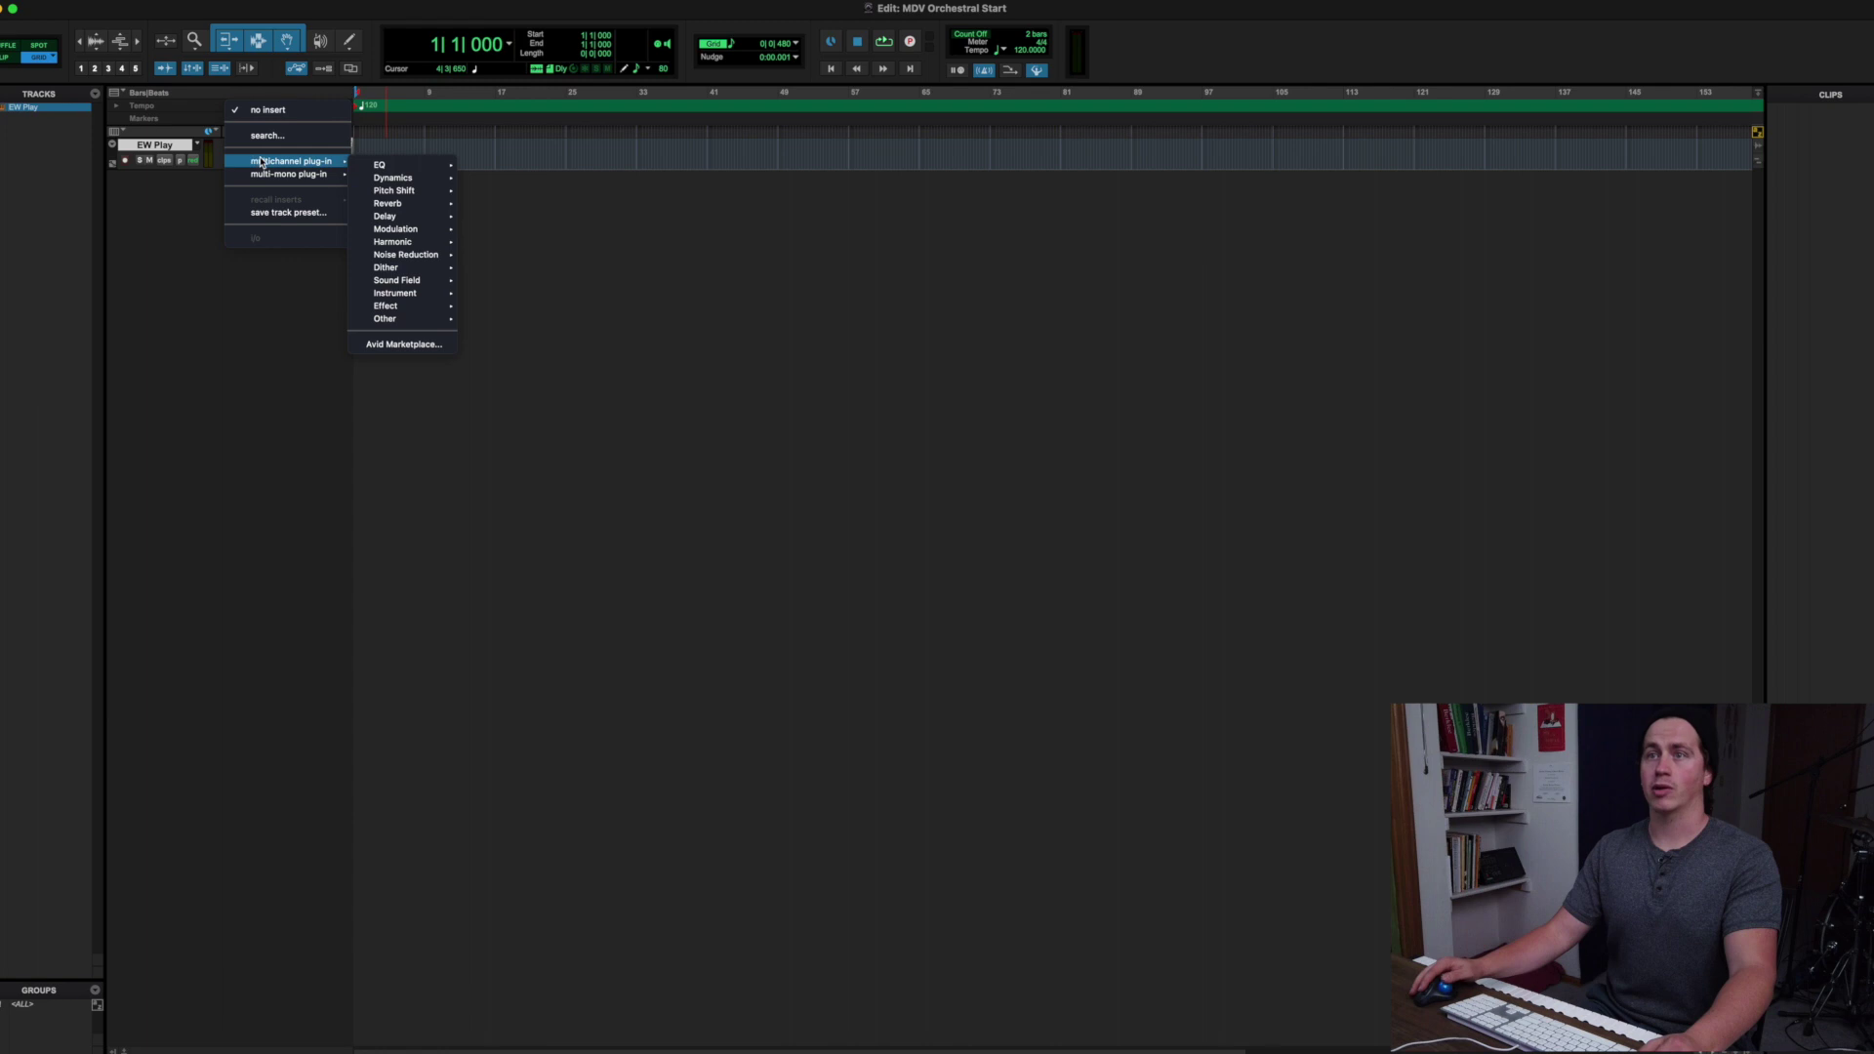
mouse_move(414, 290)
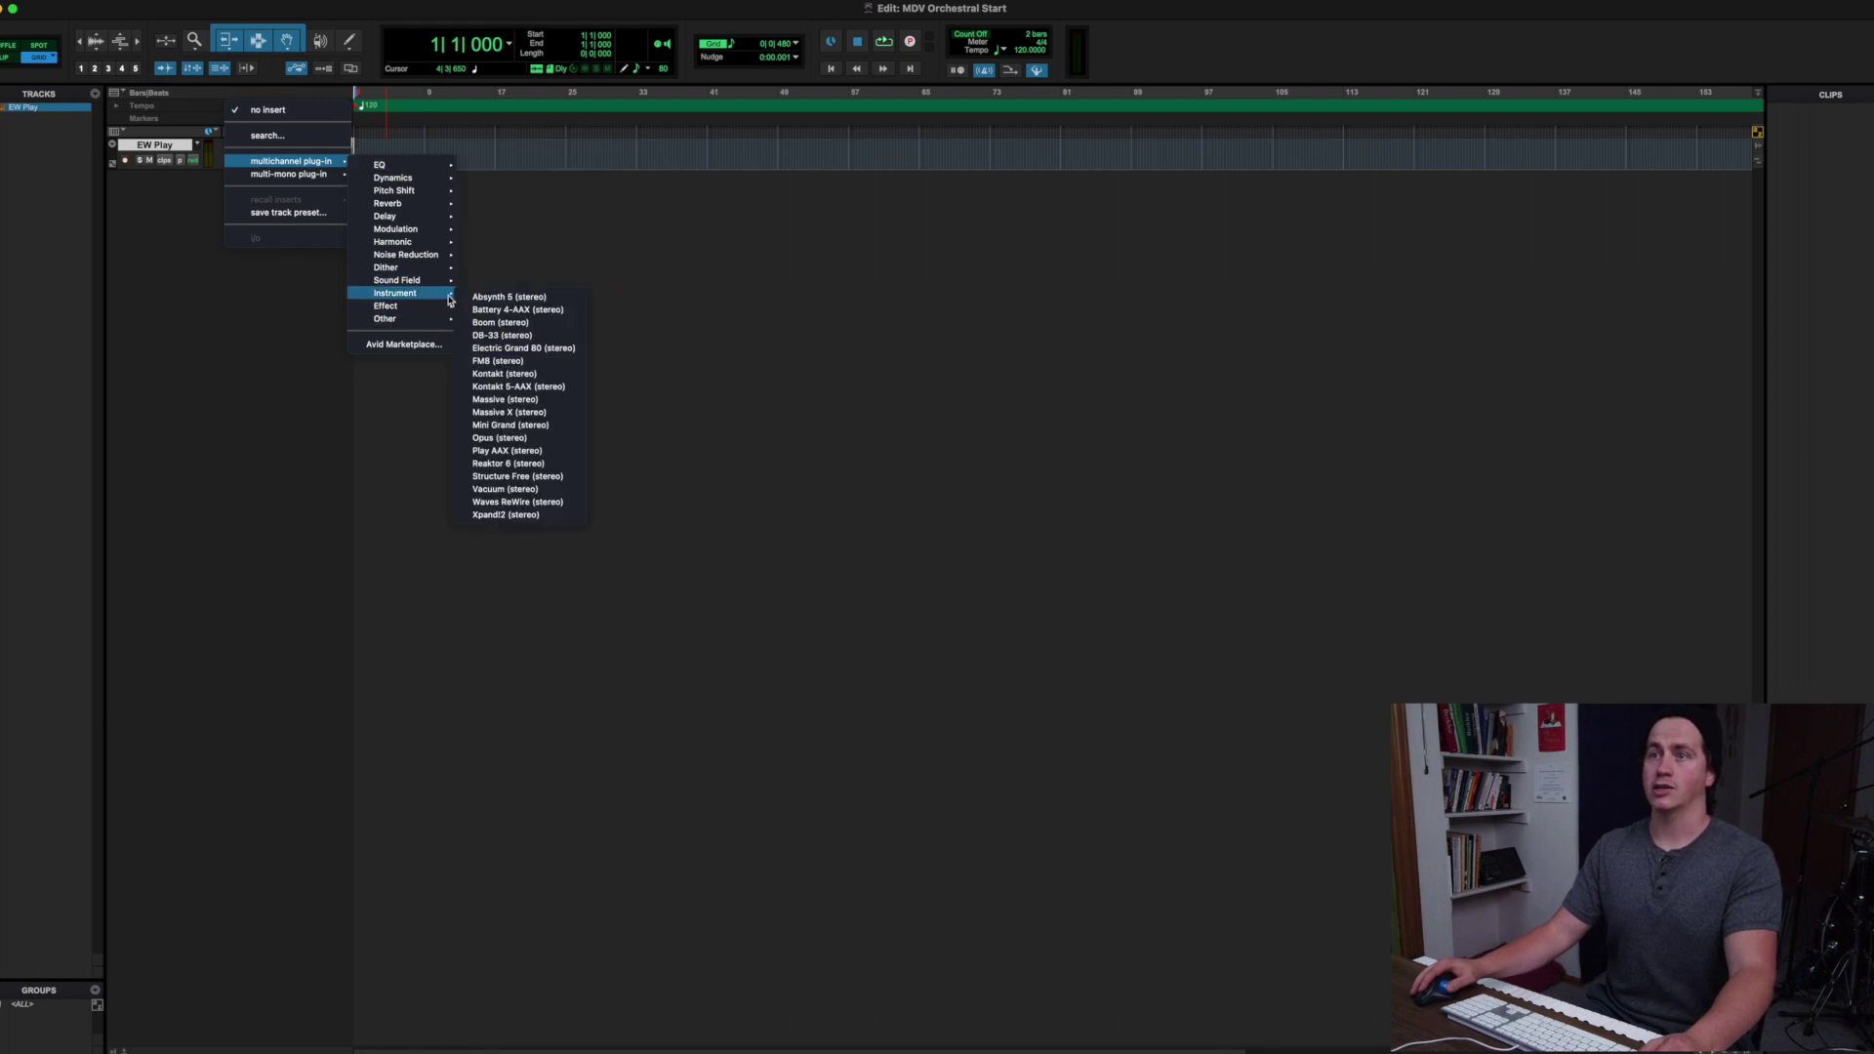
click(508, 450)
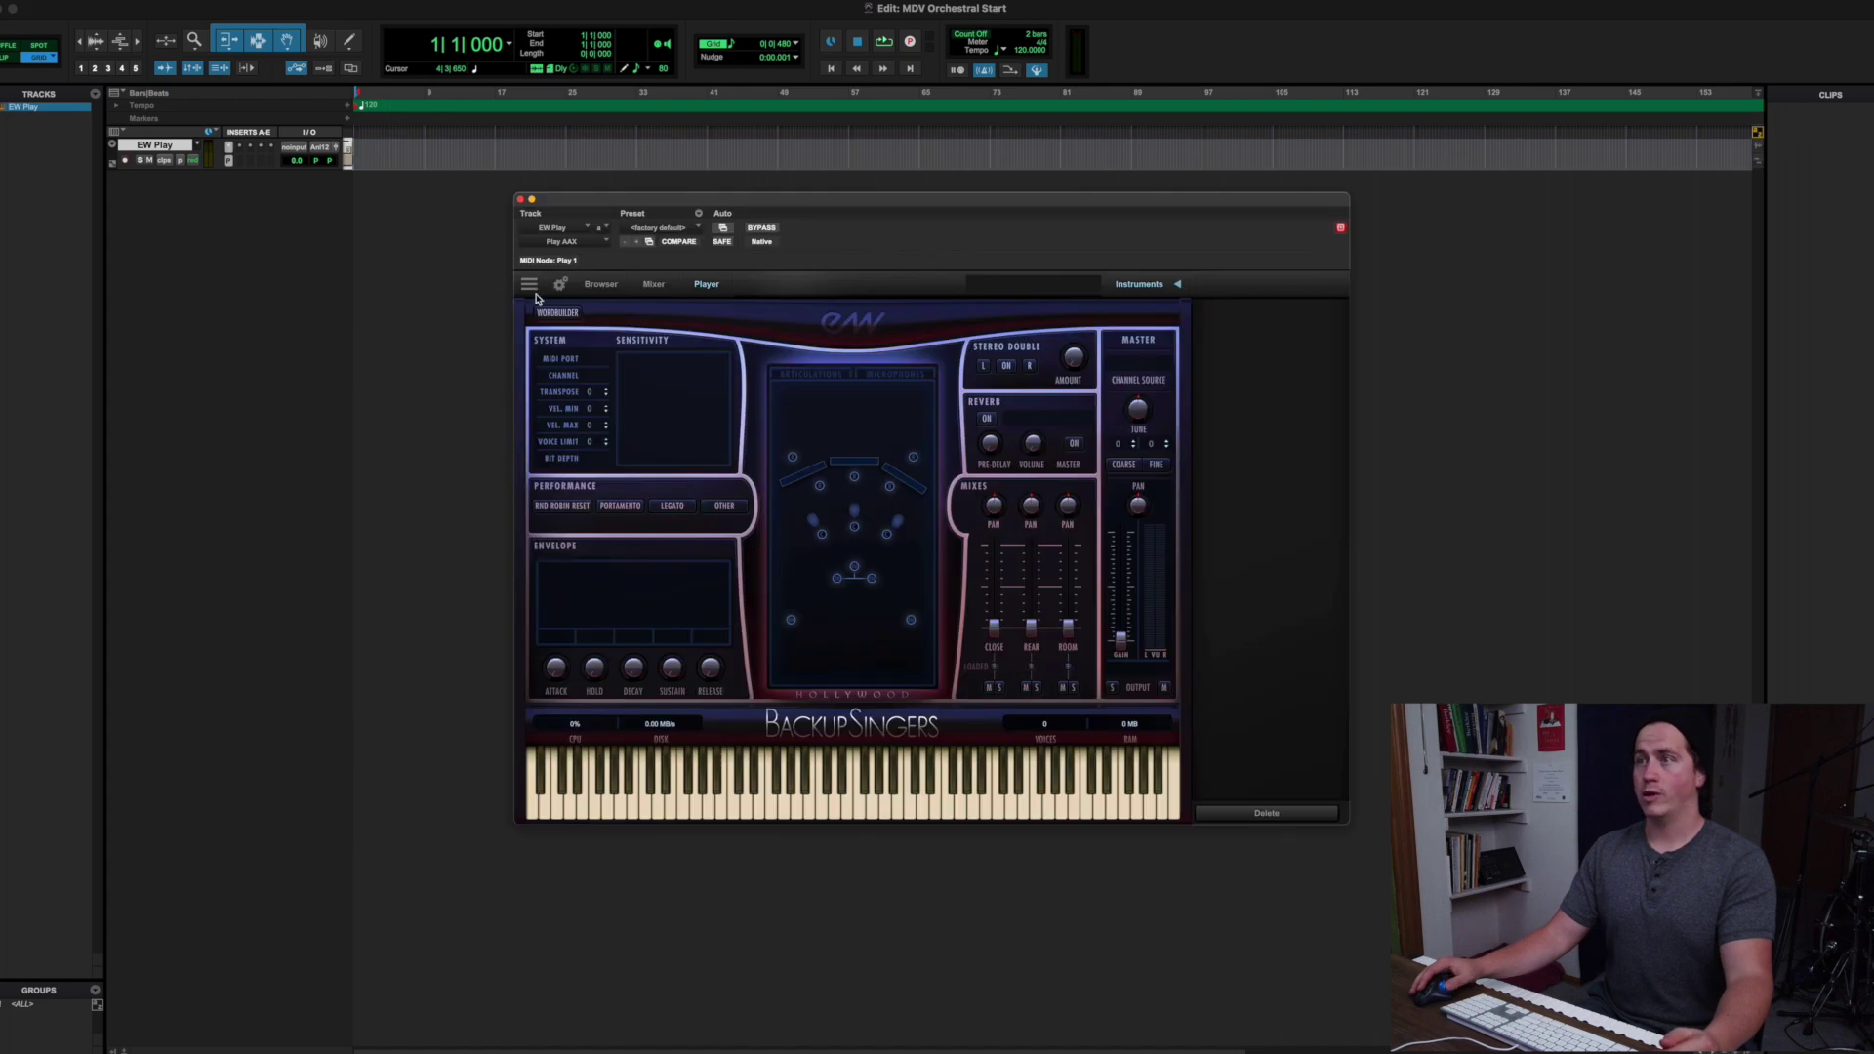
click(649, 286)
click(606, 285)
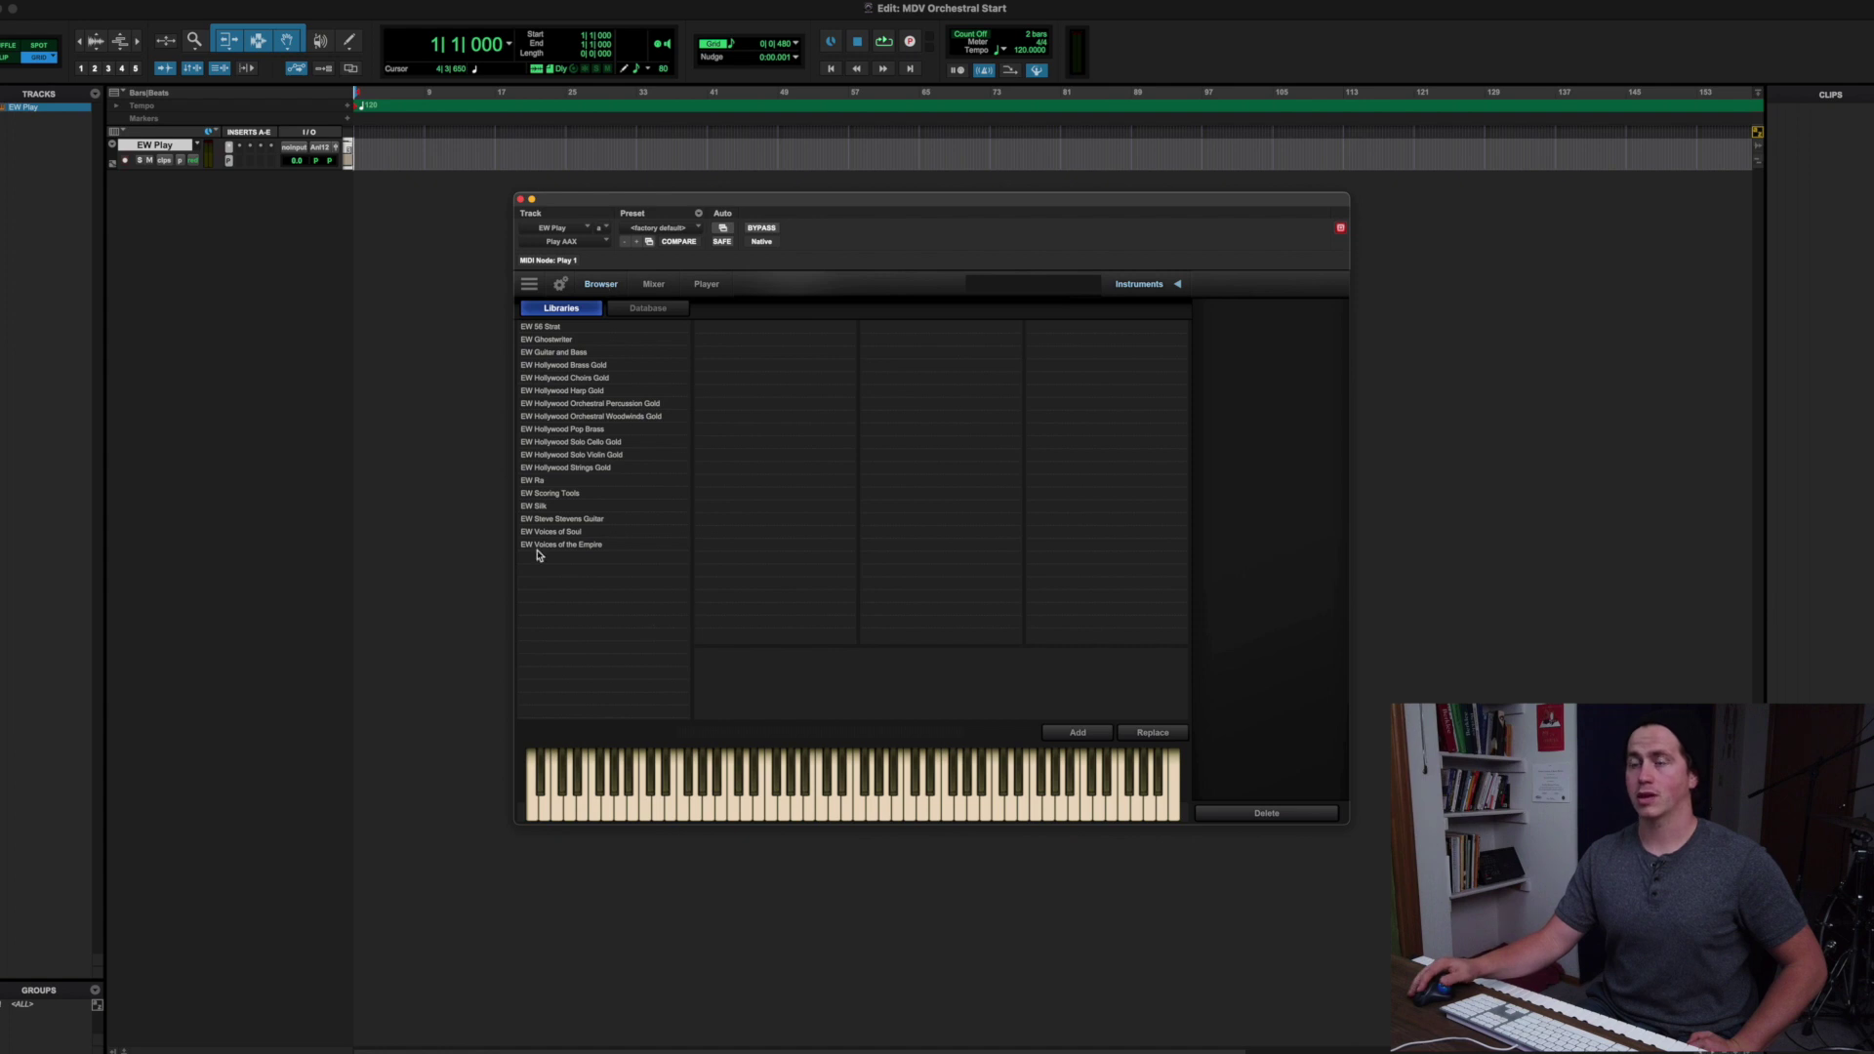
drag(636, 205, 689, 200)
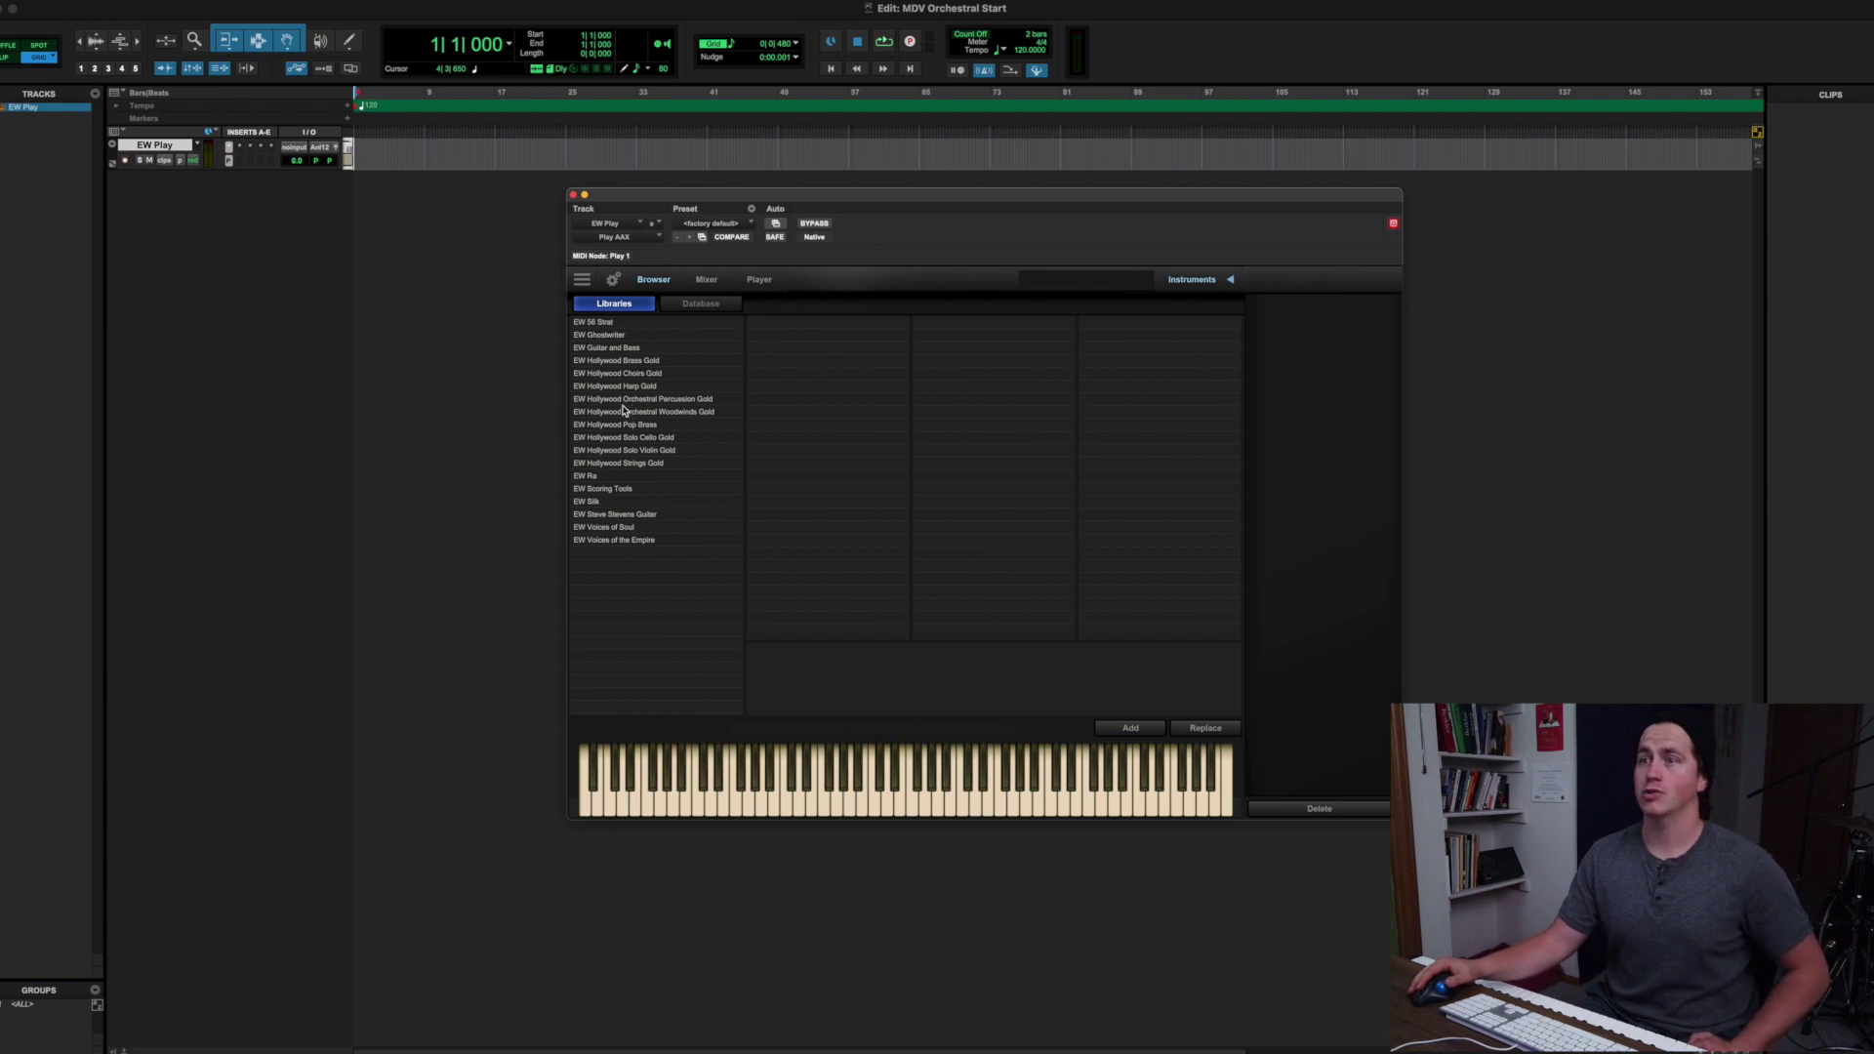
Add the 1st Violins Sus KS C0-F#0 Ni keyswitch instrument from the EW Hollywood Strings Gold library
click(653, 464)
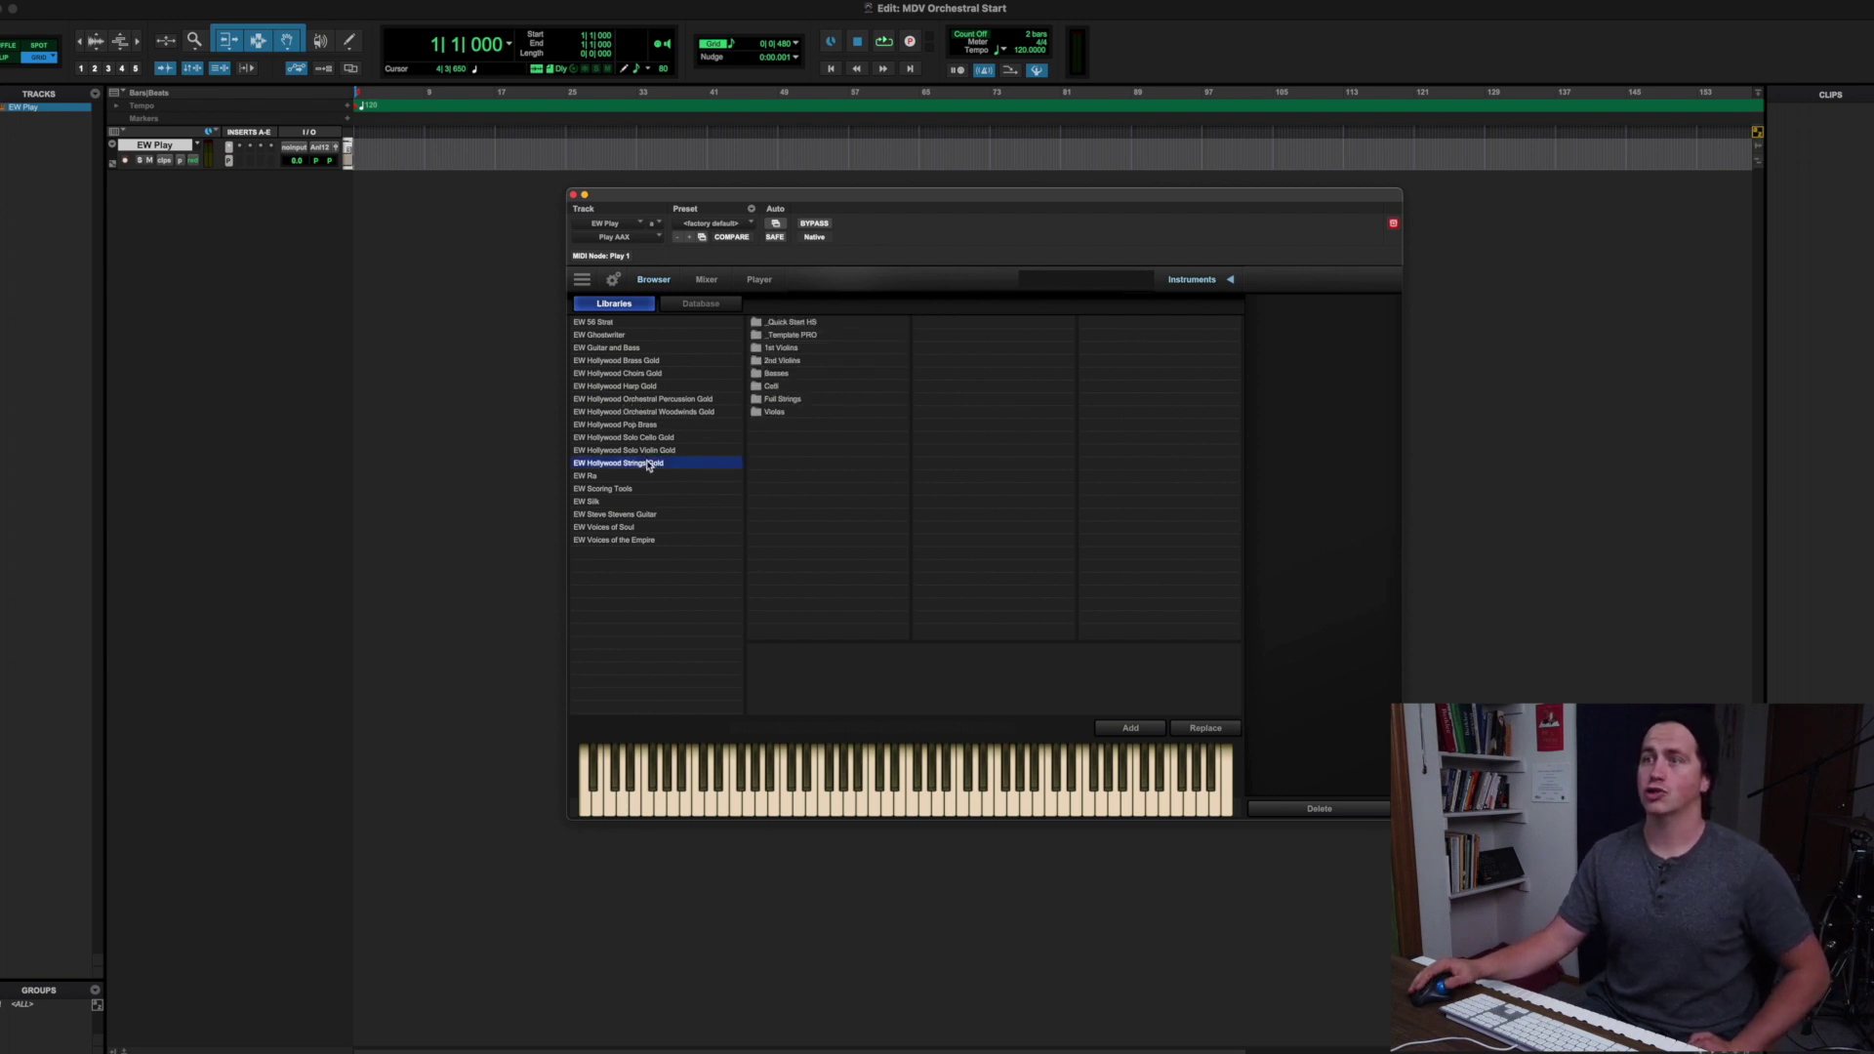
click(818, 349)
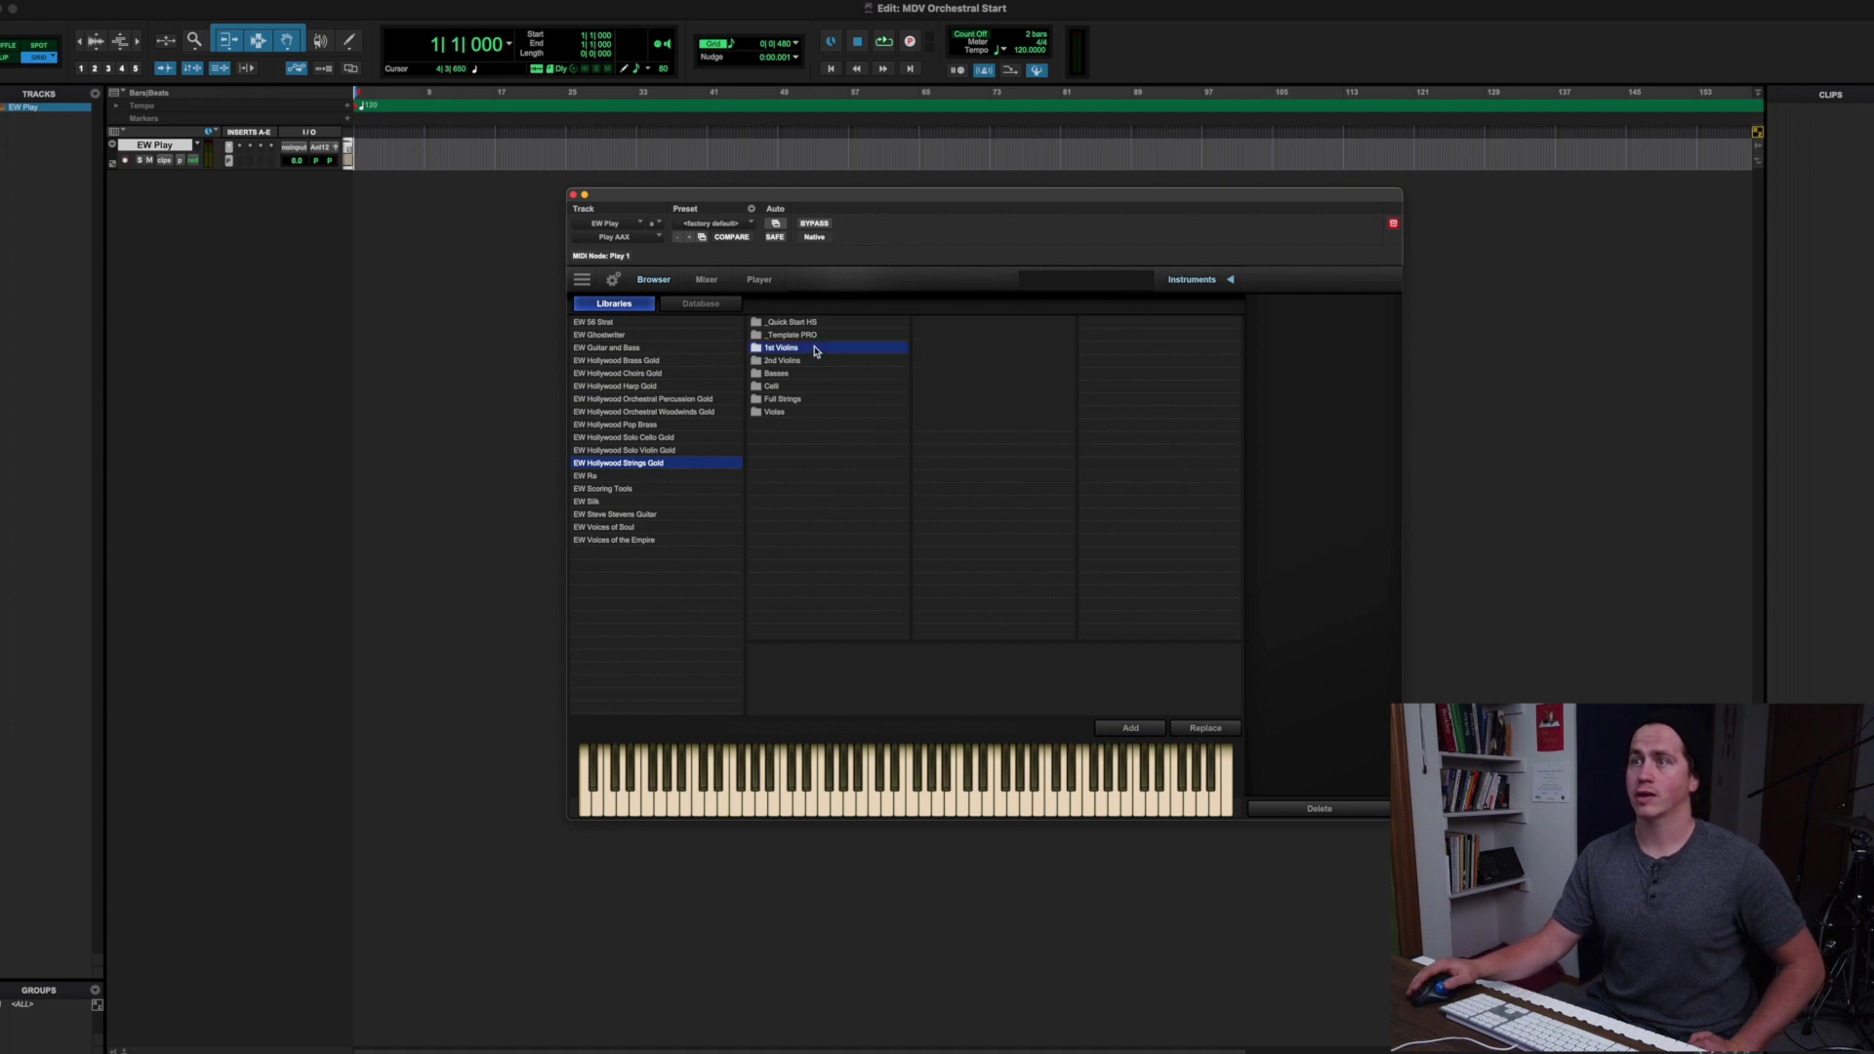
click(964, 387)
click(1167, 323)
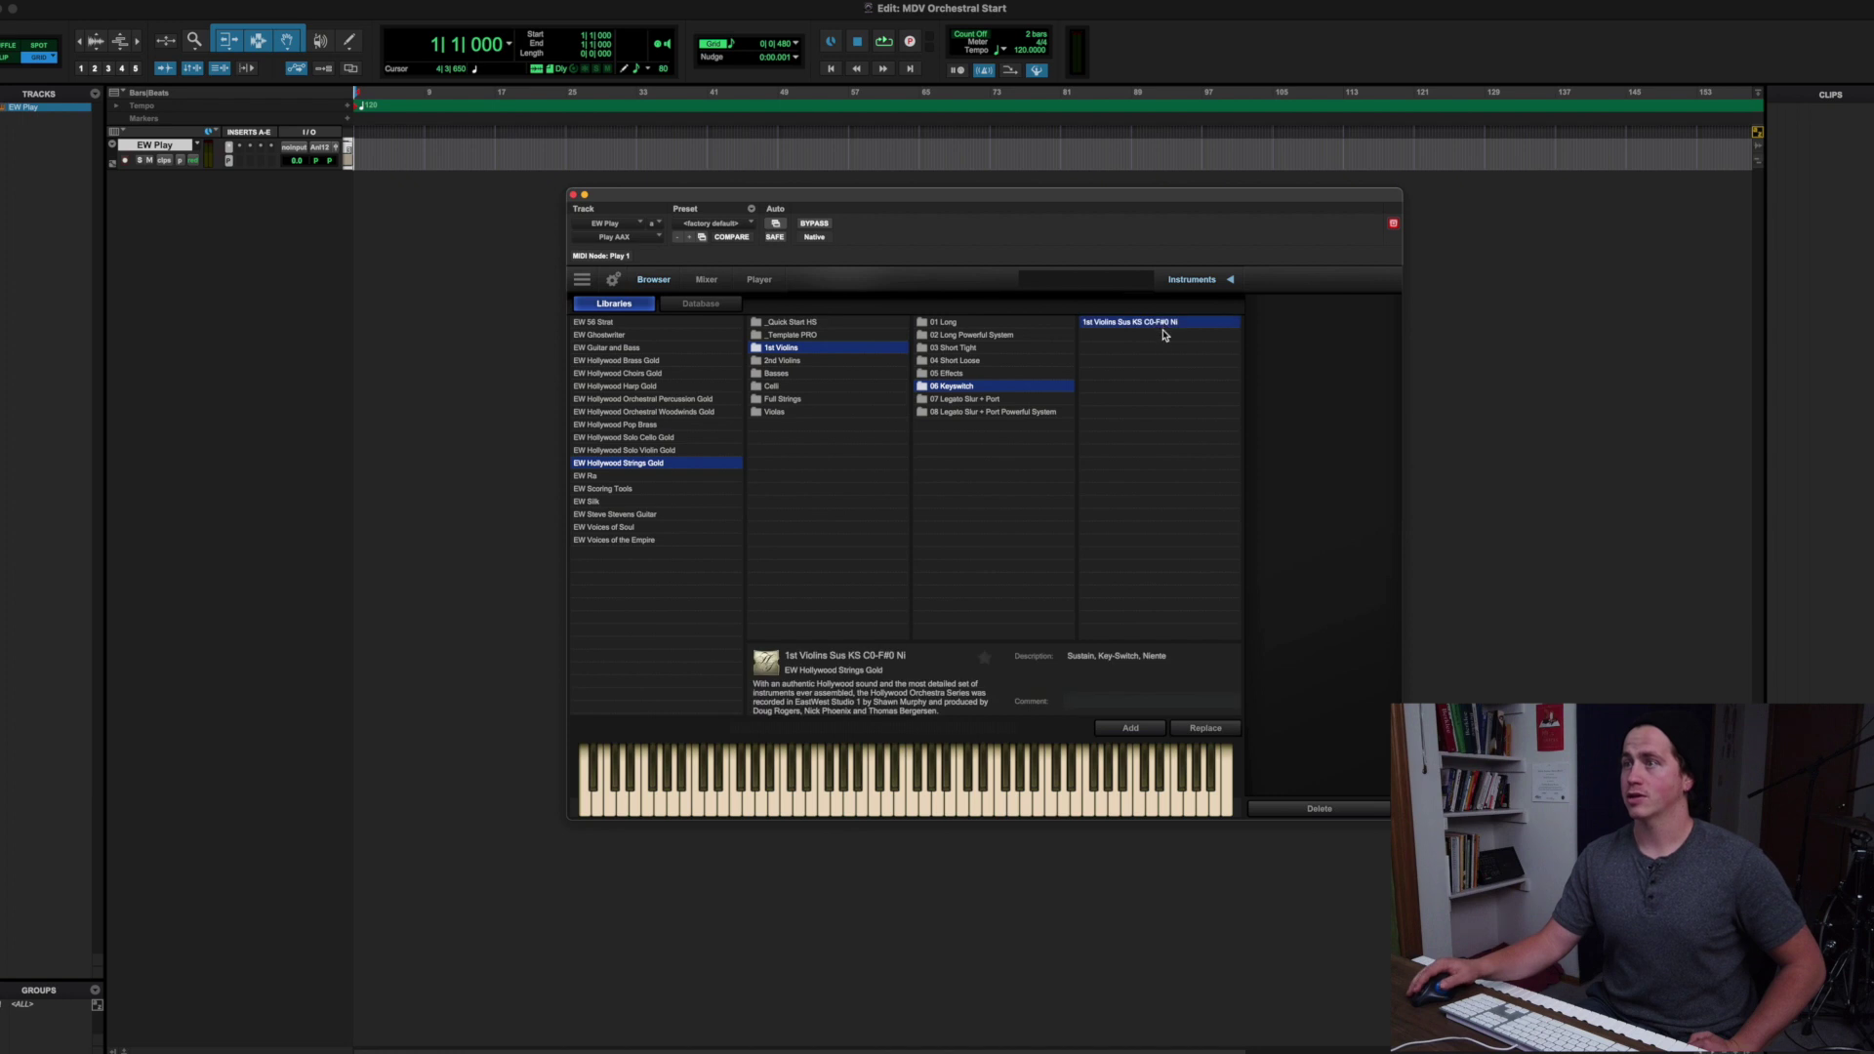
click(1129, 729)
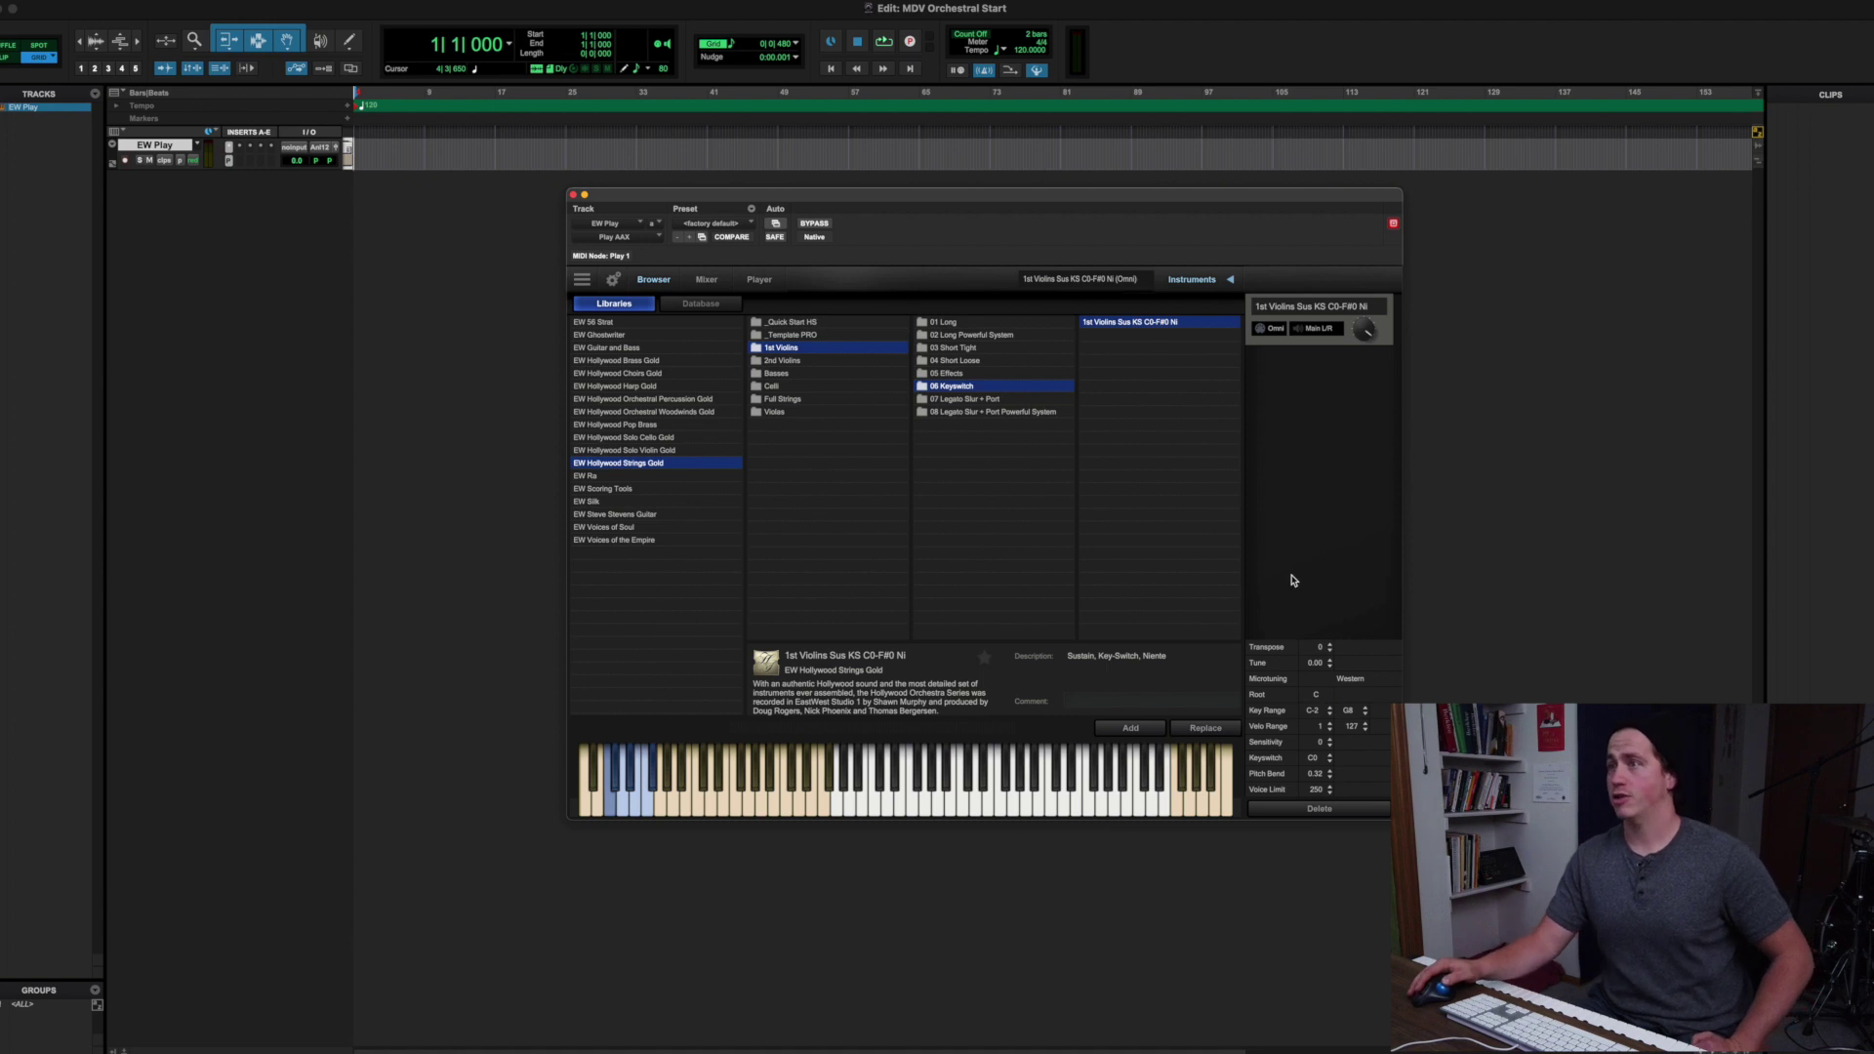
Set the MIDI channel of the 1st Violins instrument to 1
click(1271, 332)
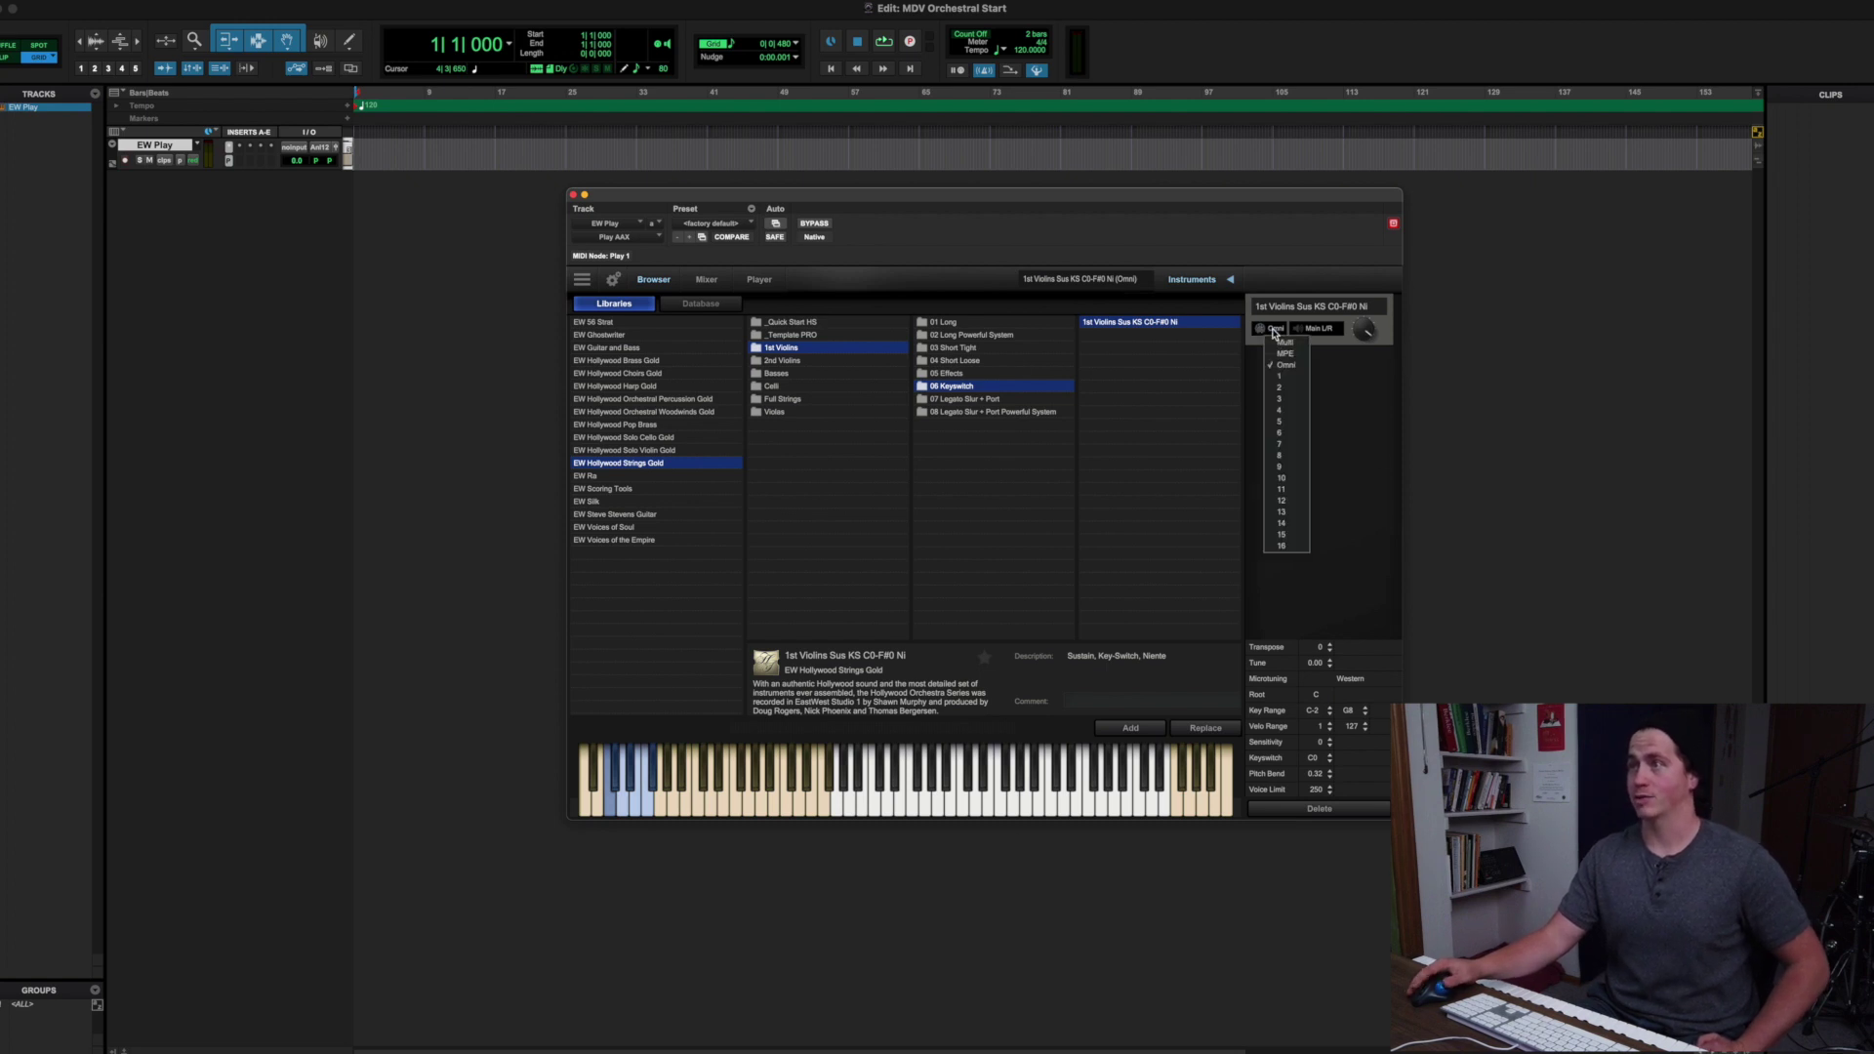
click(1287, 377)
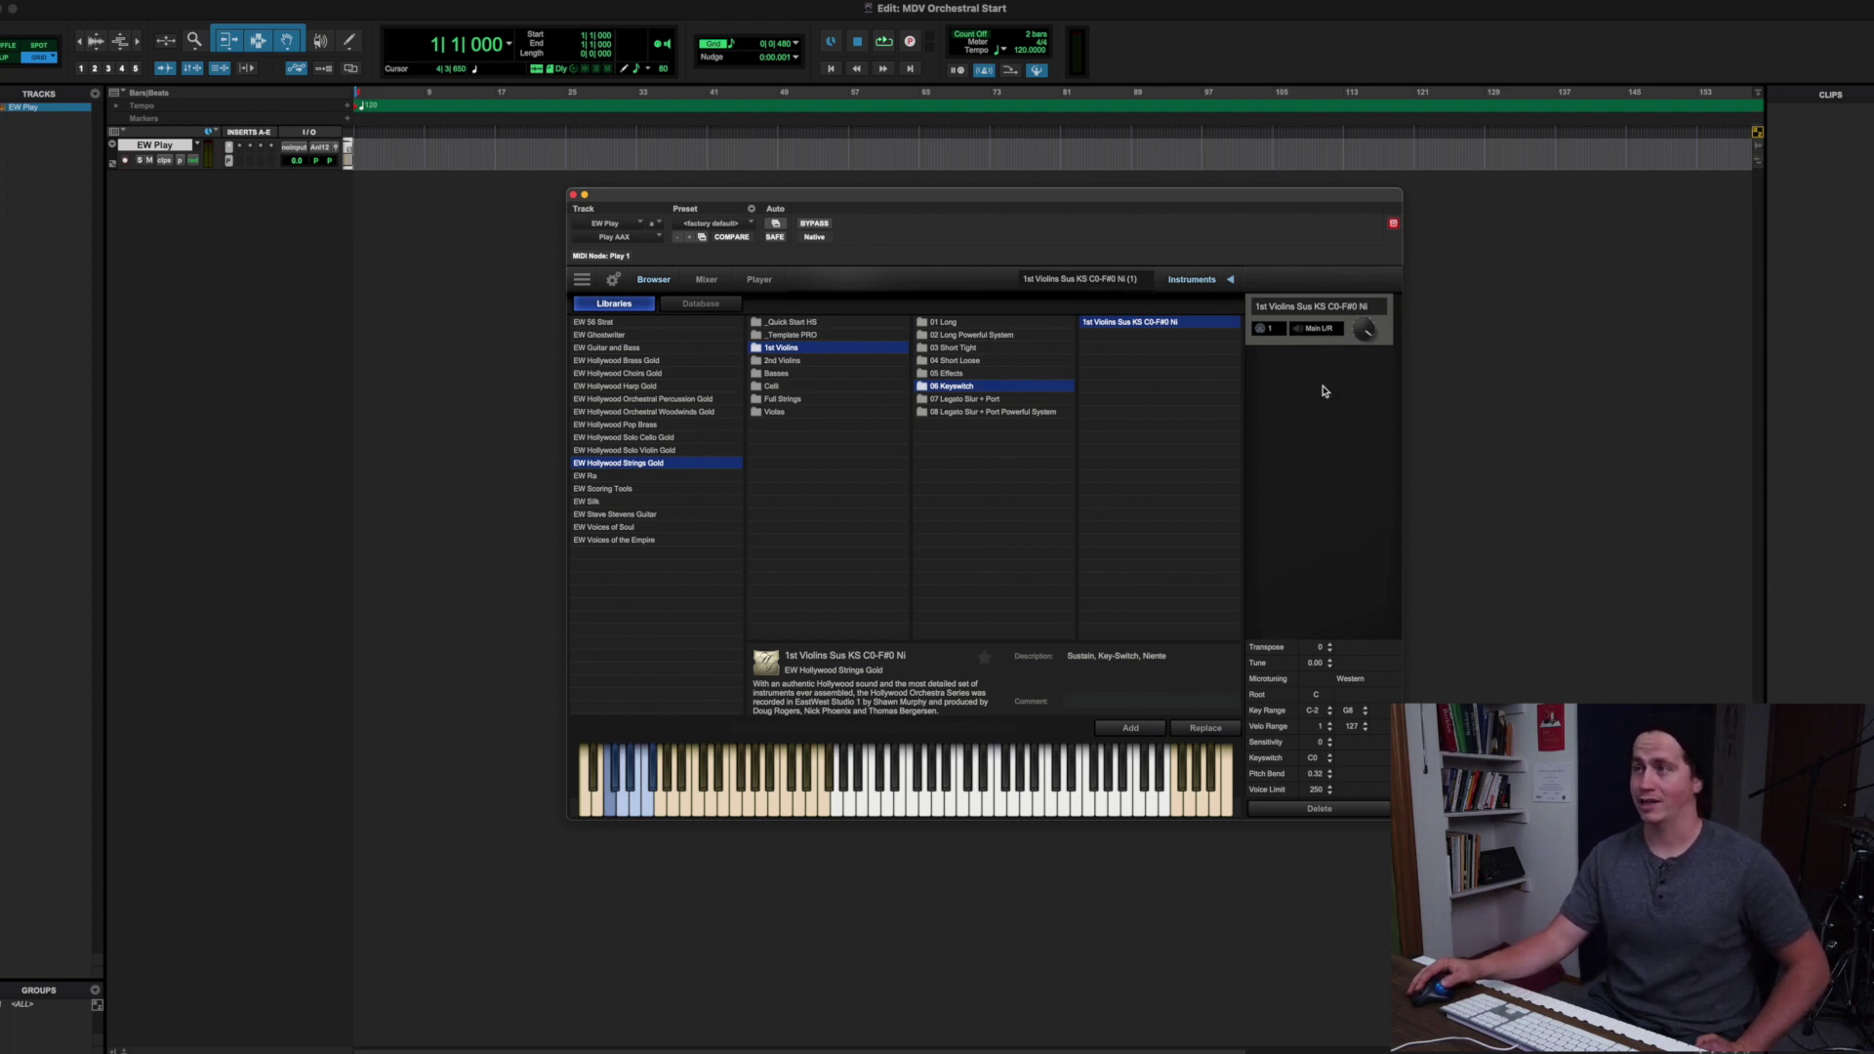
click(1310, 420)
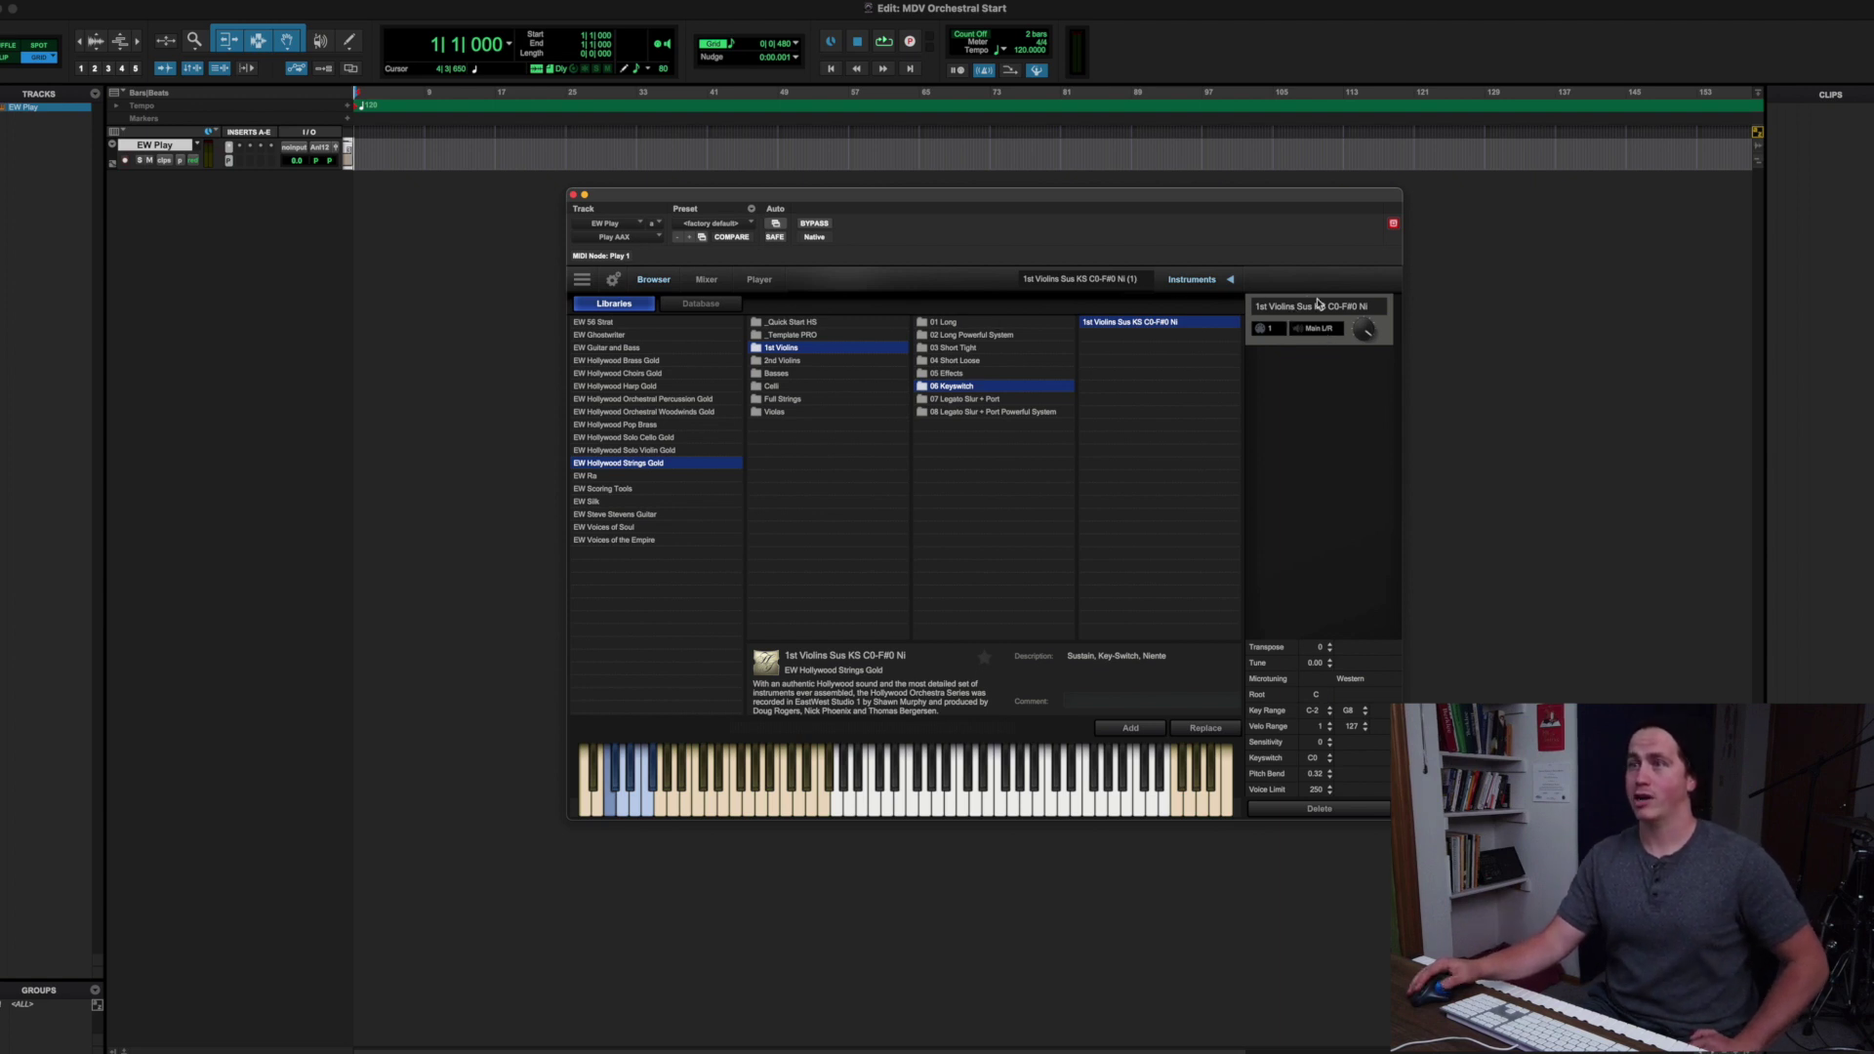
Add the 2nd Violins Sus KS C0-G#0 Ni keyswitch instrument and assign it to MIDI channel 2
click(780, 361)
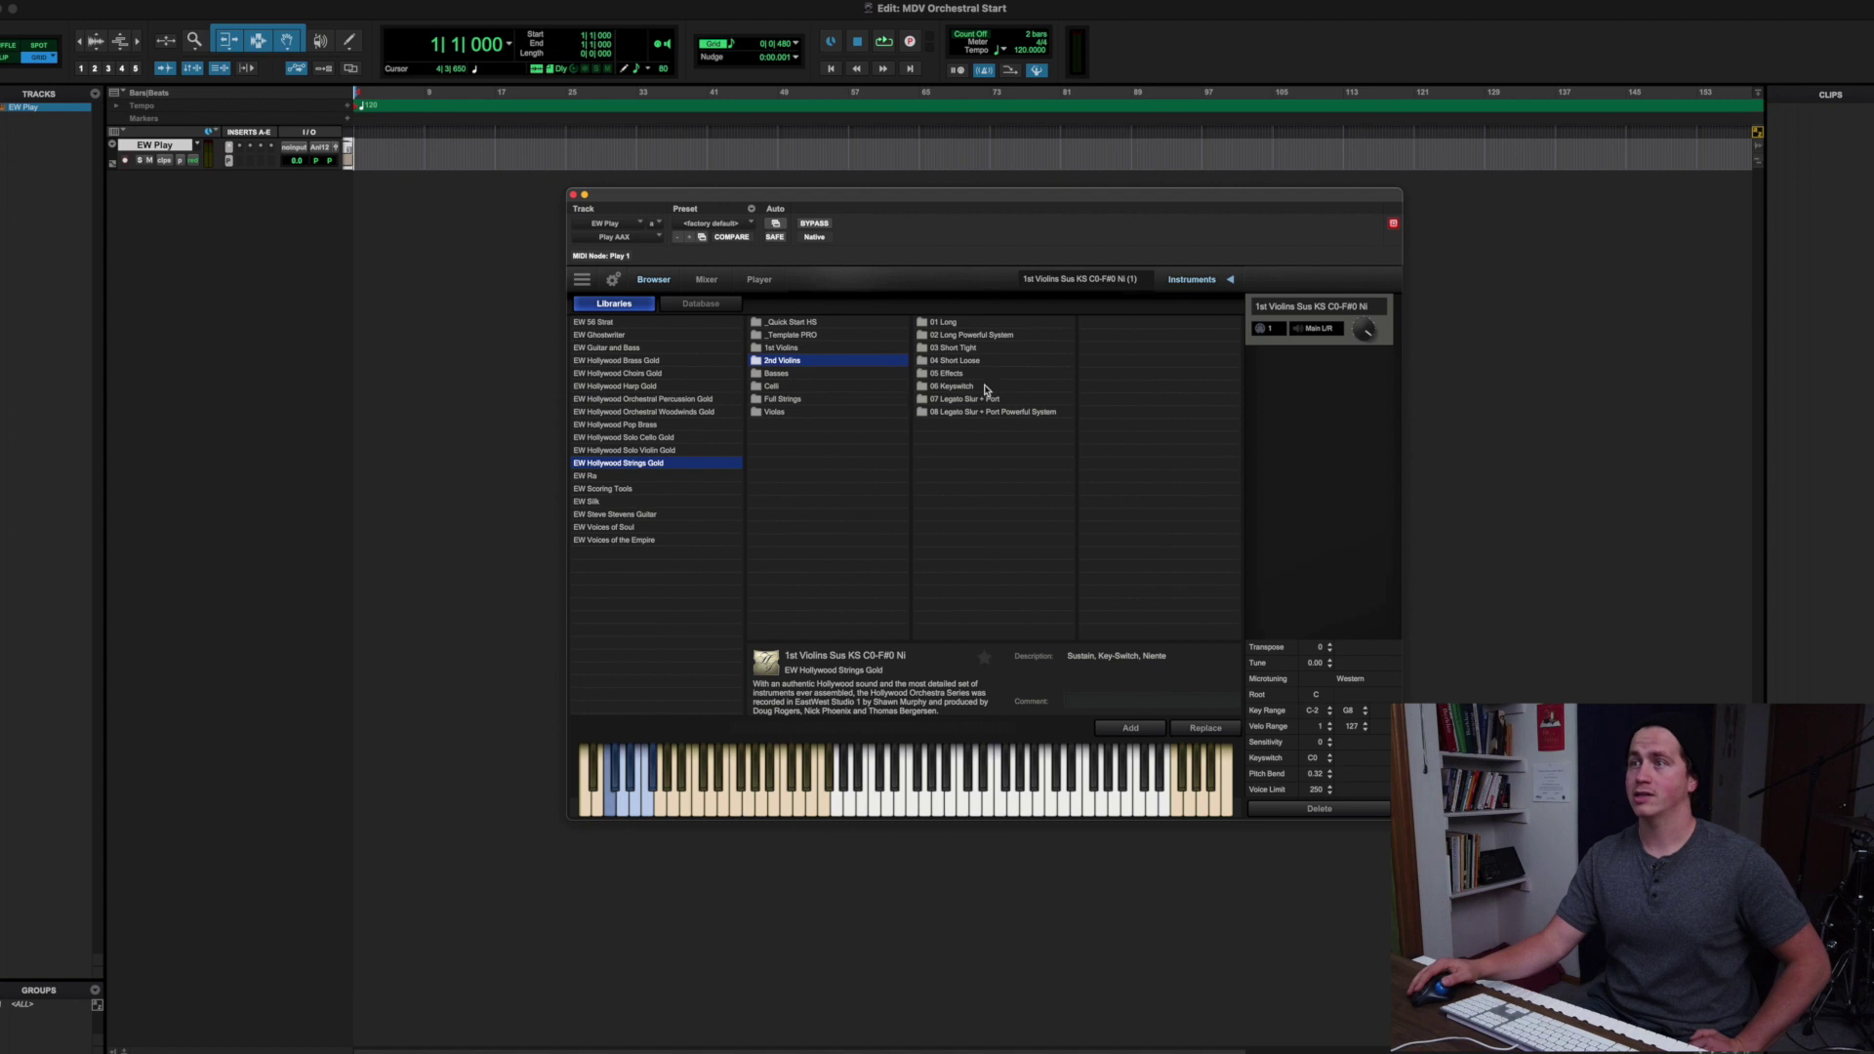
click(952, 387)
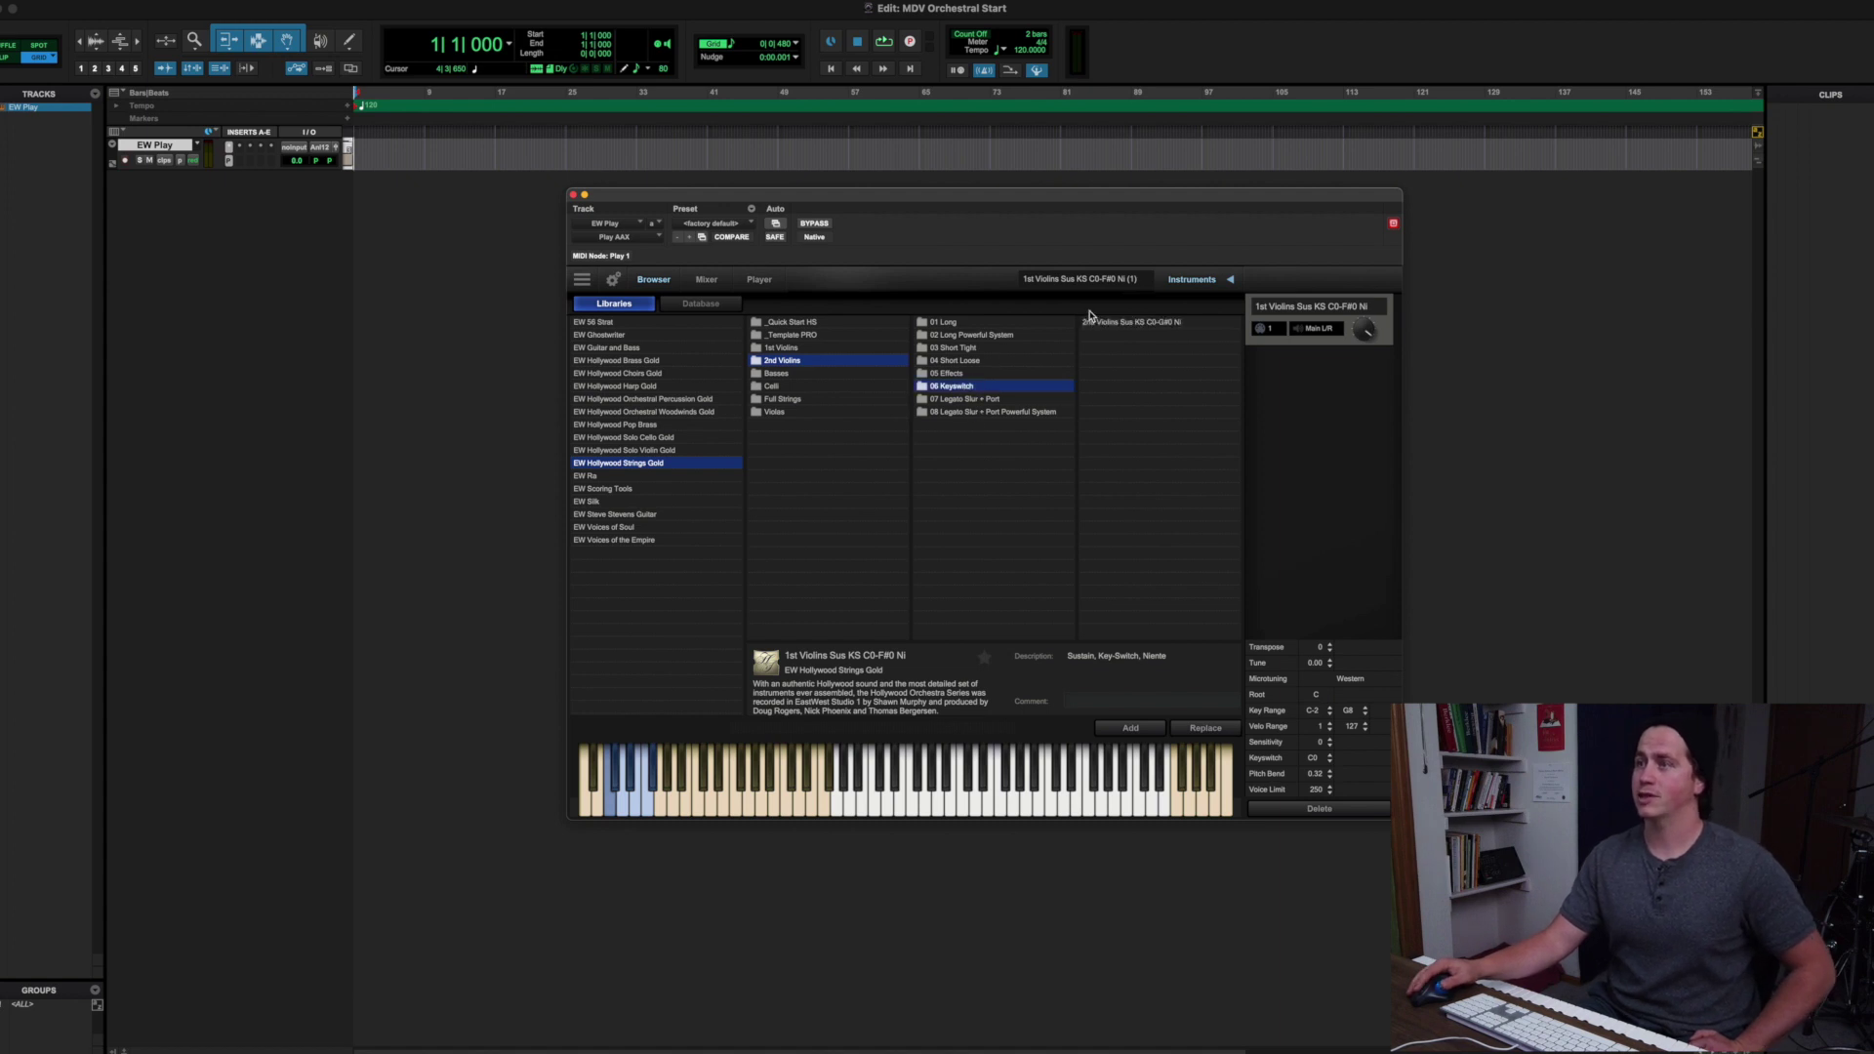
click(1119, 323)
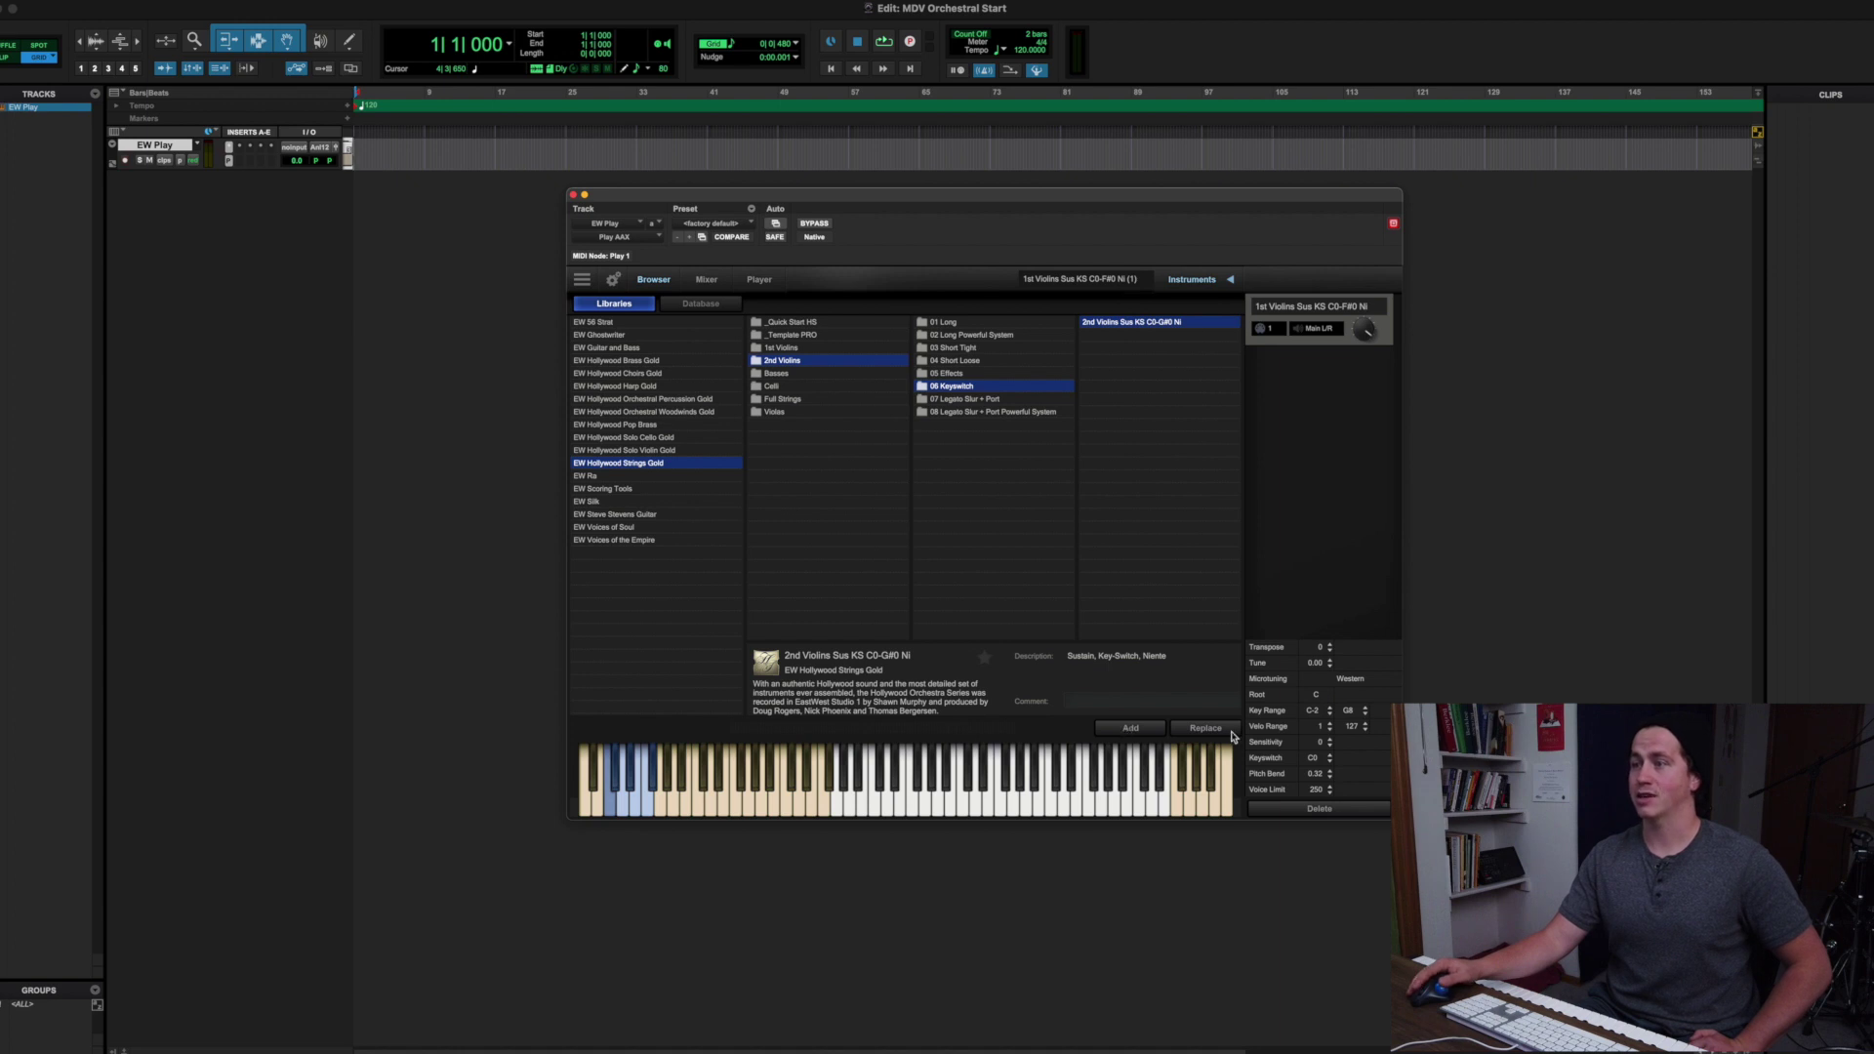
click(1132, 731)
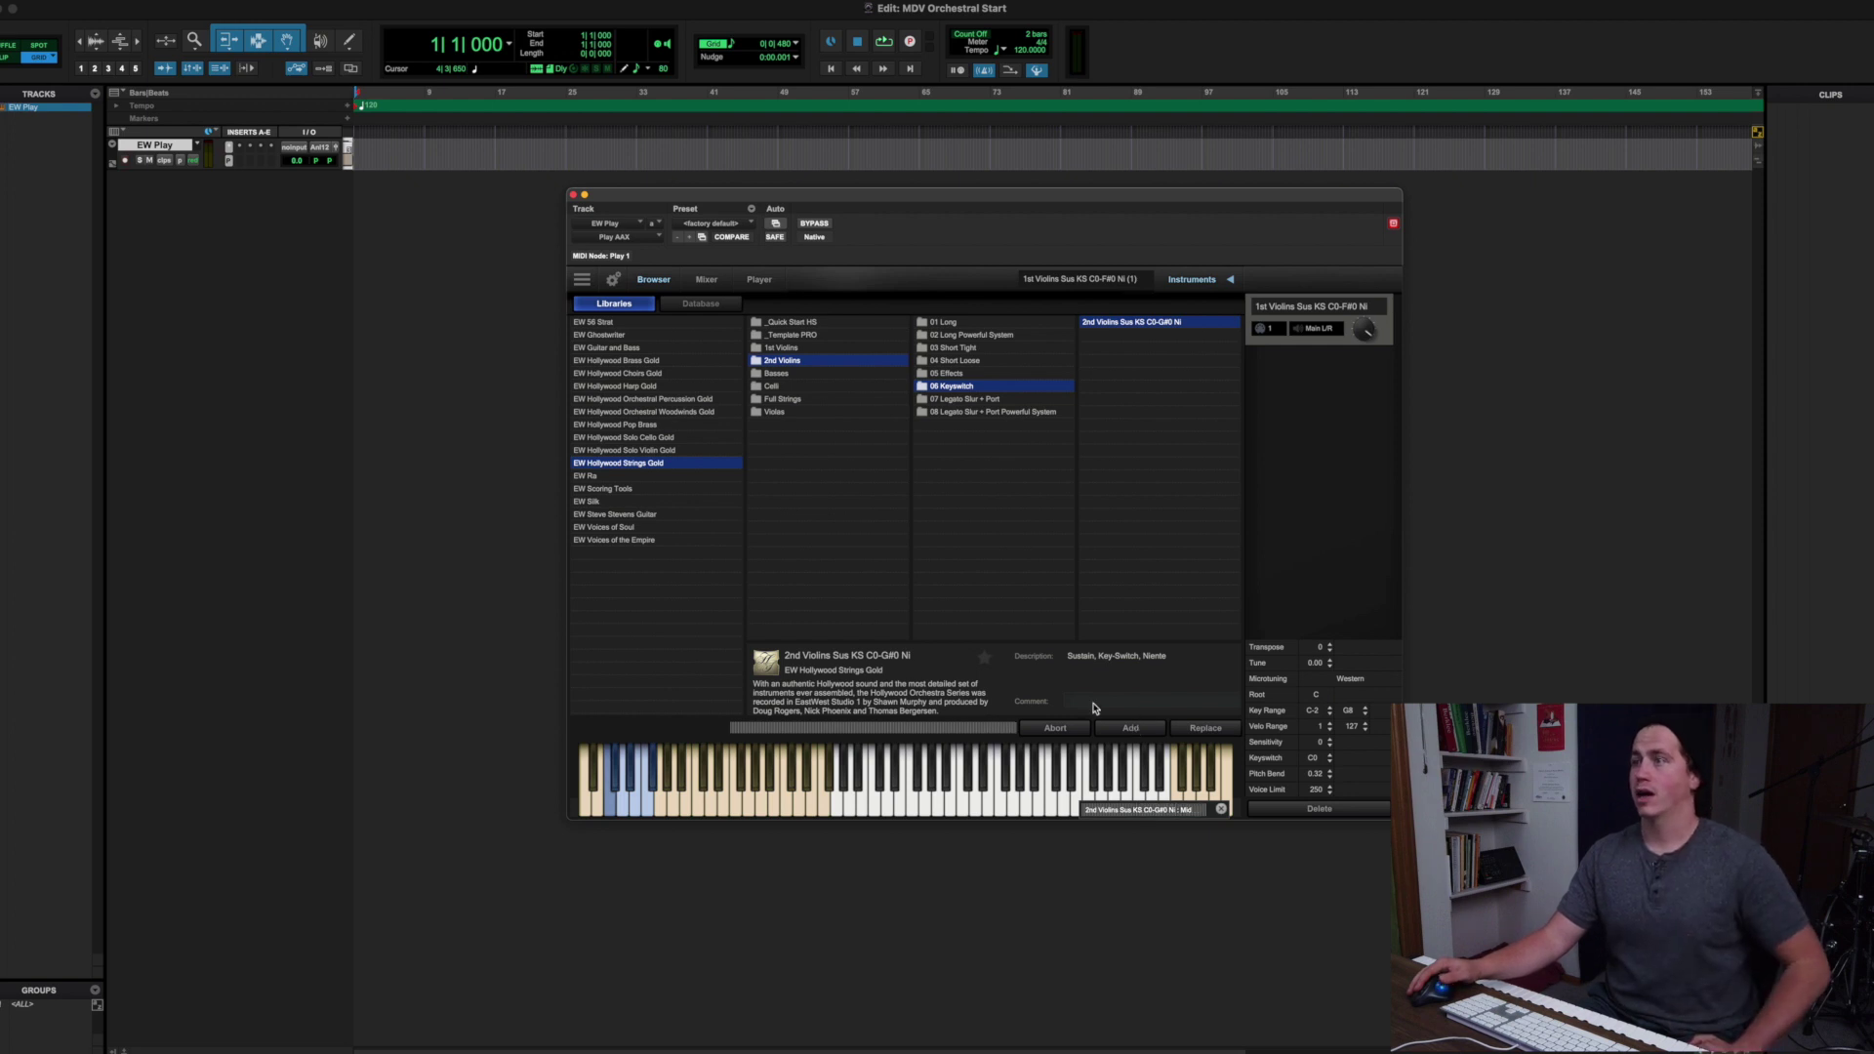
click(1271, 382)
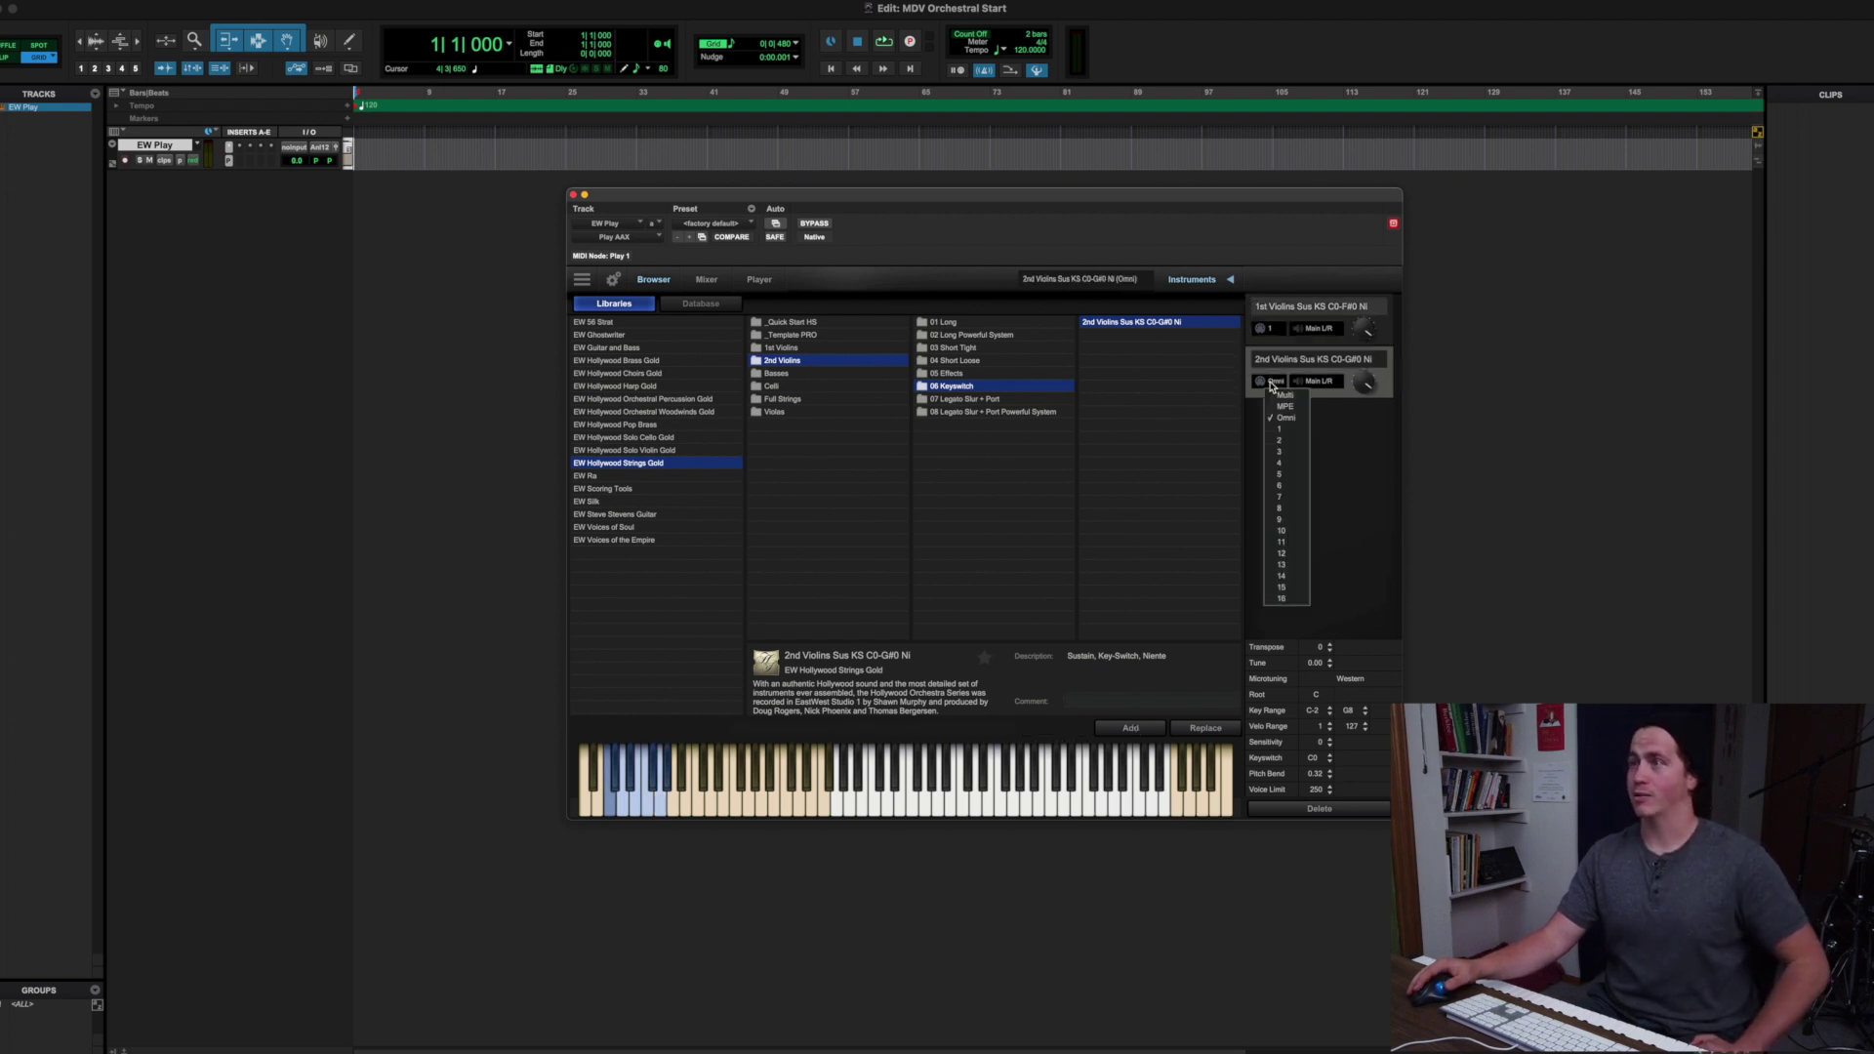
click(1286, 441)
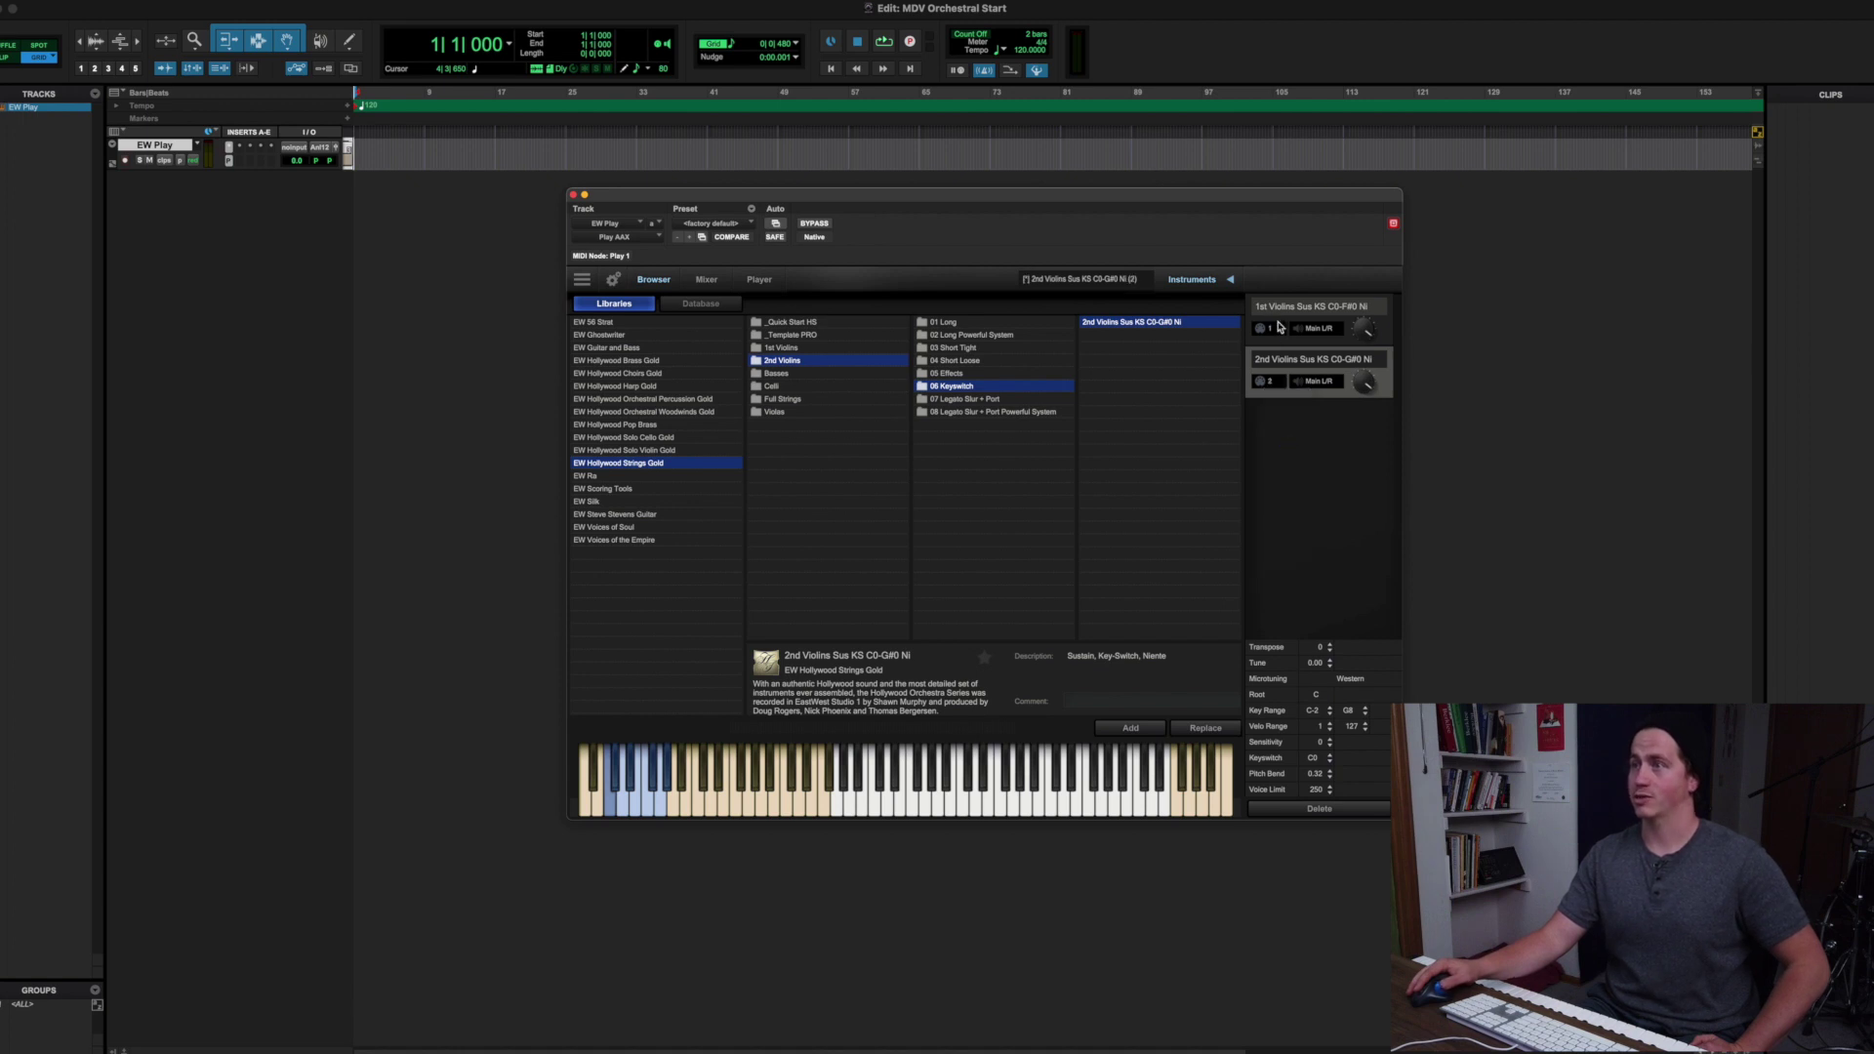
Add the Violas Sus KS C0-G0 Ni keyswitch instrument from the Hollywood Strings library
click(809, 387)
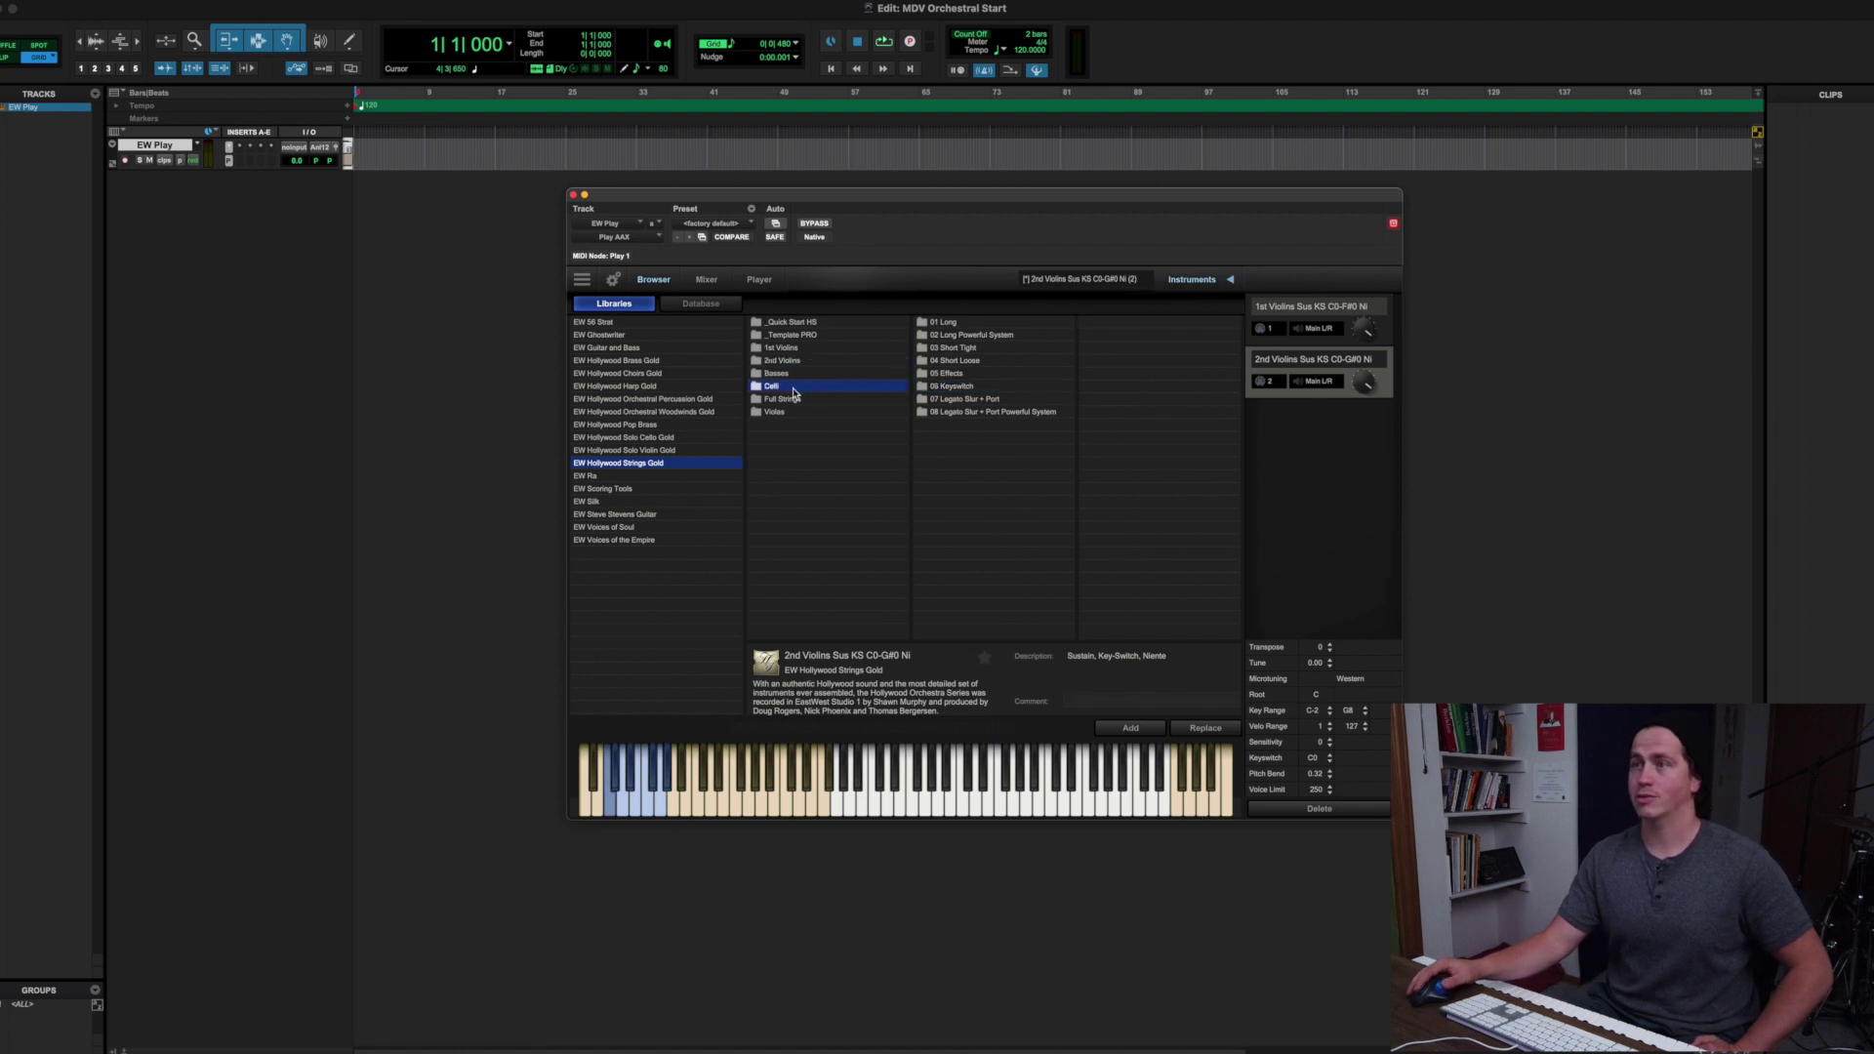
click(788, 412)
click(974, 390)
click(1098, 322)
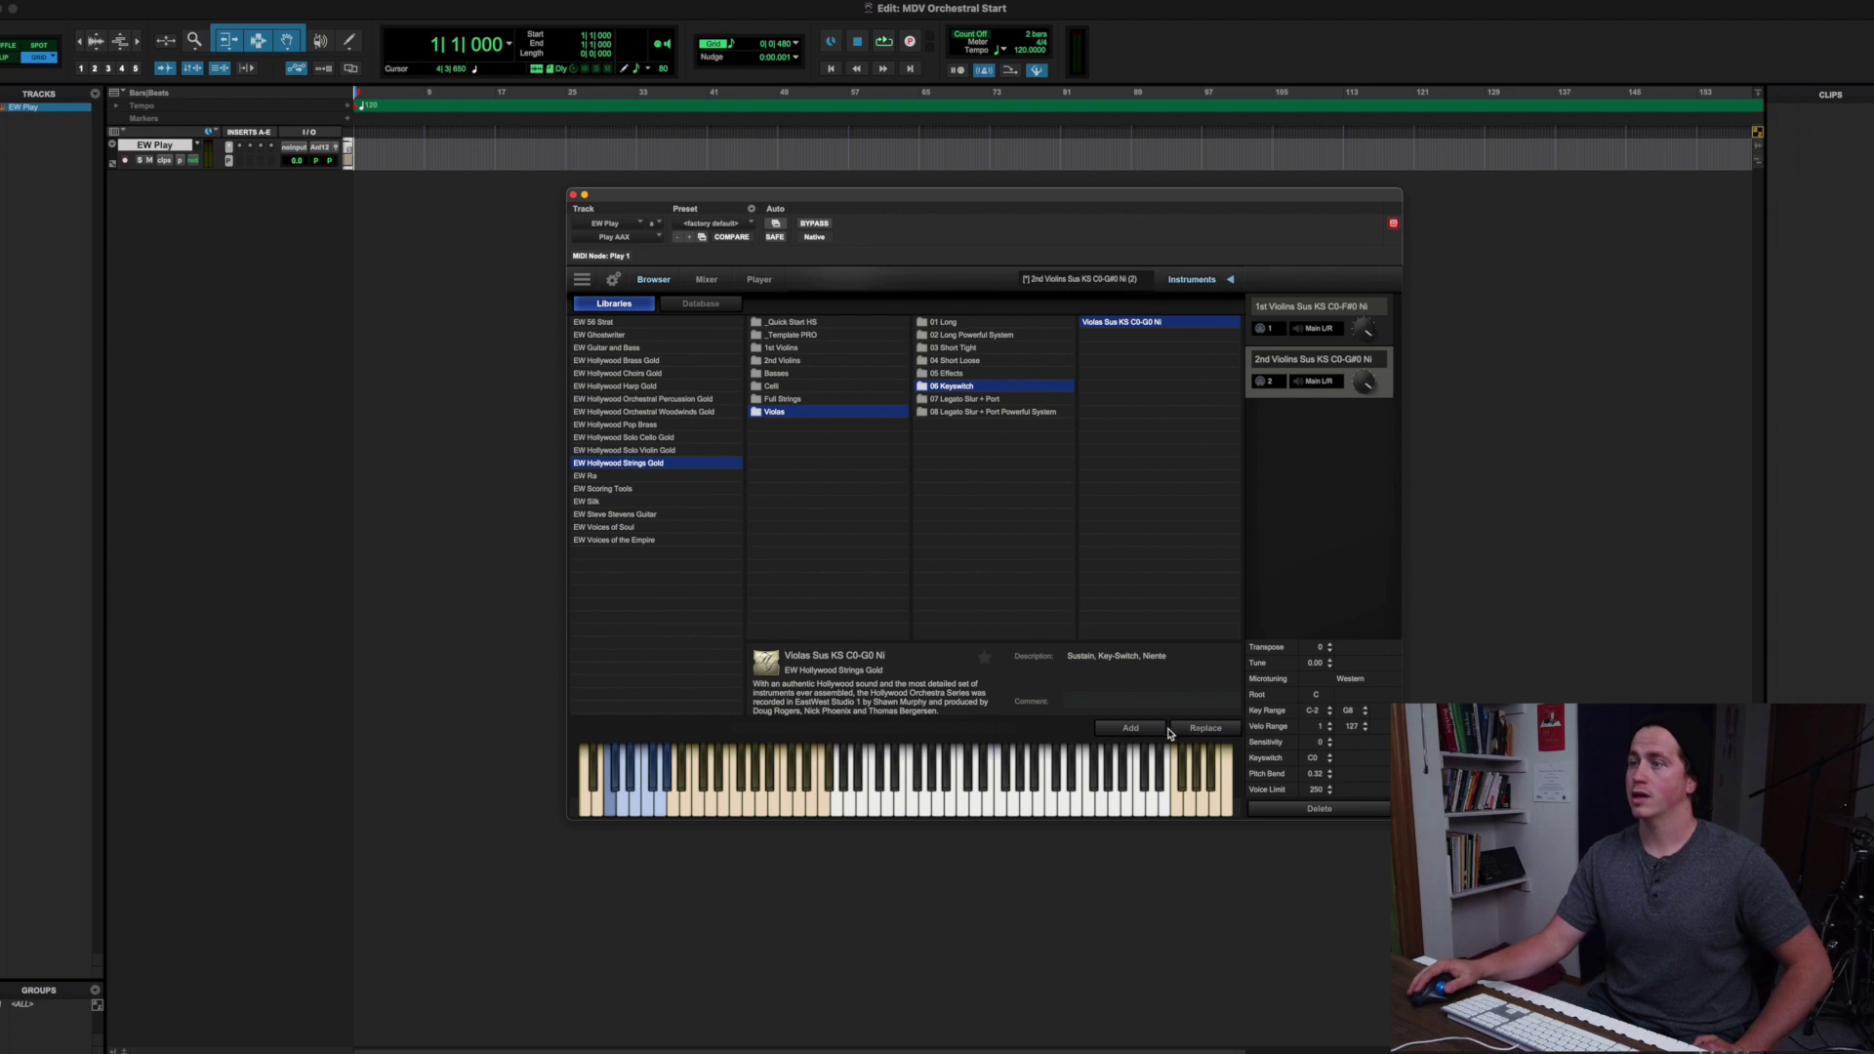
click(1155, 731)
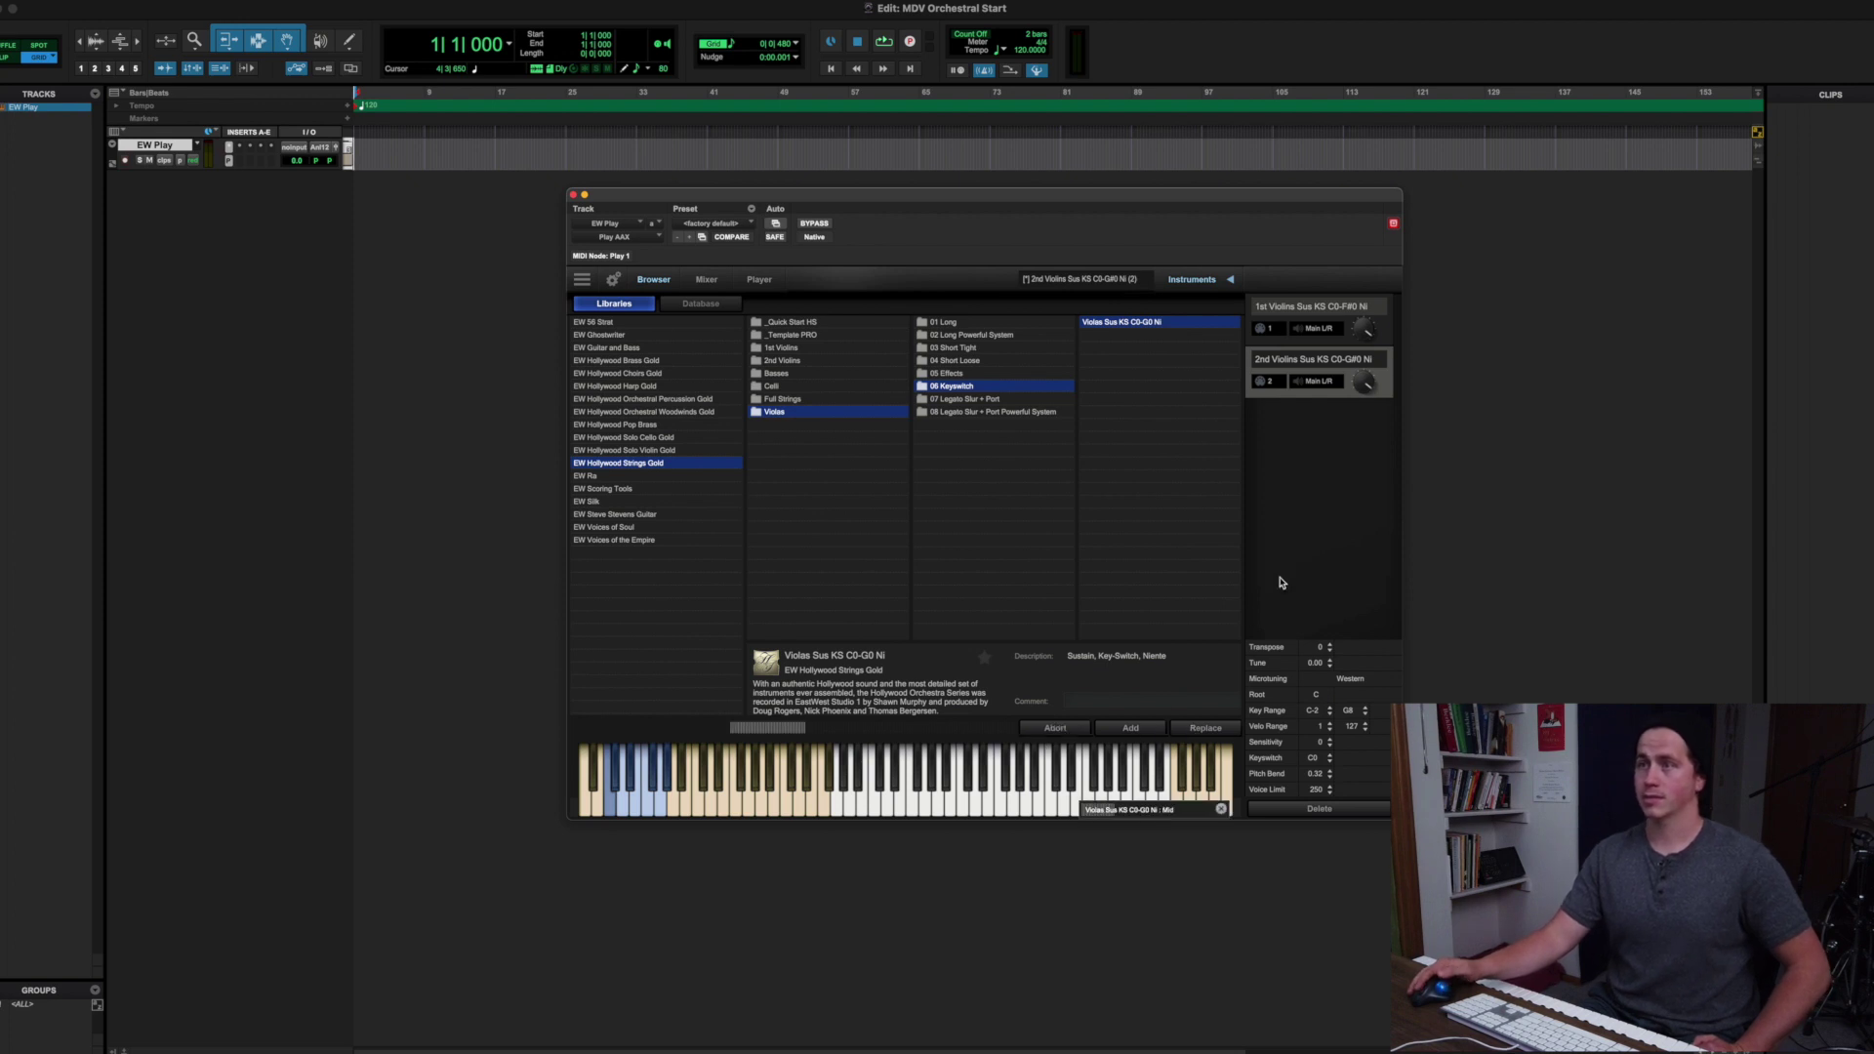
Add the Celli Sus KS C0-F#0 Ni keyswitch instrument from the Hollywood Strings library
click(803, 387)
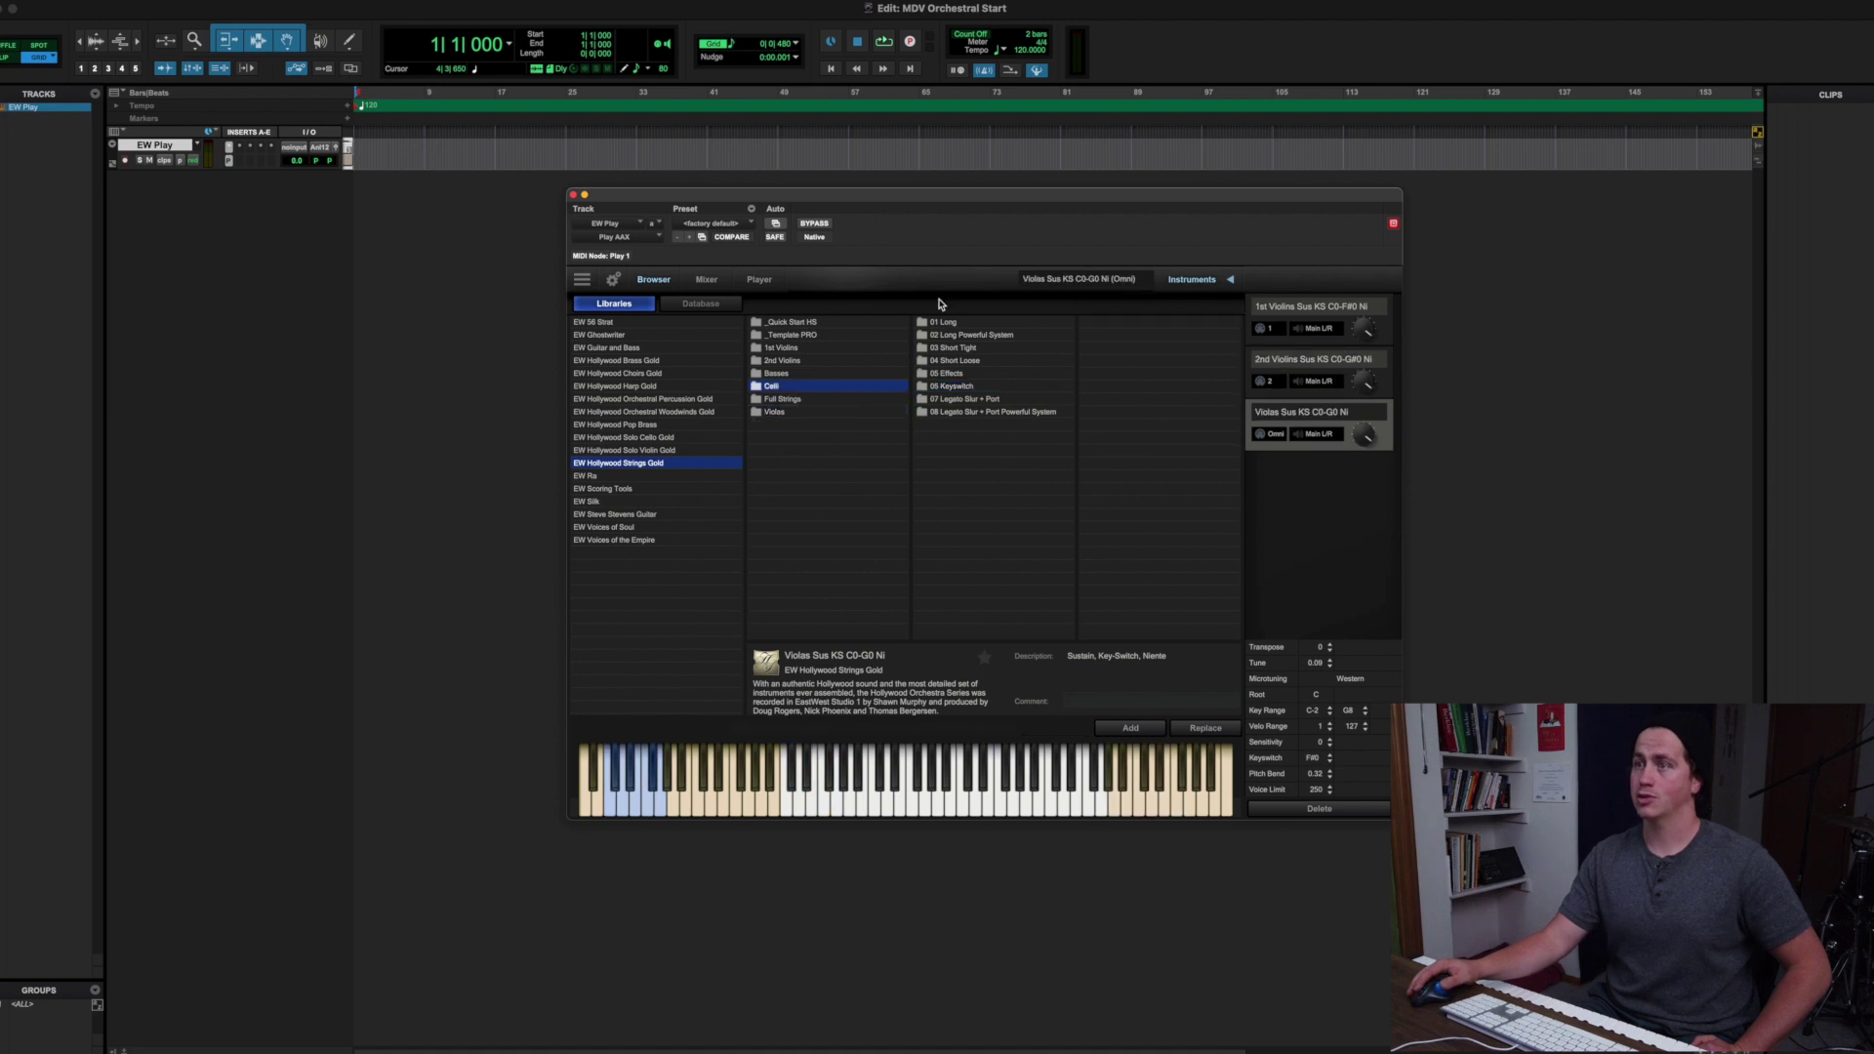
click(960, 387)
click(1118, 322)
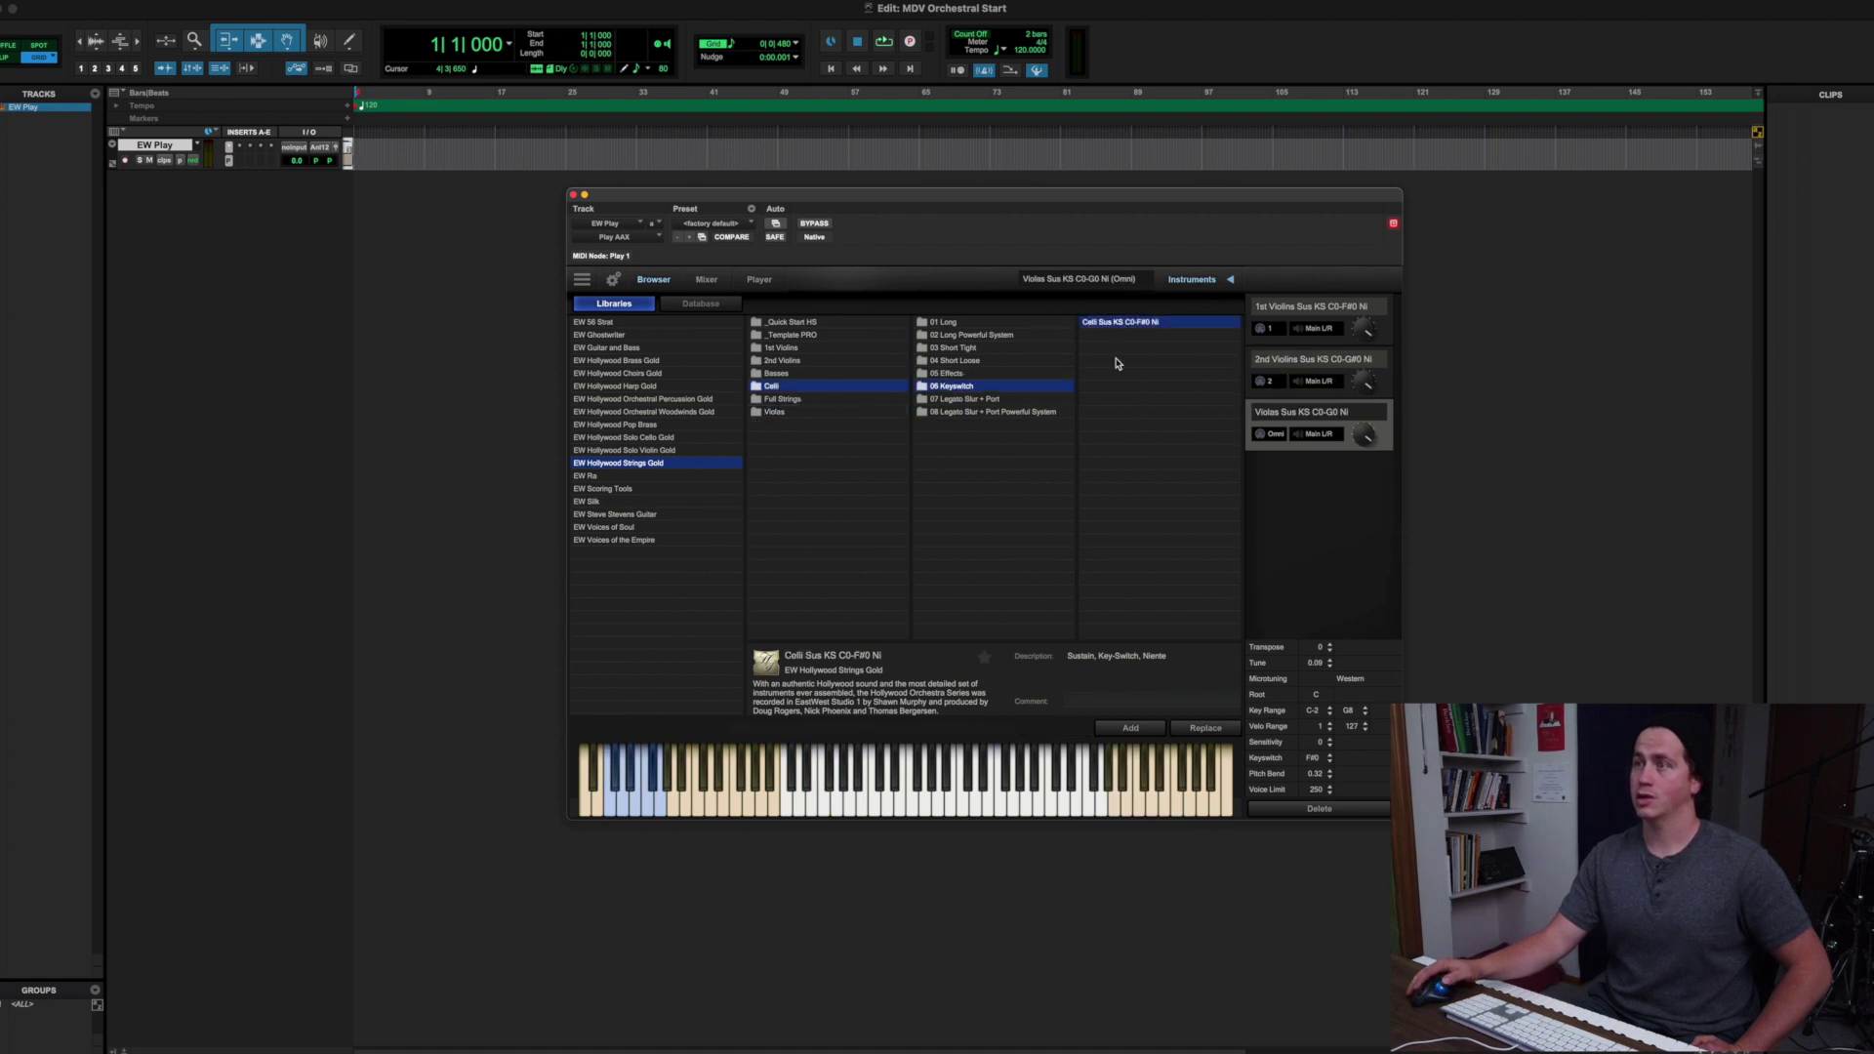
click(1128, 727)
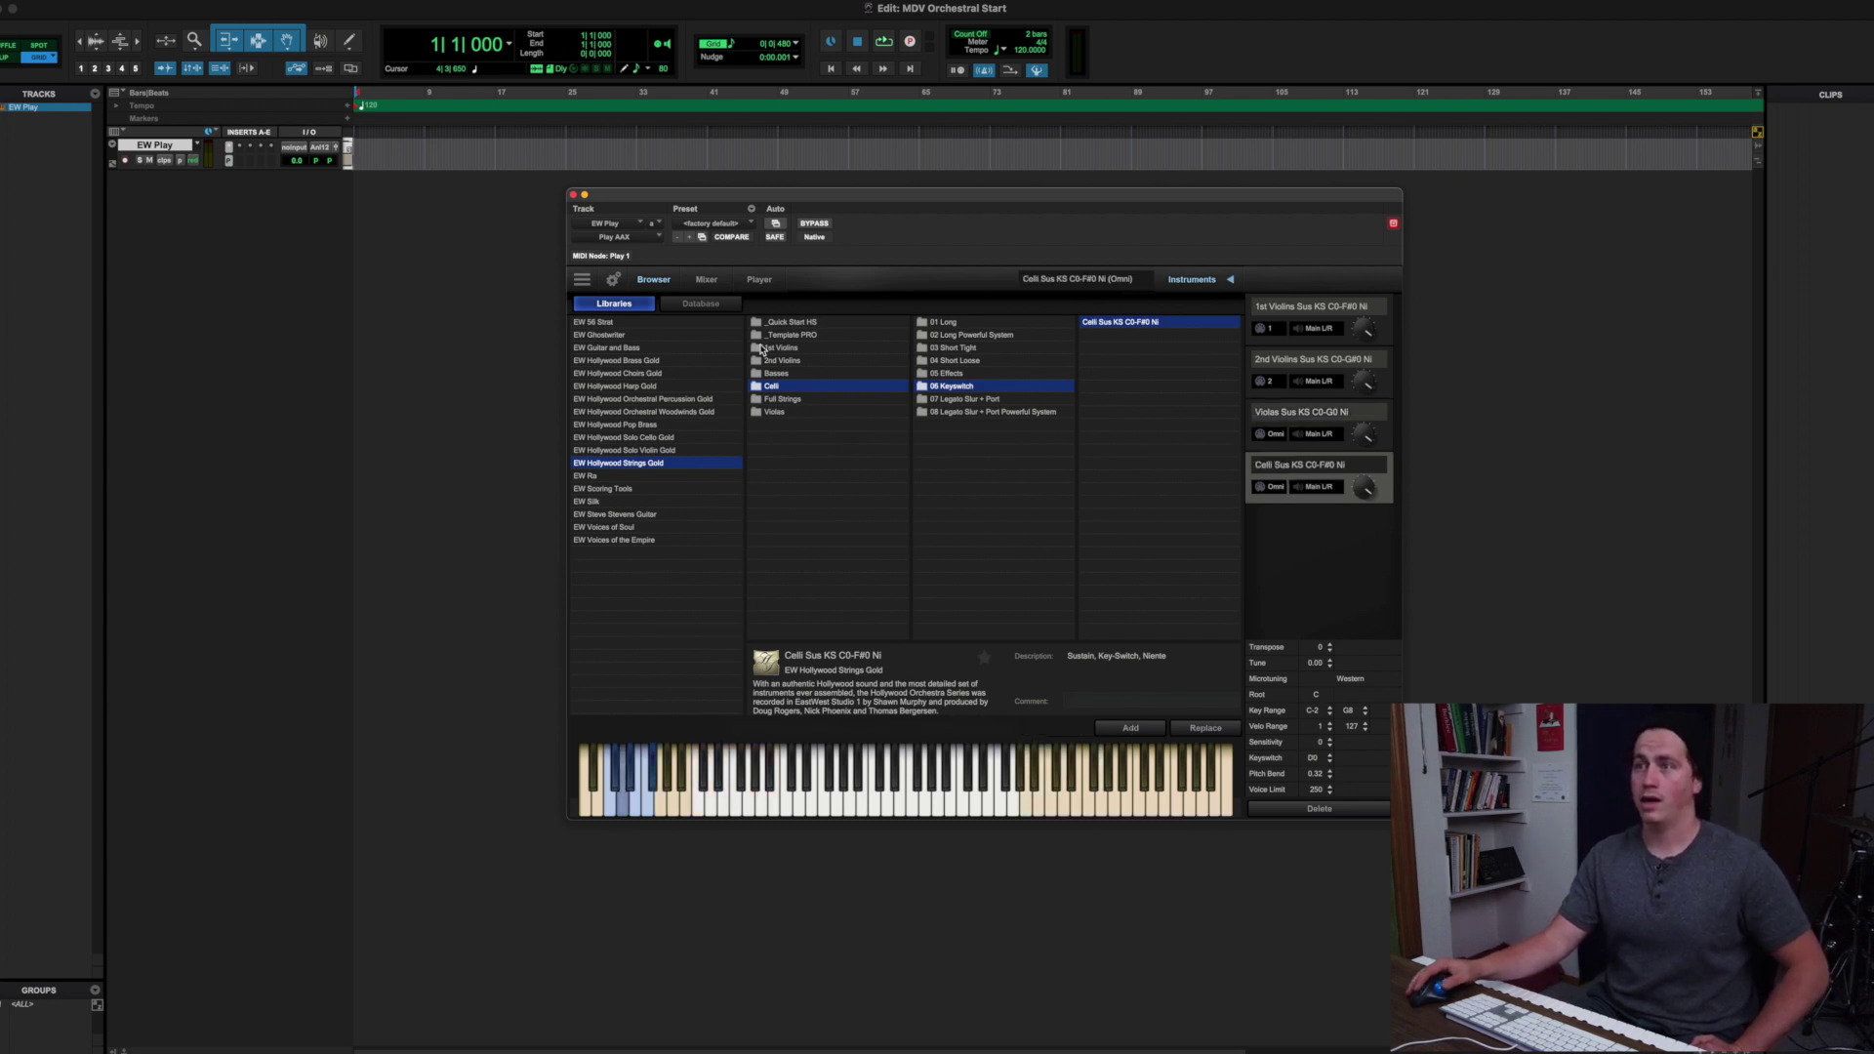
Add the Basses Sus KS C4-F4 Ni keyswitch instrument from the Hollywood Strings library
click(787, 374)
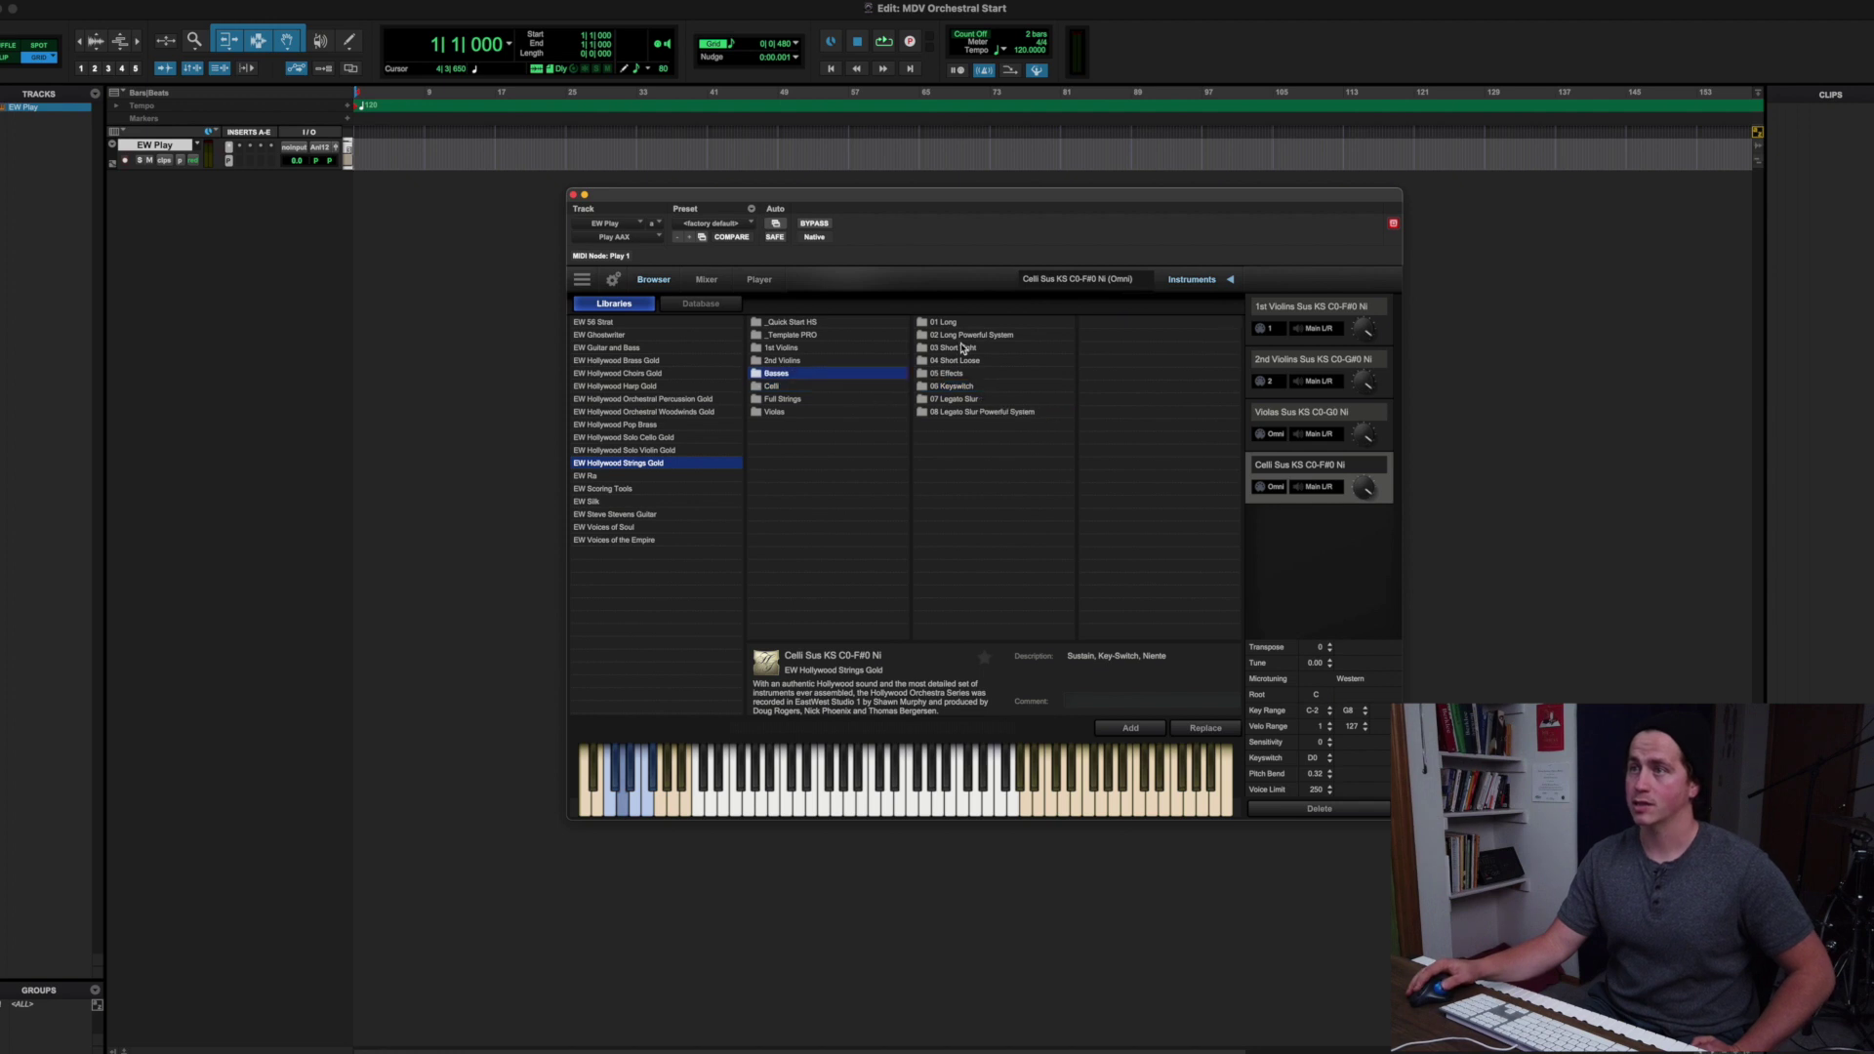
click(955, 387)
click(1127, 323)
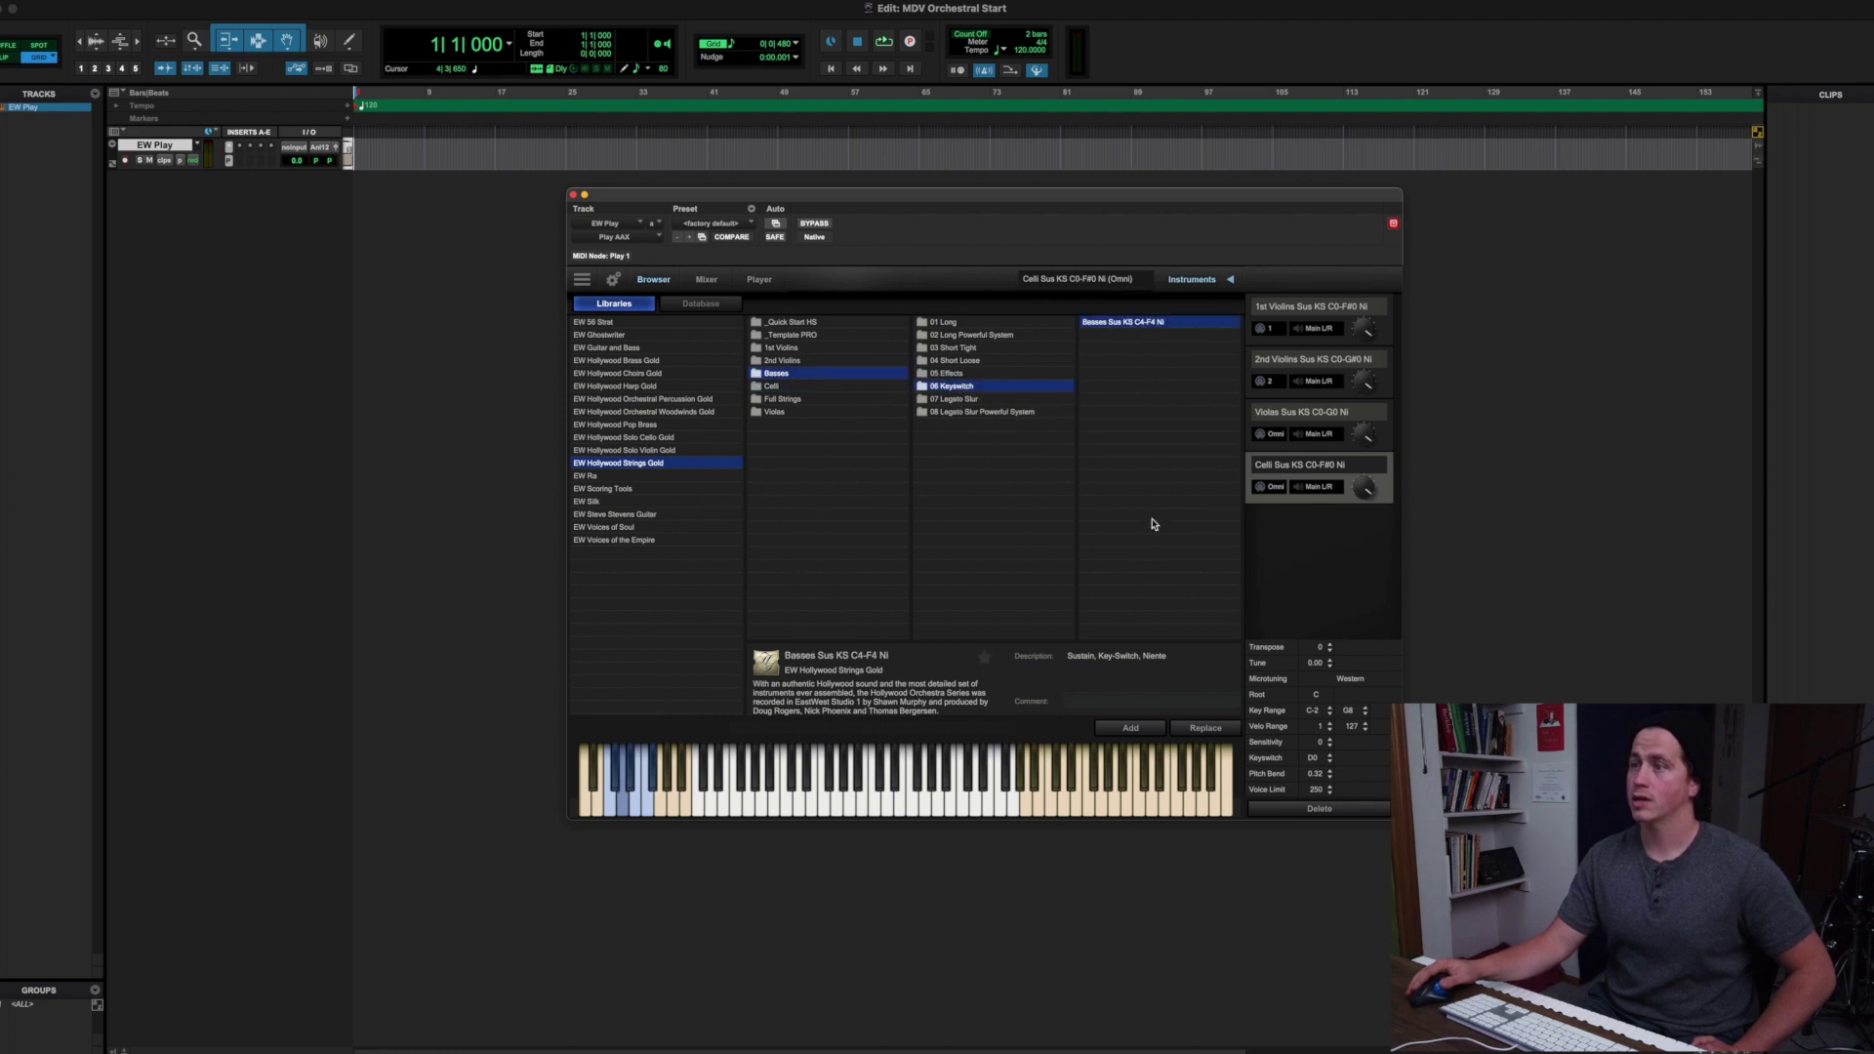
click(1138, 729)
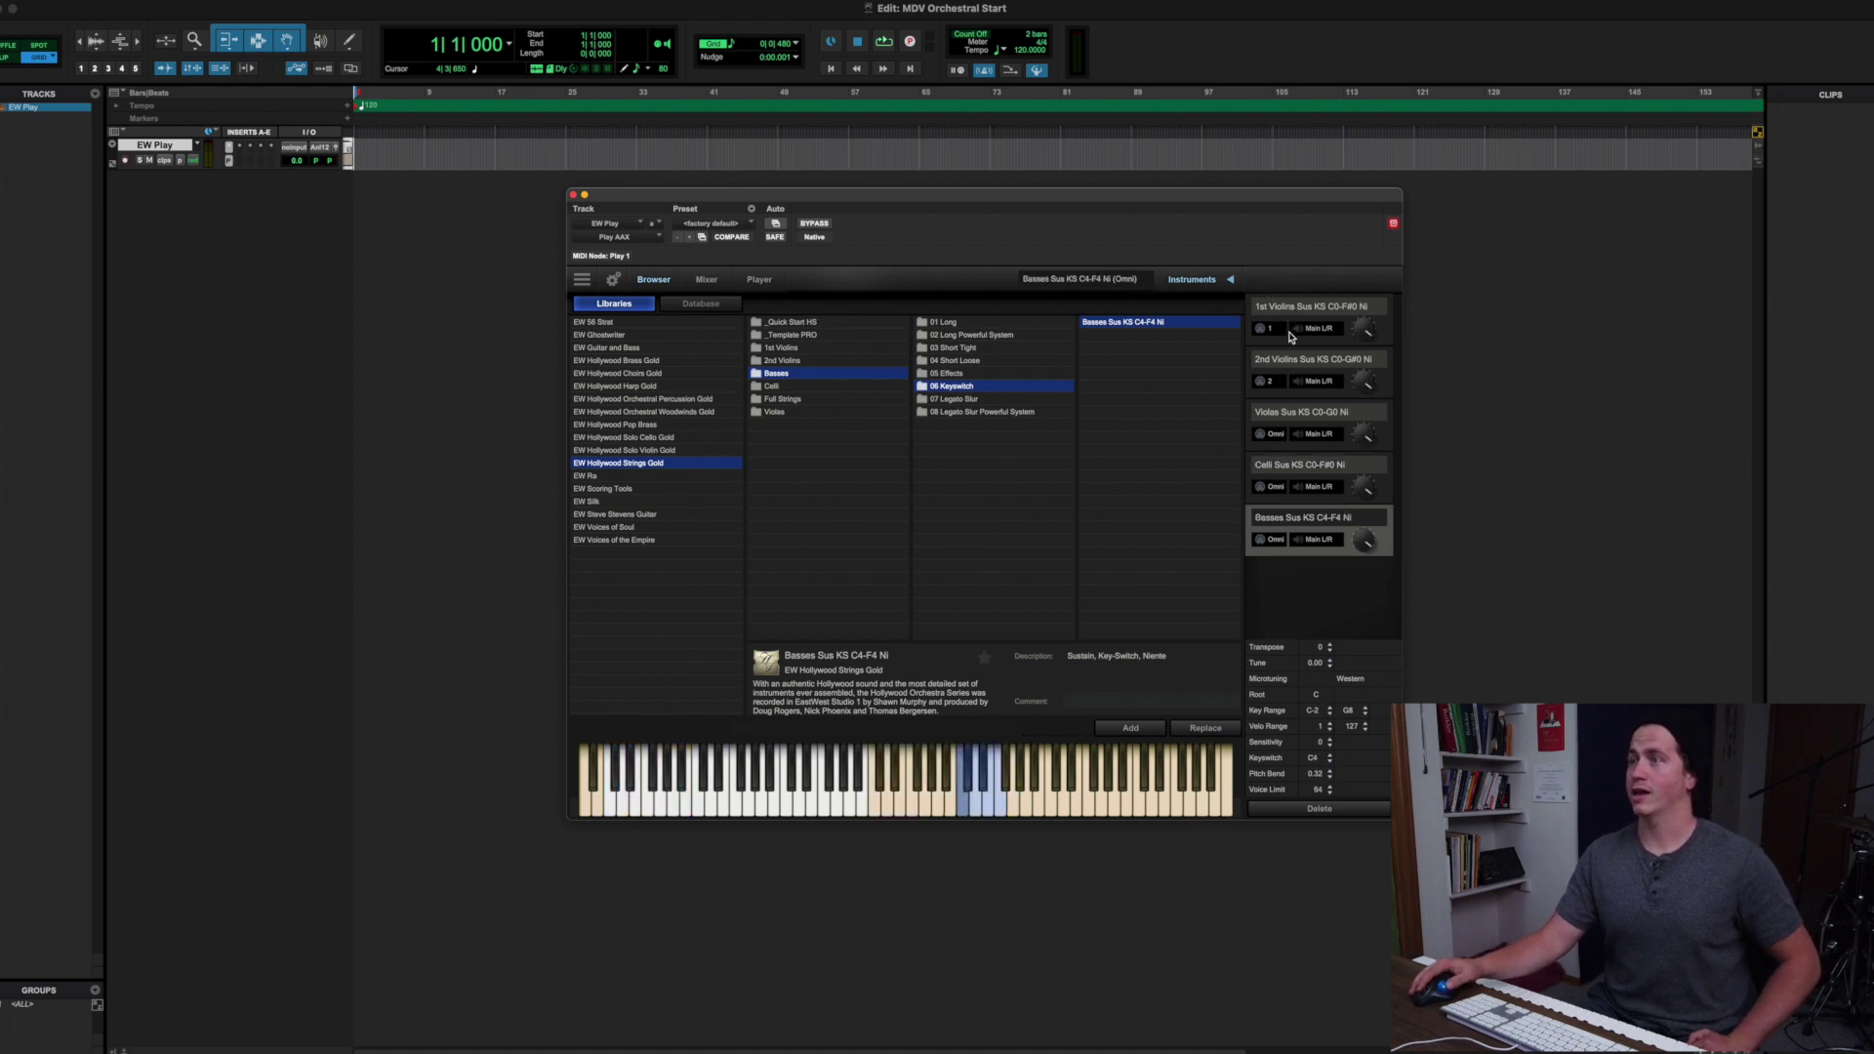
Set the MIDI channel of the Violas instrument to 3
click(1267, 435)
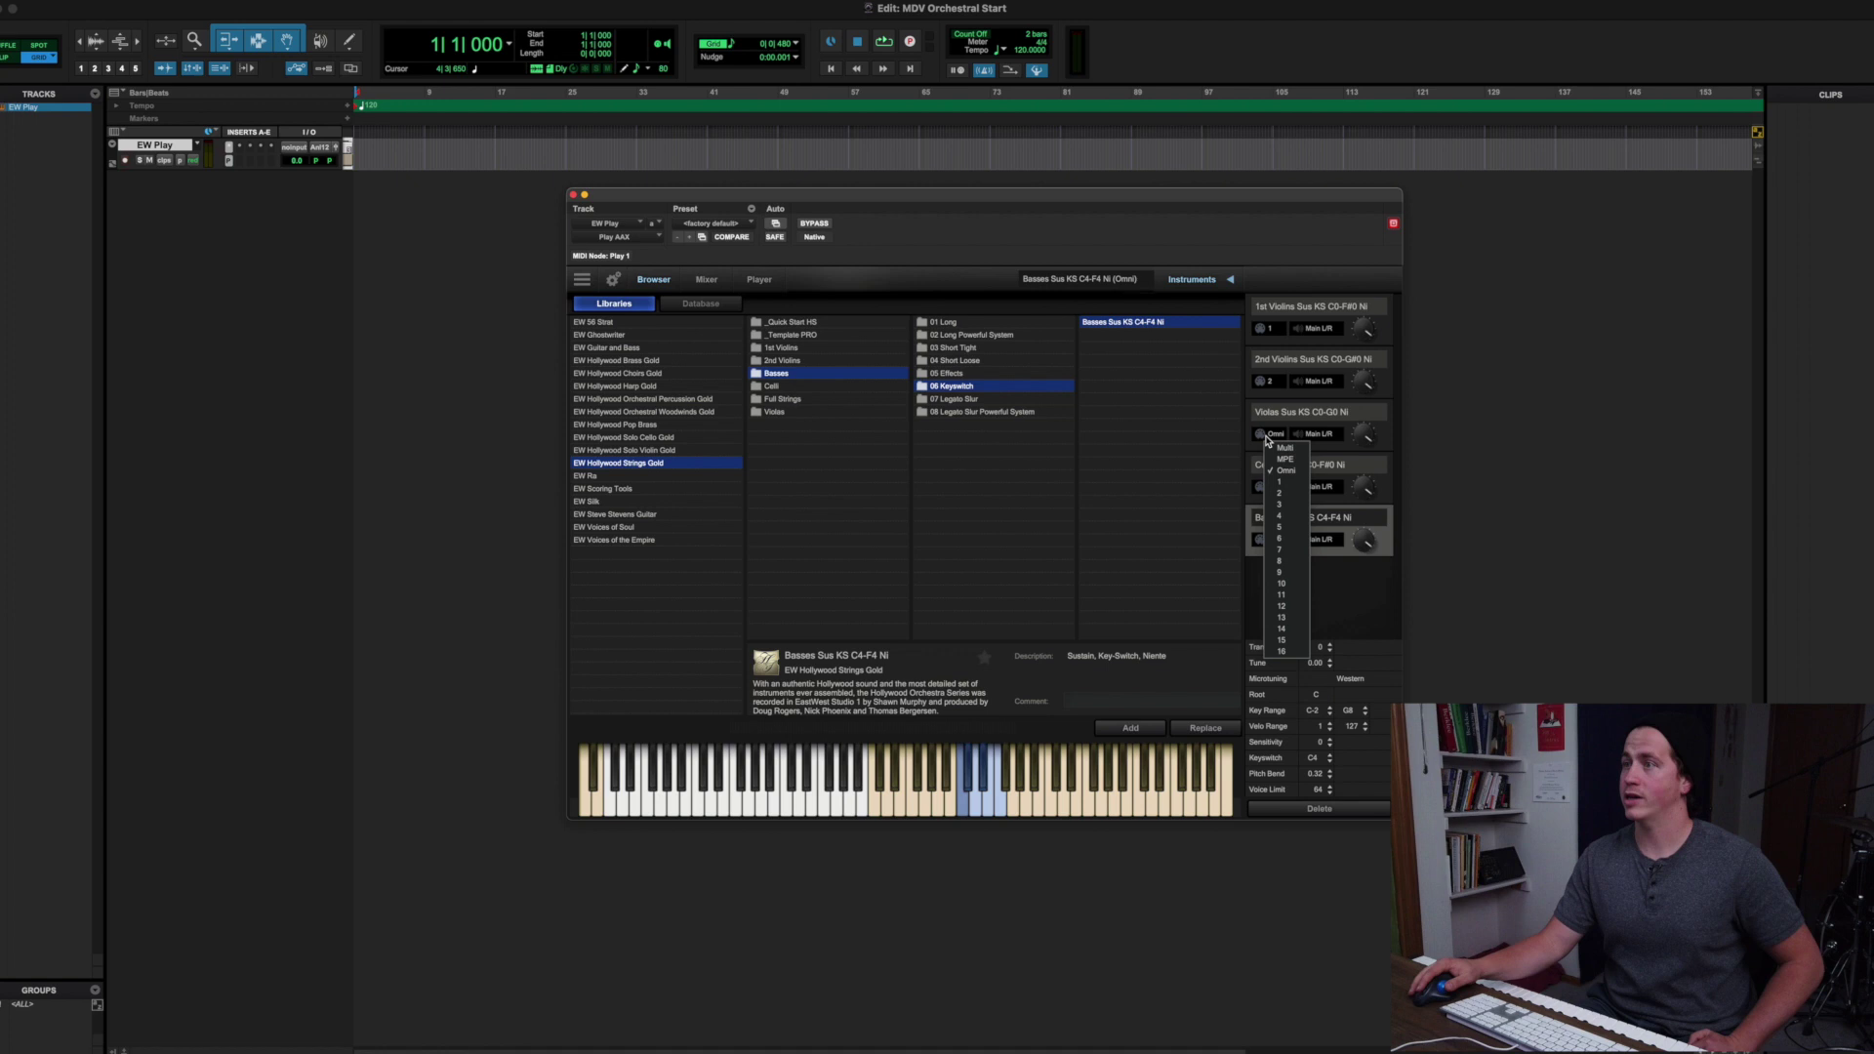
click(1282, 505)
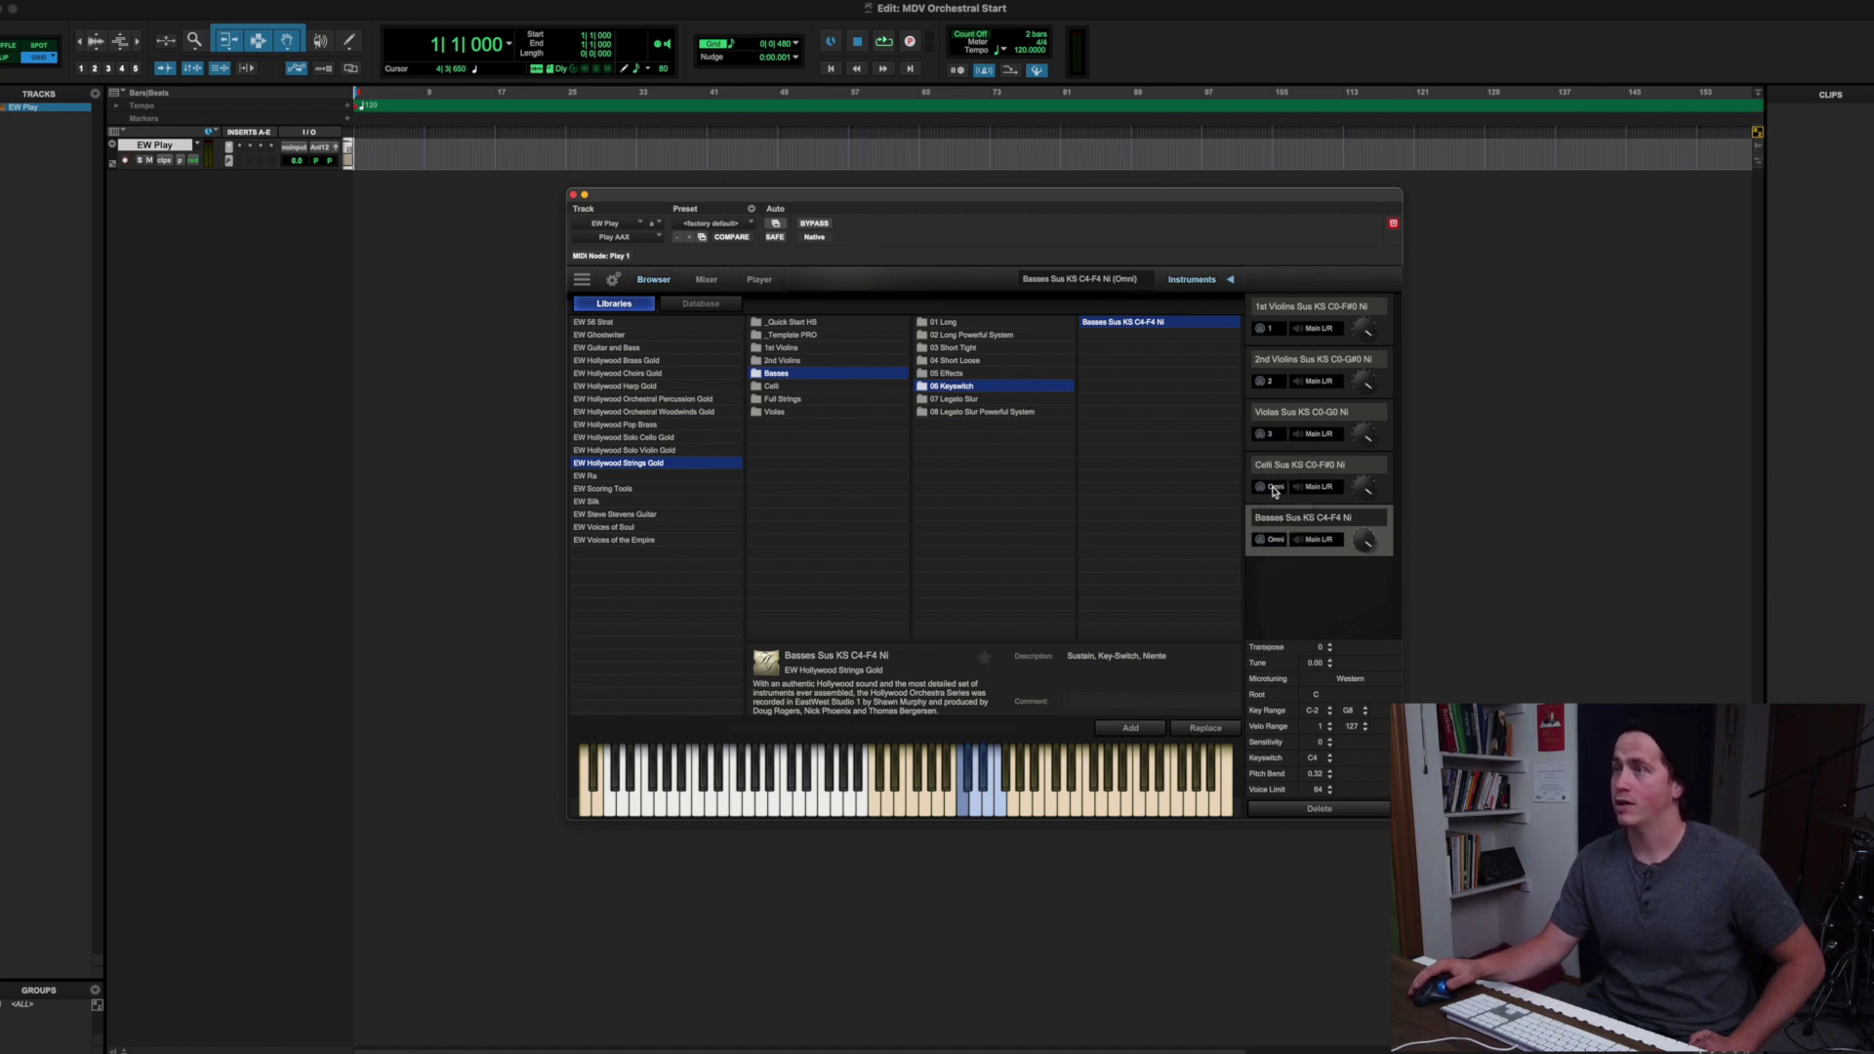
Set the MIDI channel of the Celli instrument to 4
click(1273, 488)
click(1282, 570)
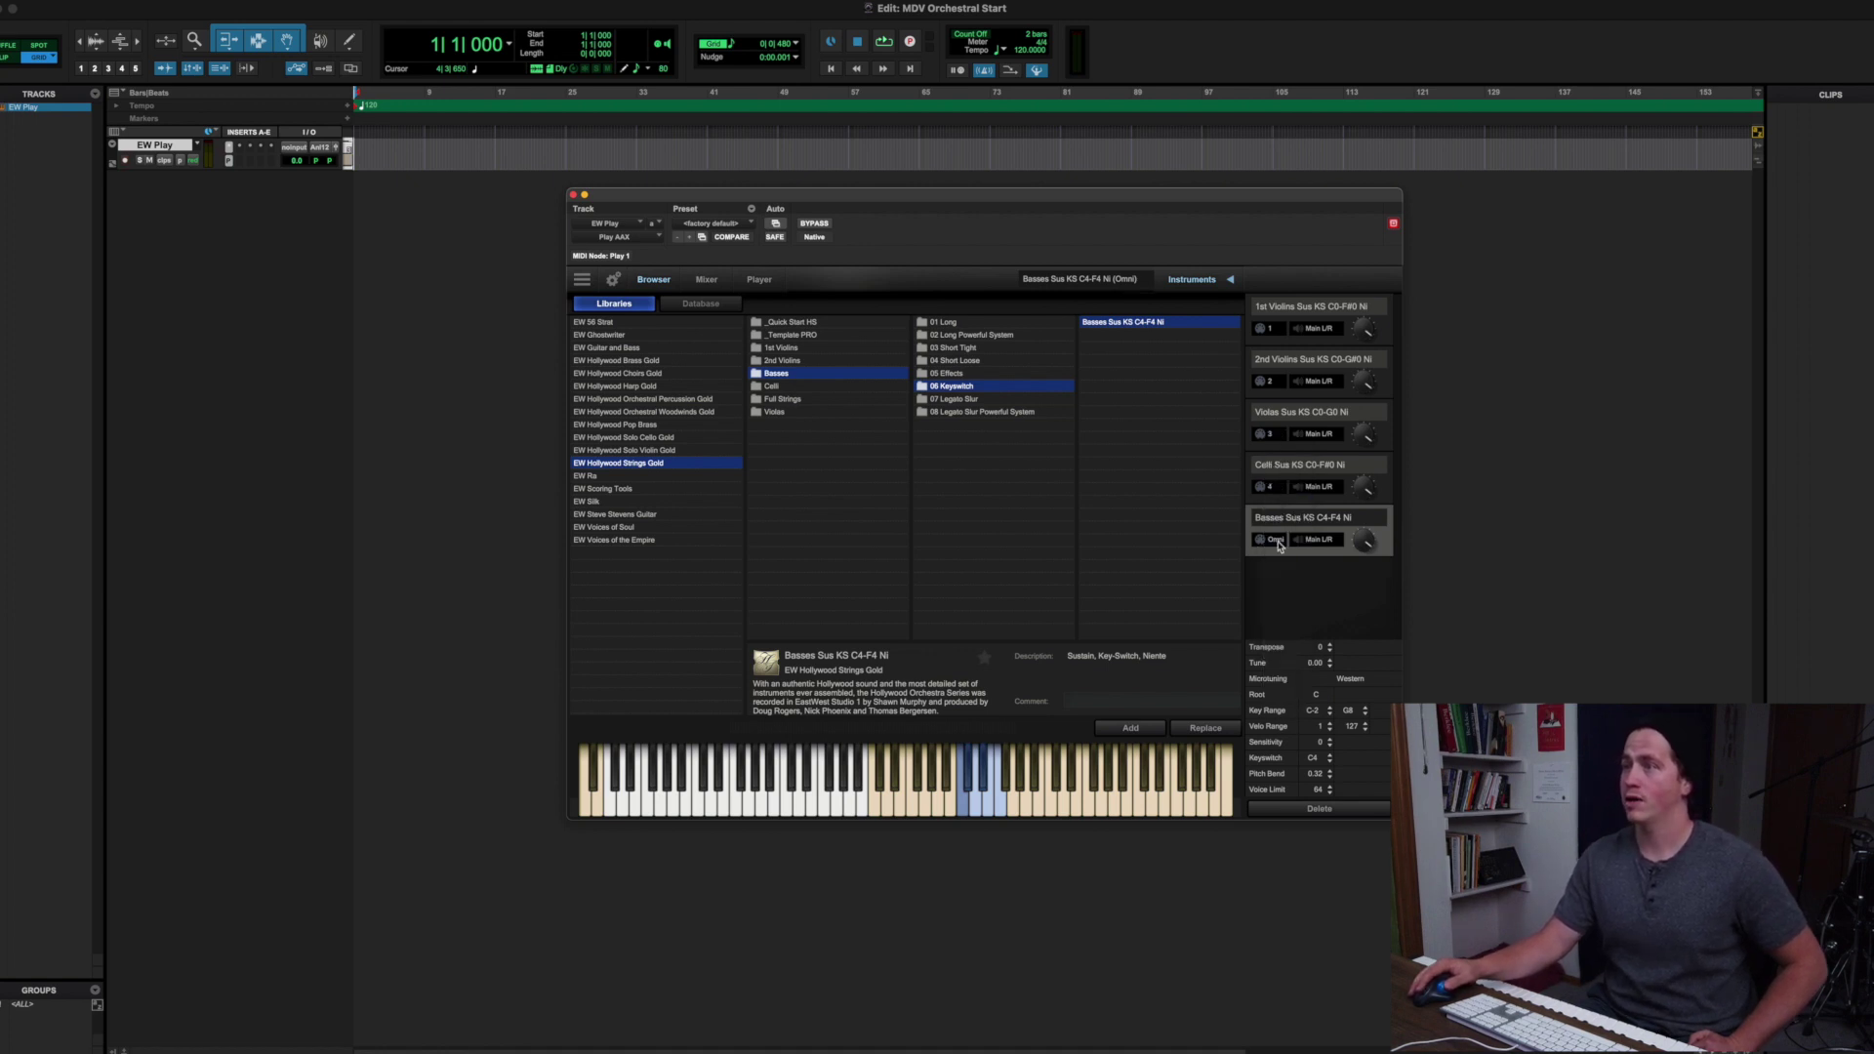
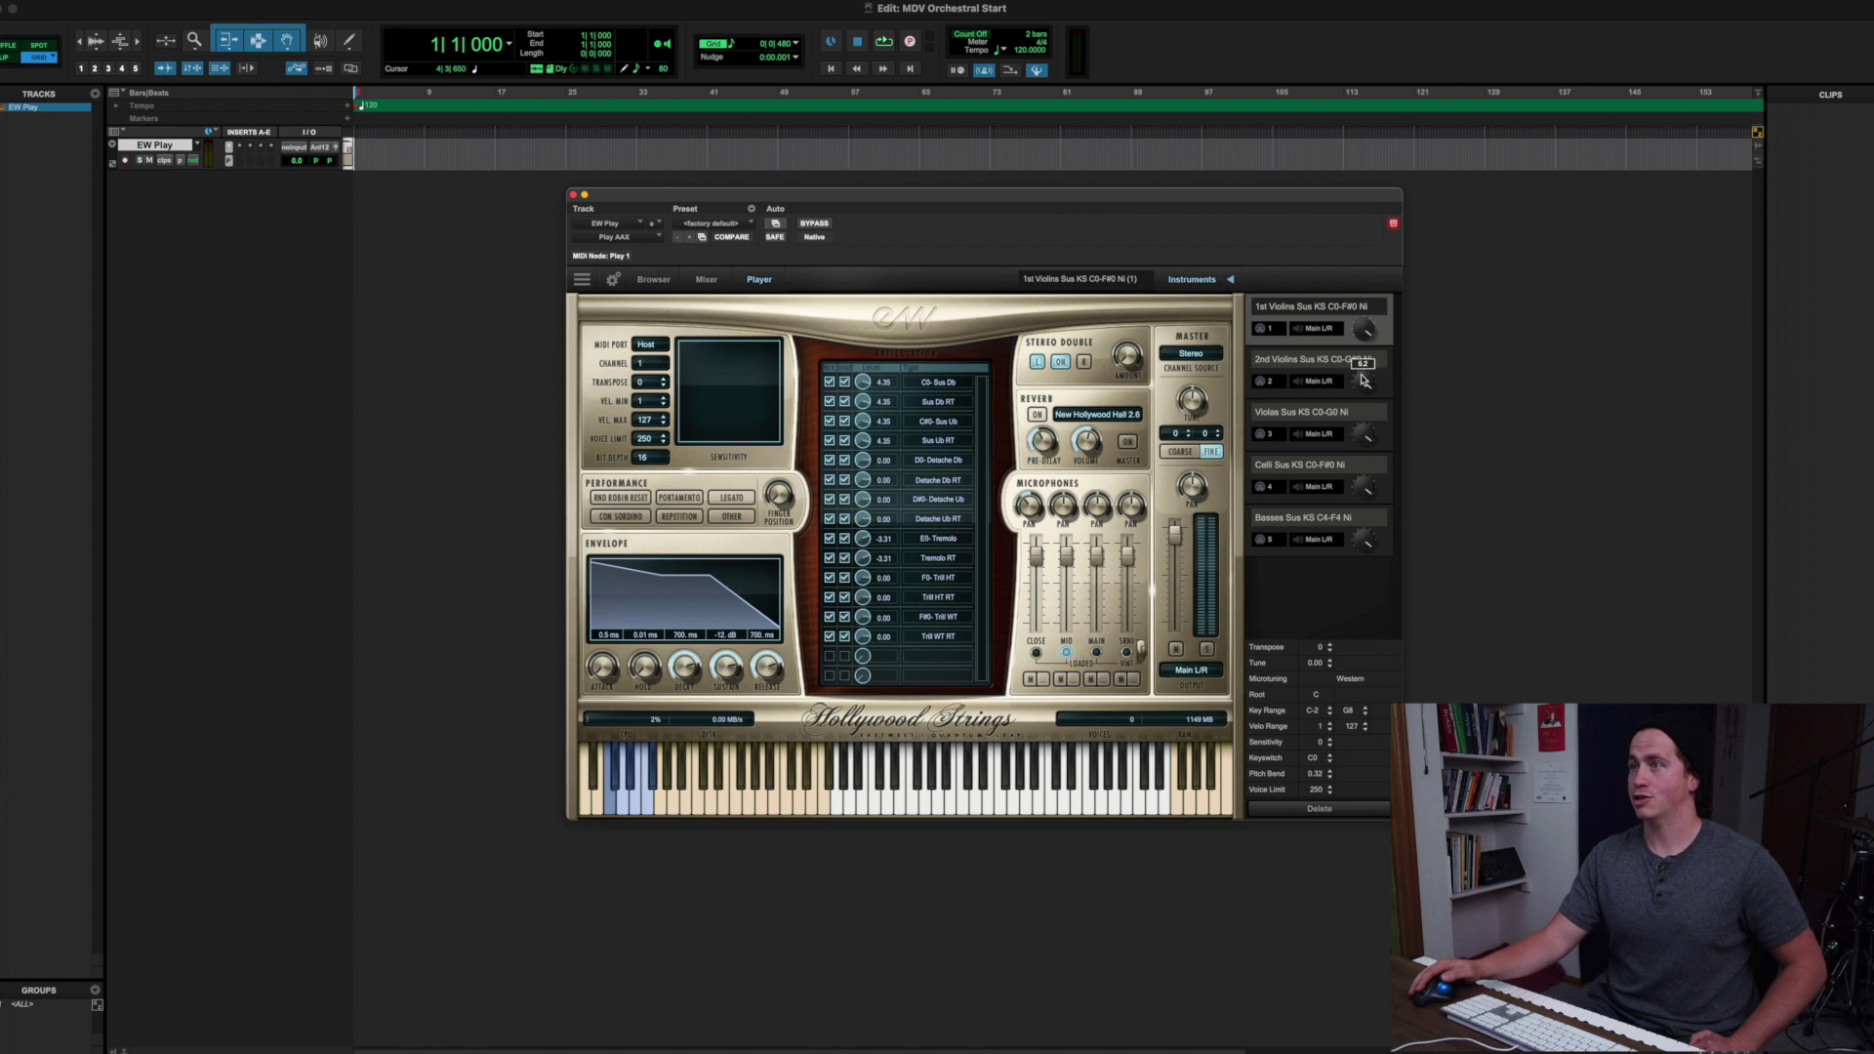
Move the plug-in window clear of the track list and create five new MIDI tracks named EW
drag(1146, 192, 1302, 173)
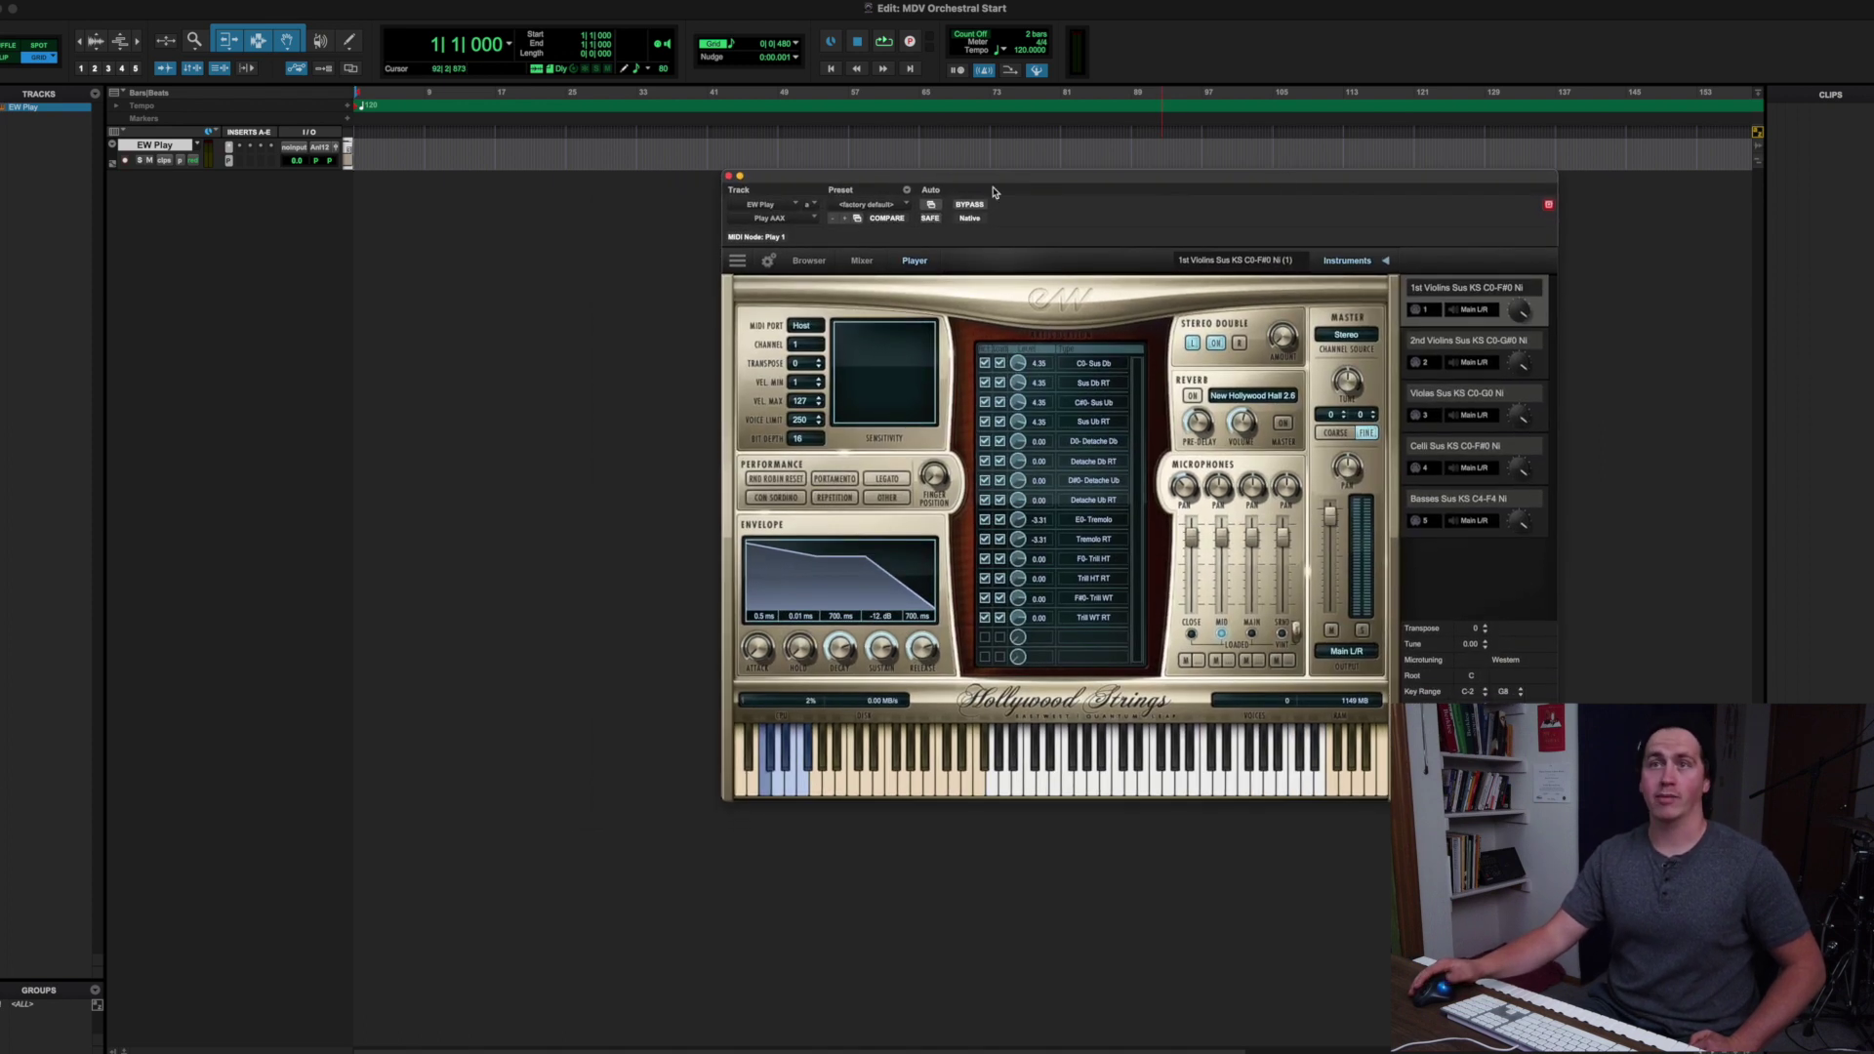
right_click(151, 146)
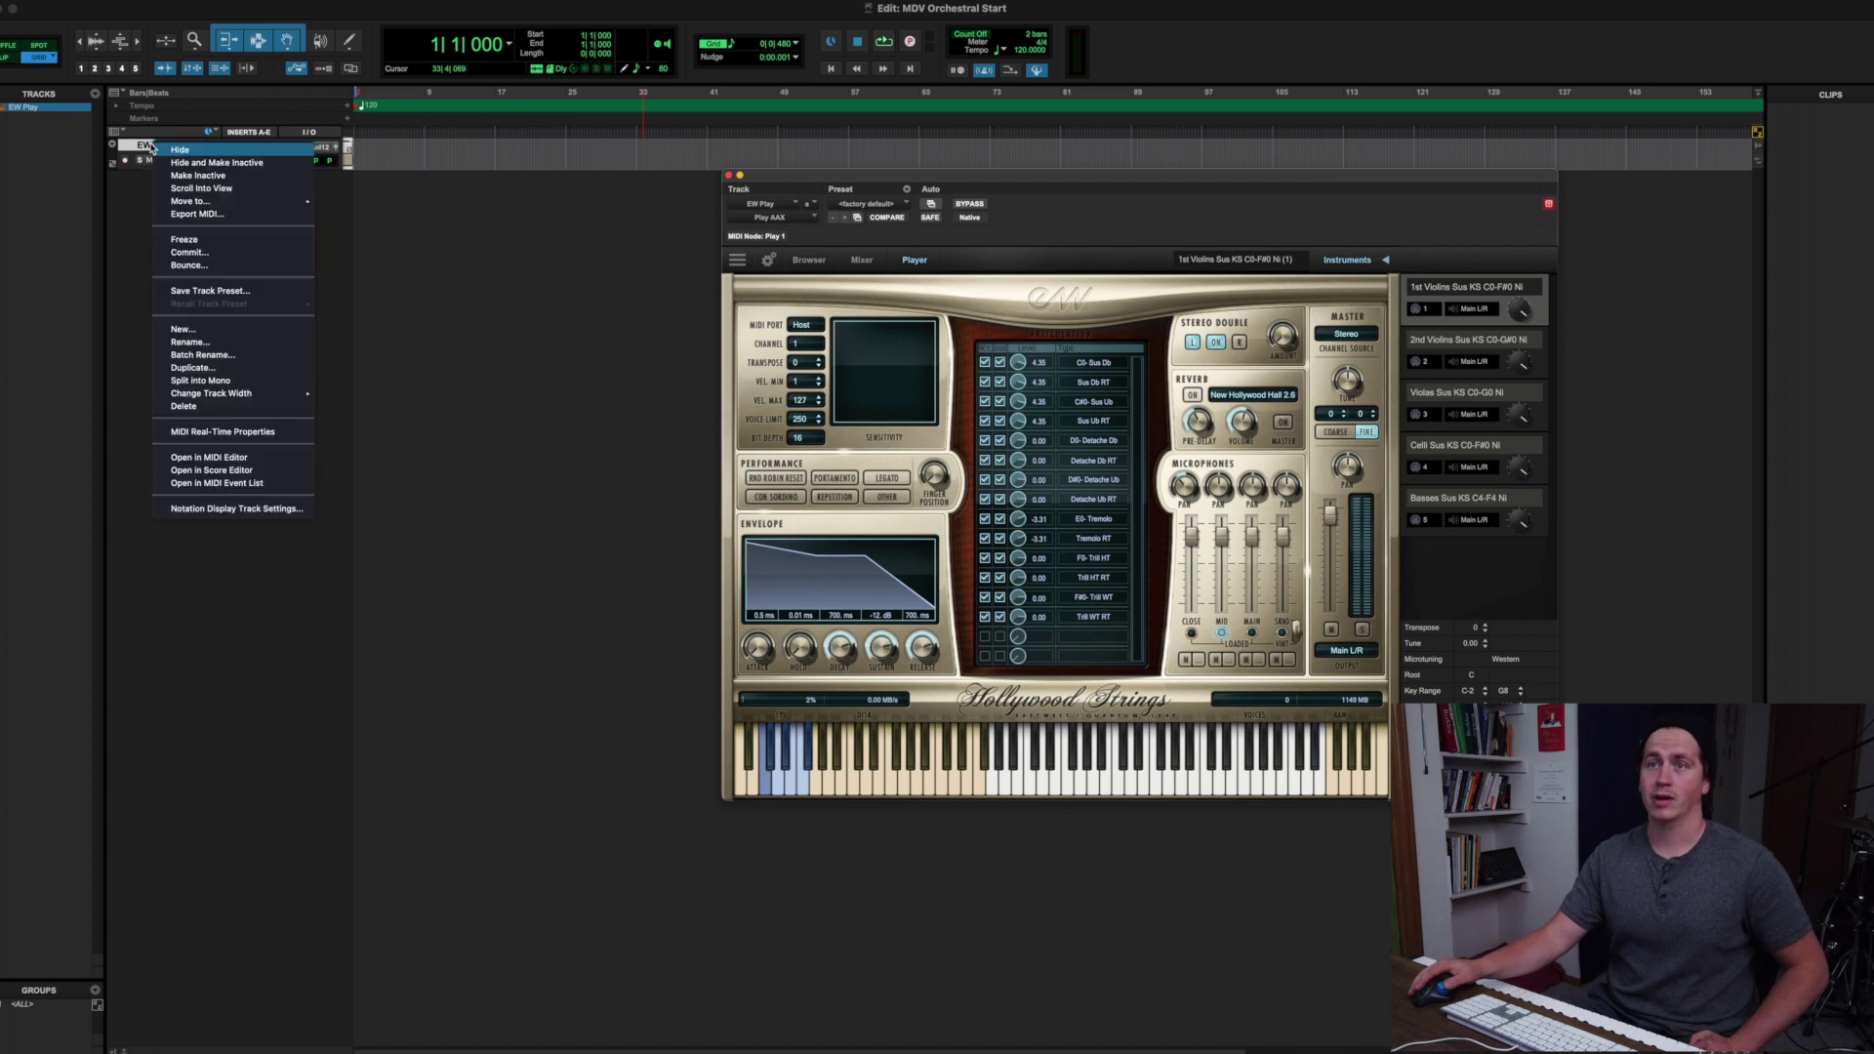
click(182, 334)
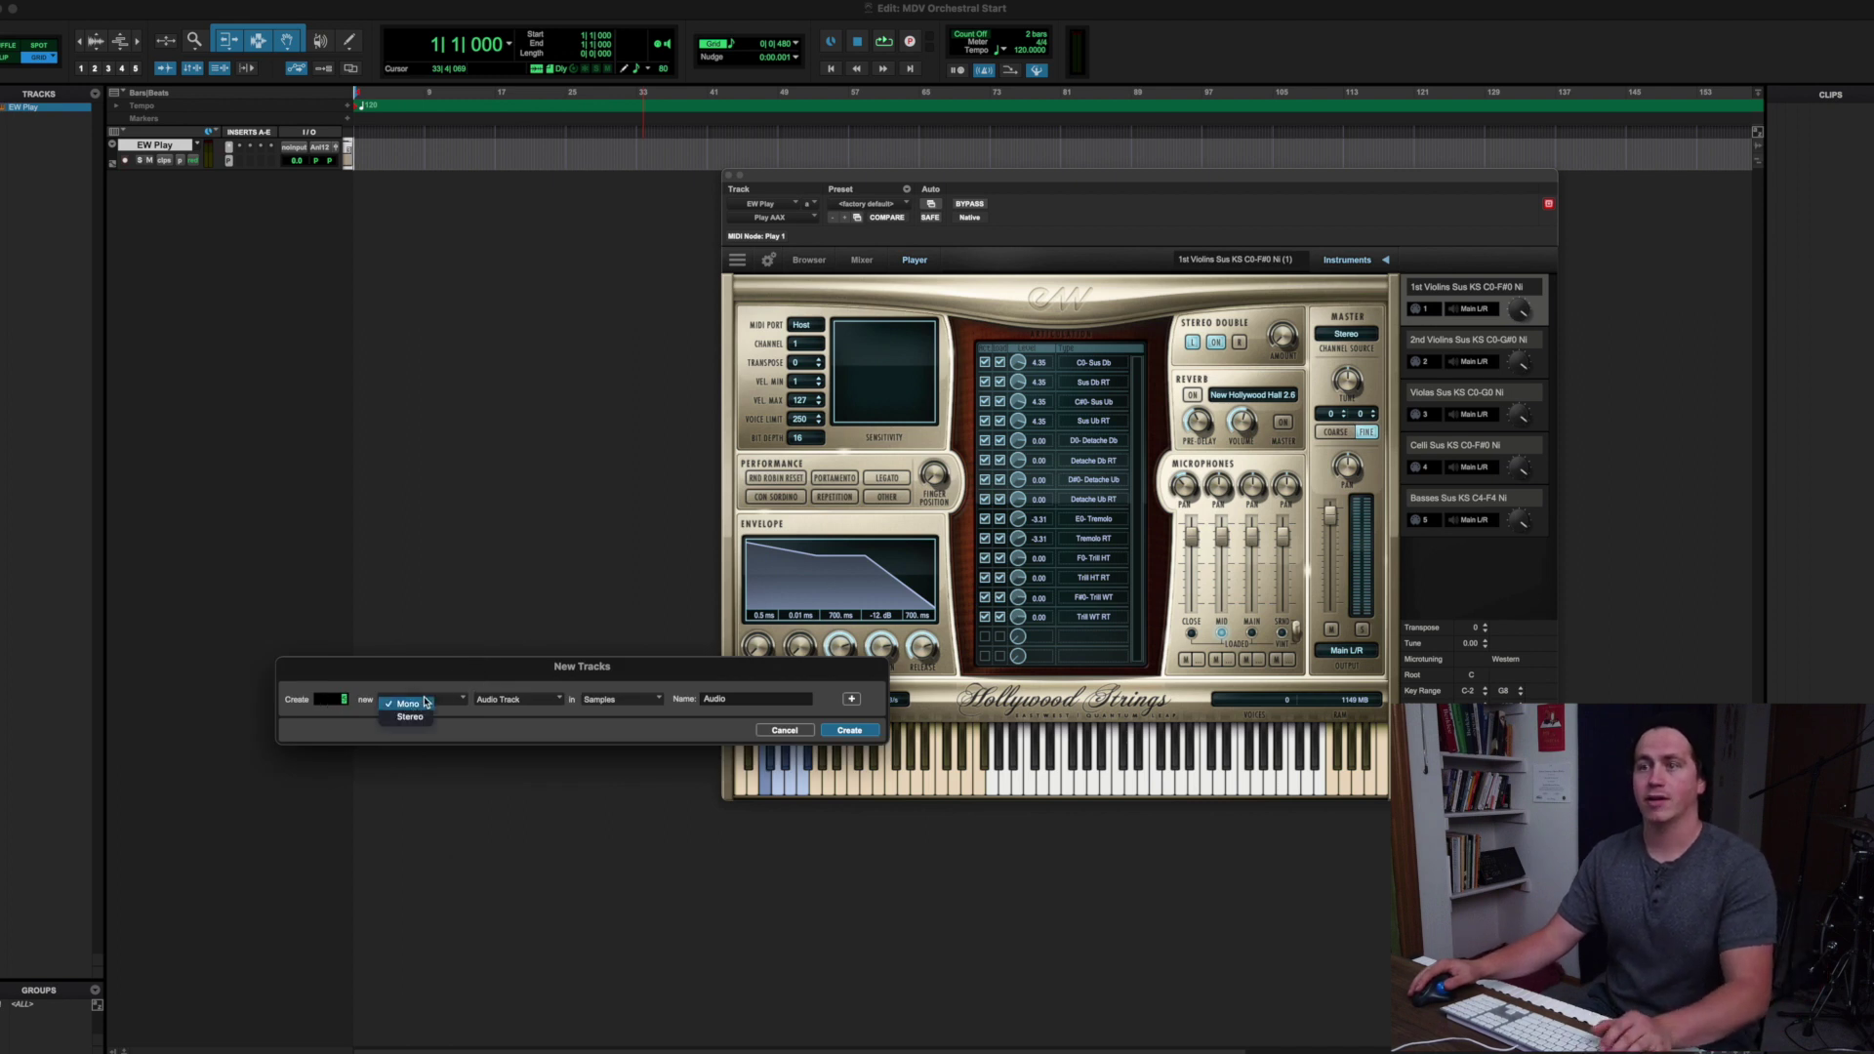
click(519, 700)
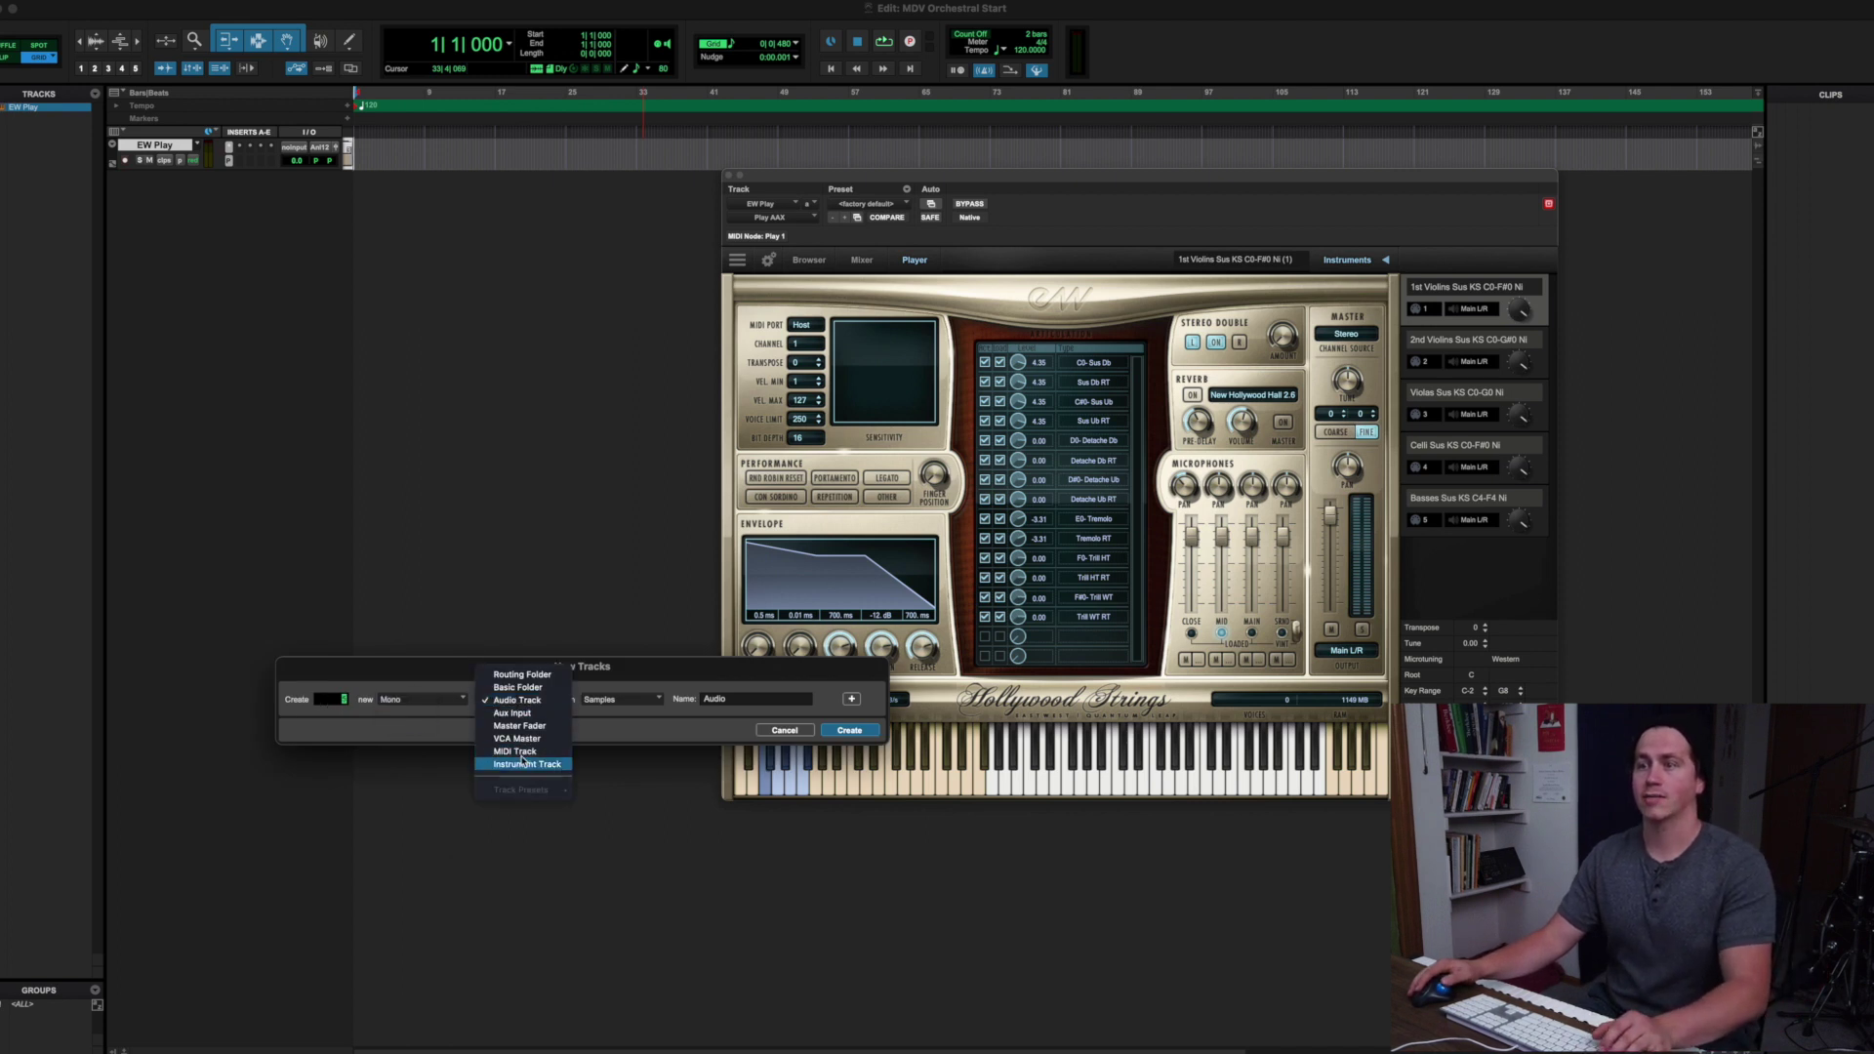
click(514, 752)
double_click(734, 699)
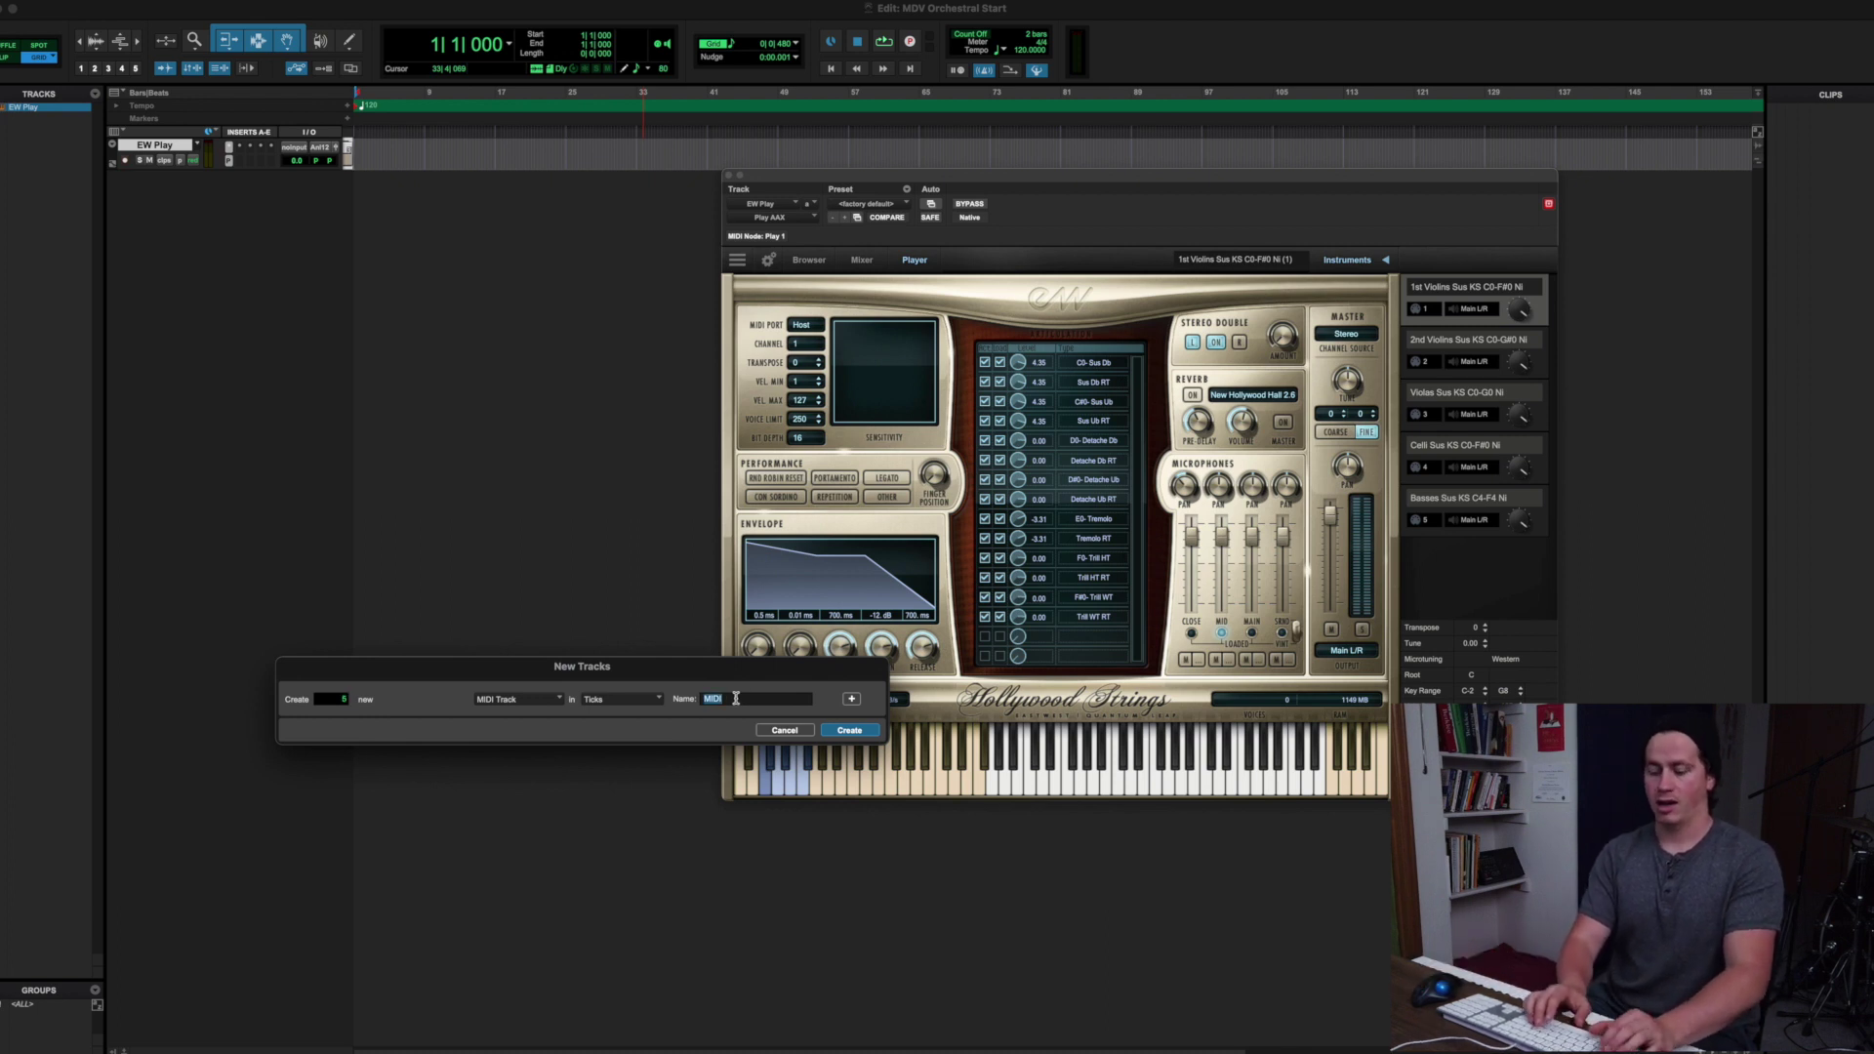
text(EW)
key(Return)
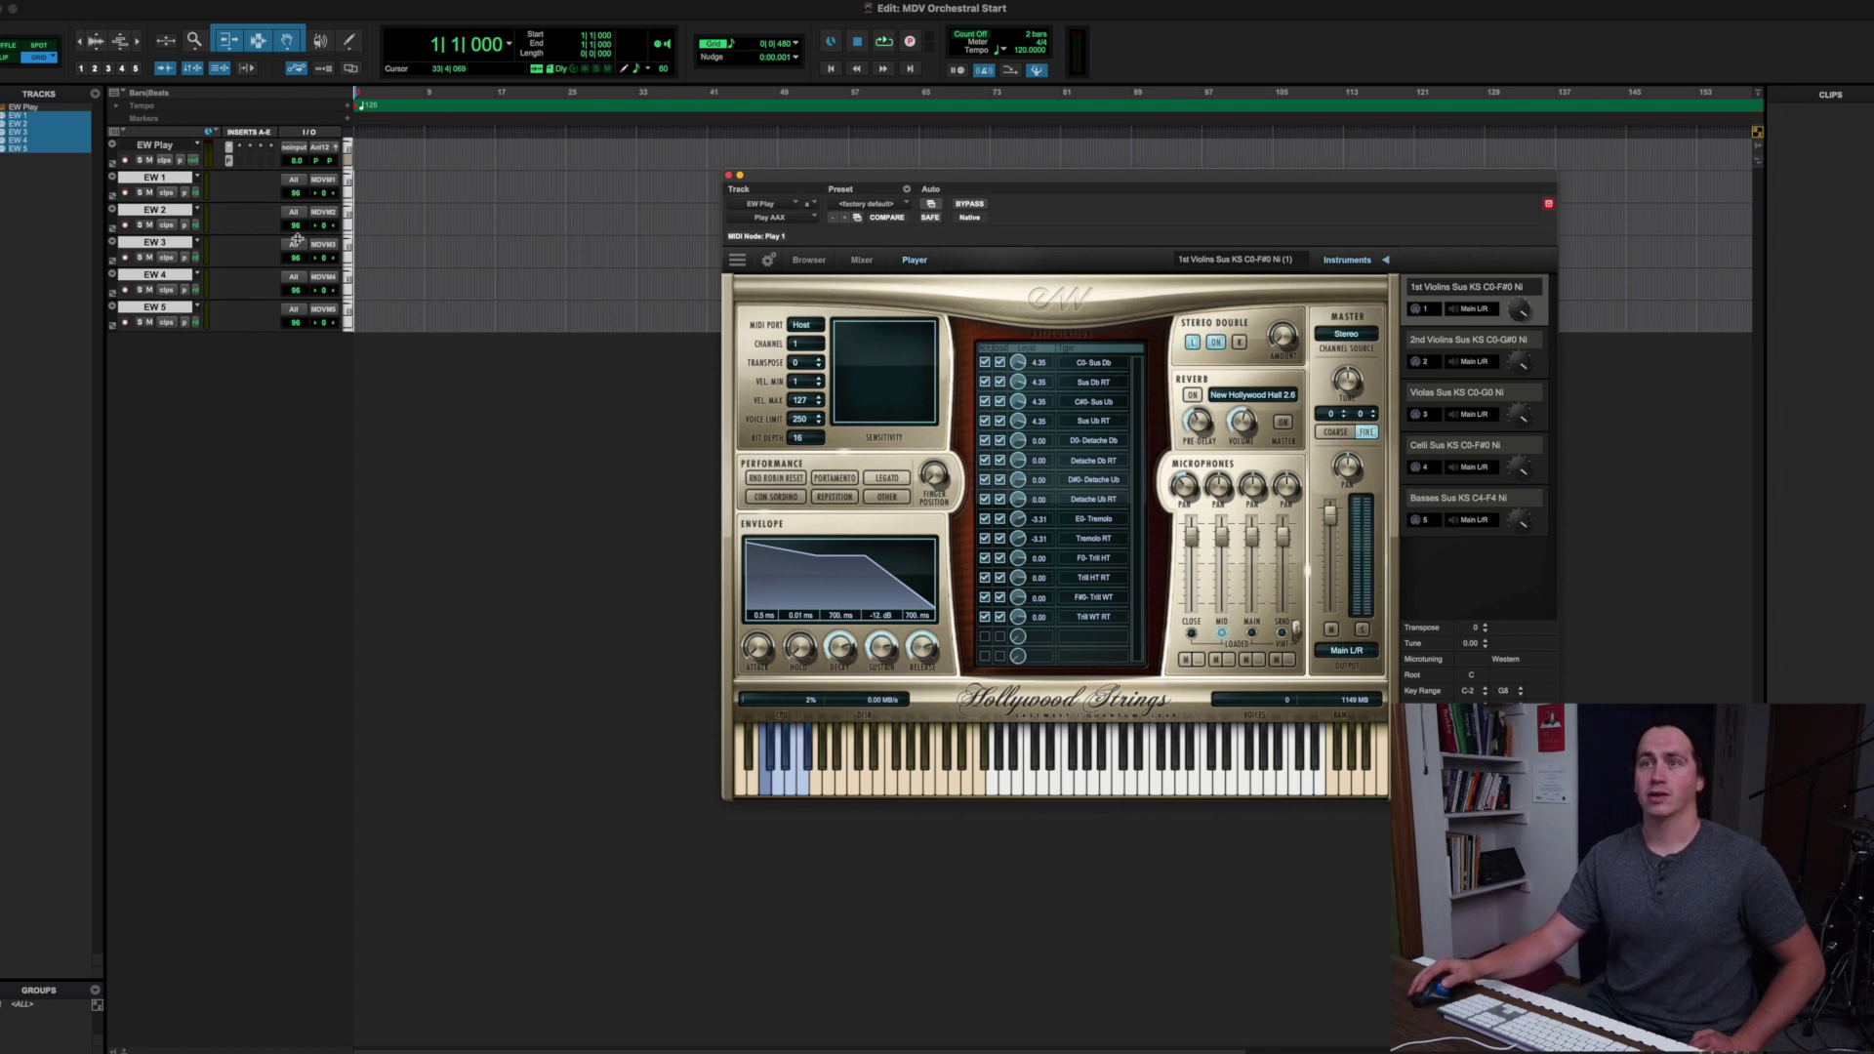
click(322, 180)
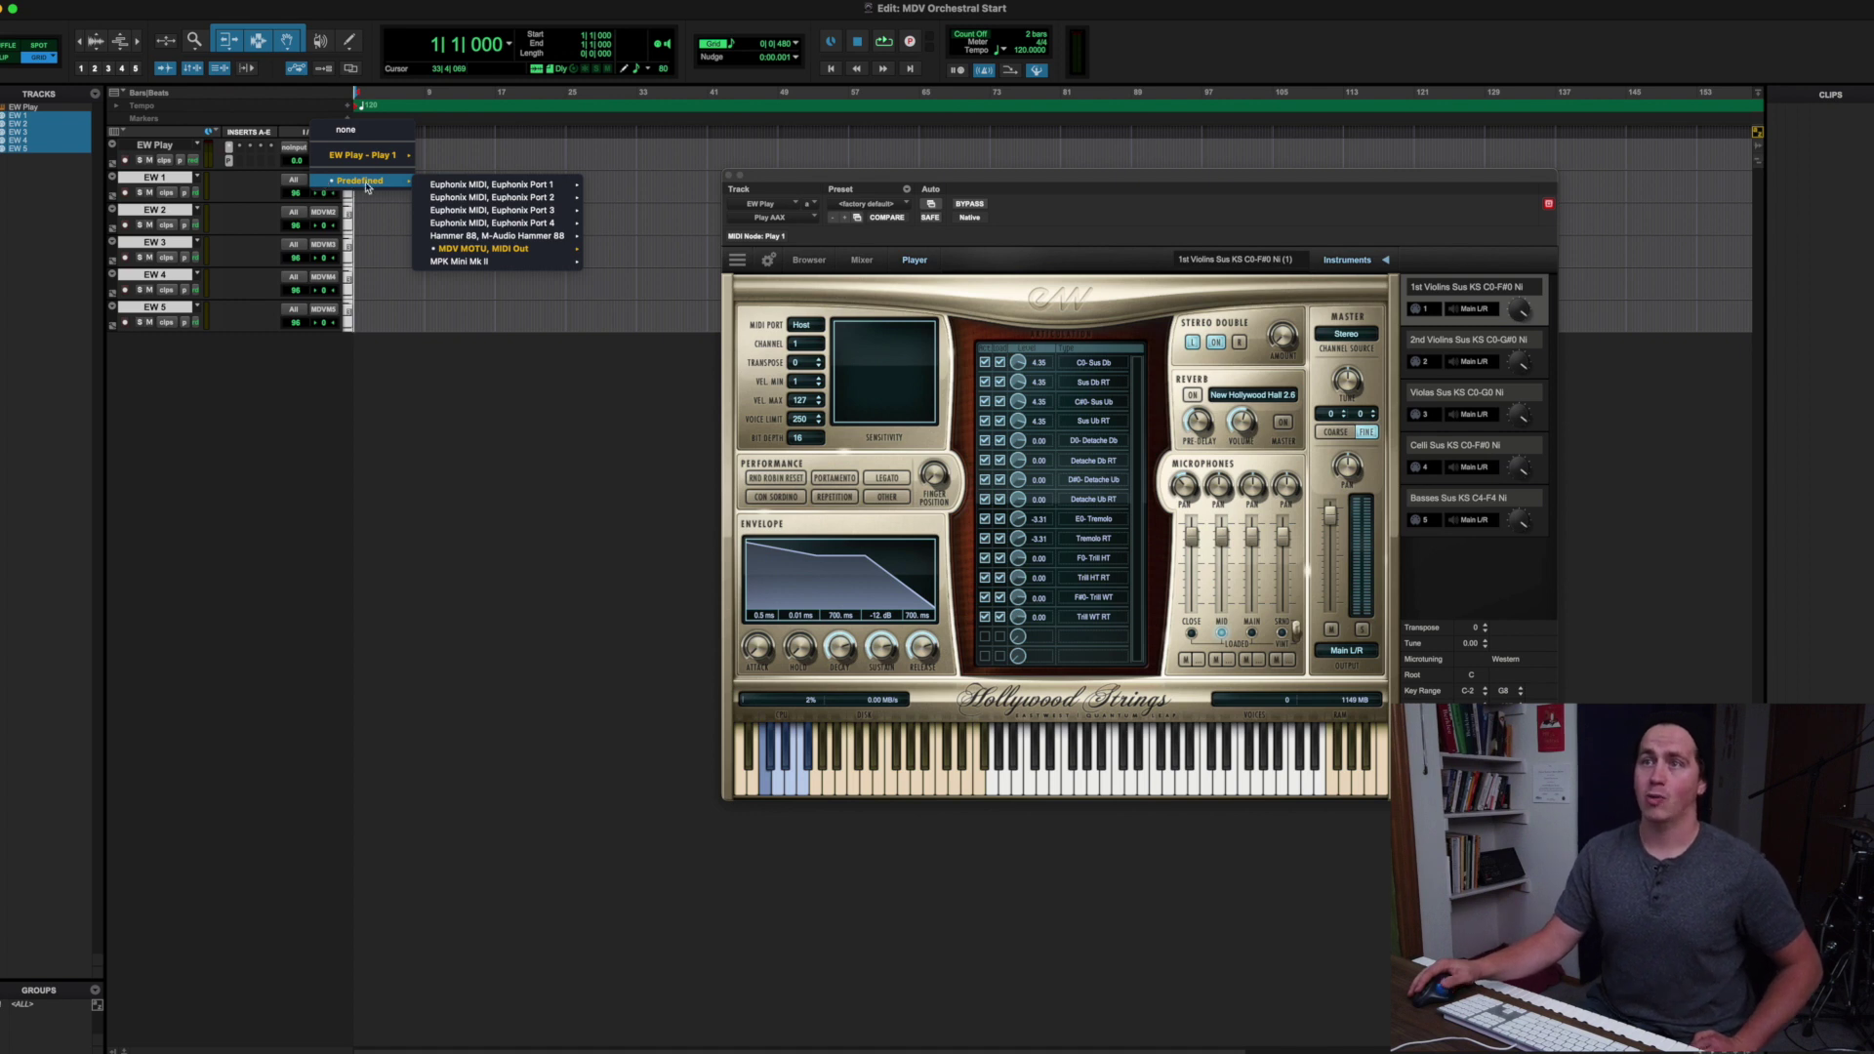
mouse_move(493, 251)
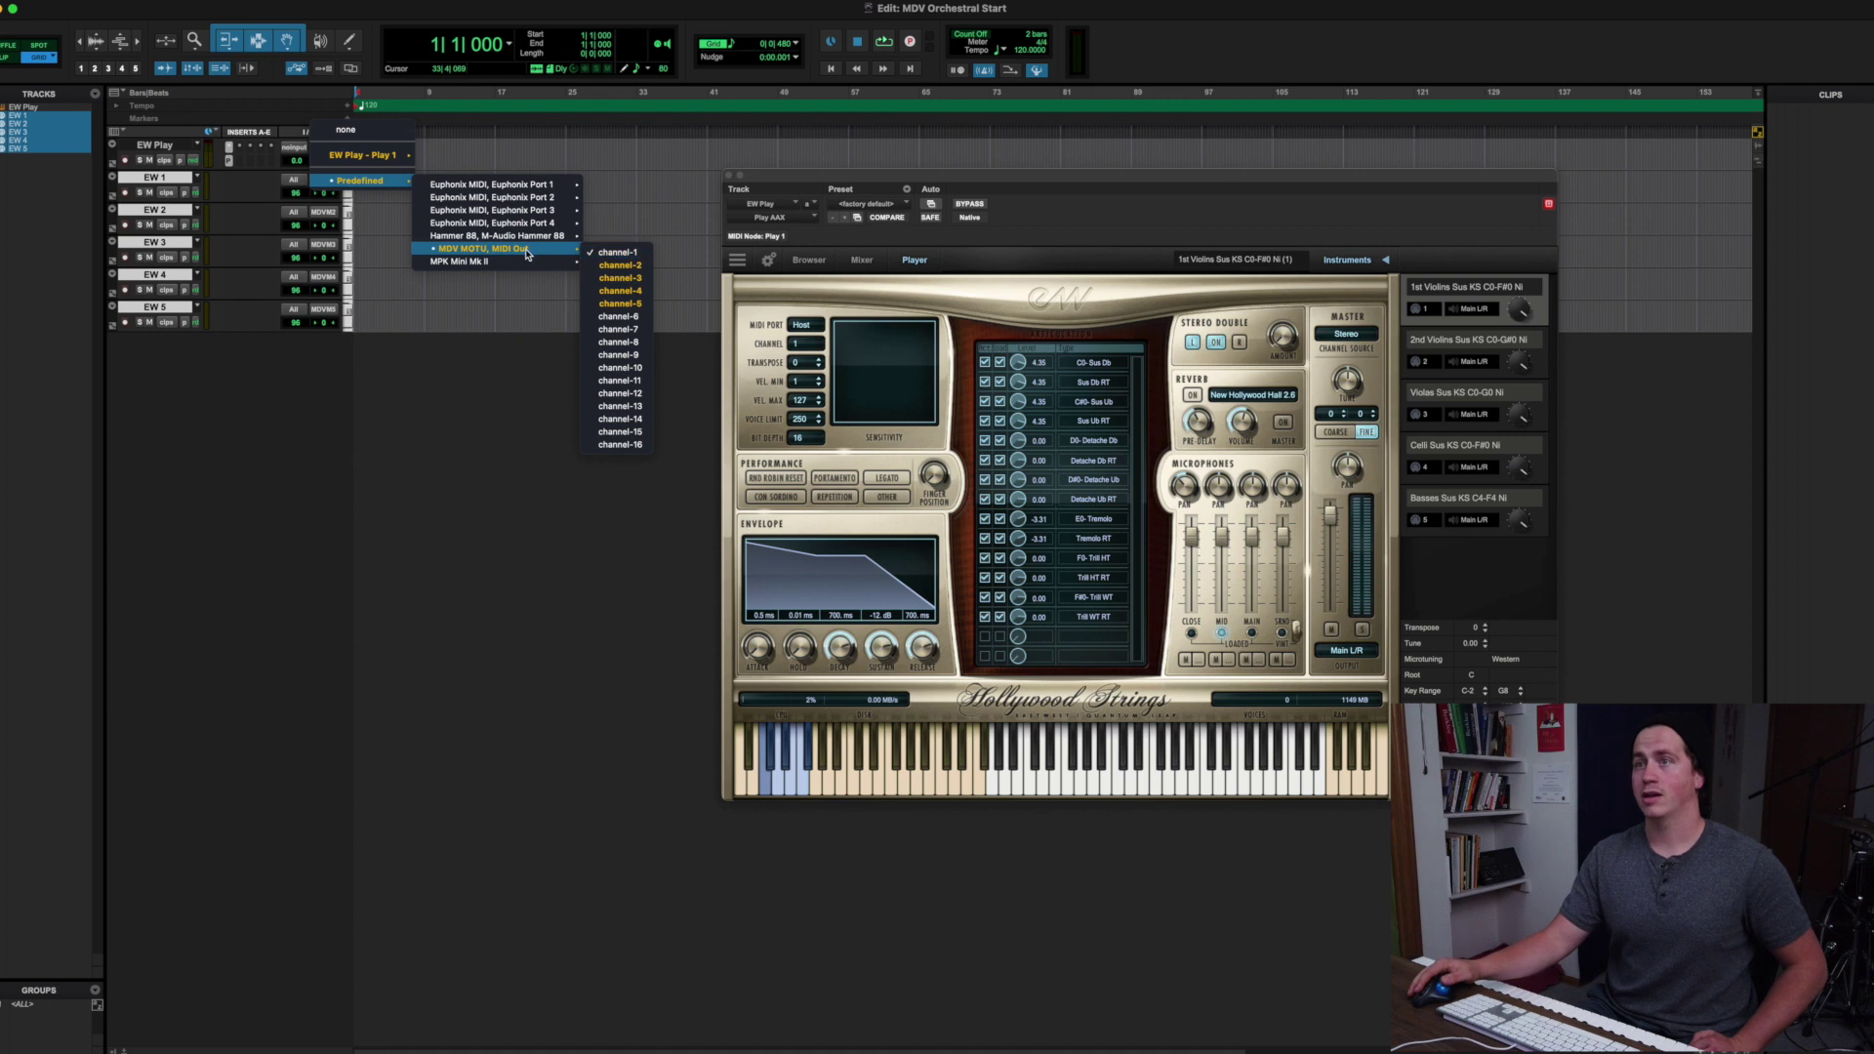
mouse_move(364, 159)
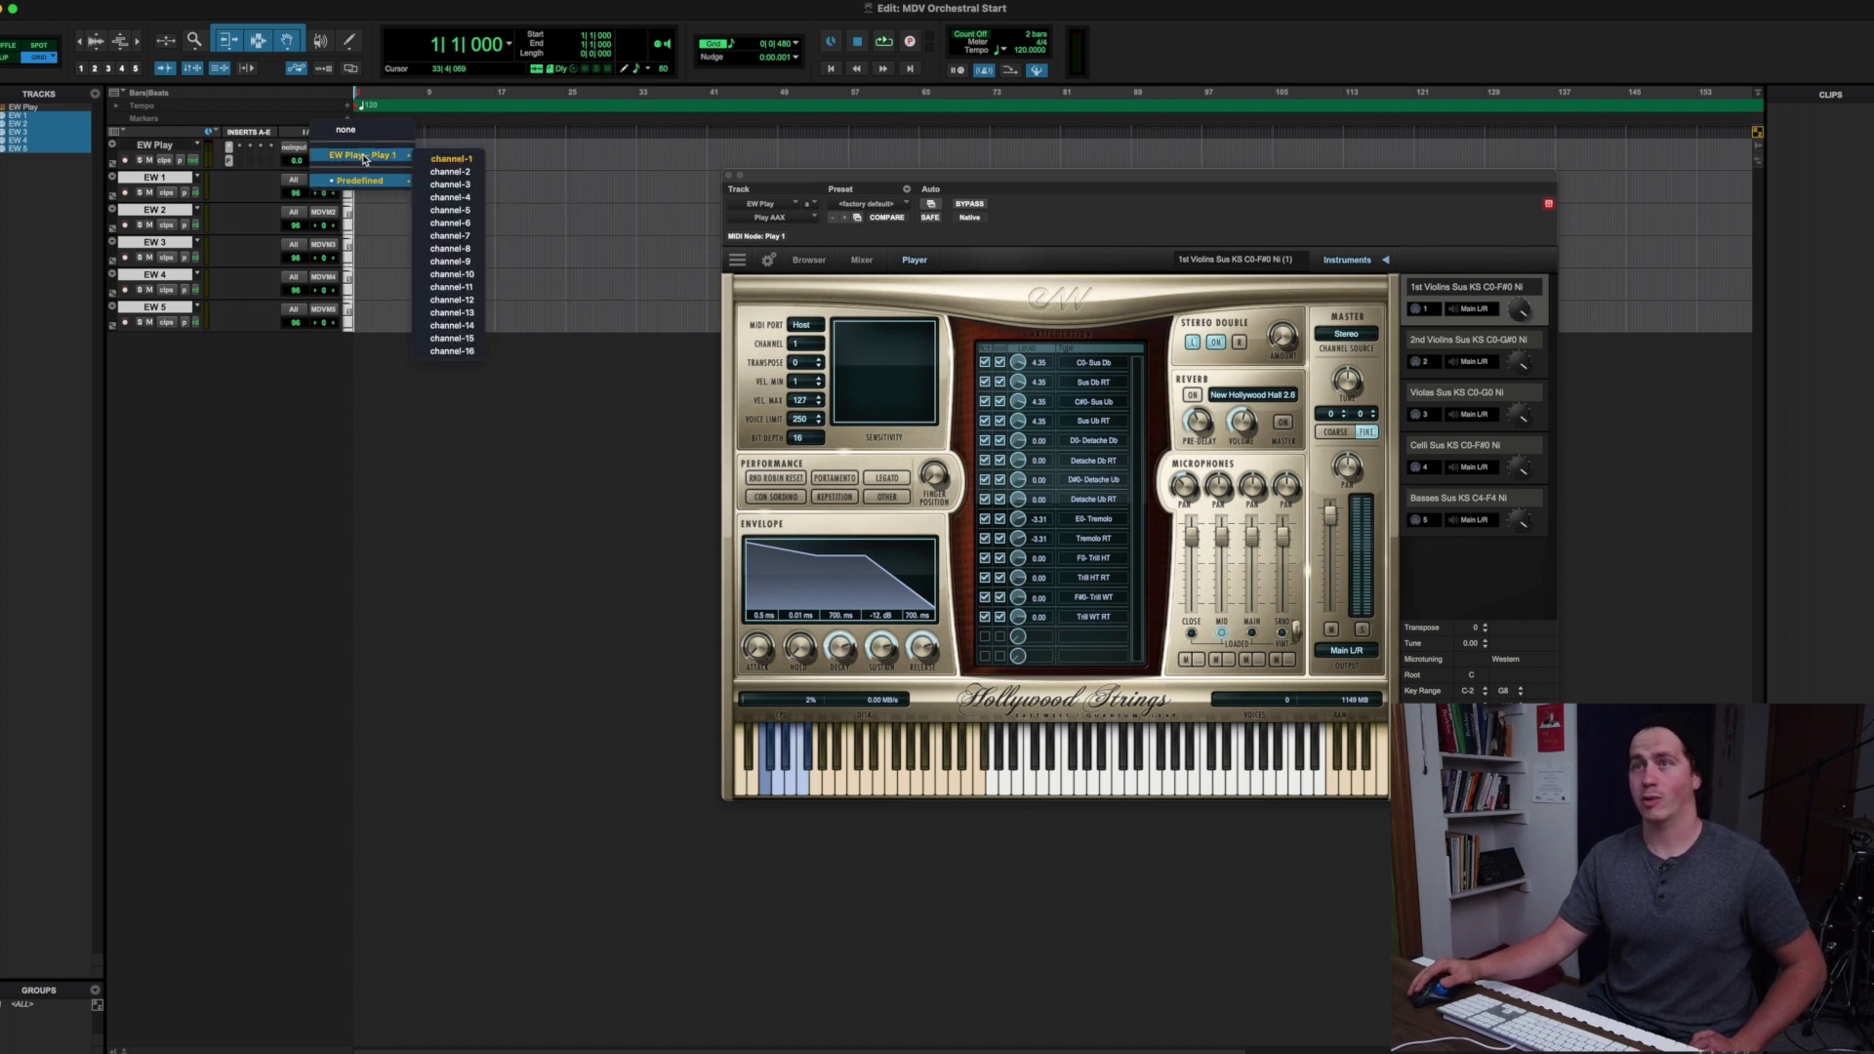
key(Escape)
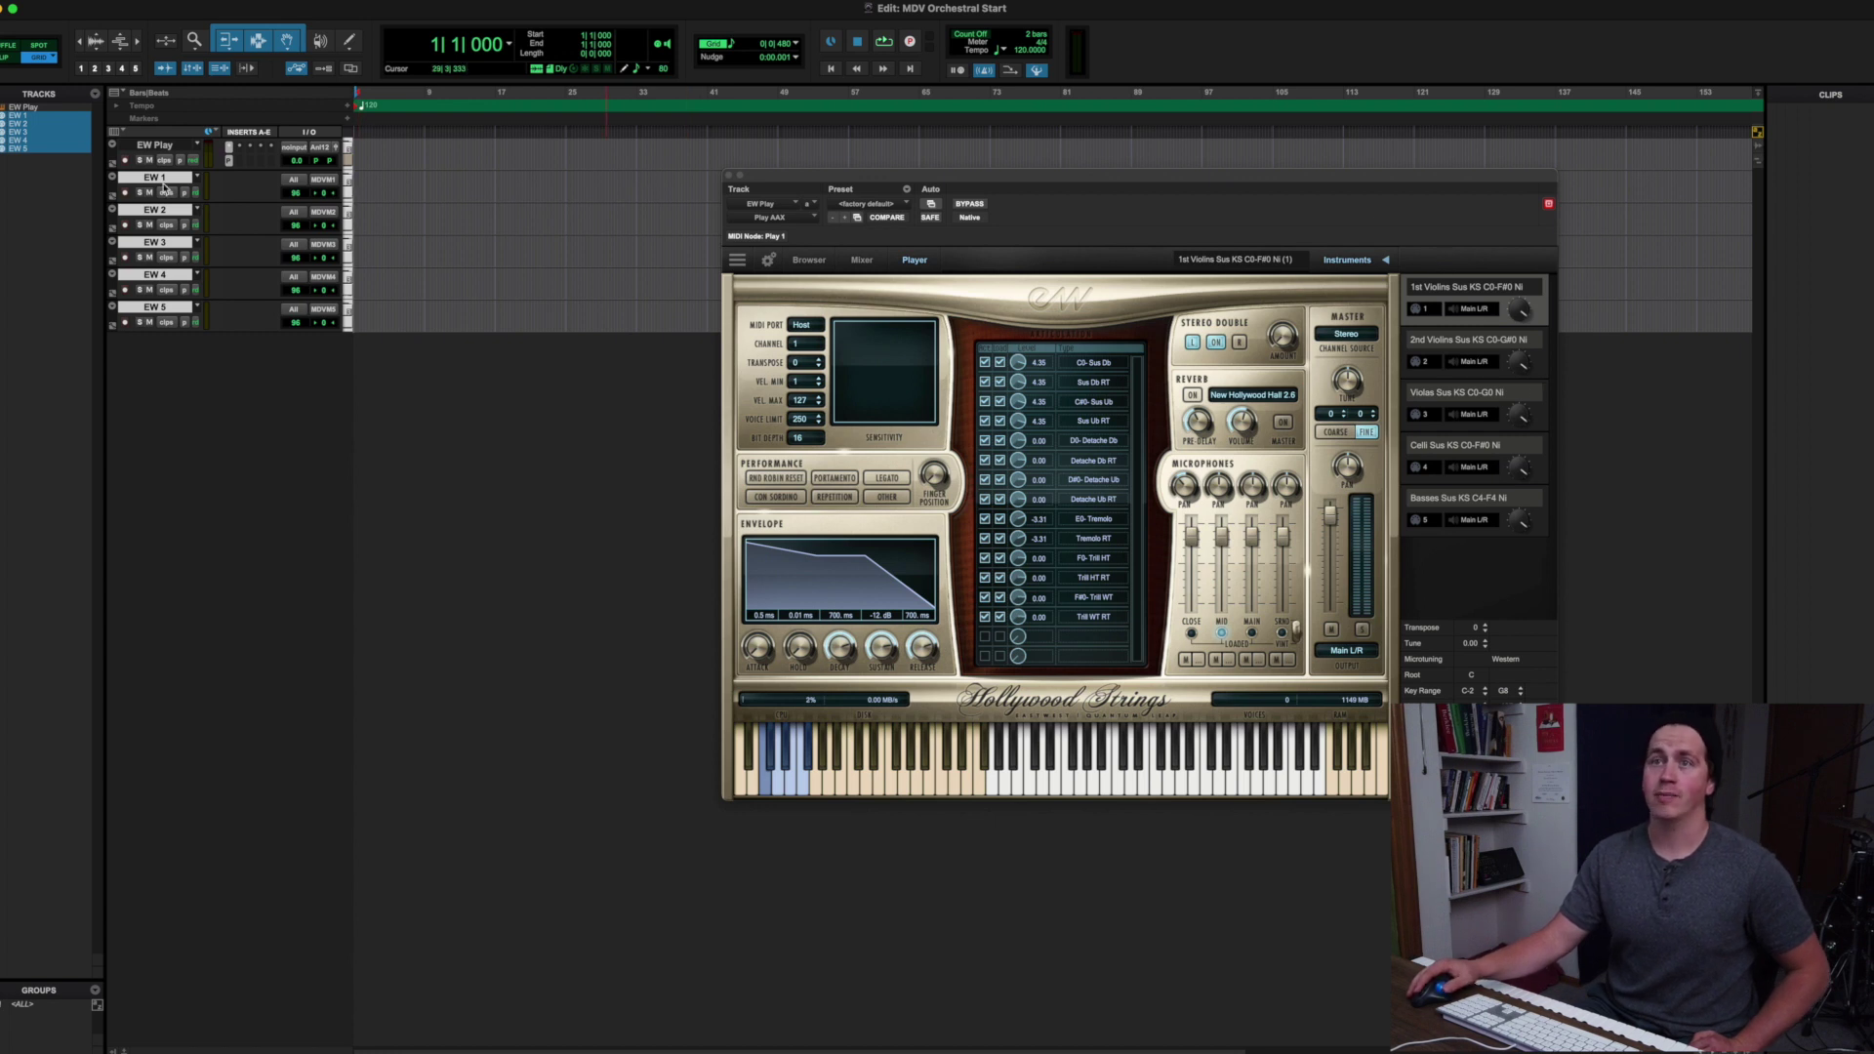
Route the MIDI outputs of tracks EW 1 and EW 2 to EW Play channels 1 and 2 respectively
click(325, 182)
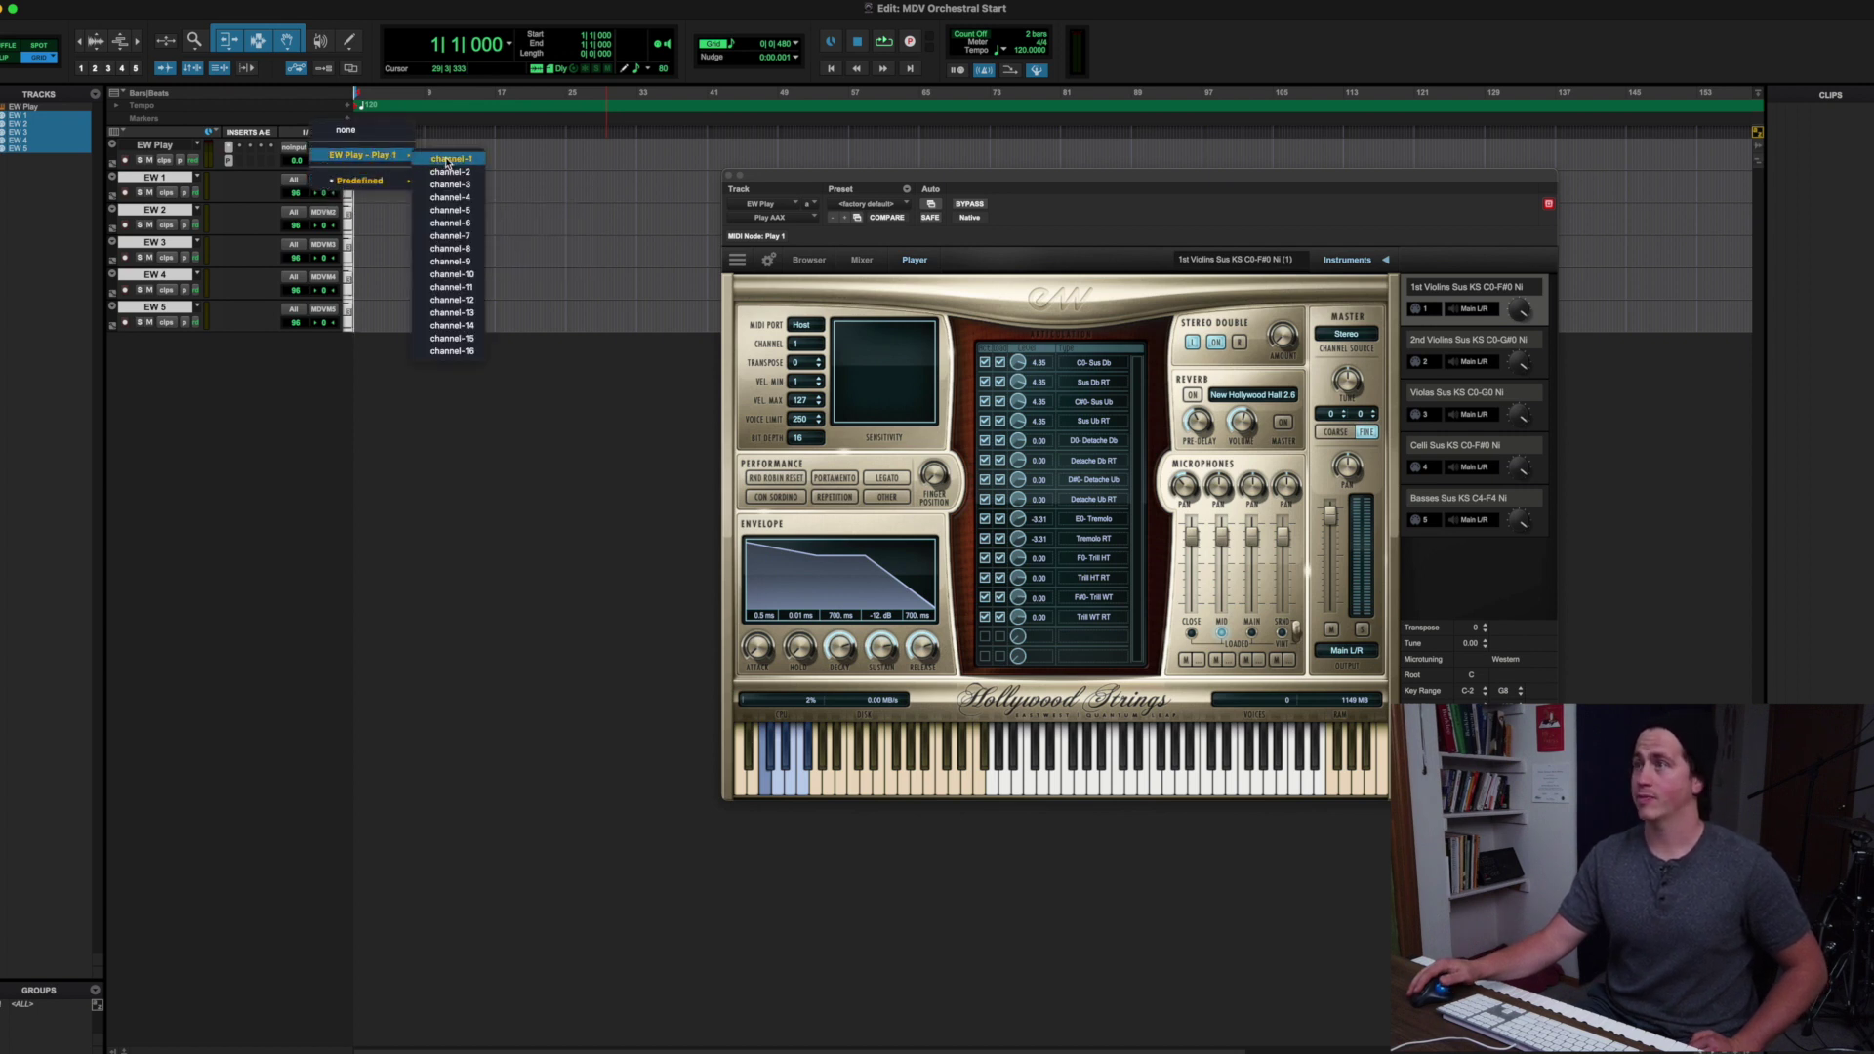
click(447, 160)
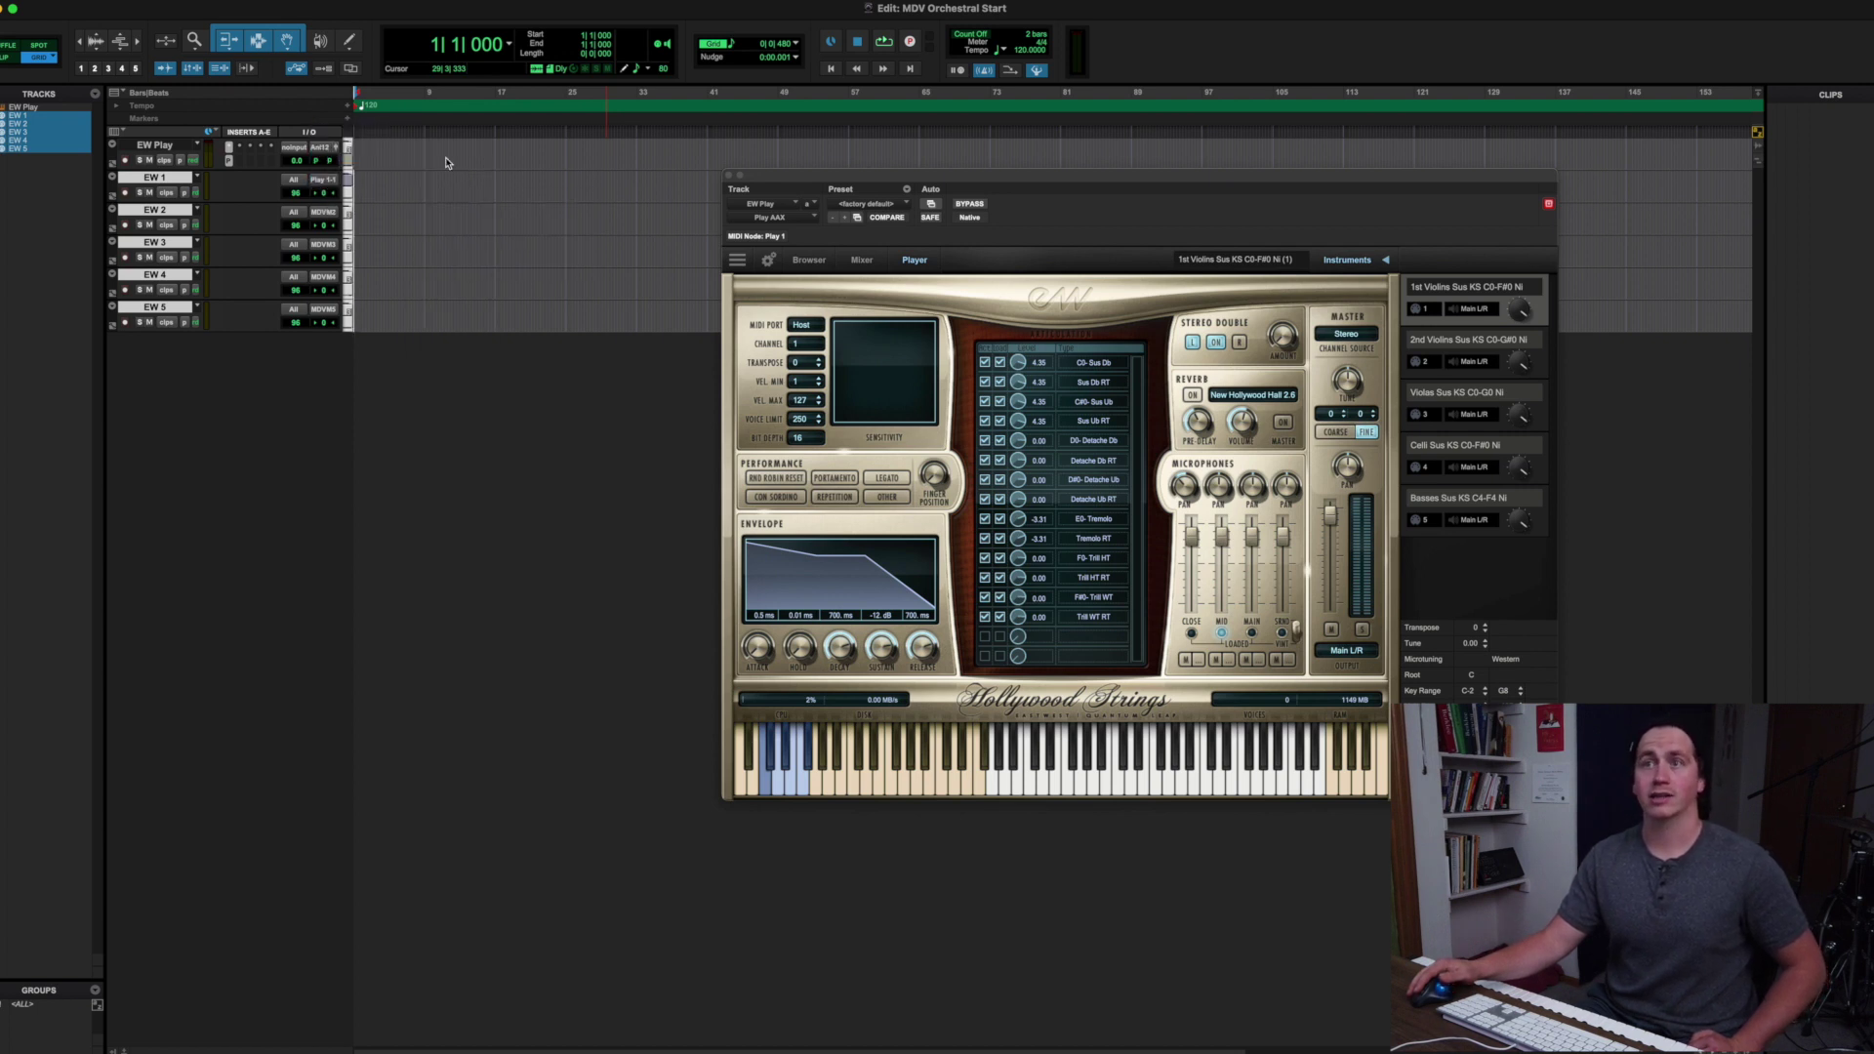
click(323, 216)
mouse_move(349, 192)
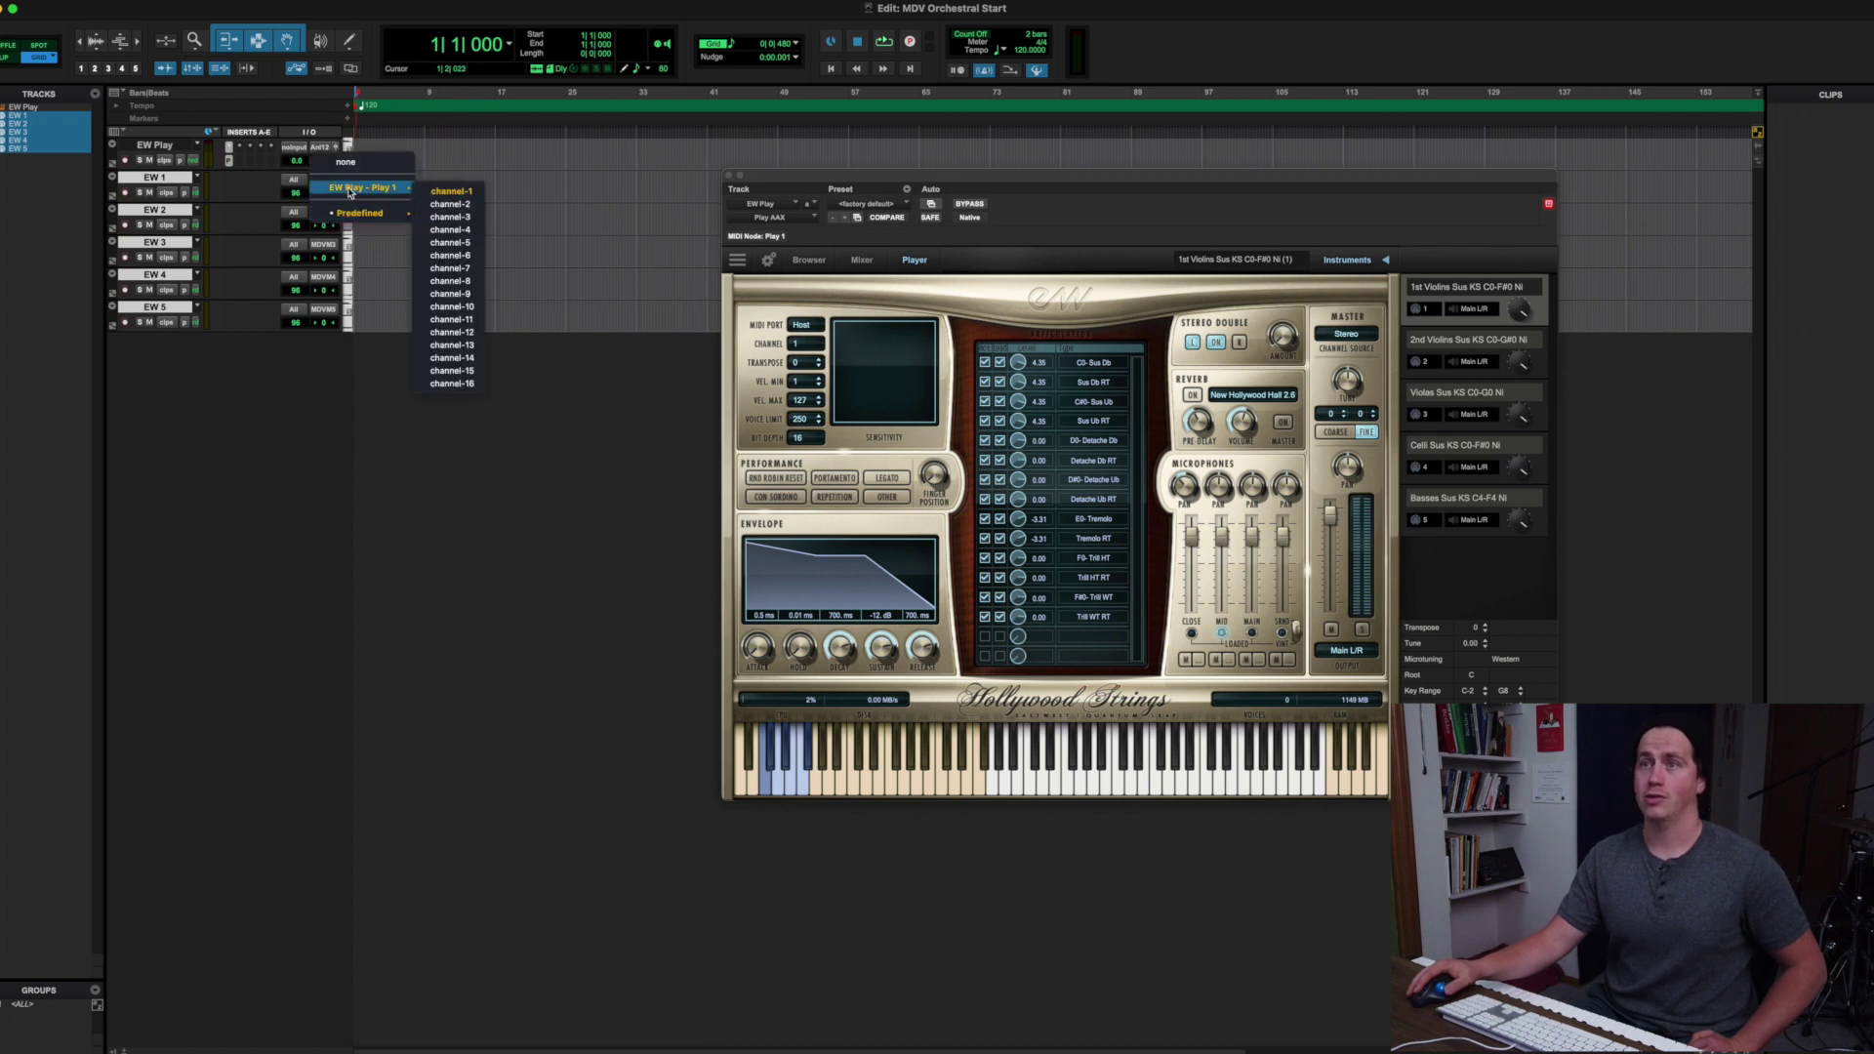
click(439, 211)
Route the MIDI outputs of tracks EW 3, EW 4 and EW 5 to EW Play channels 3, 4 and 5 respectively
click(313, 252)
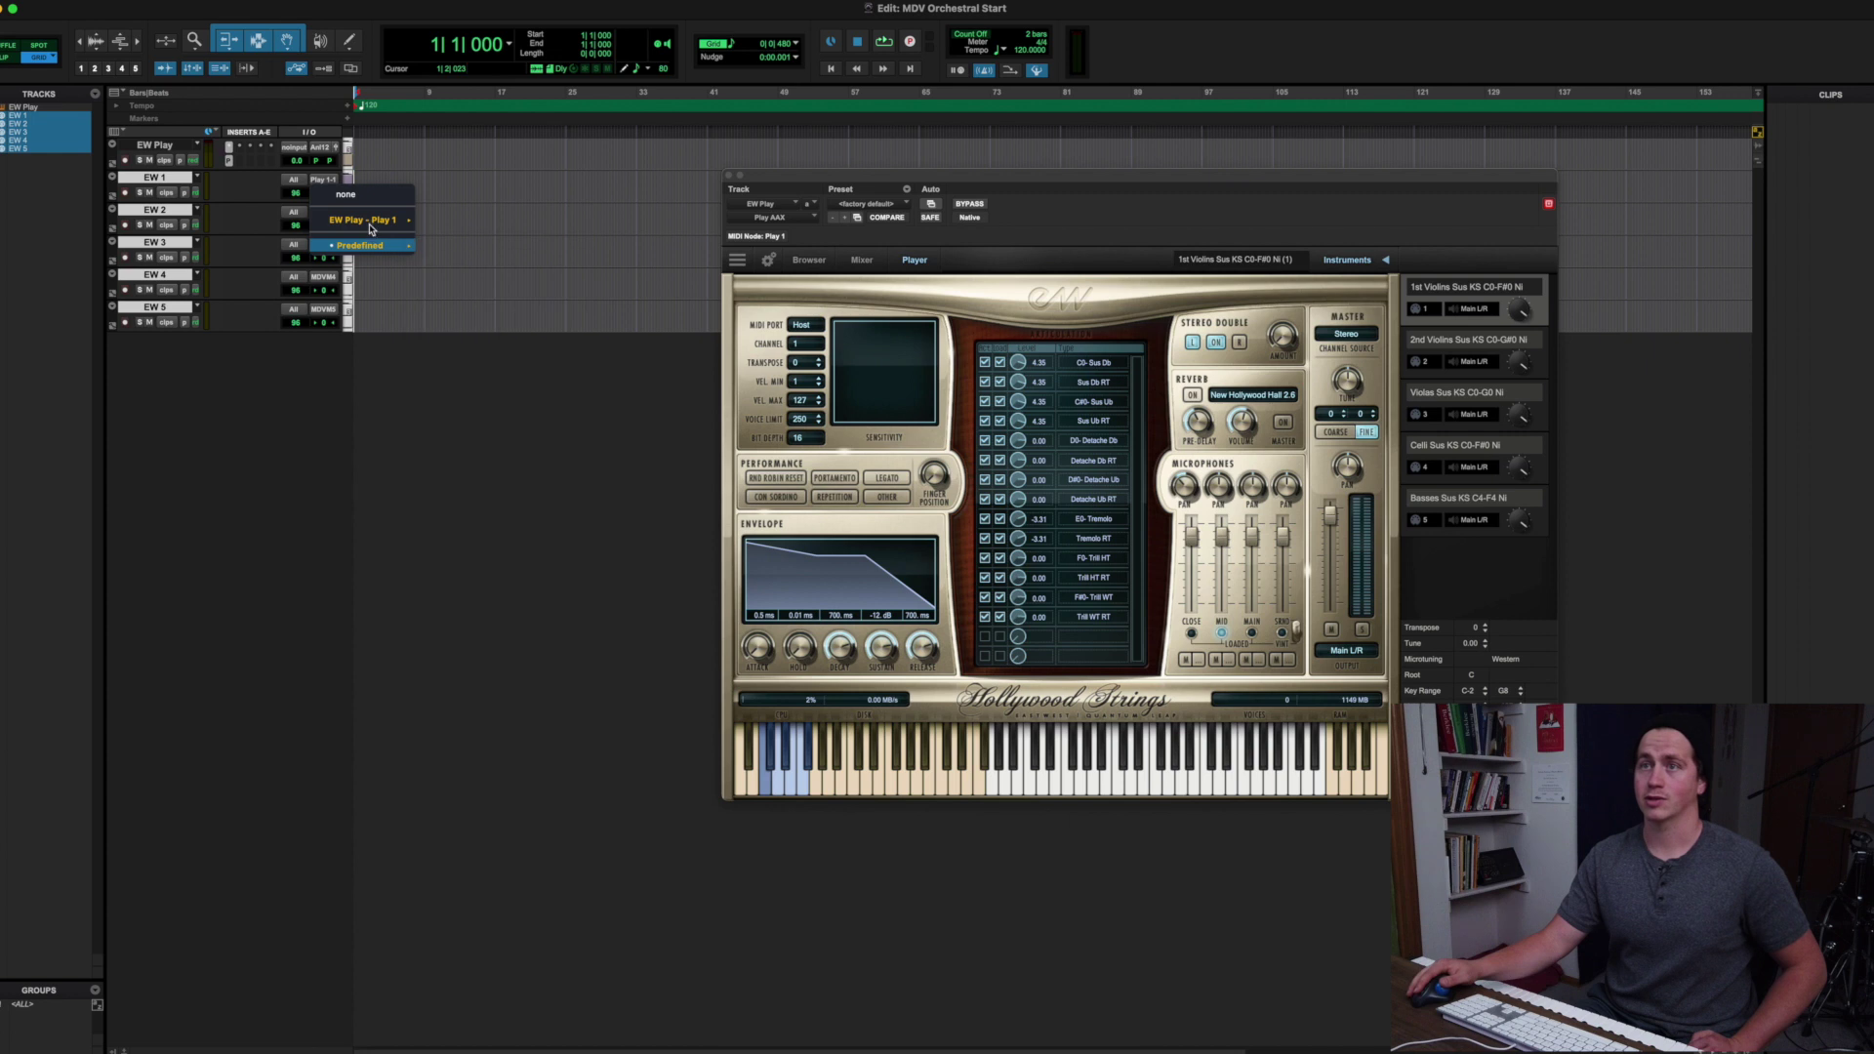
mouse_move(390, 220)
click(452, 249)
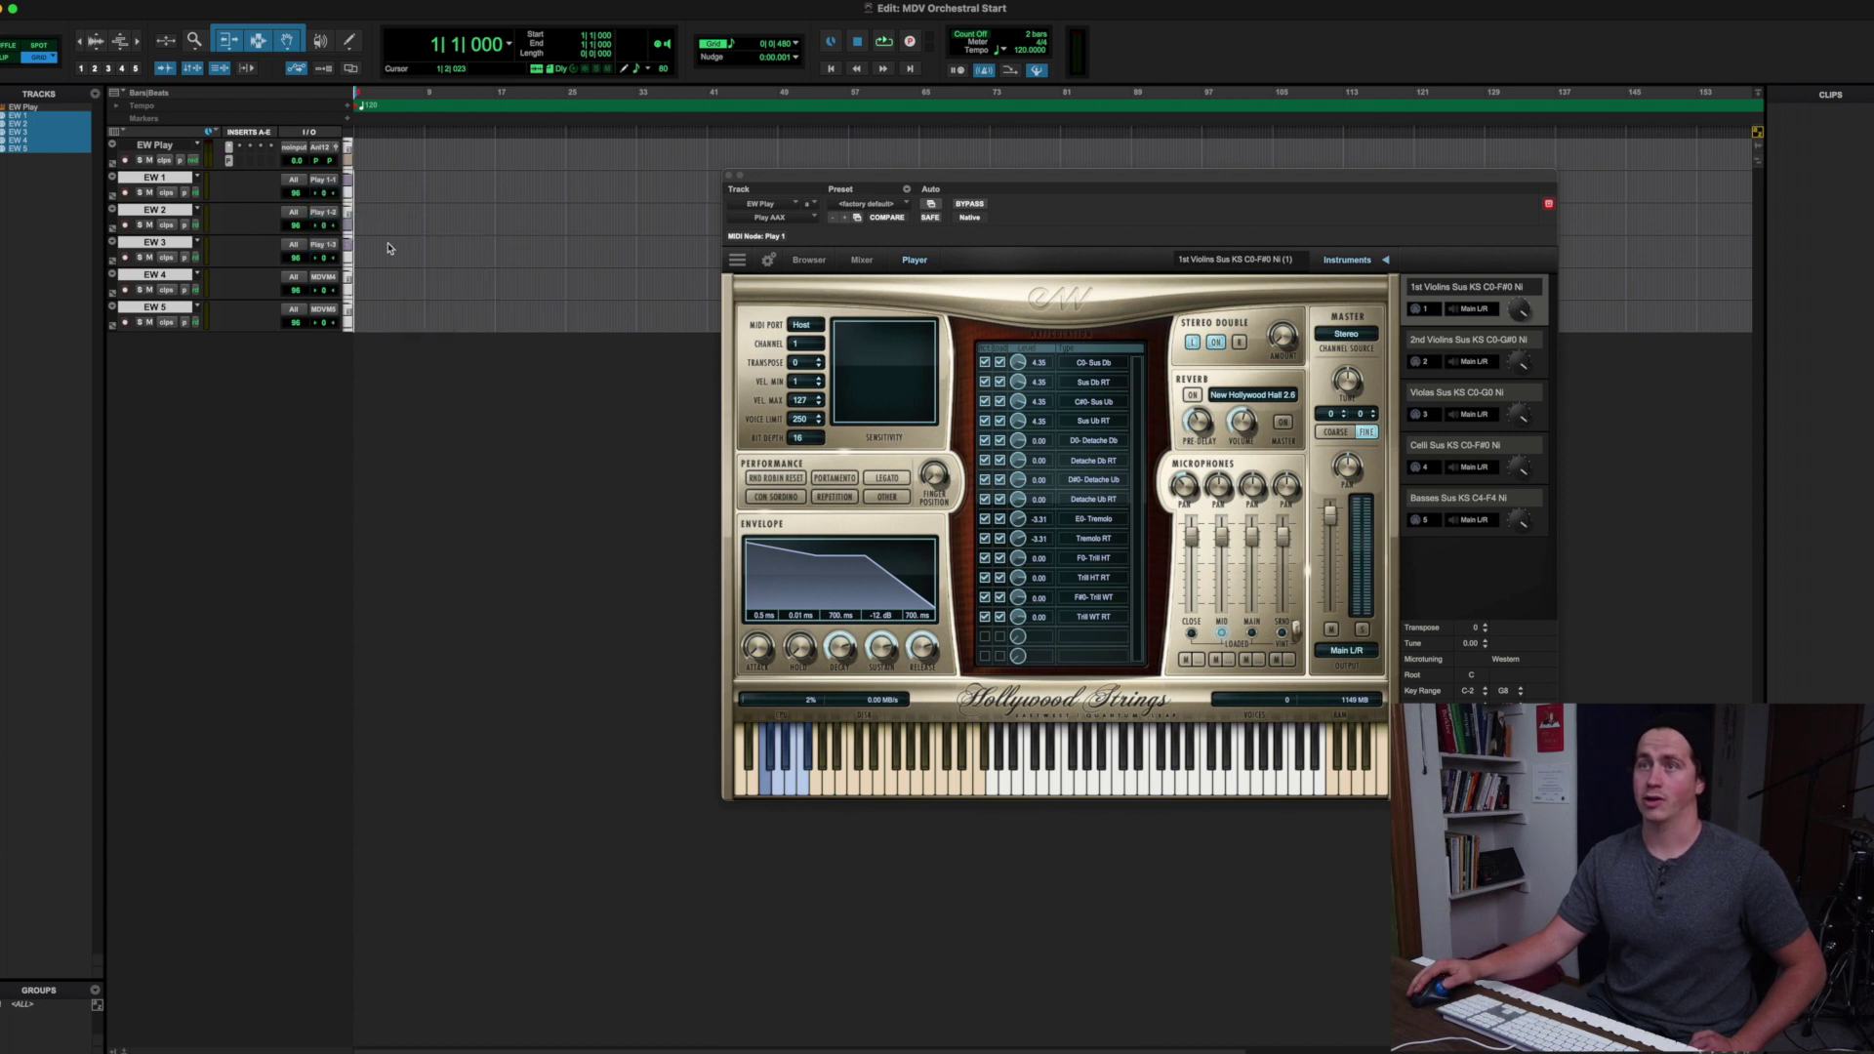
click(319, 278)
mouse_move(391, 252)
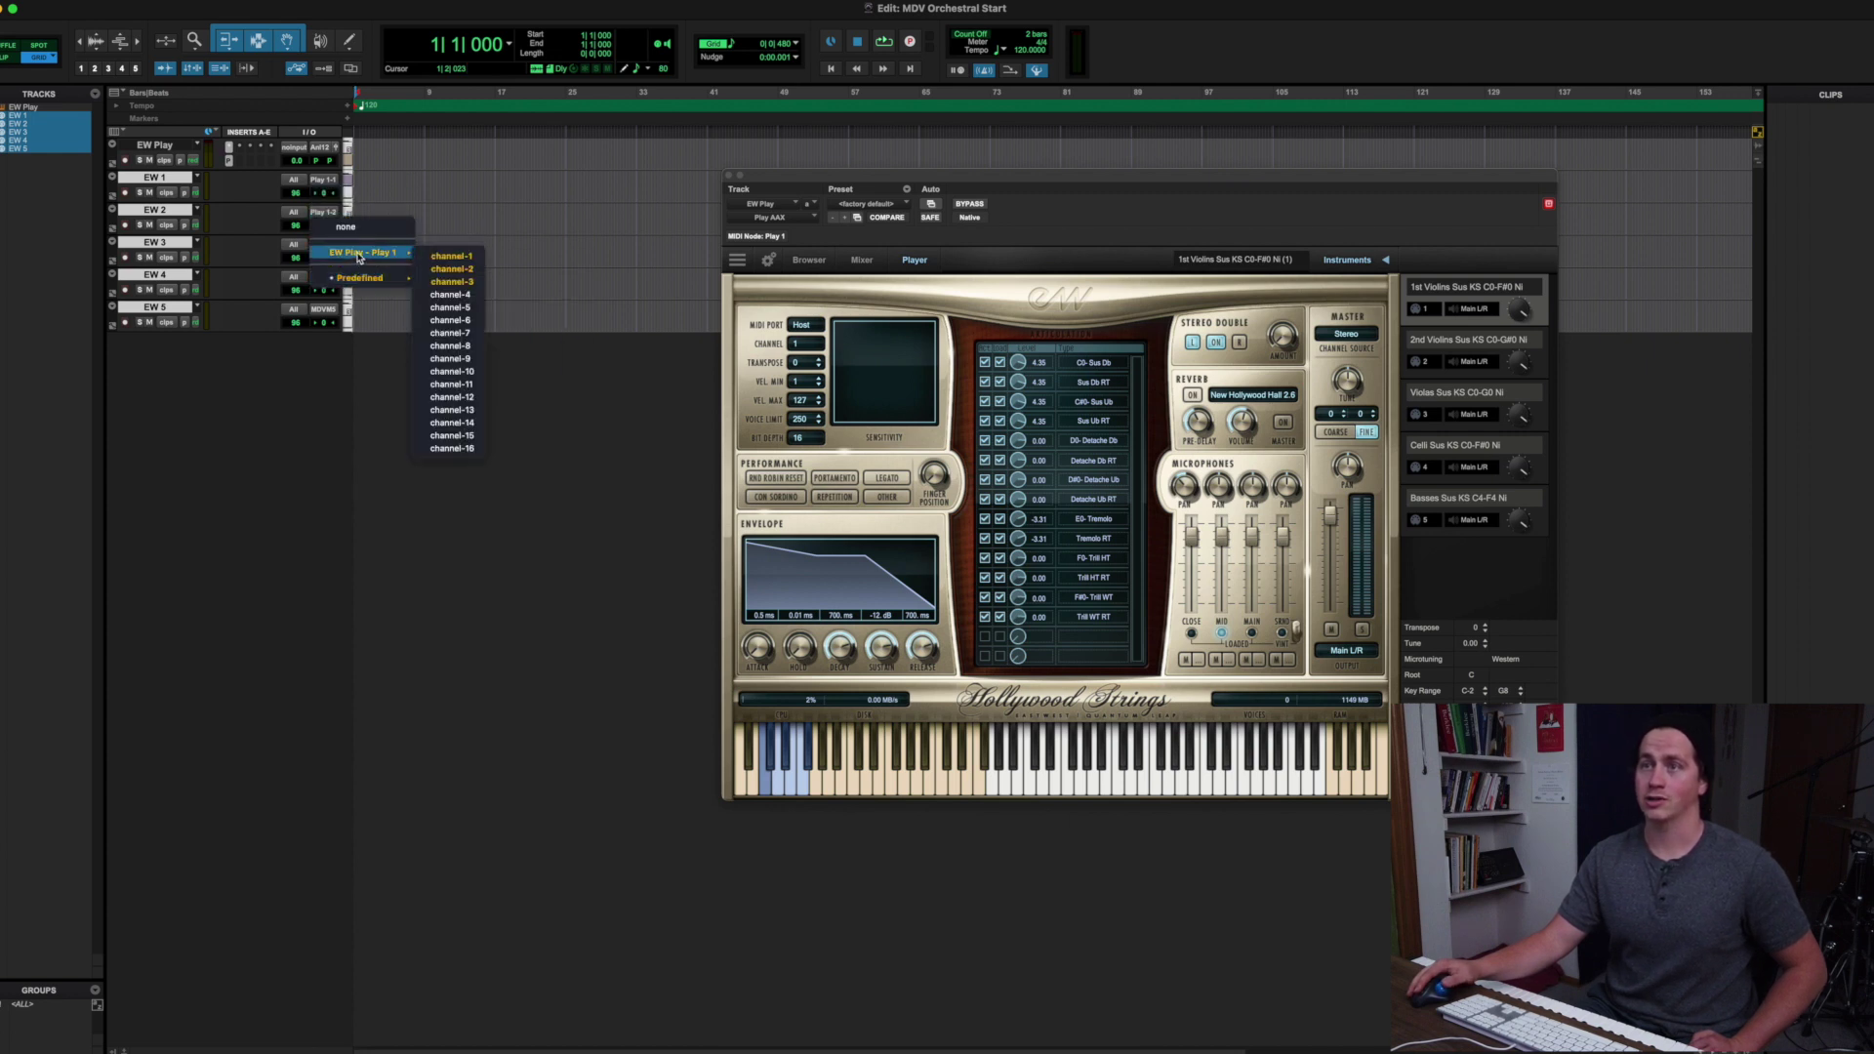
click(471, 296)
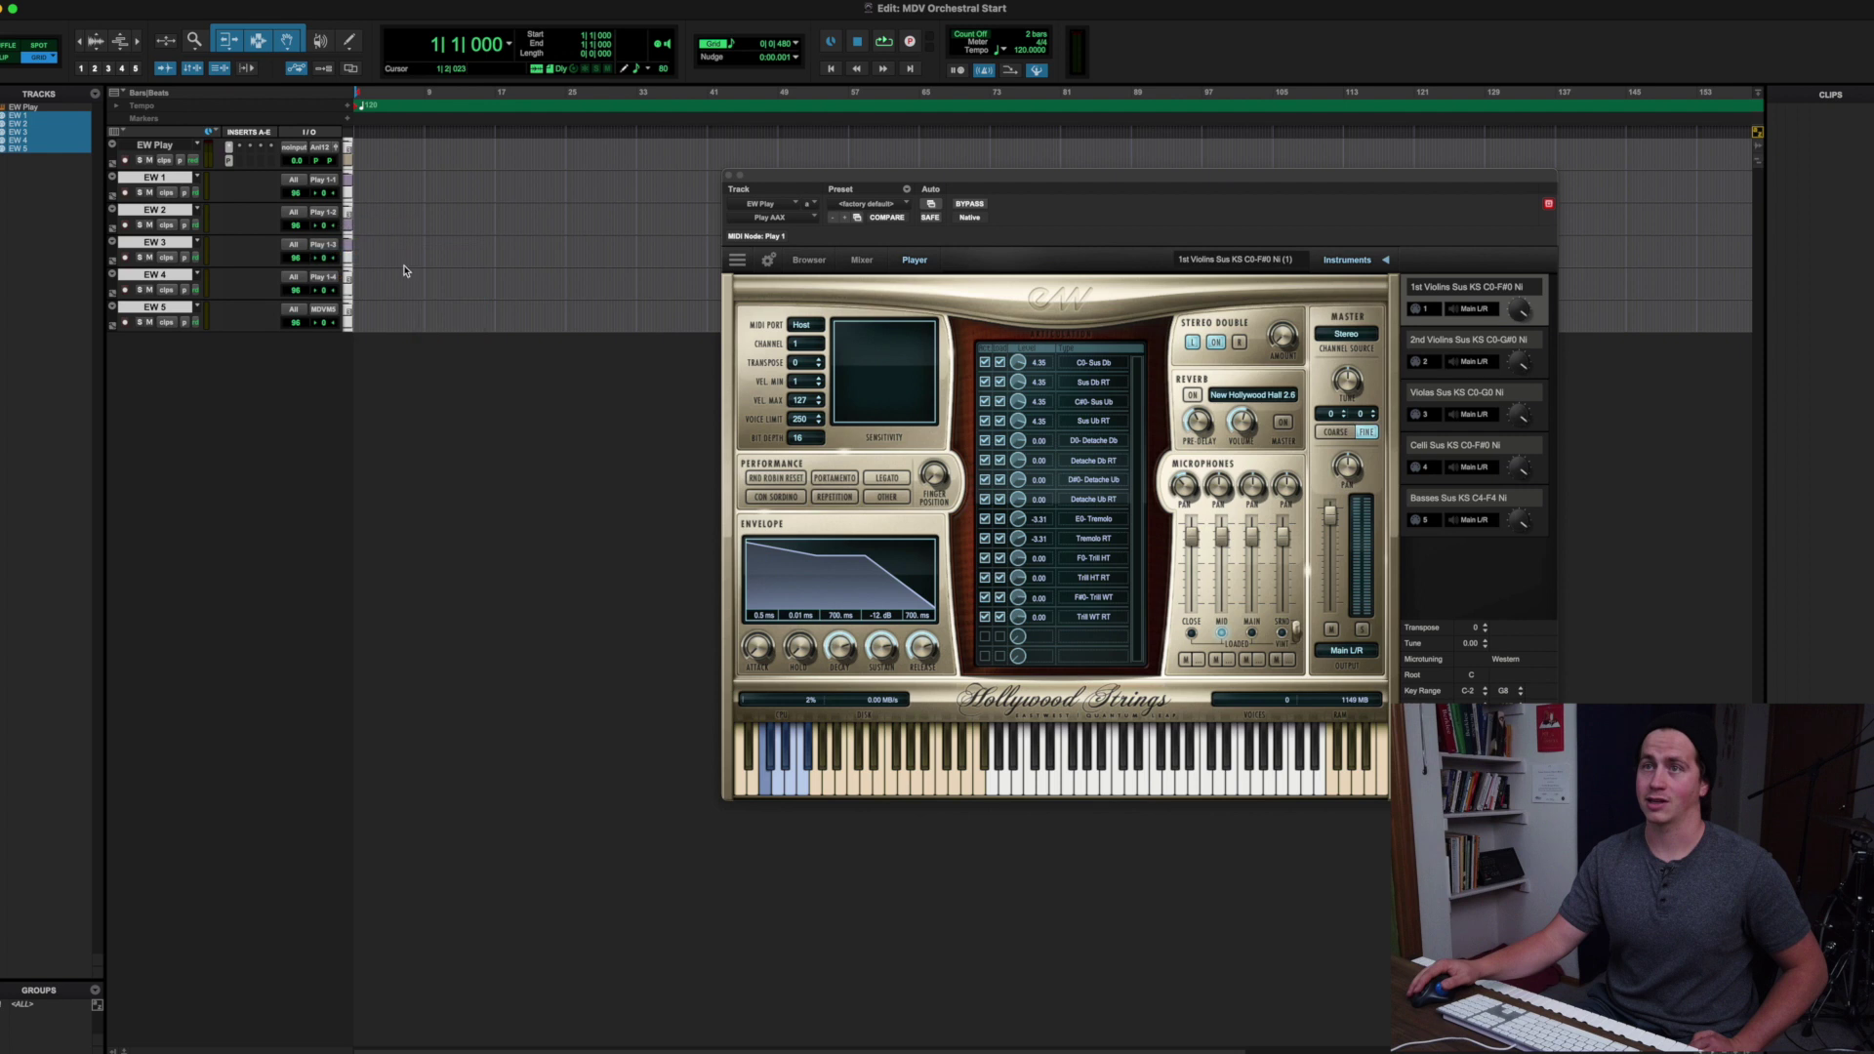
click(325, 310)
mouse_move(395, 285)
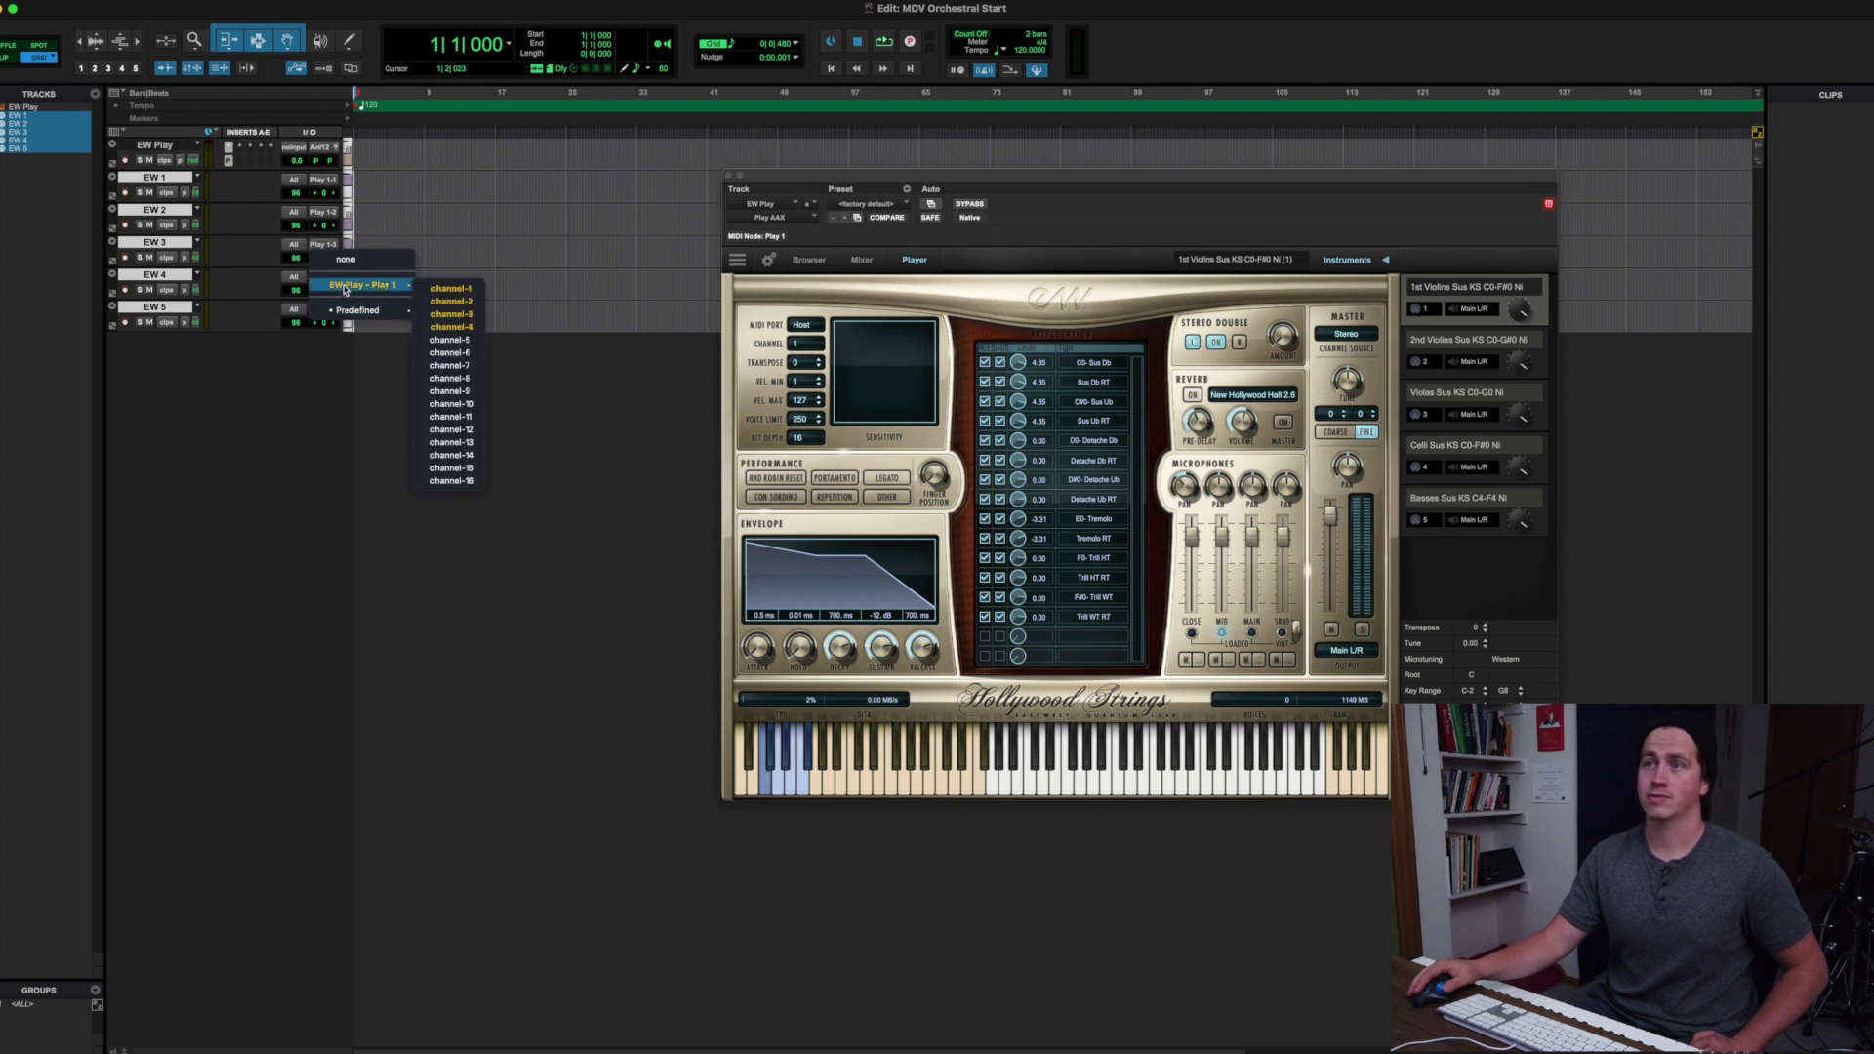
click(466, 340)
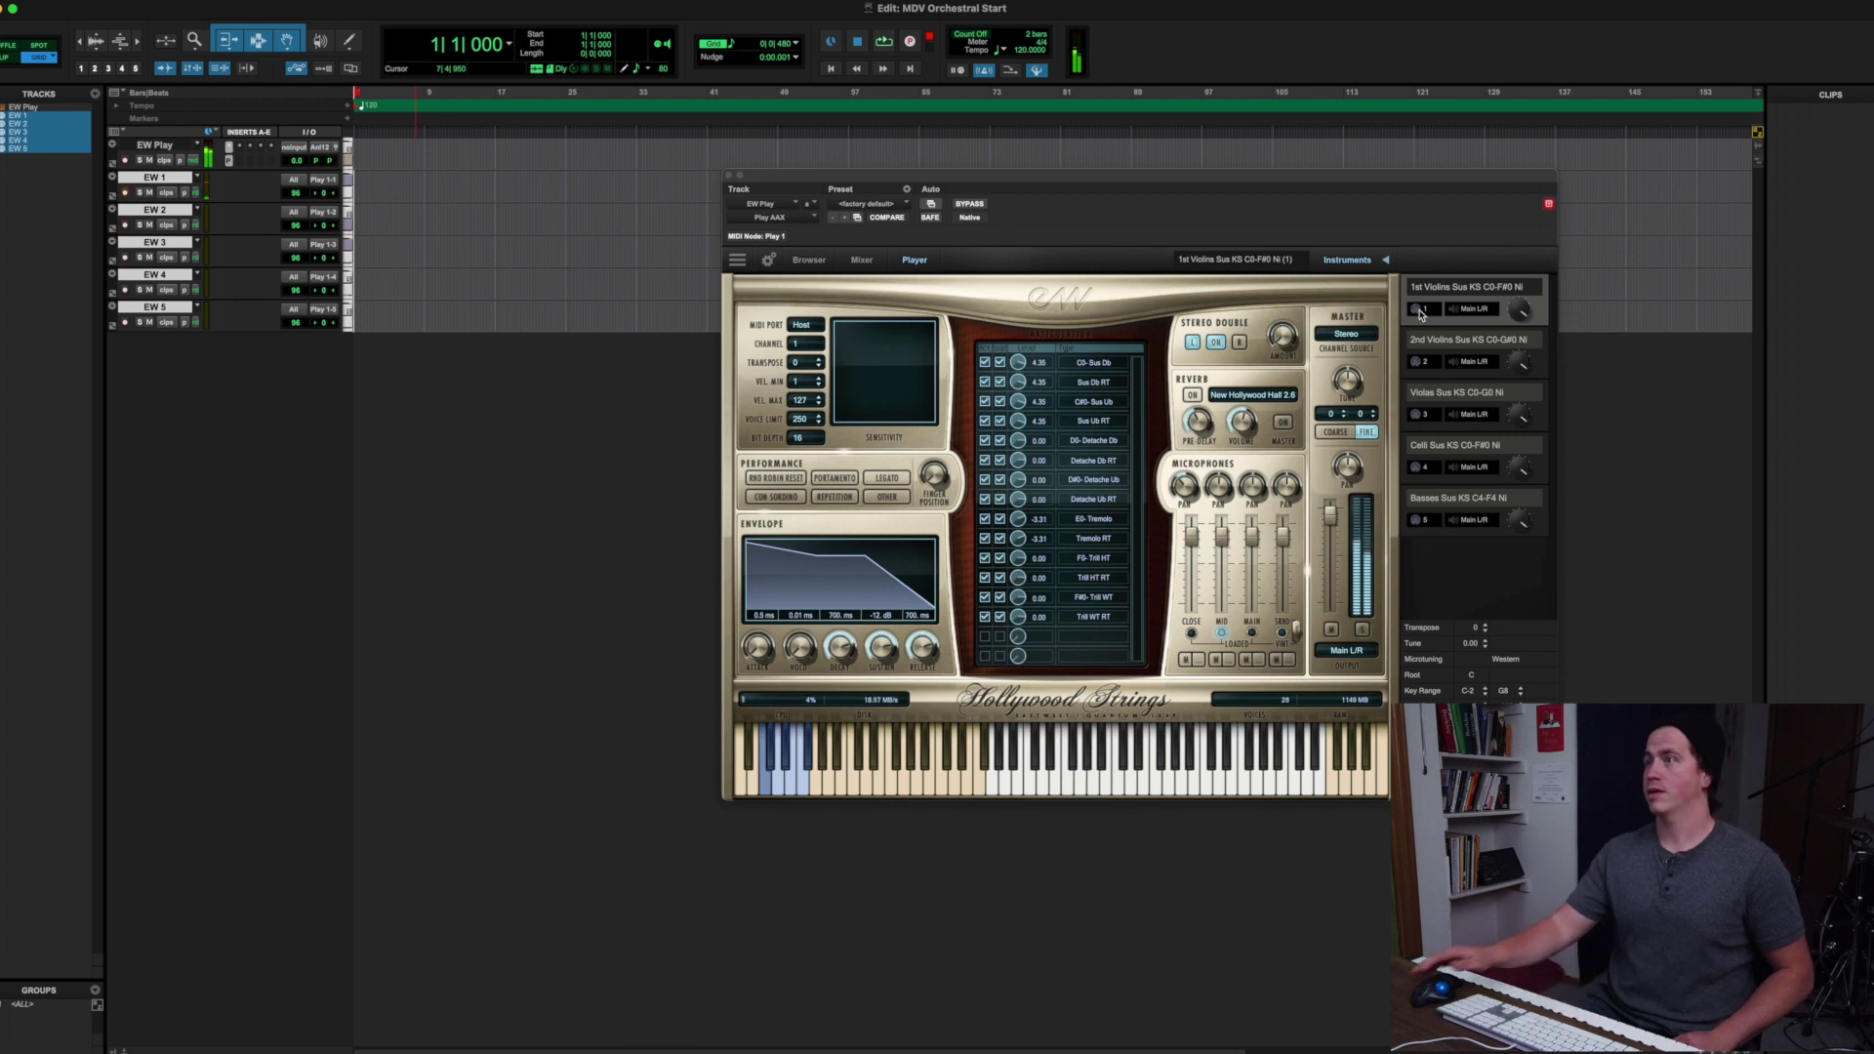
Record-arm EW 1 to audition its section, then arm EW 5 and EW 4 together to play both sections at once
click(125, 193)
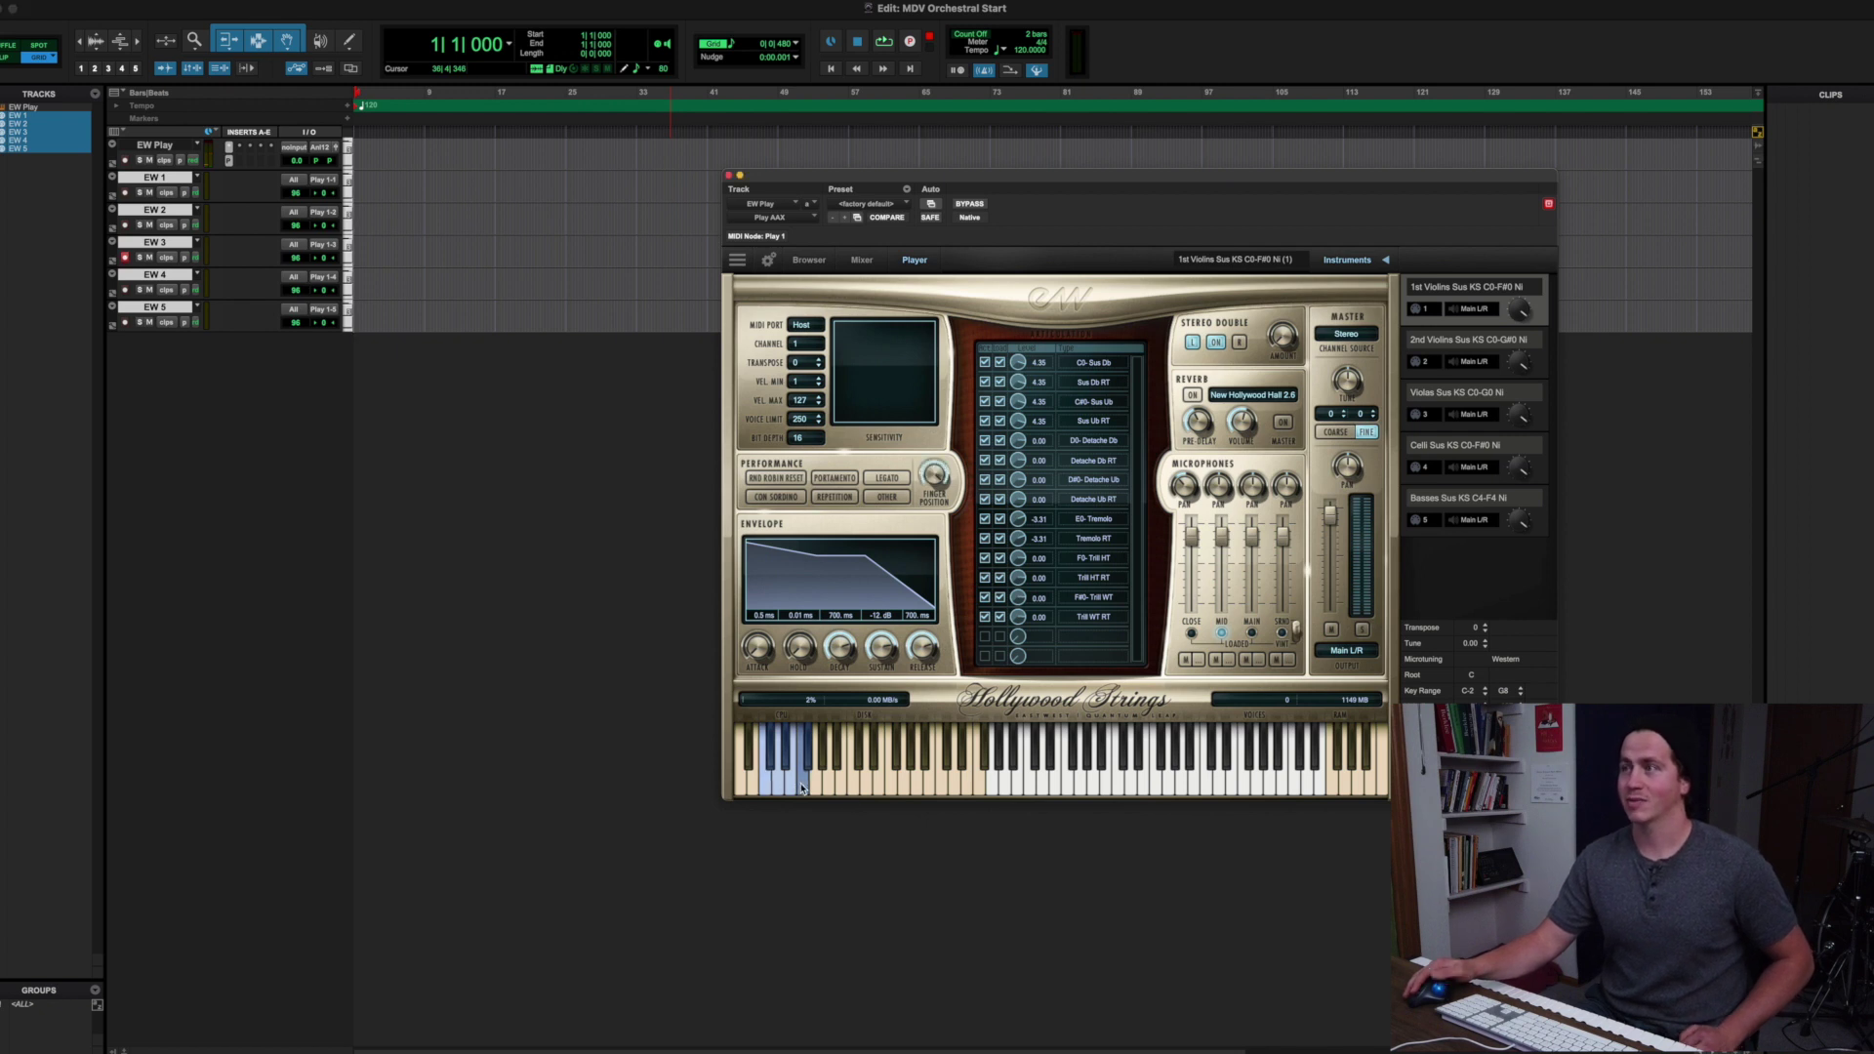
click(125, 323)
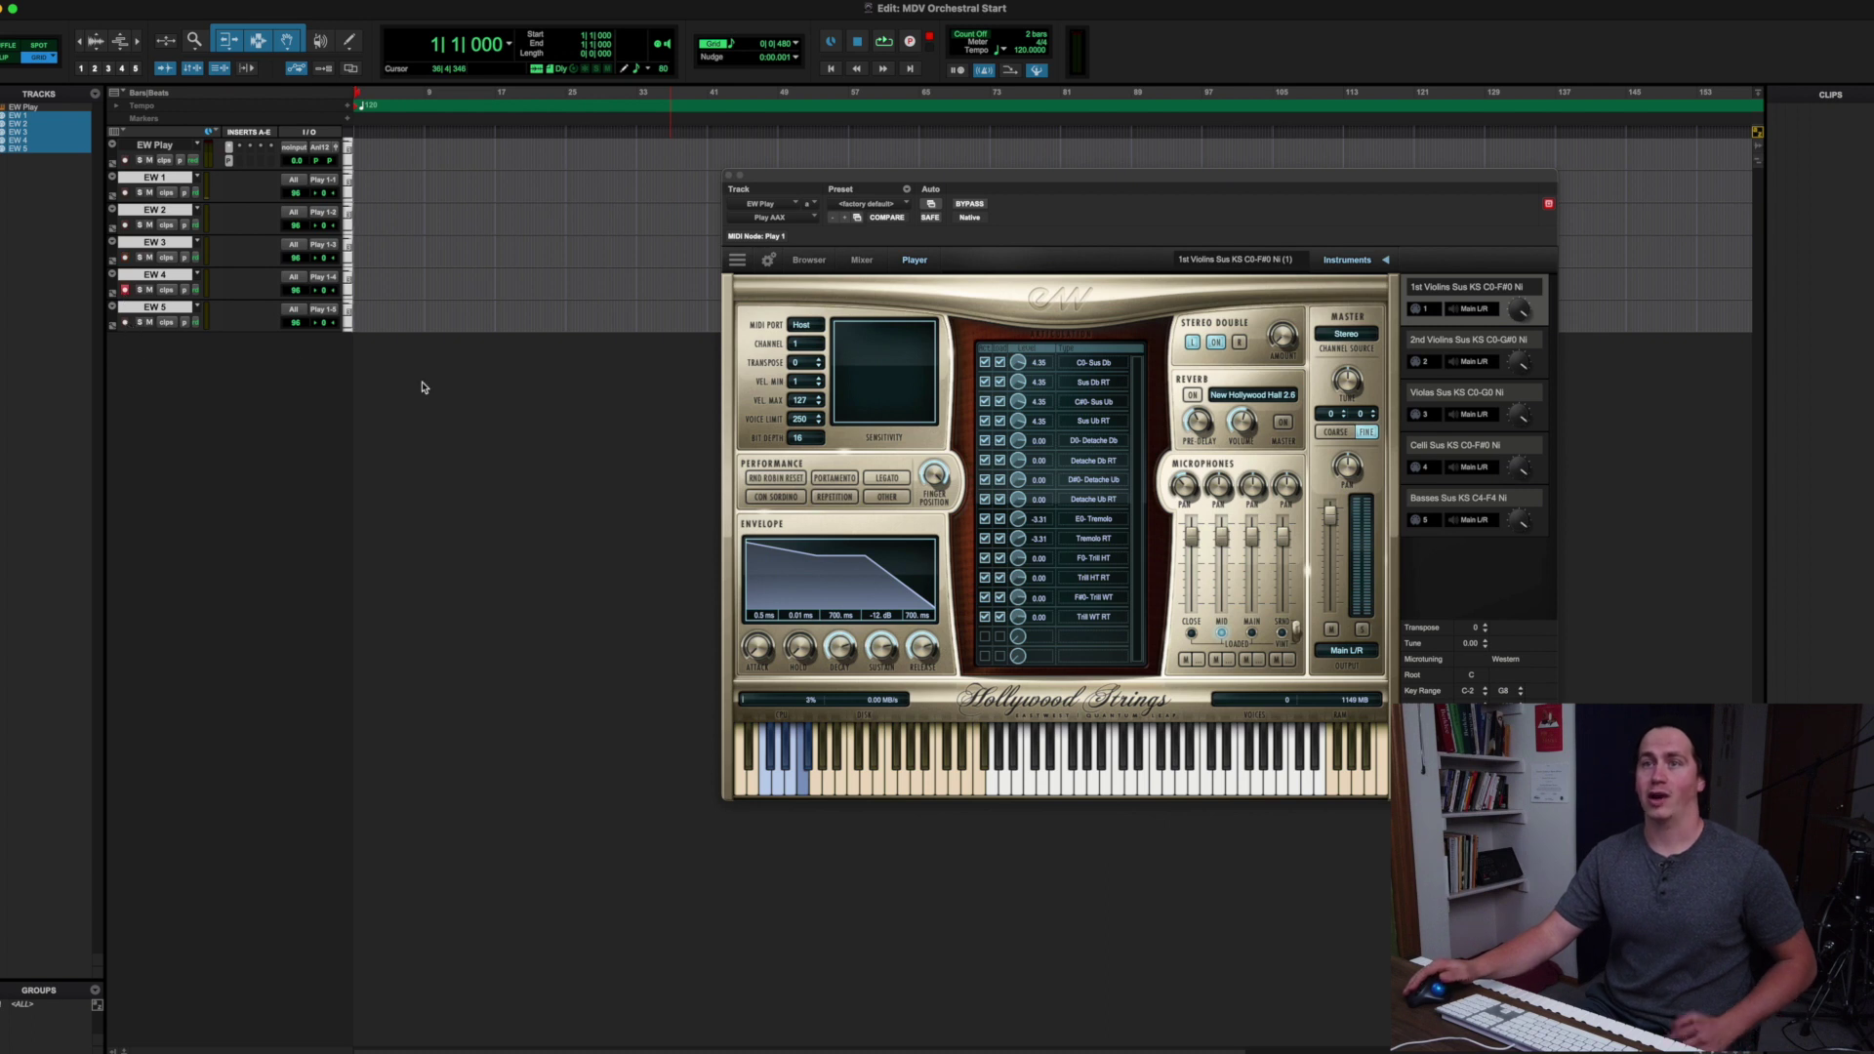
click(124, 291)
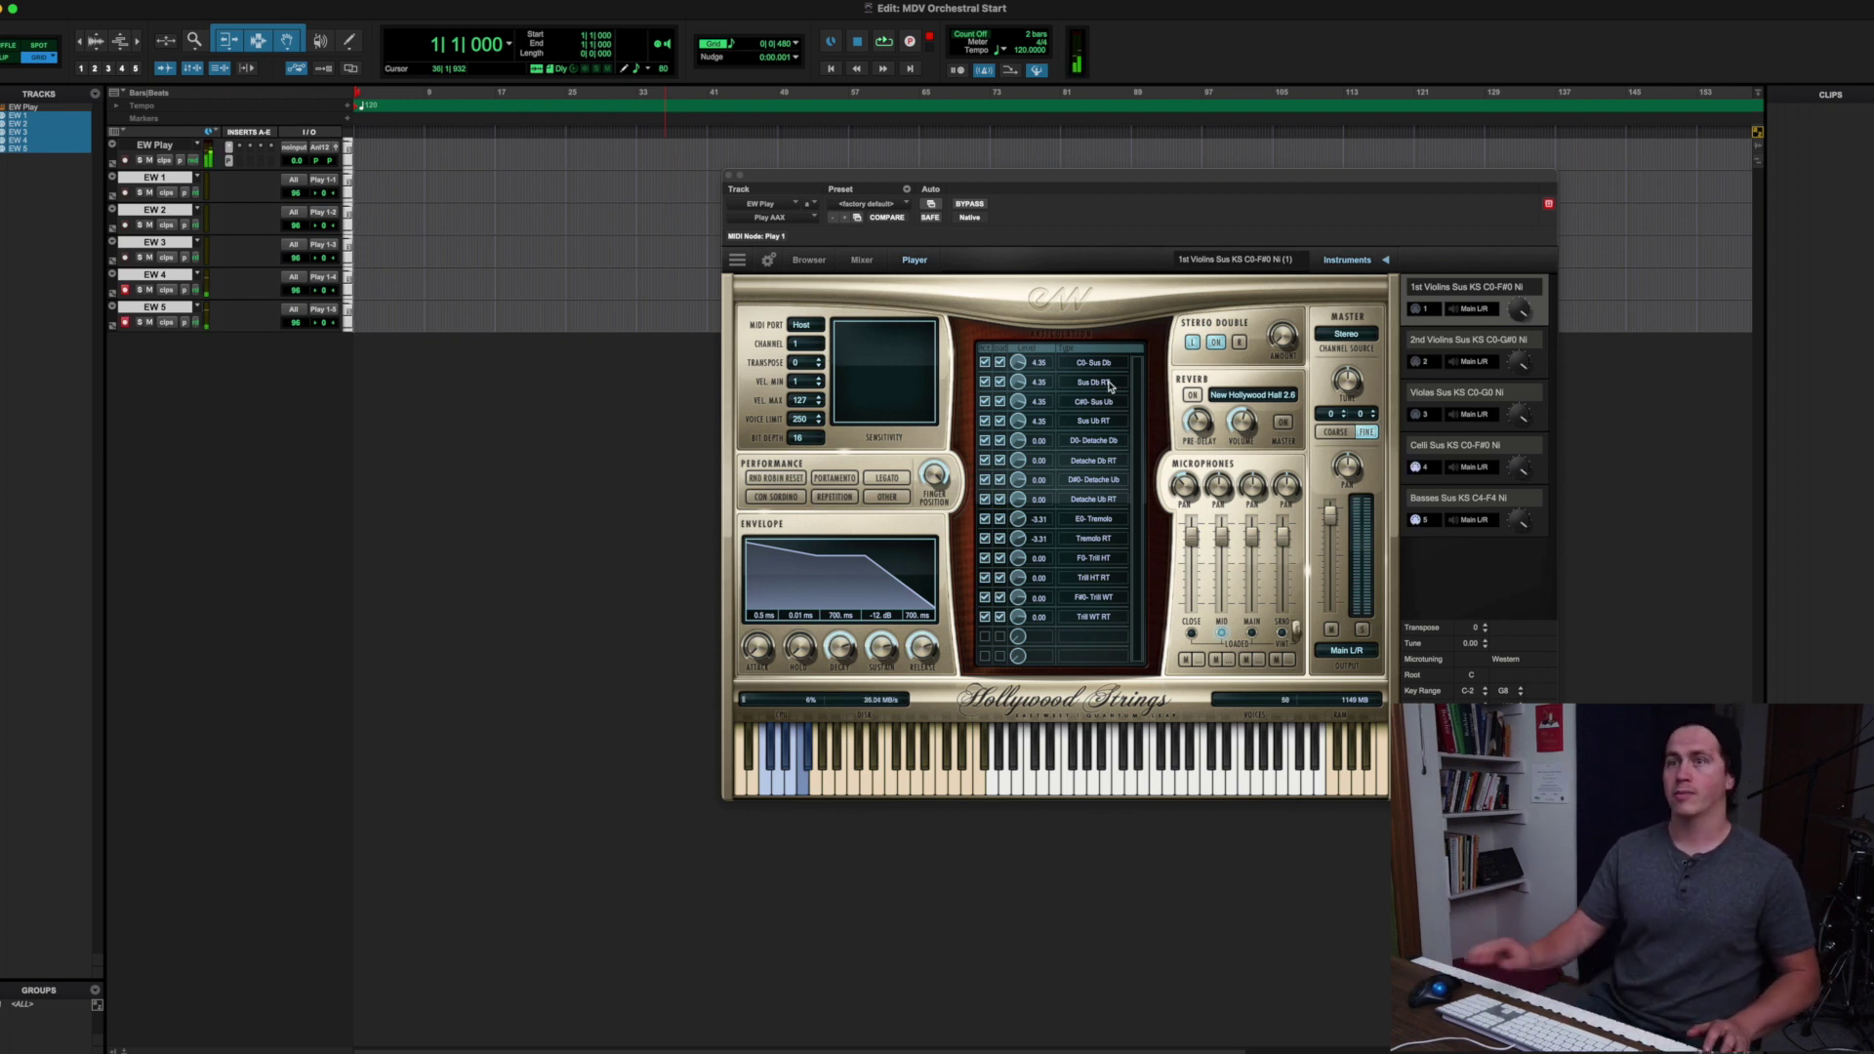
Record a short MIDI test passage on the armed EW 4 and EW 5 tracks
click(478, 281)
key(super+space)
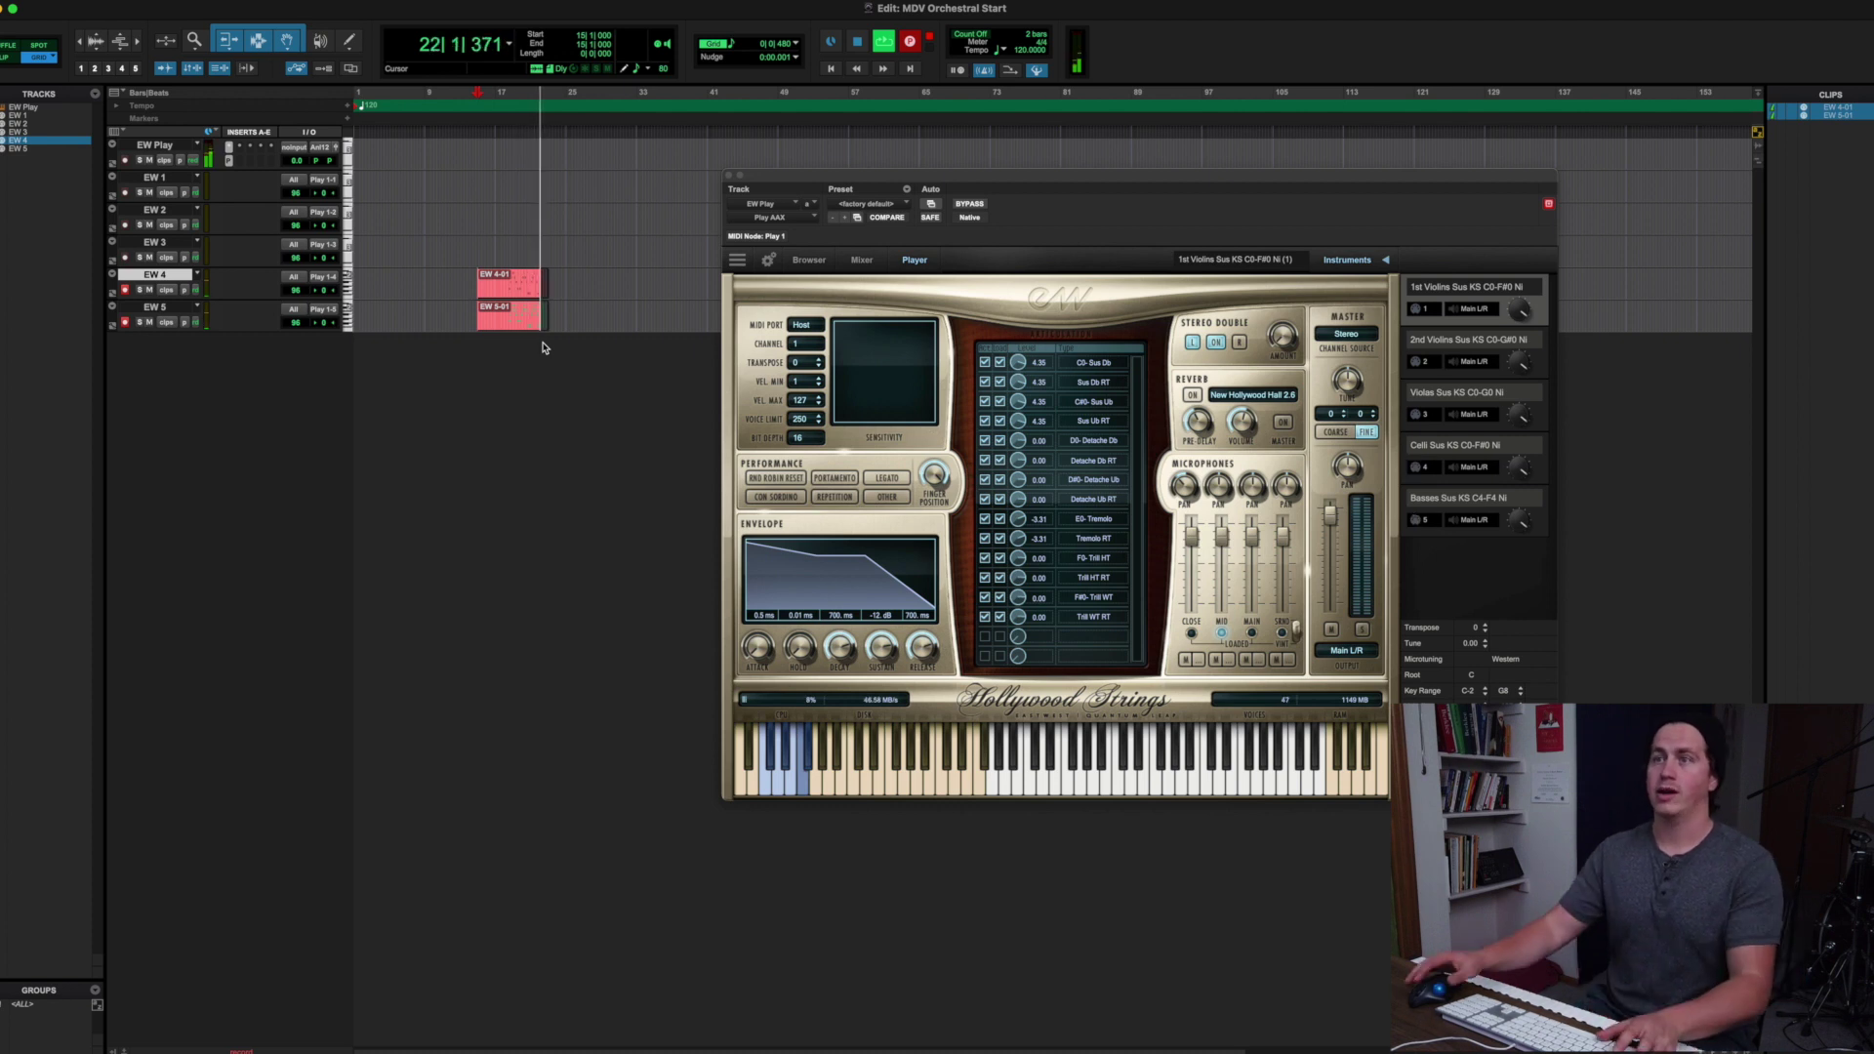
key(space)
Check the recorded test clips on EW 4 and EW 5 individually and delete both of them
click(525, 293)
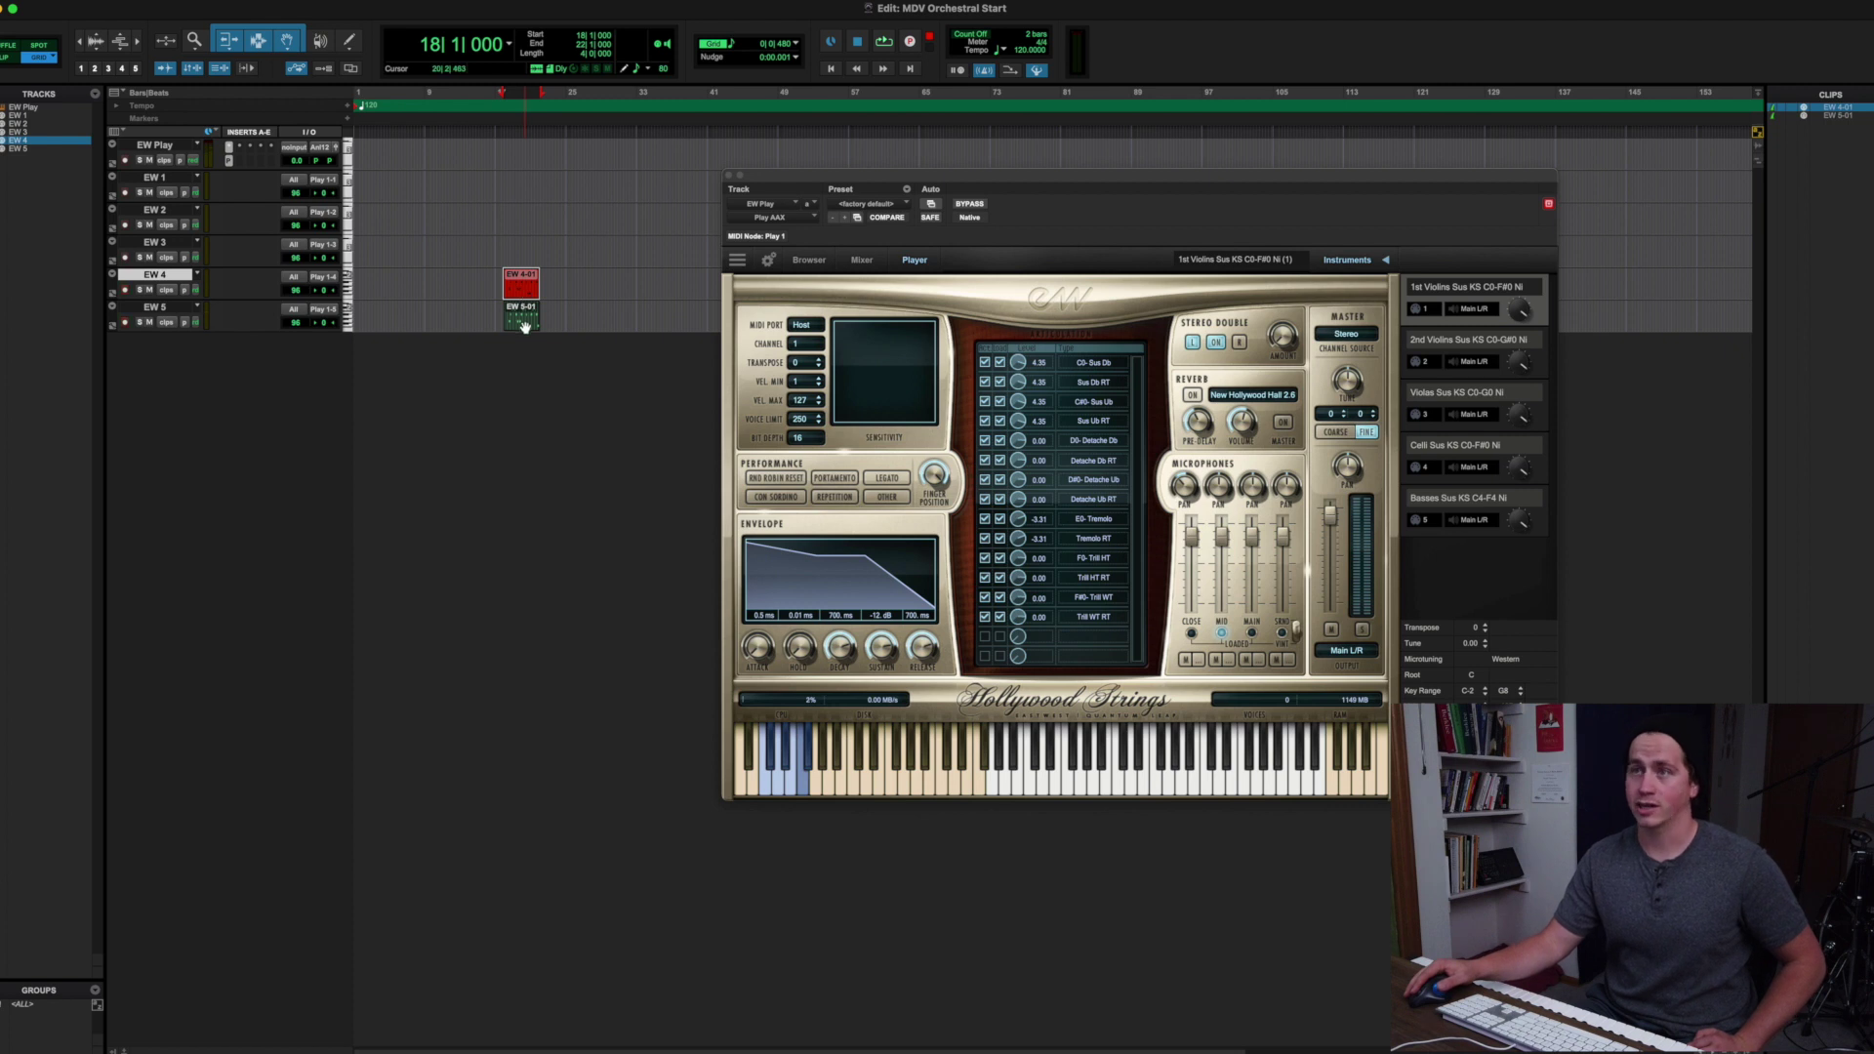
click(521, 320)
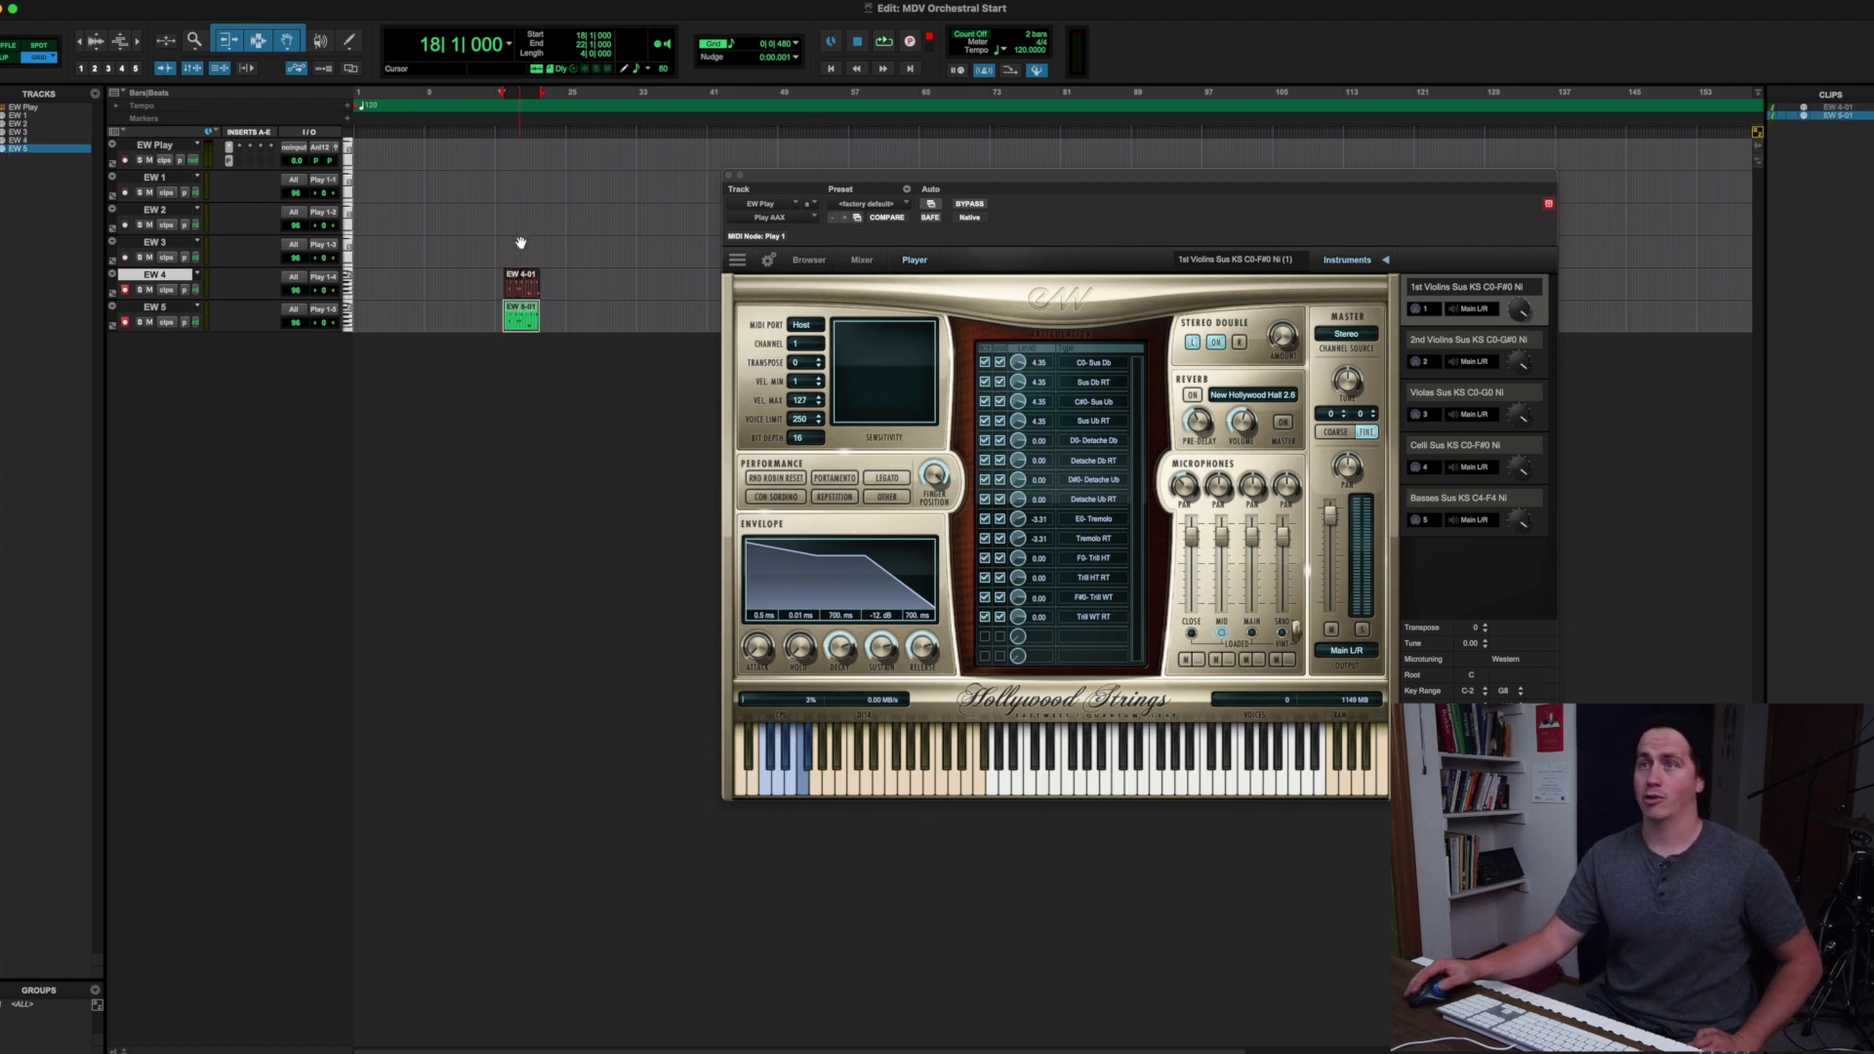
click(507, 186)
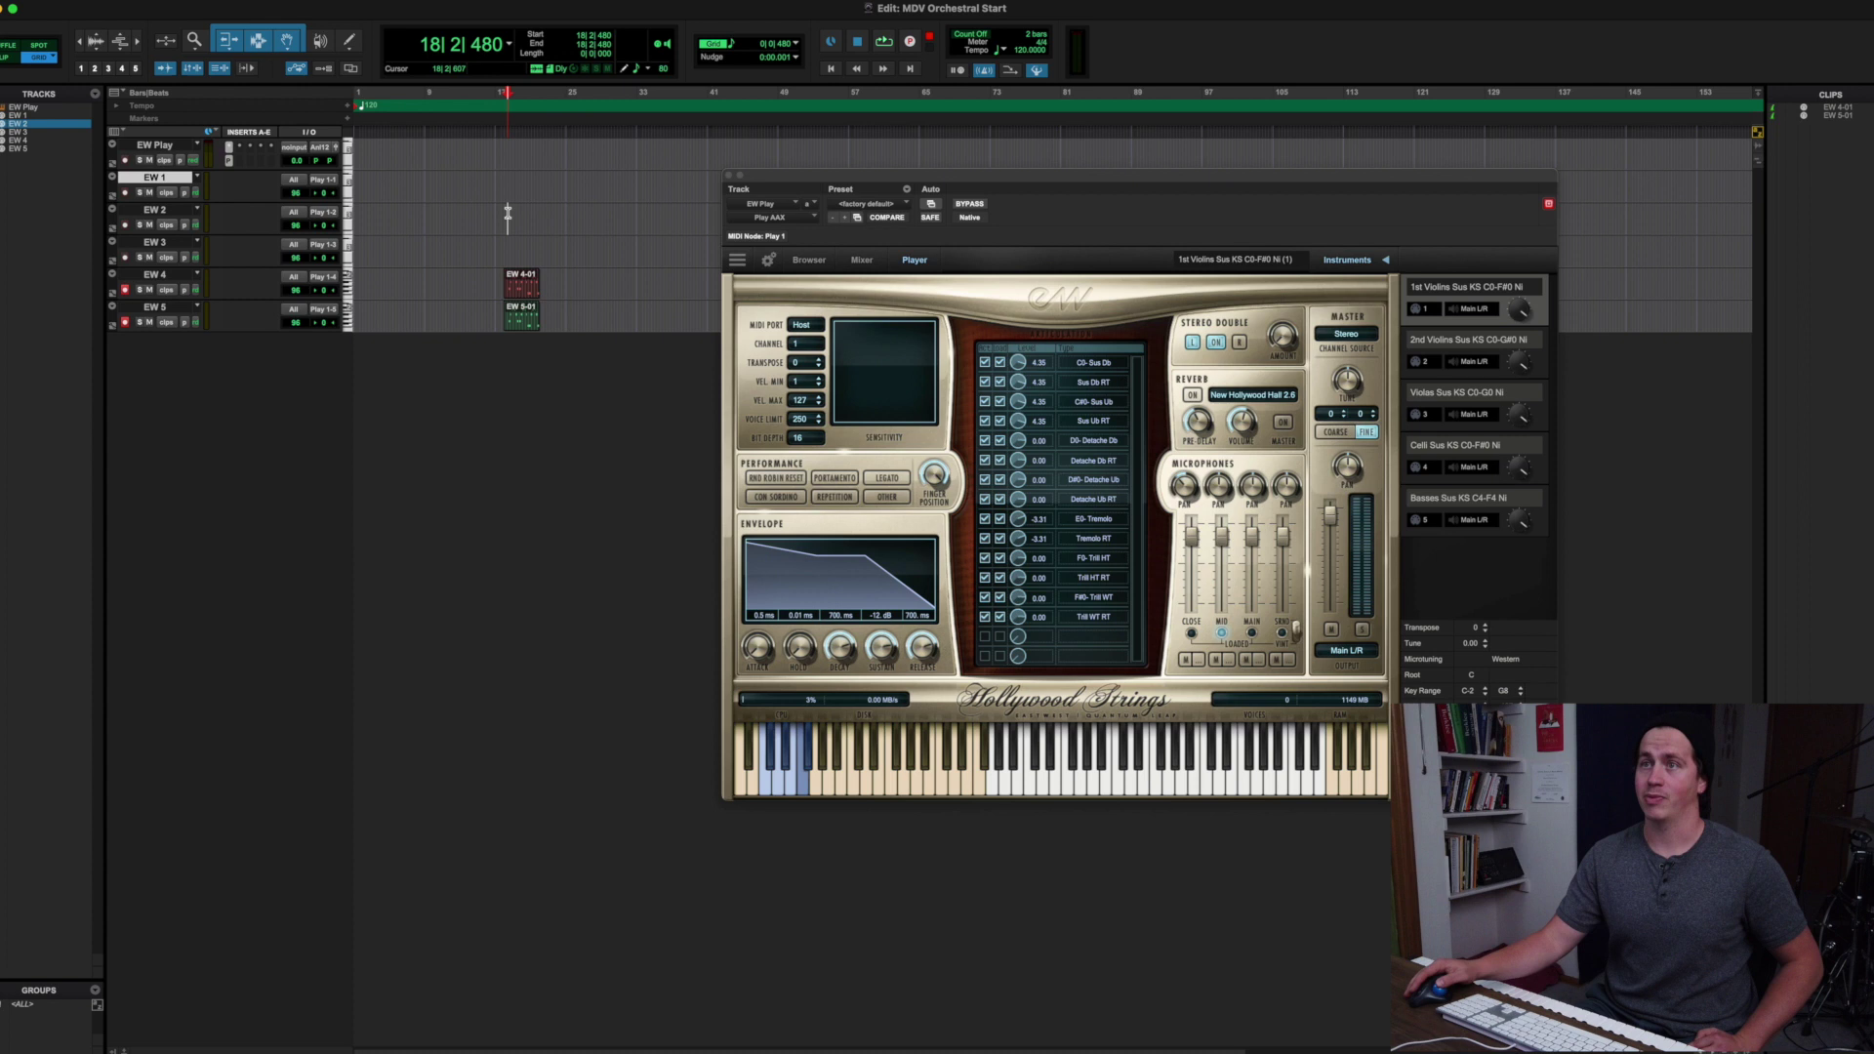
click(508, 216)
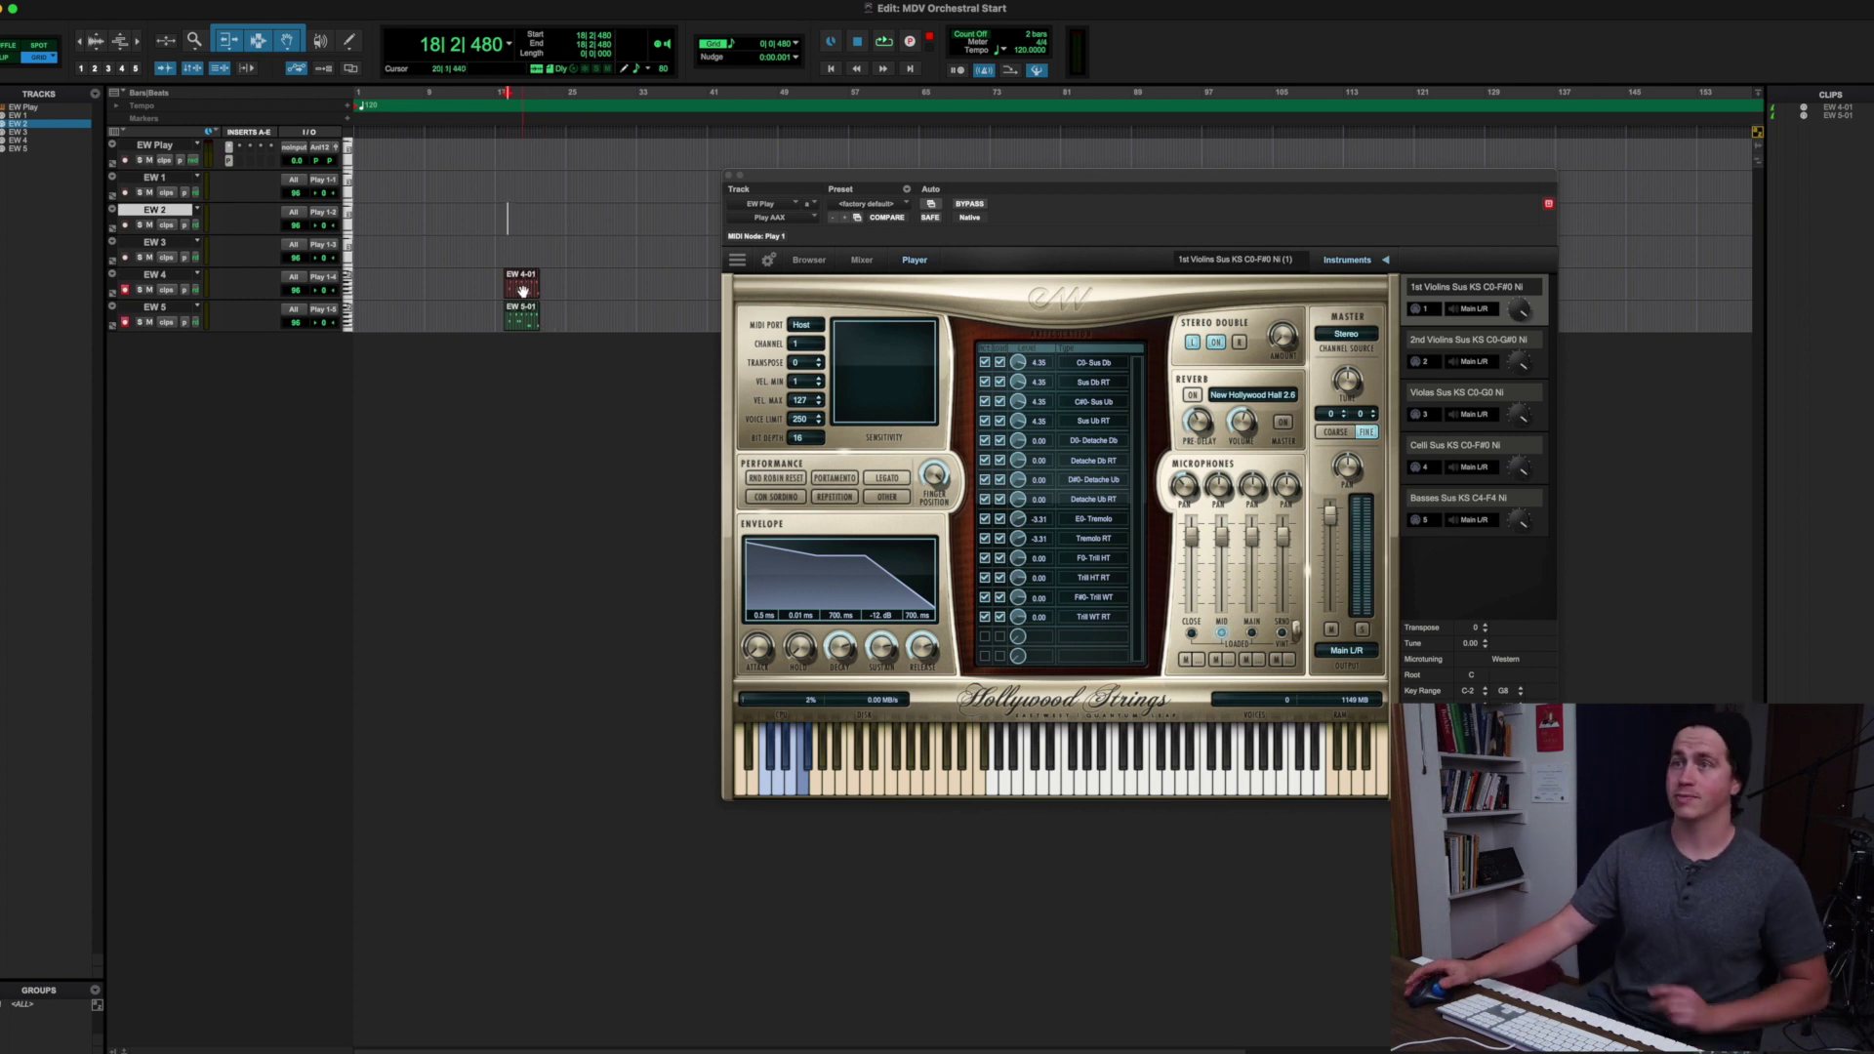
click(520, 285)
key(Delete)
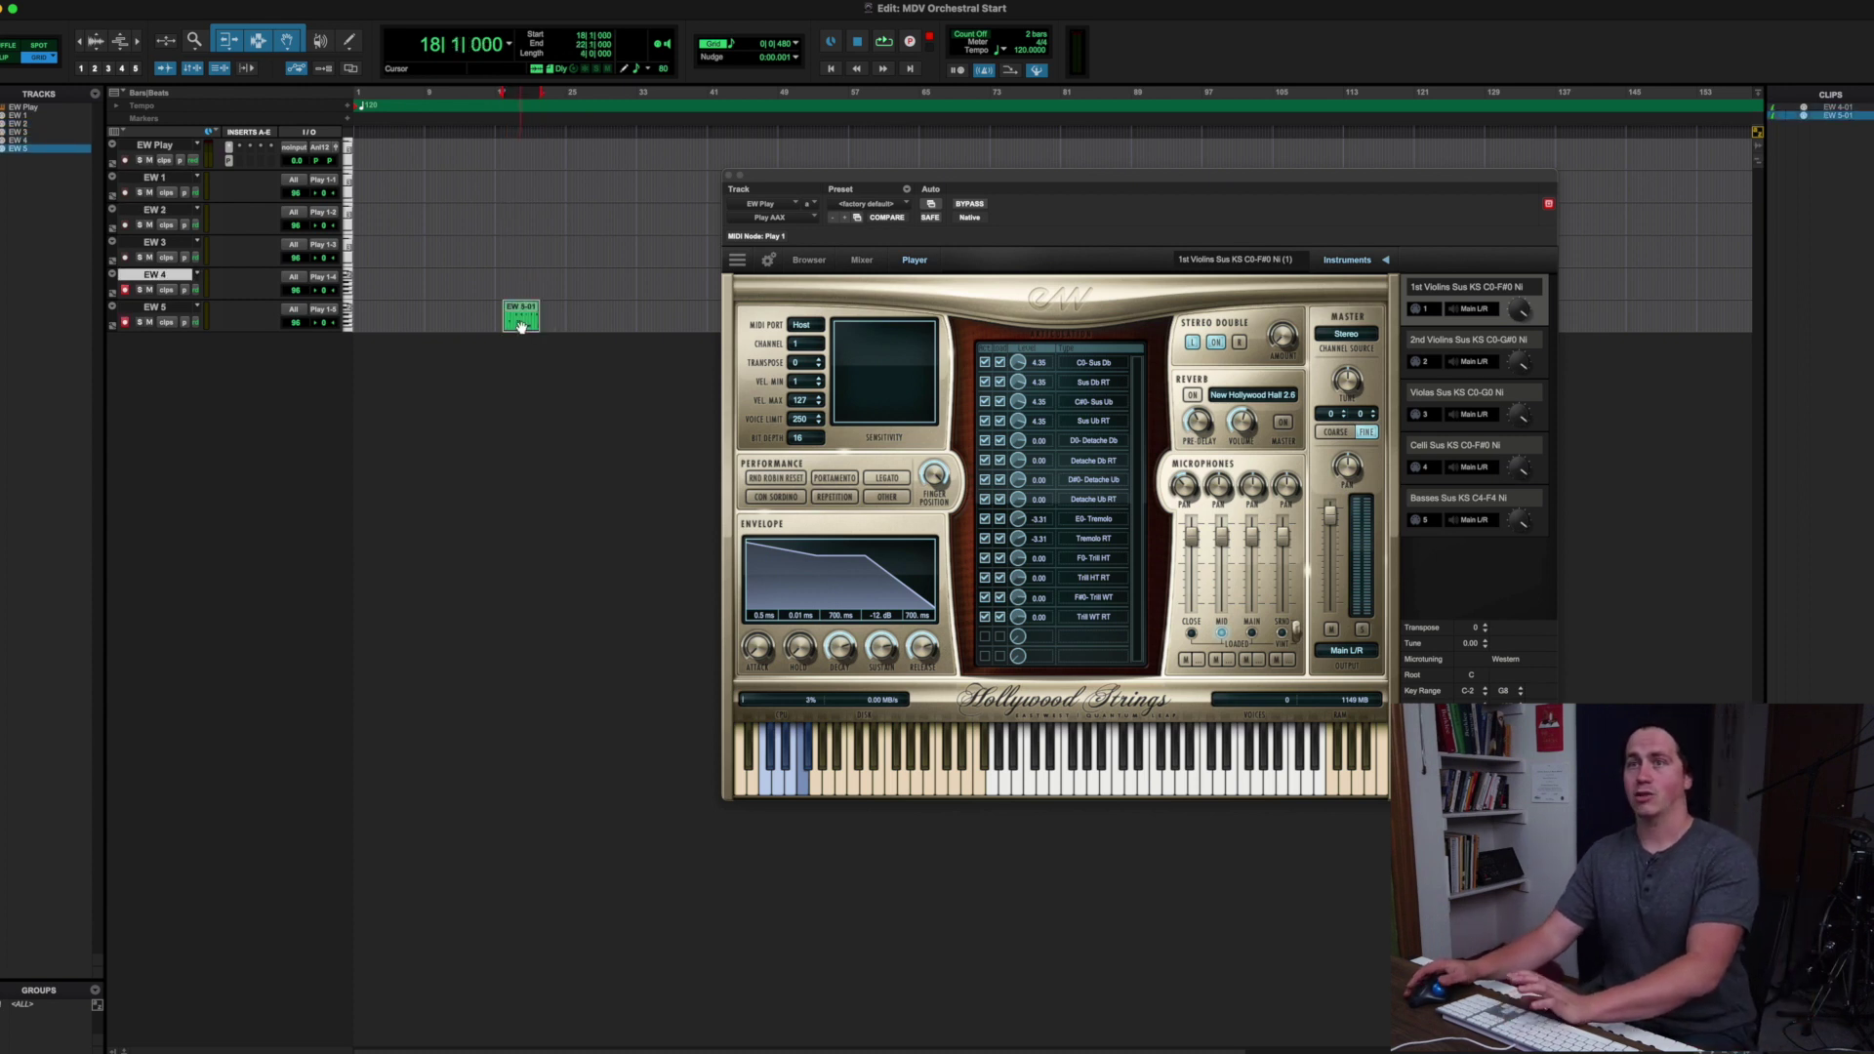
click(521, 323)
key(Delete)
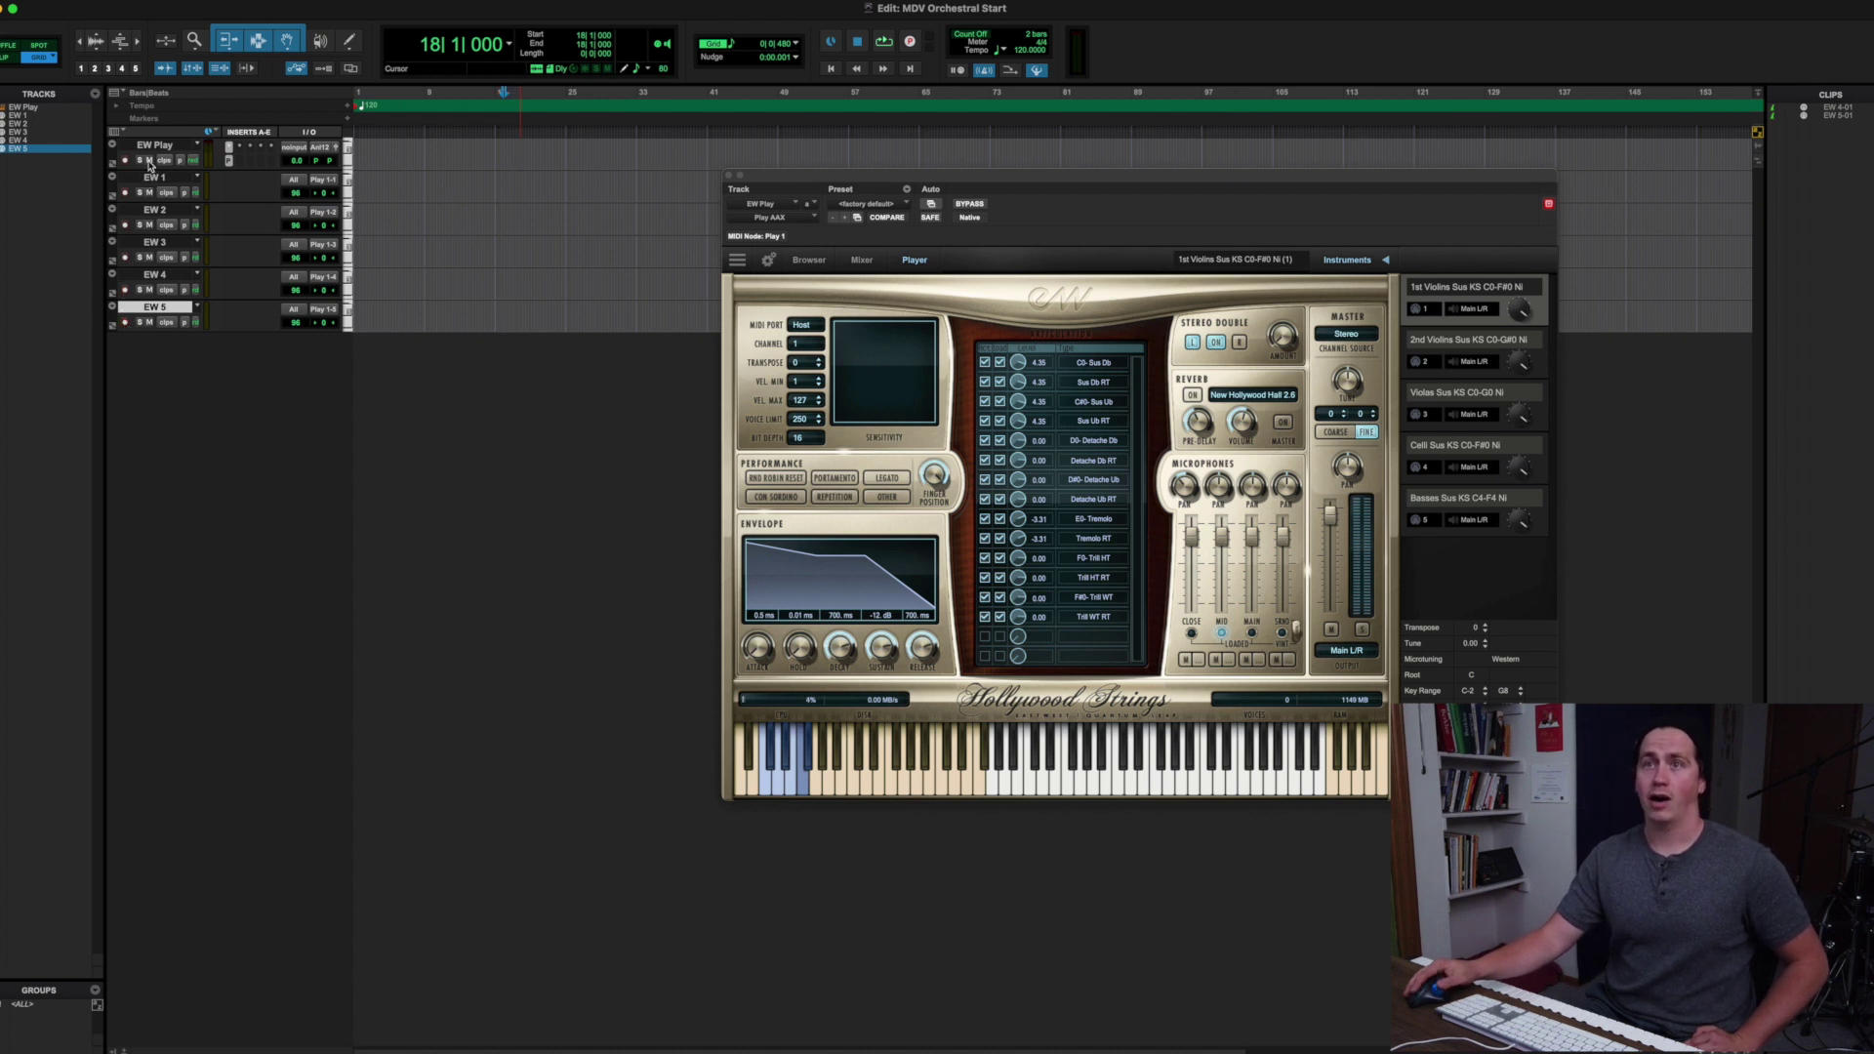
Record-arm EW 1 to audition the 1st Violins section through the EW Play instrument track
click(126, 193)
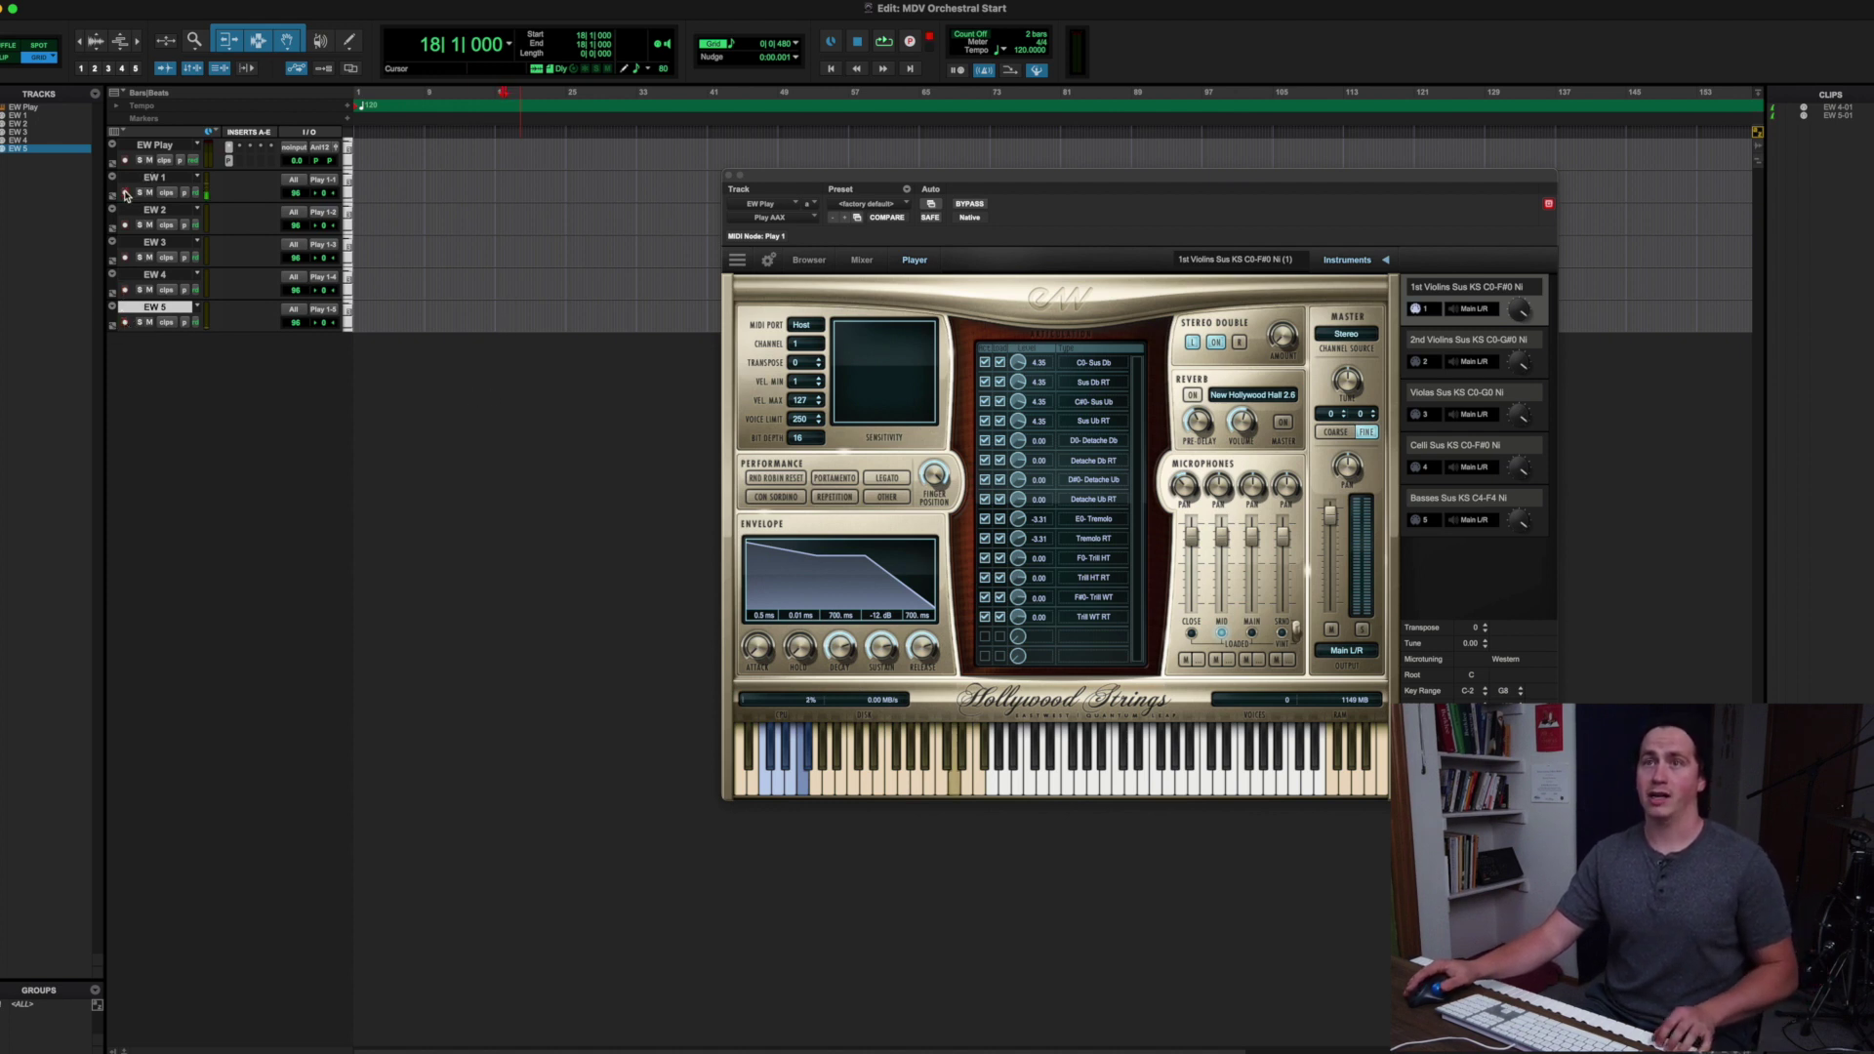
click(161, 144)
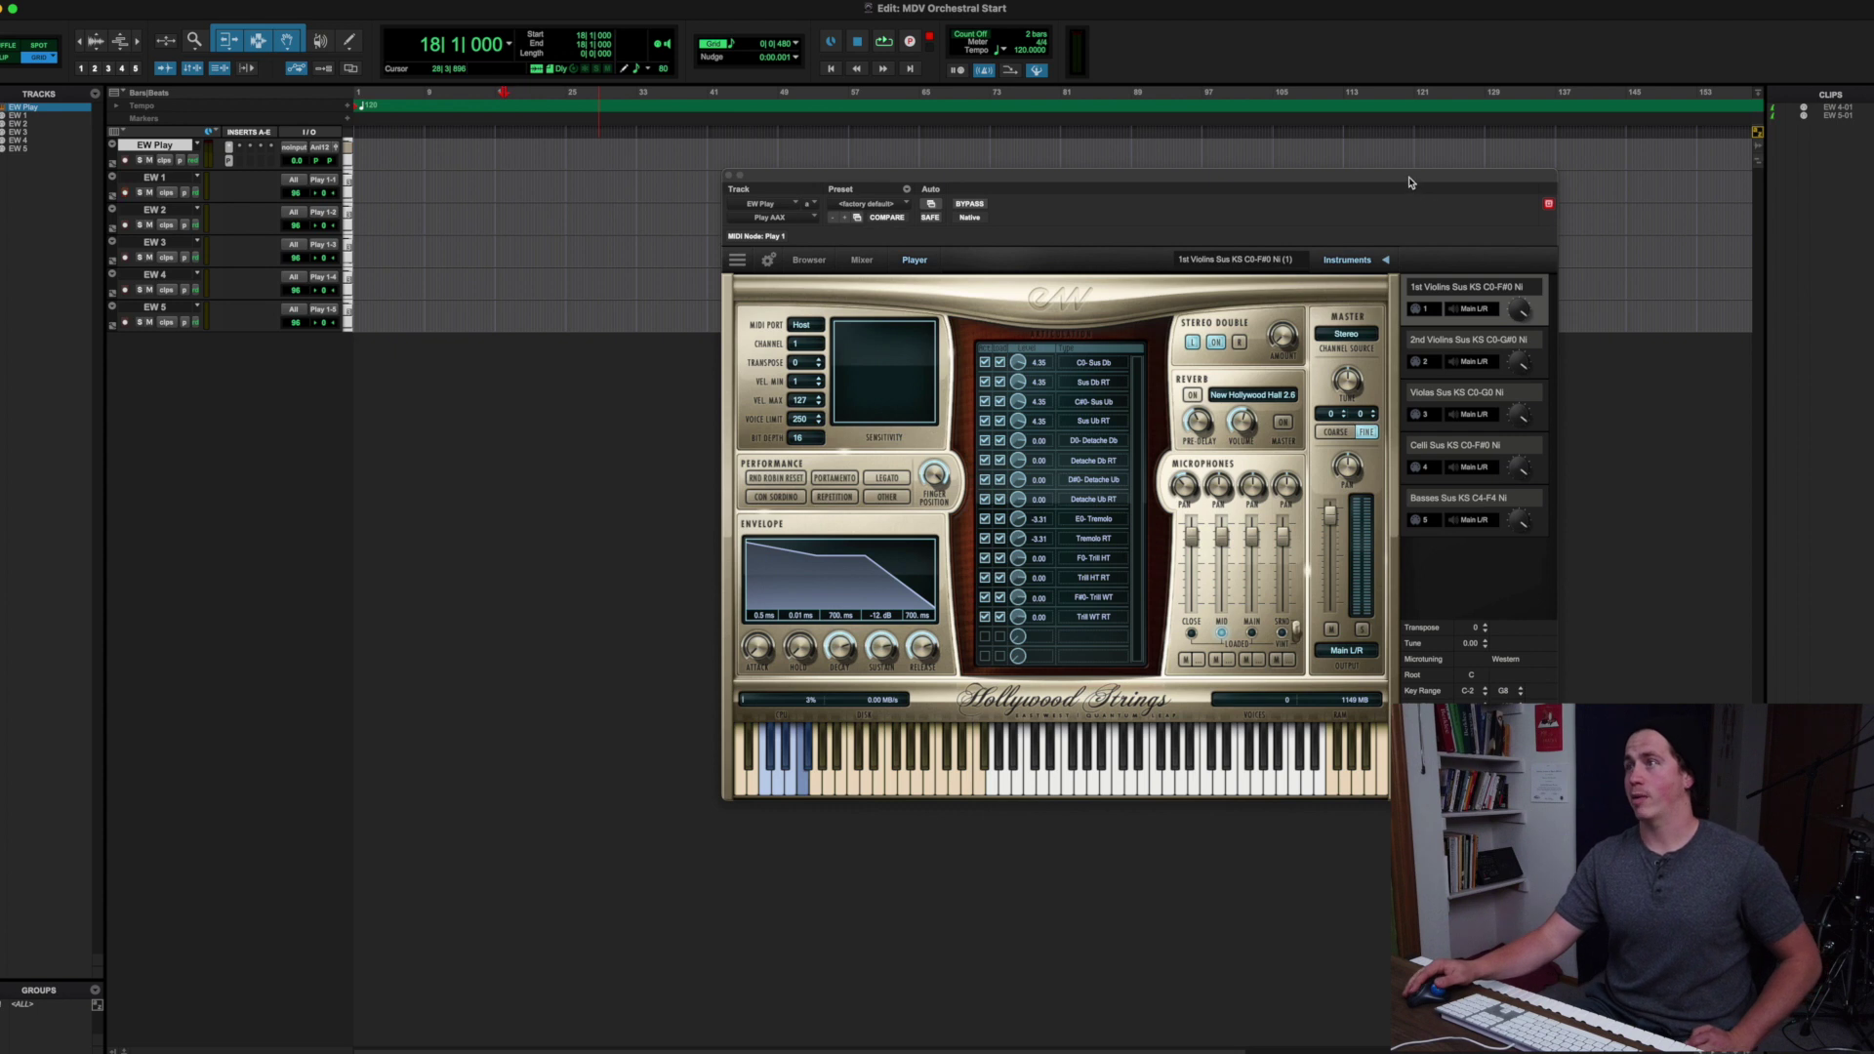
Route the 1st Violins to Play outputs 3 & 4, 2nd Violins to 5 & 6, Violas to 7 & 8 and Celli to 9 & 10
drag(1408, 182, 1272, 181)
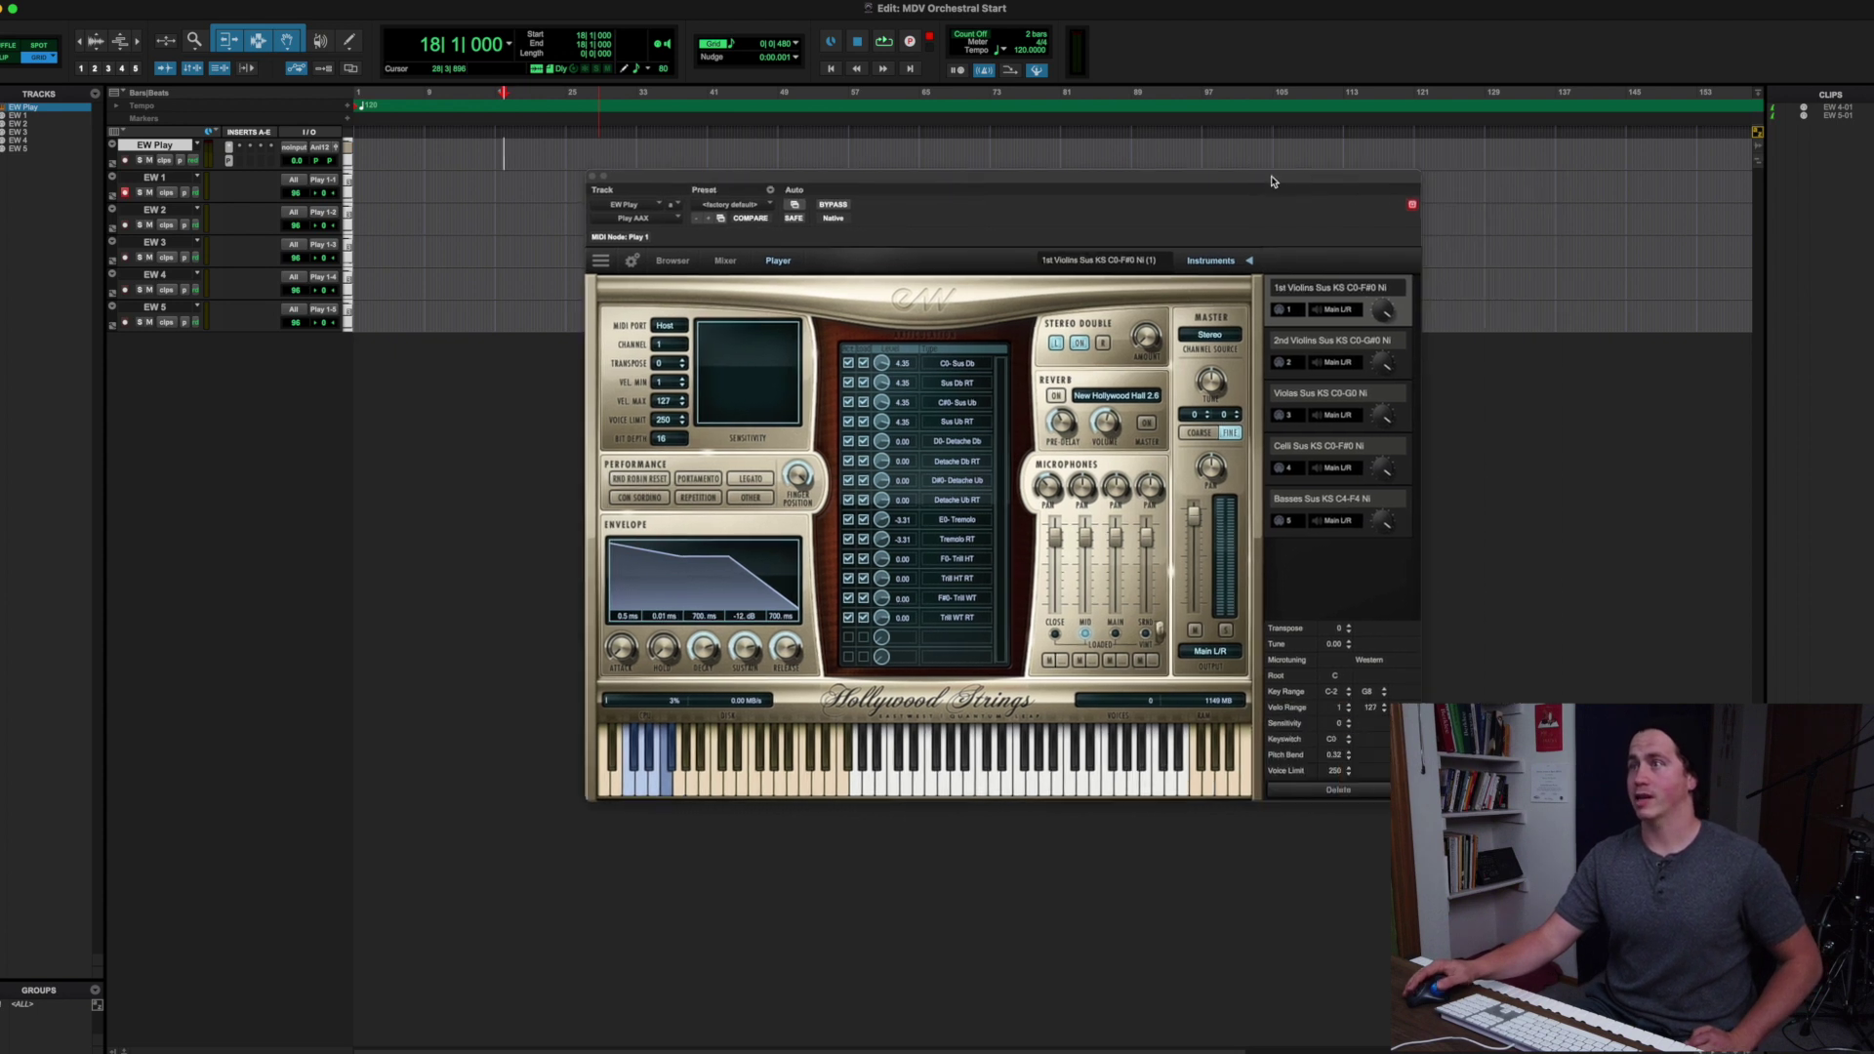
click(1337, 310)
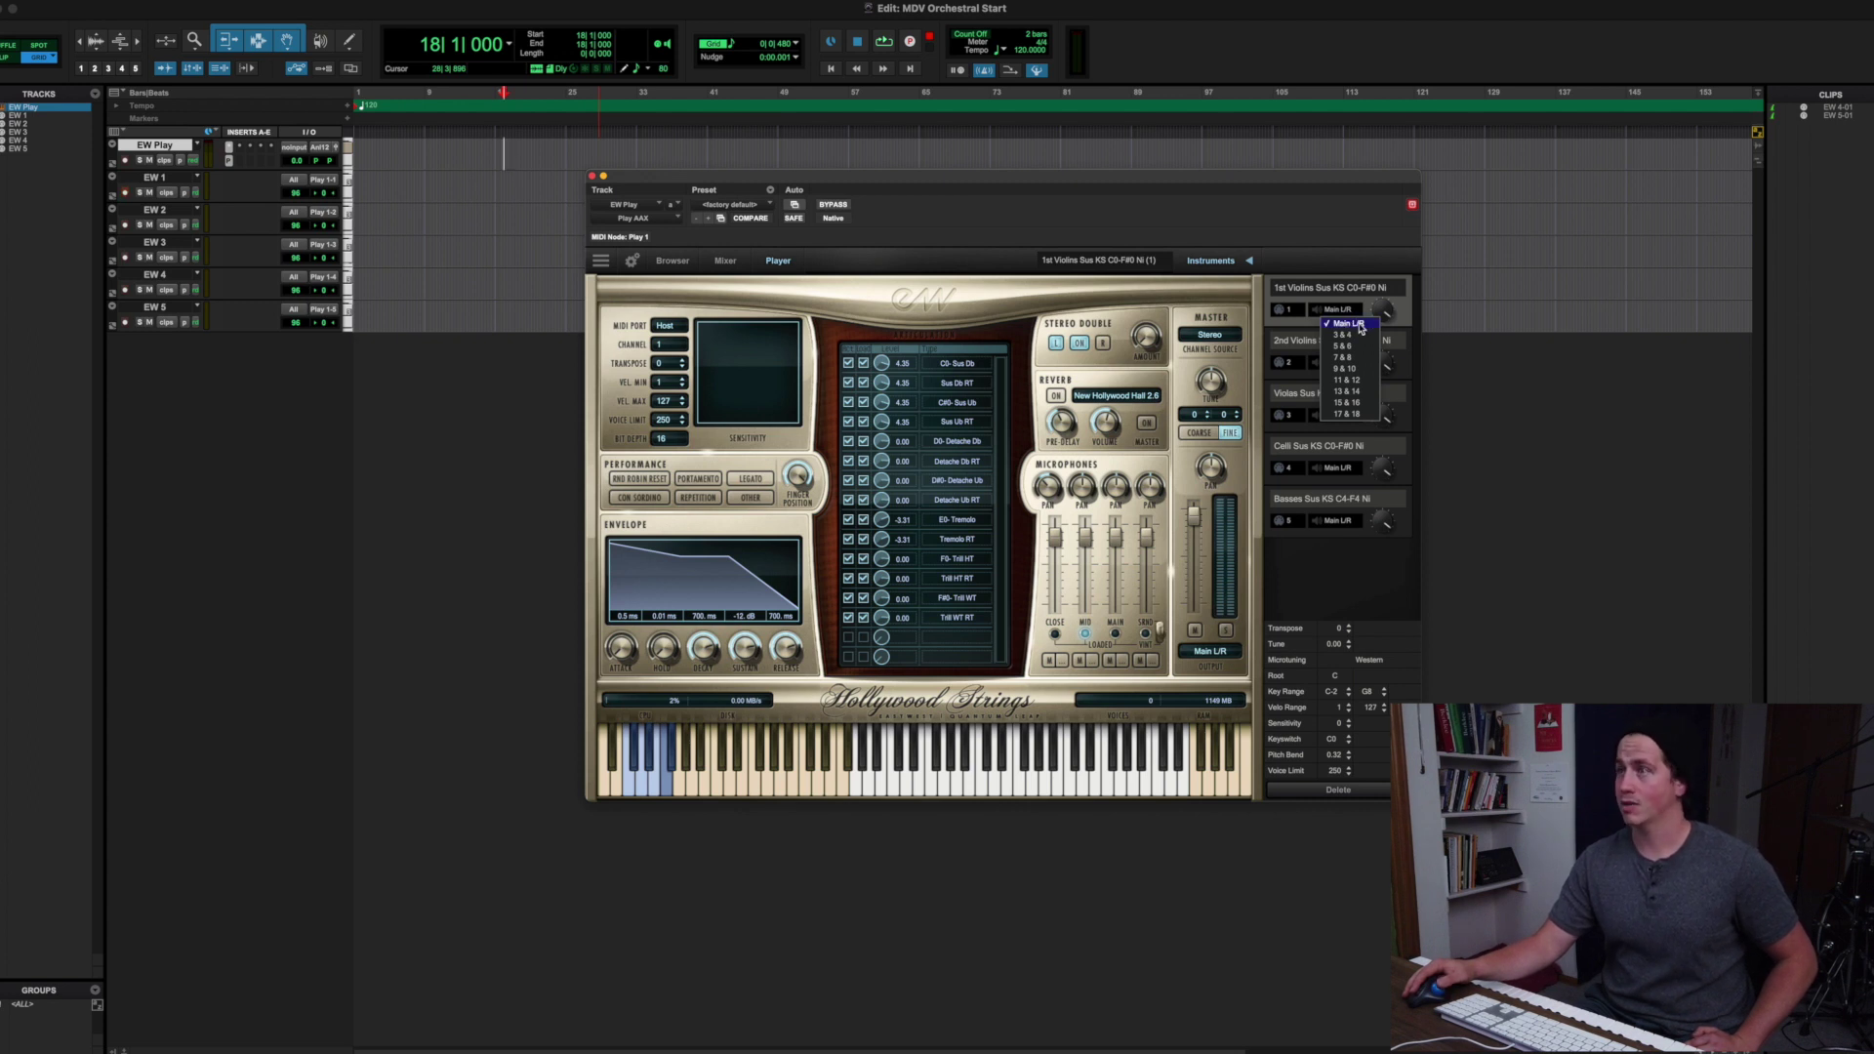
click(1345, 335)
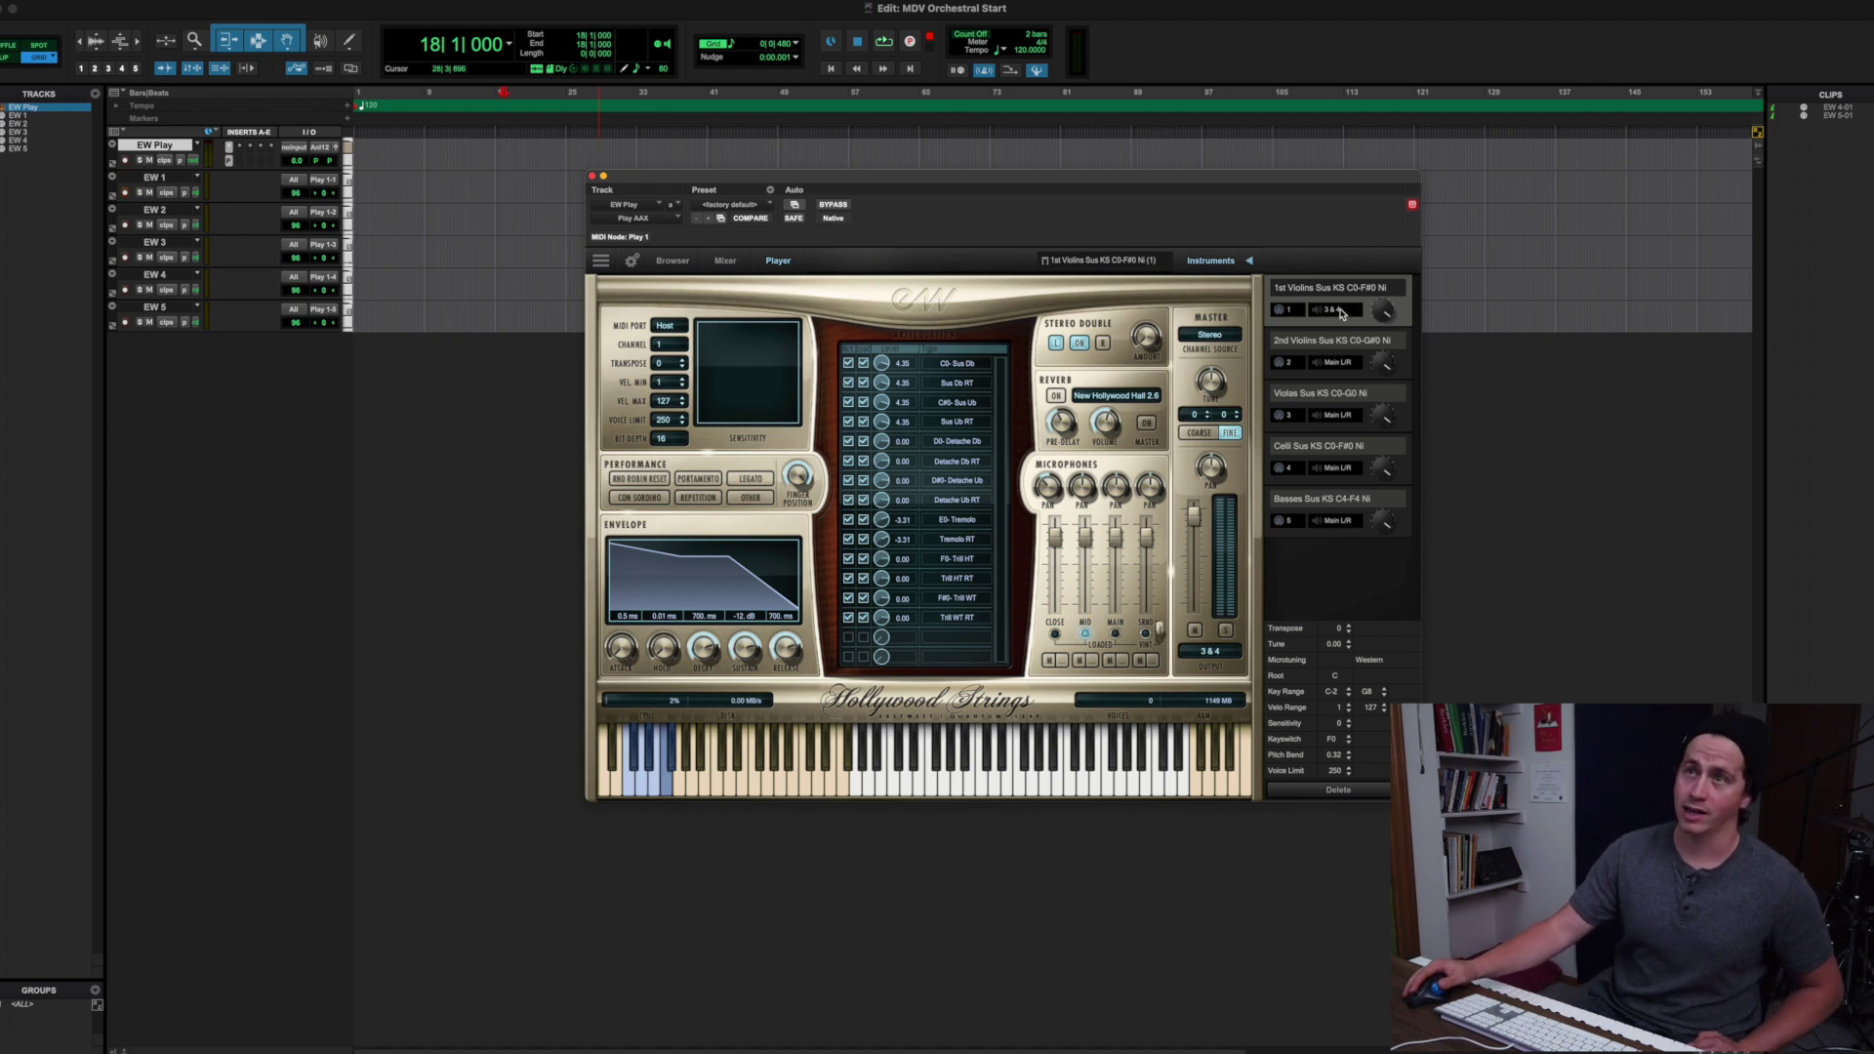
click(1339, 363)
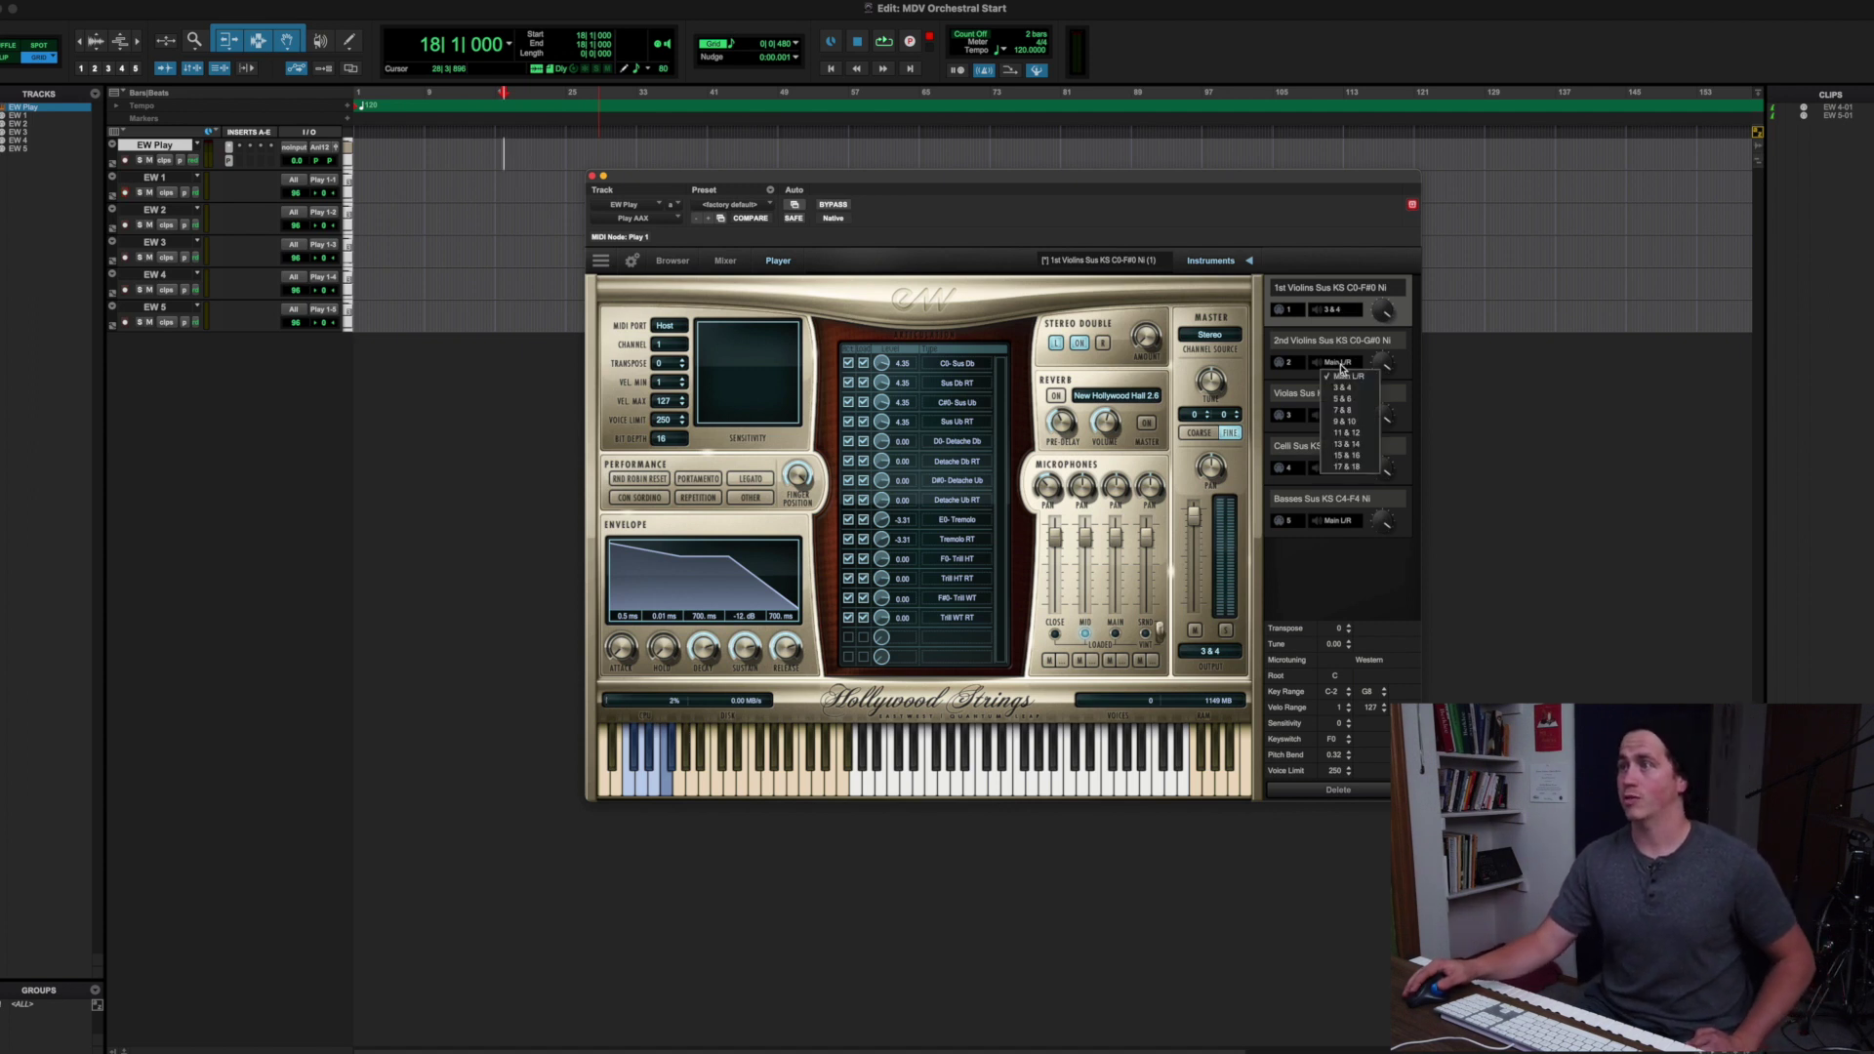
click(1345, 399)
click(1338, 417)
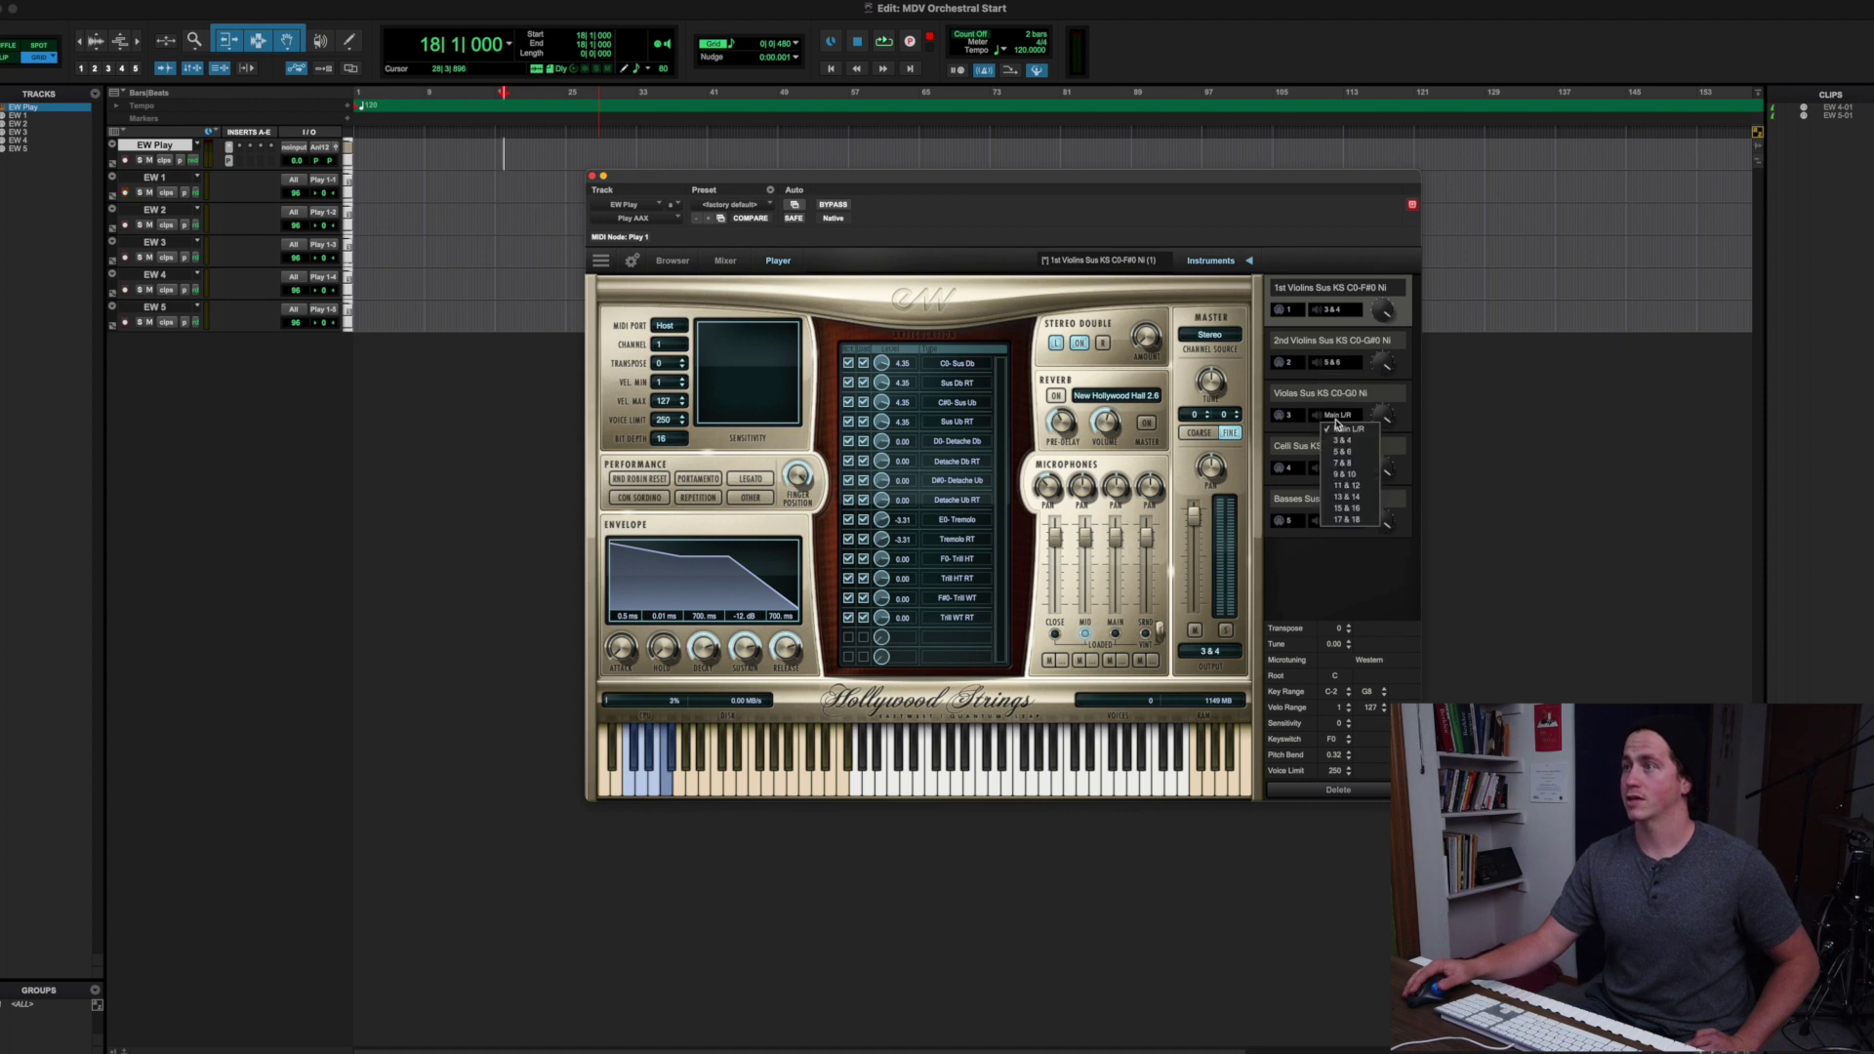
click(1344, 463)
click(1338, 470)
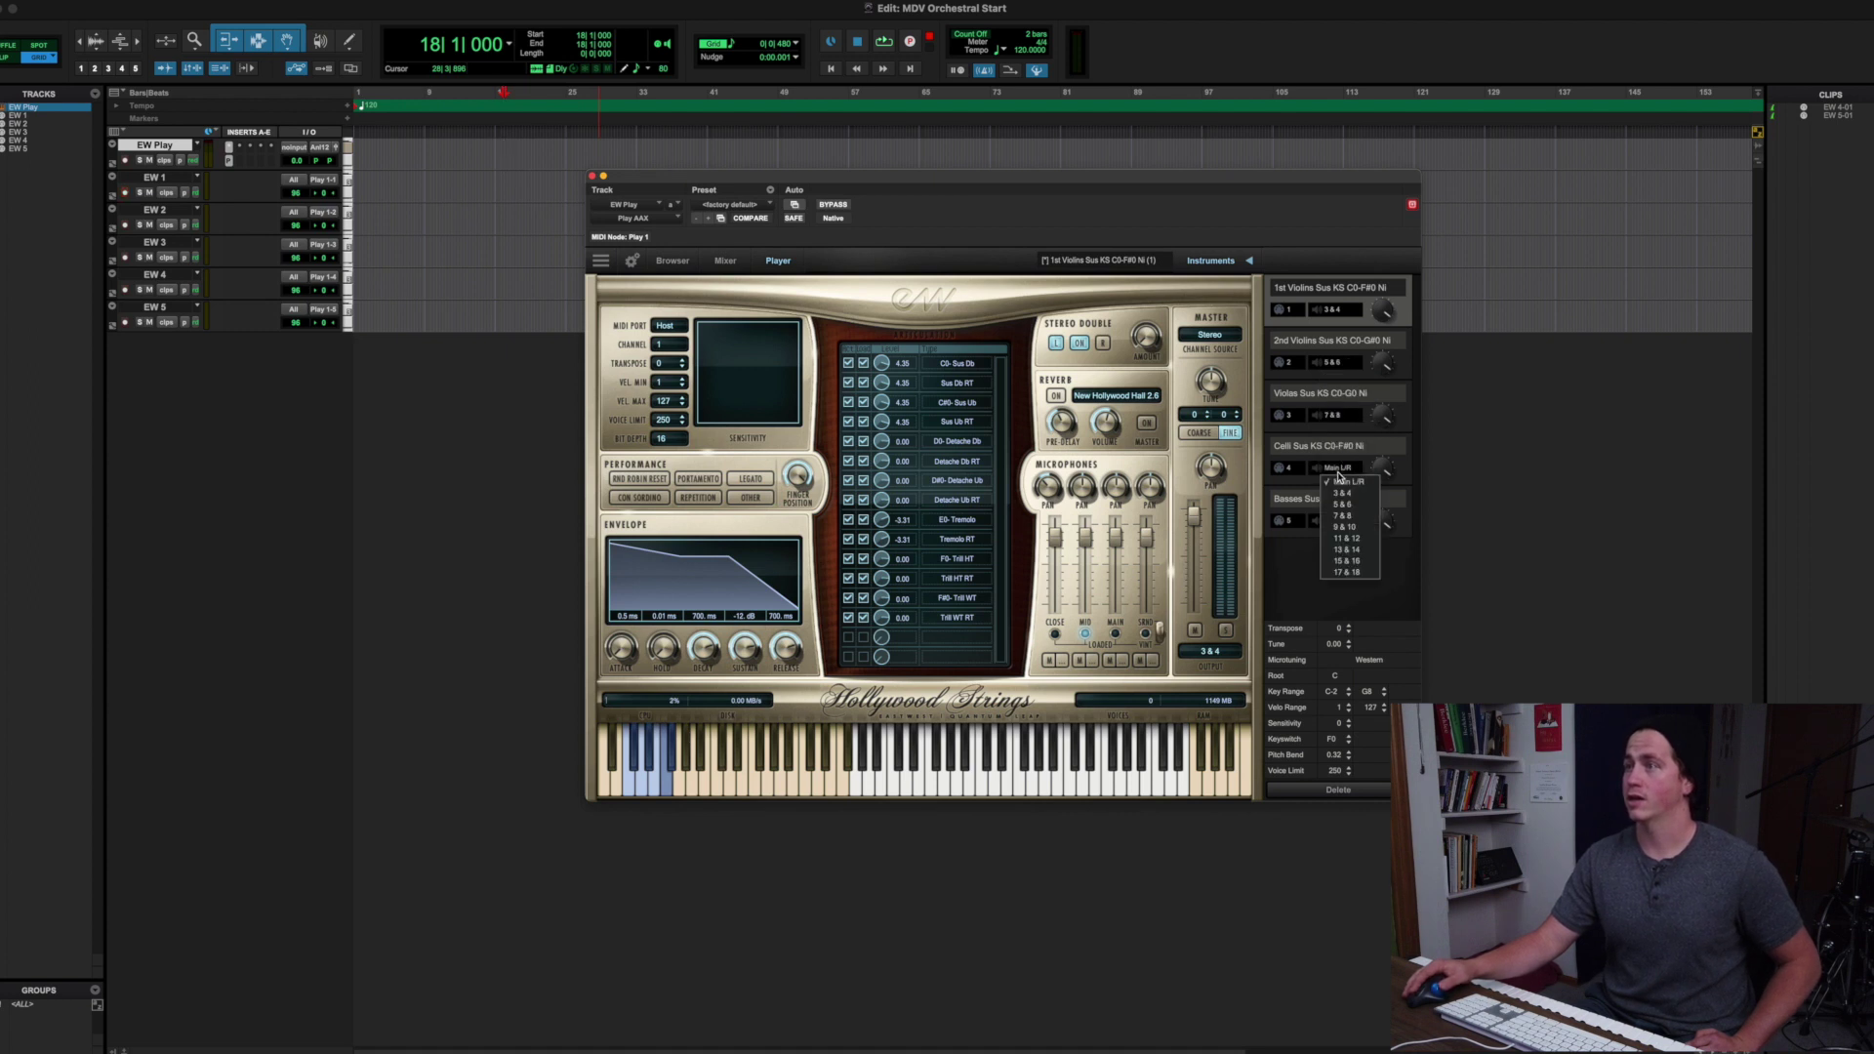
click(1351, 528)
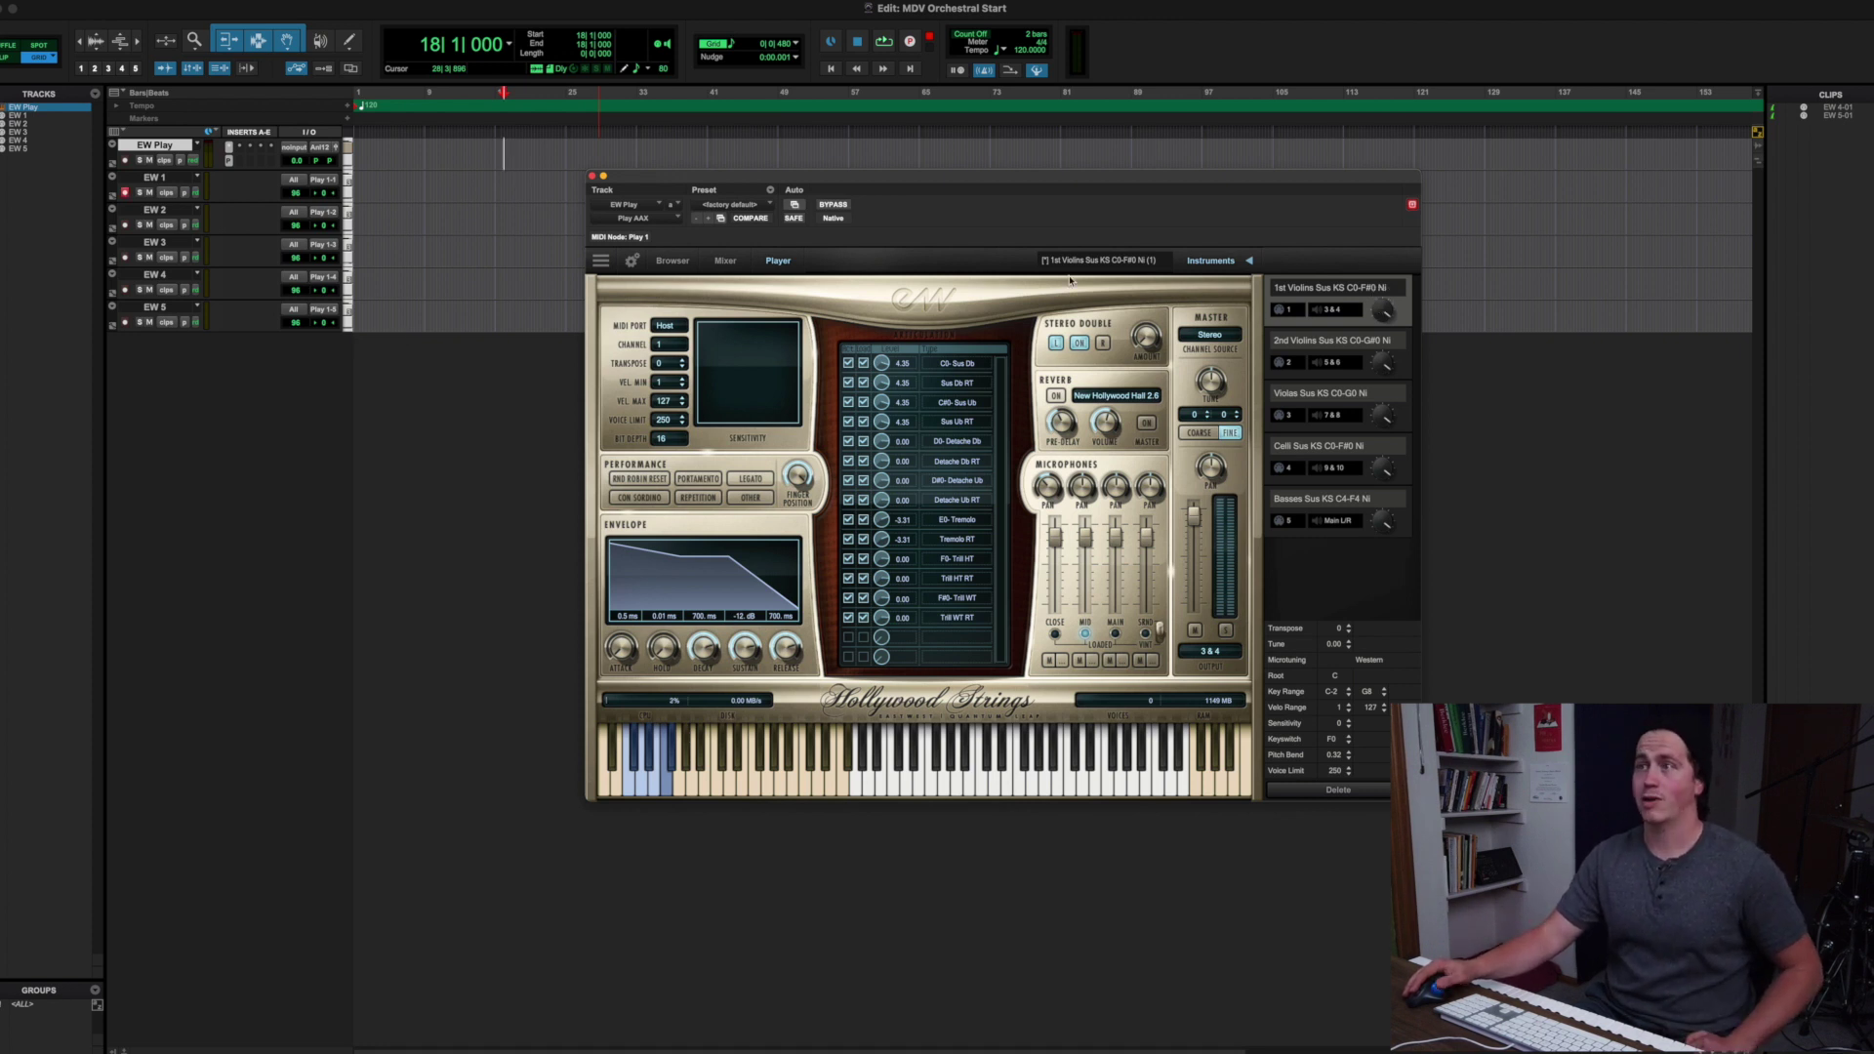
click(1343, 311)
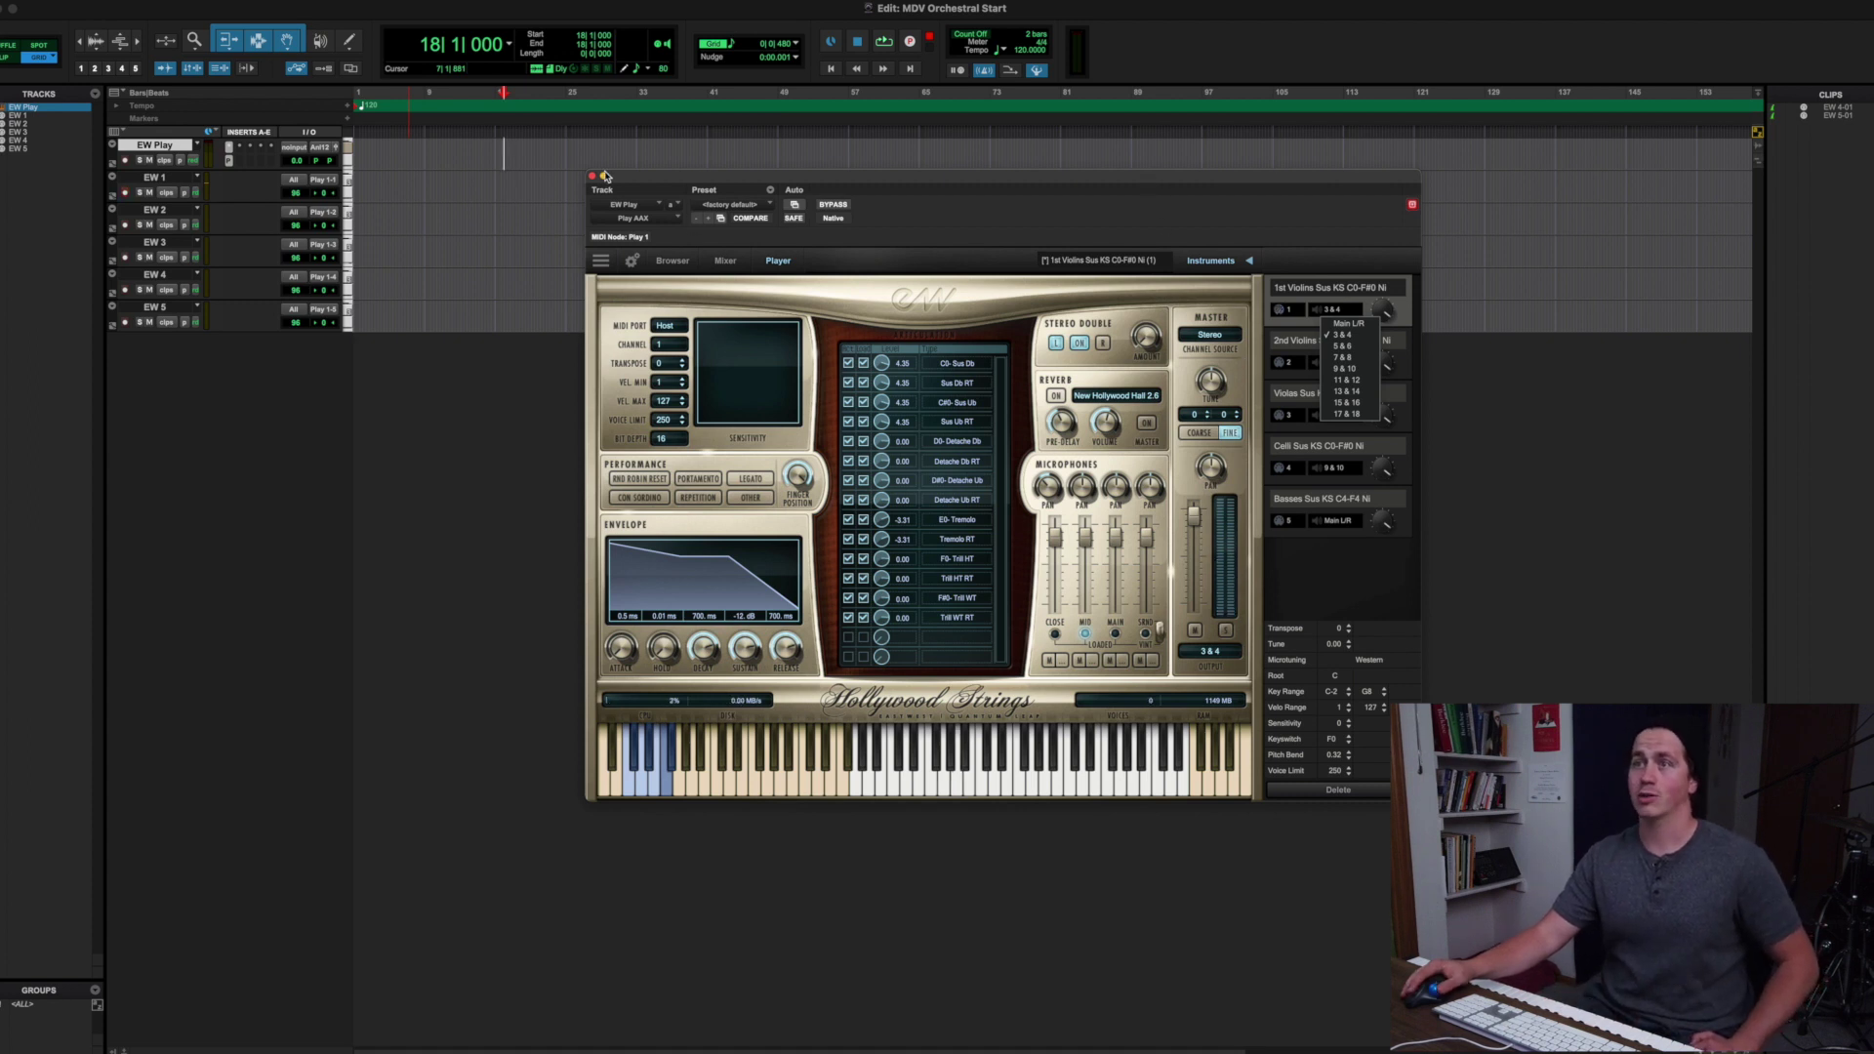
Create five new stereo Aux Input tracks named EW below the EW 5 track
click(152, 308)
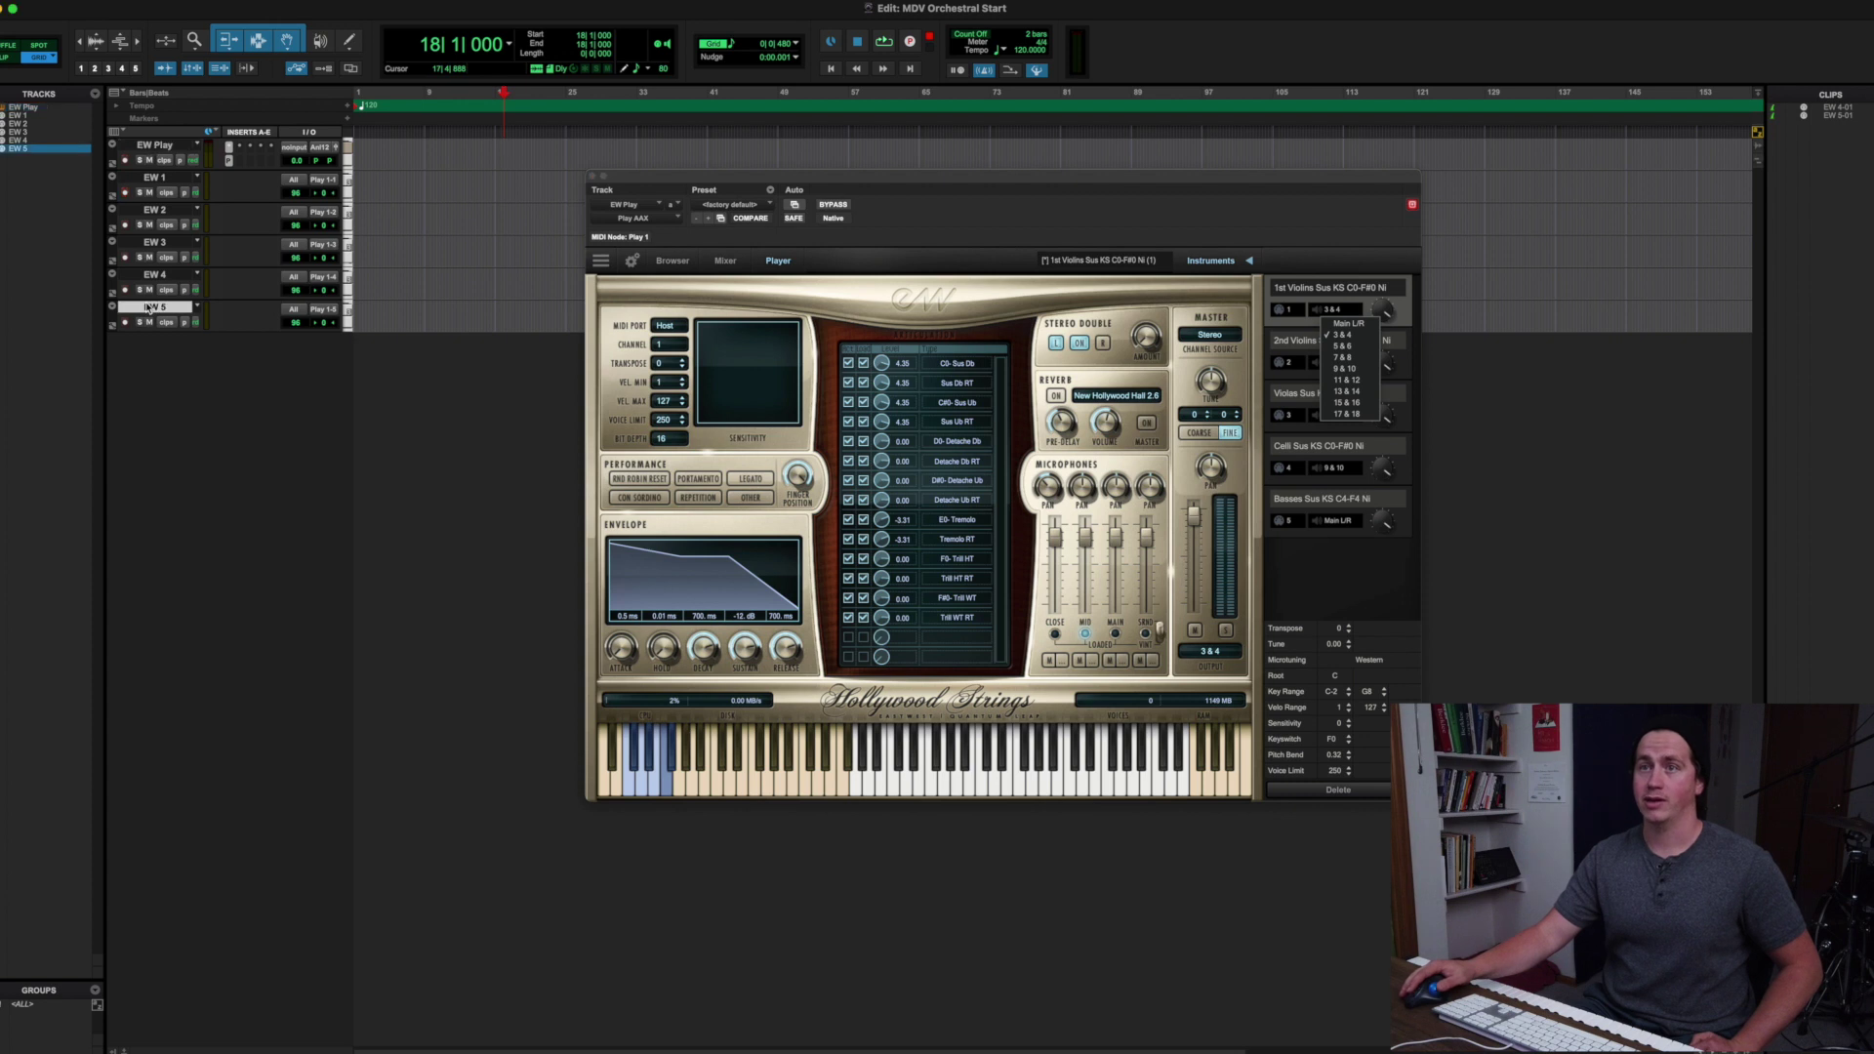
right_click(152, 307)
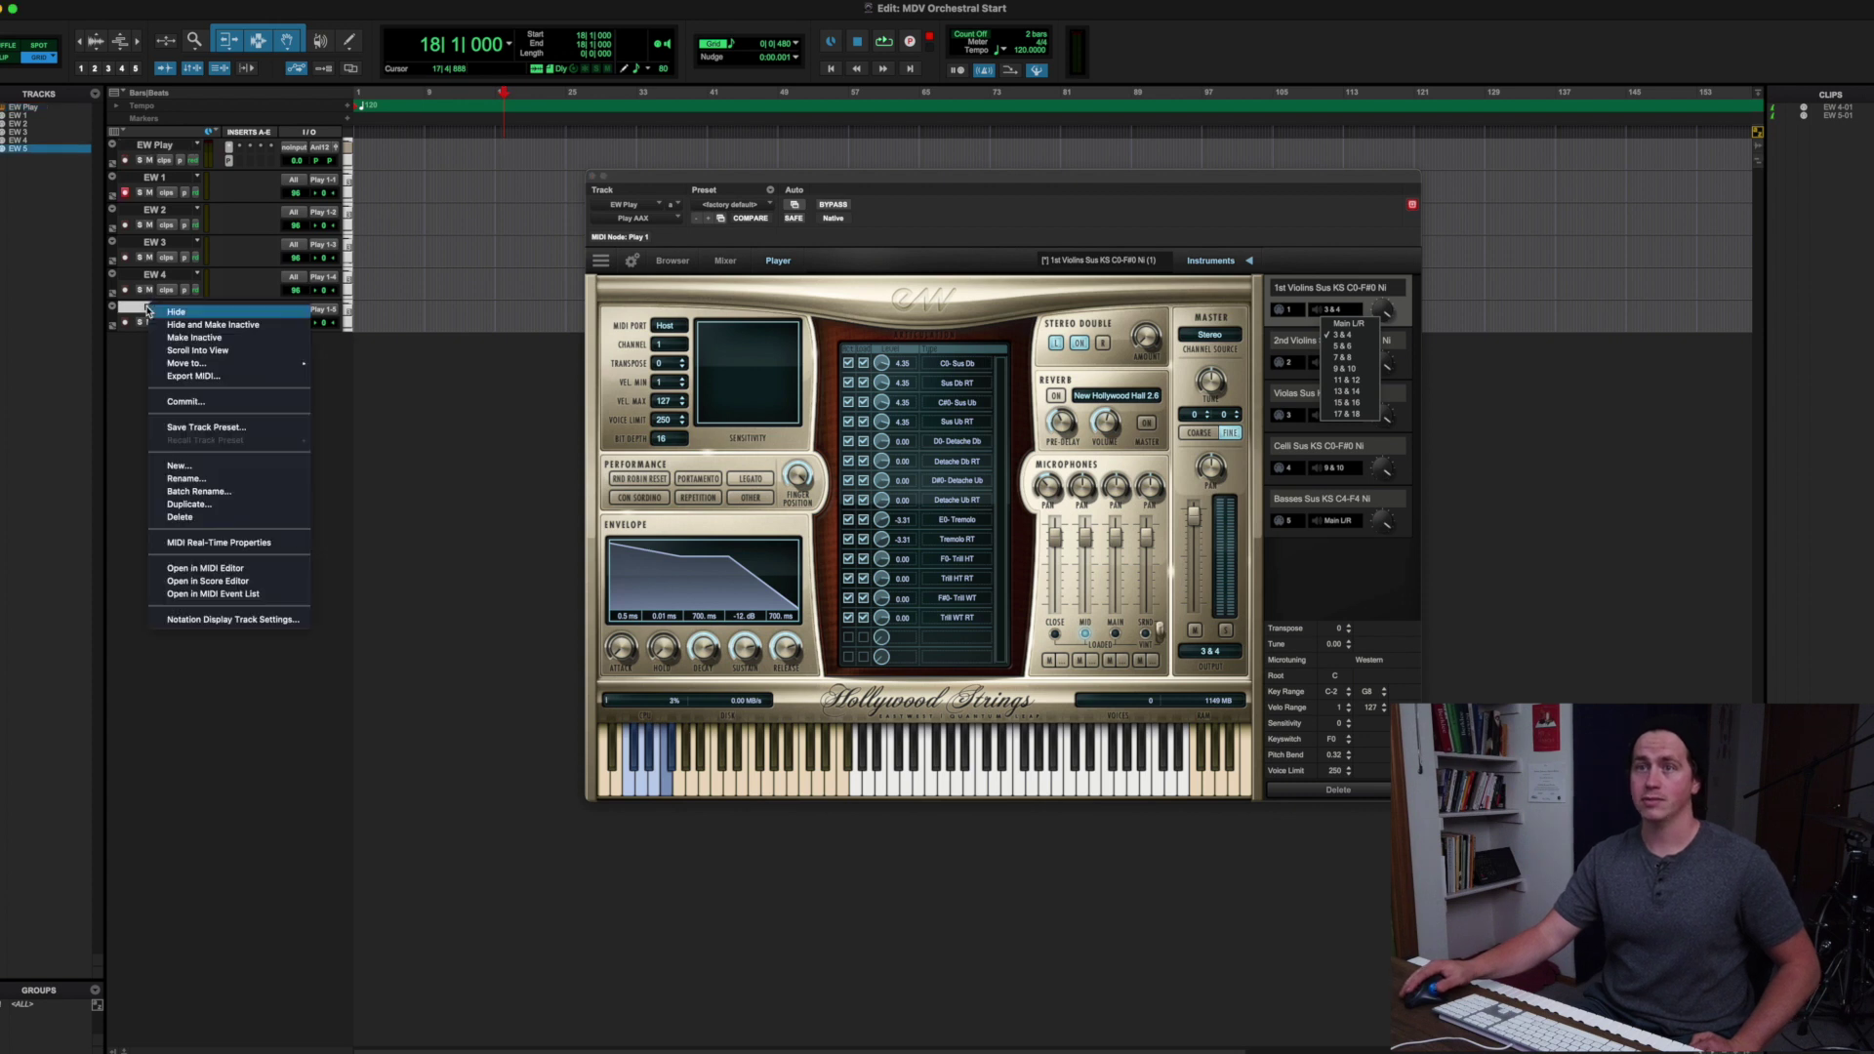
click(195, 468)
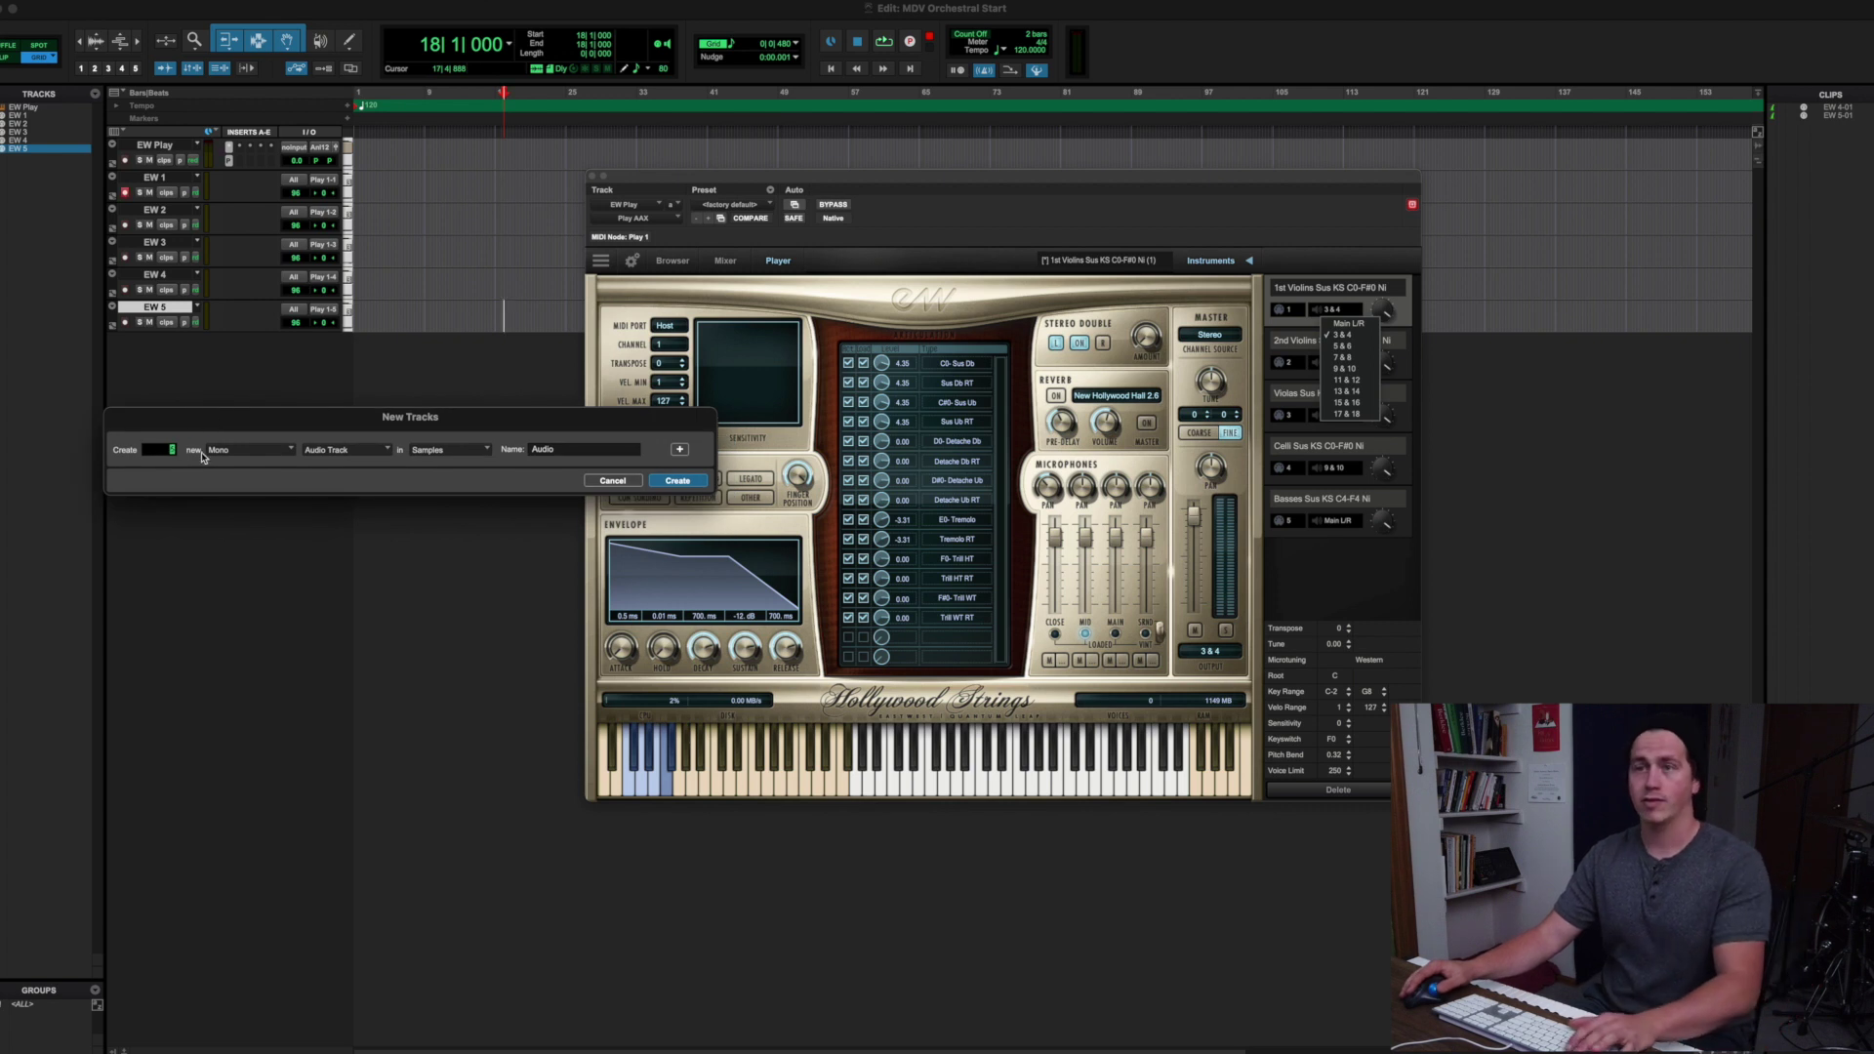
click(217, 450)
click(234, 466)
text(5)
click(333, 455)
click(332, 466)
click(572, 448)
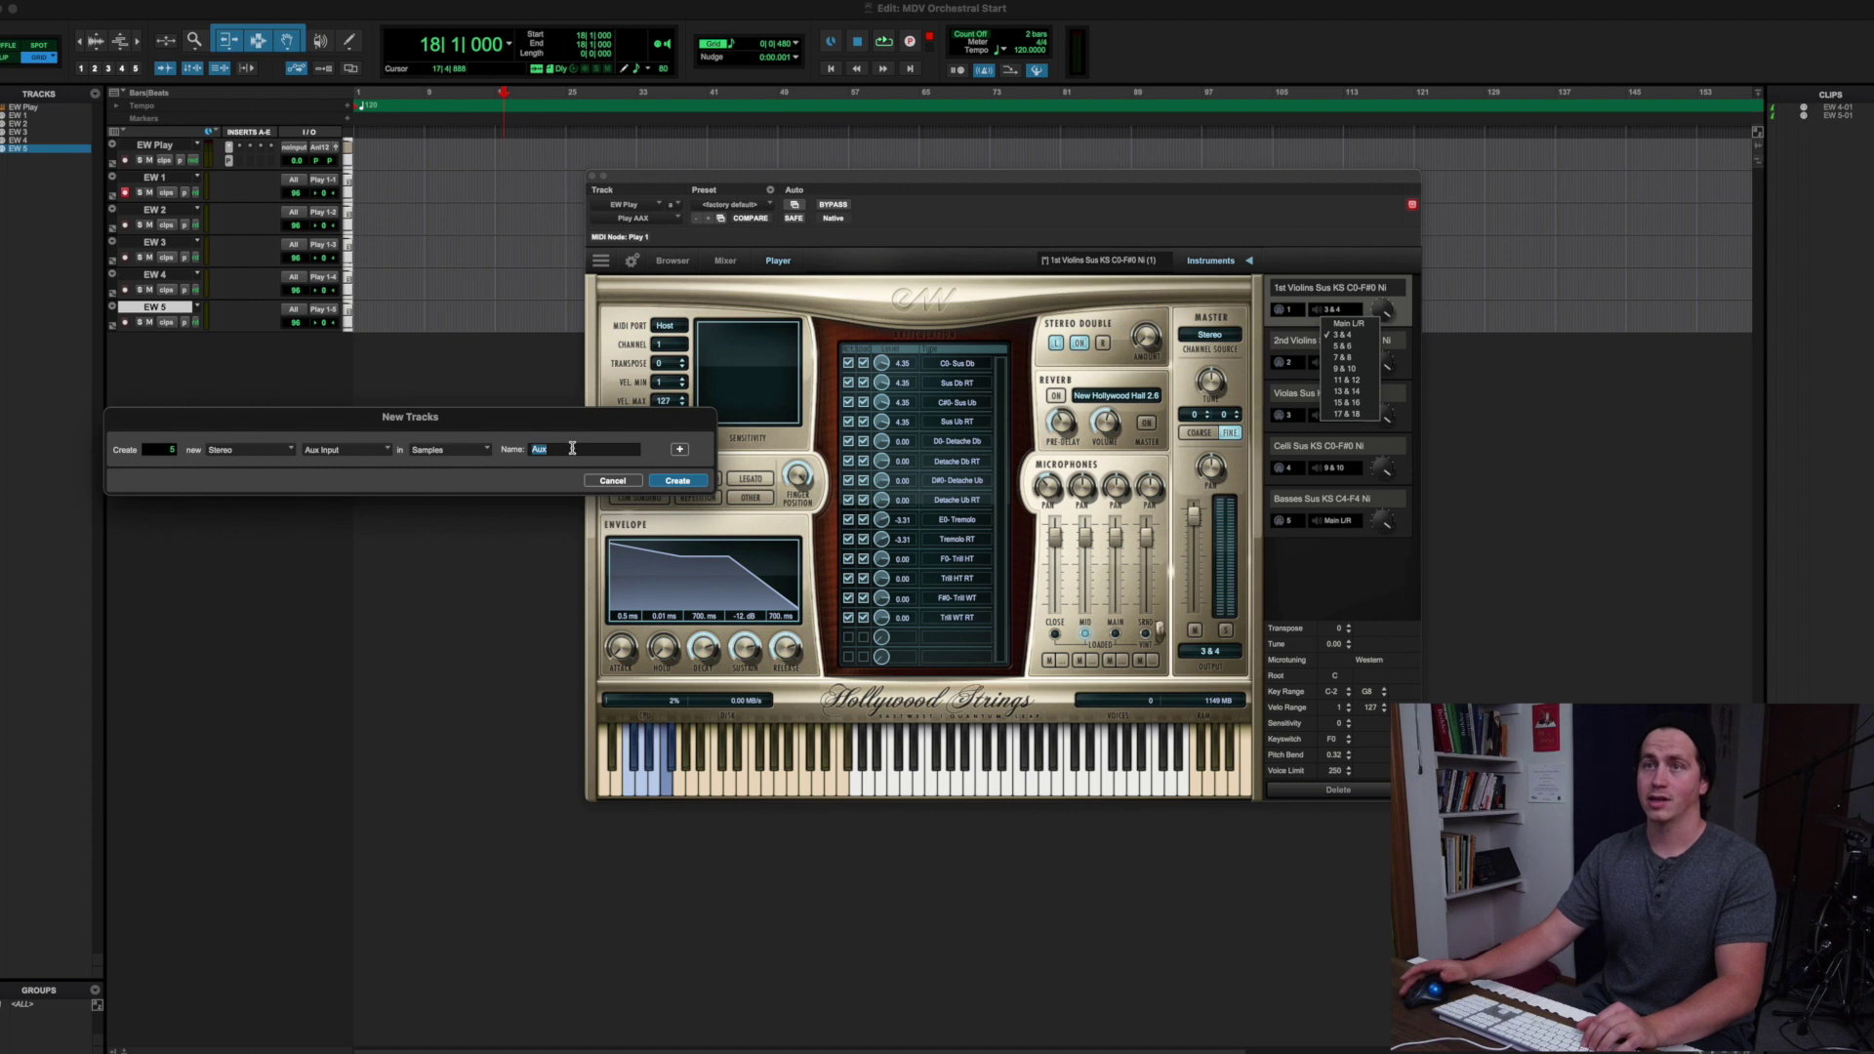
text(EW)
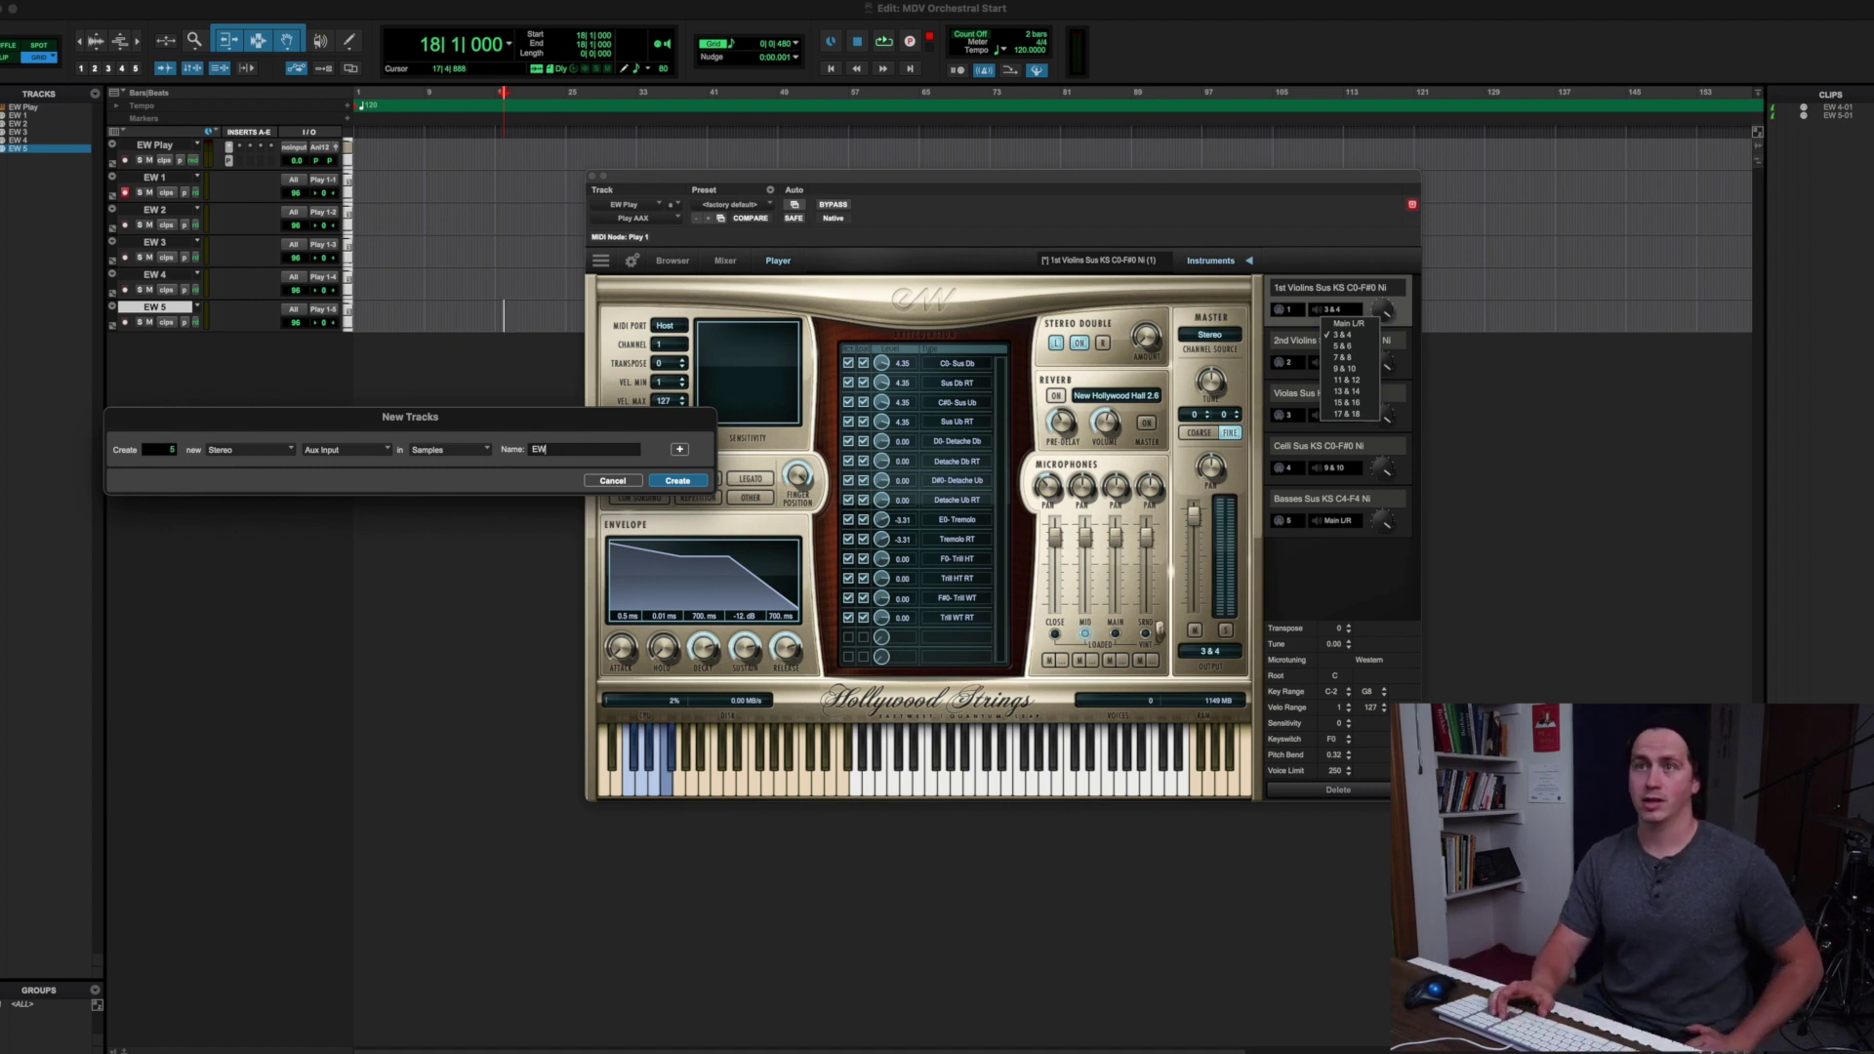
key(Return)
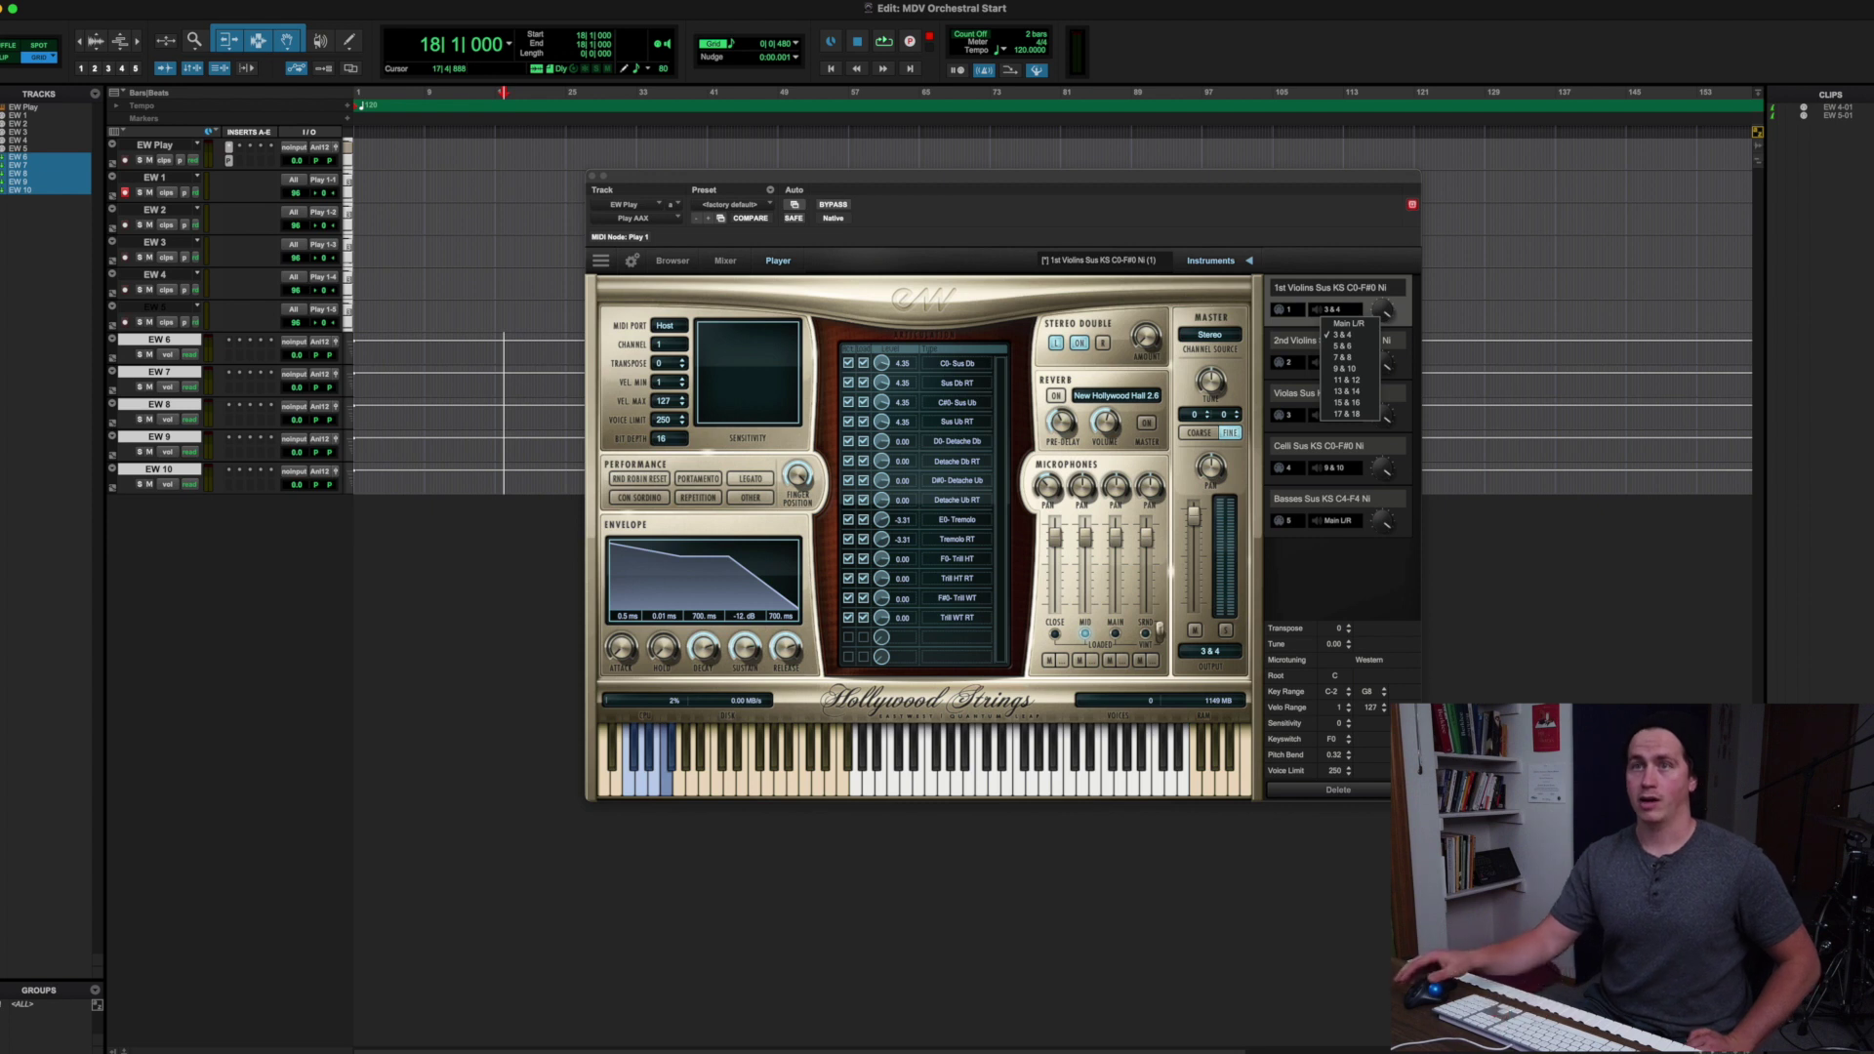
Set the input of aux track EW 6 to the Play3-4 plug-in output of the EW Play instrument
click(161, 340)
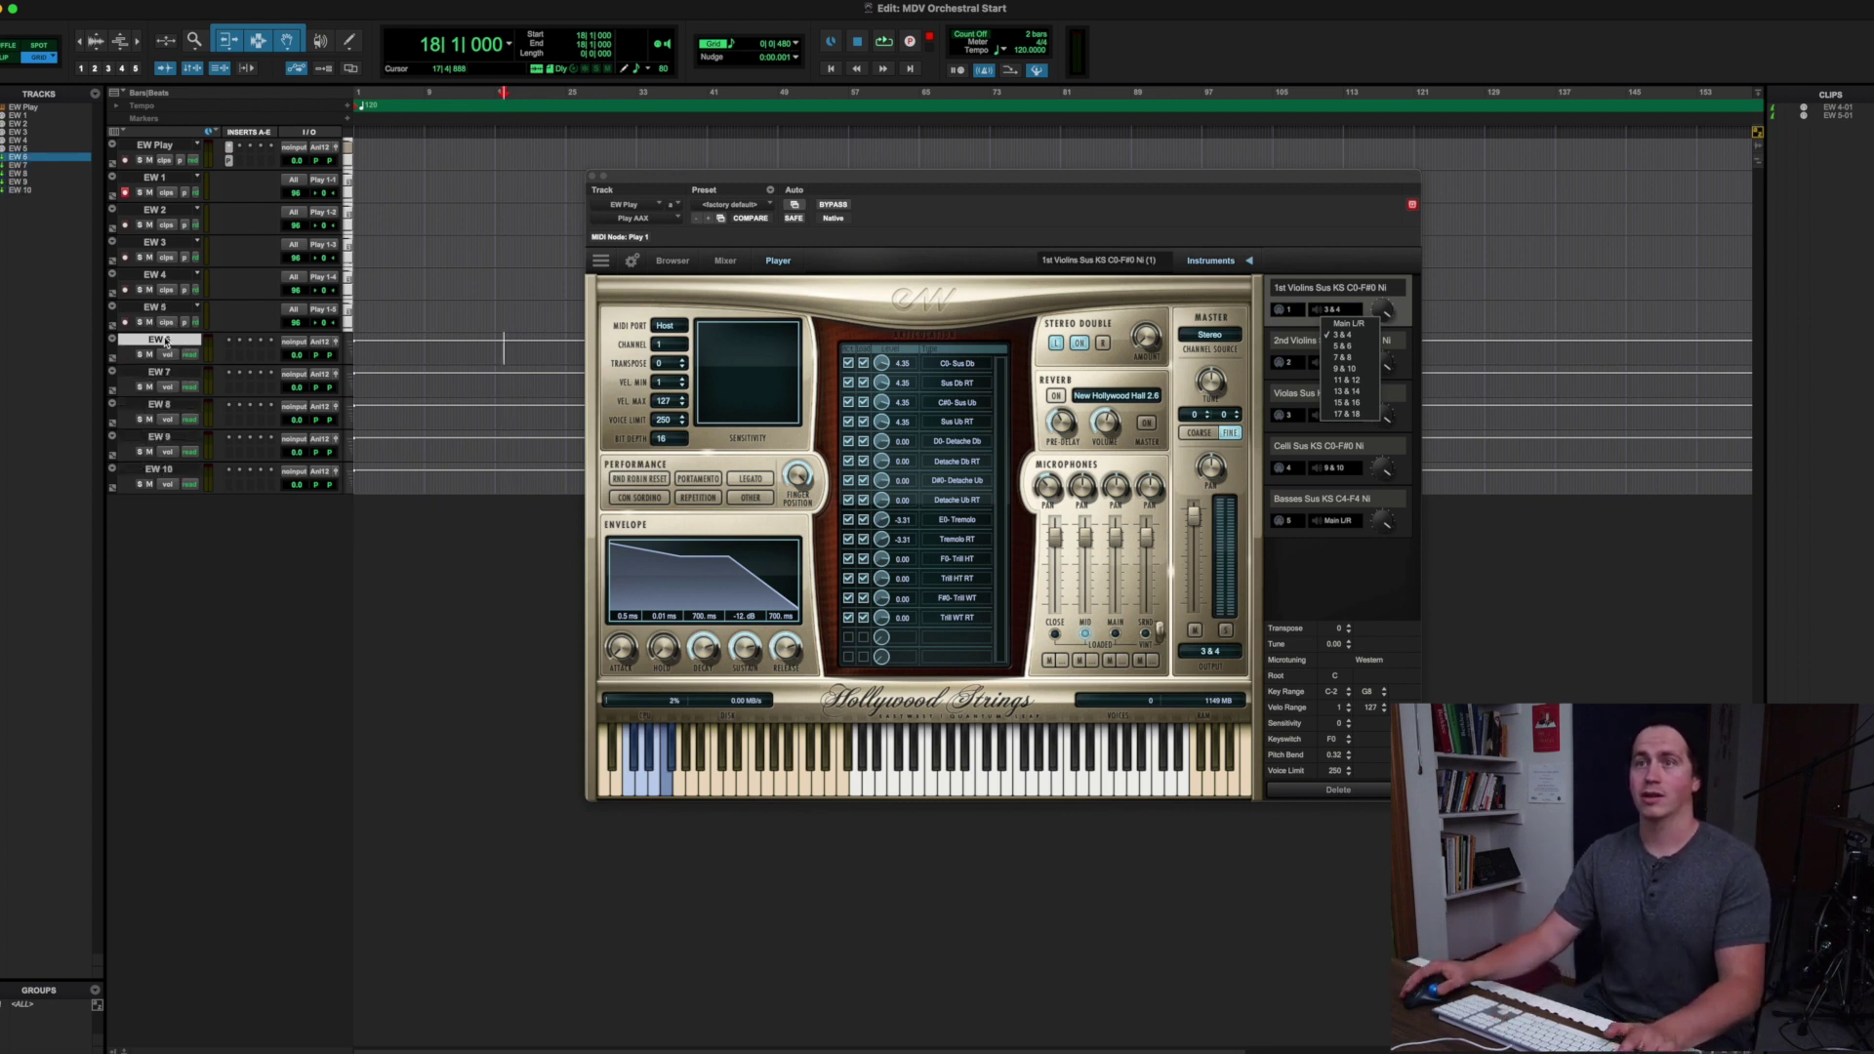
click(284, 343)
mouse_move(284, 345)
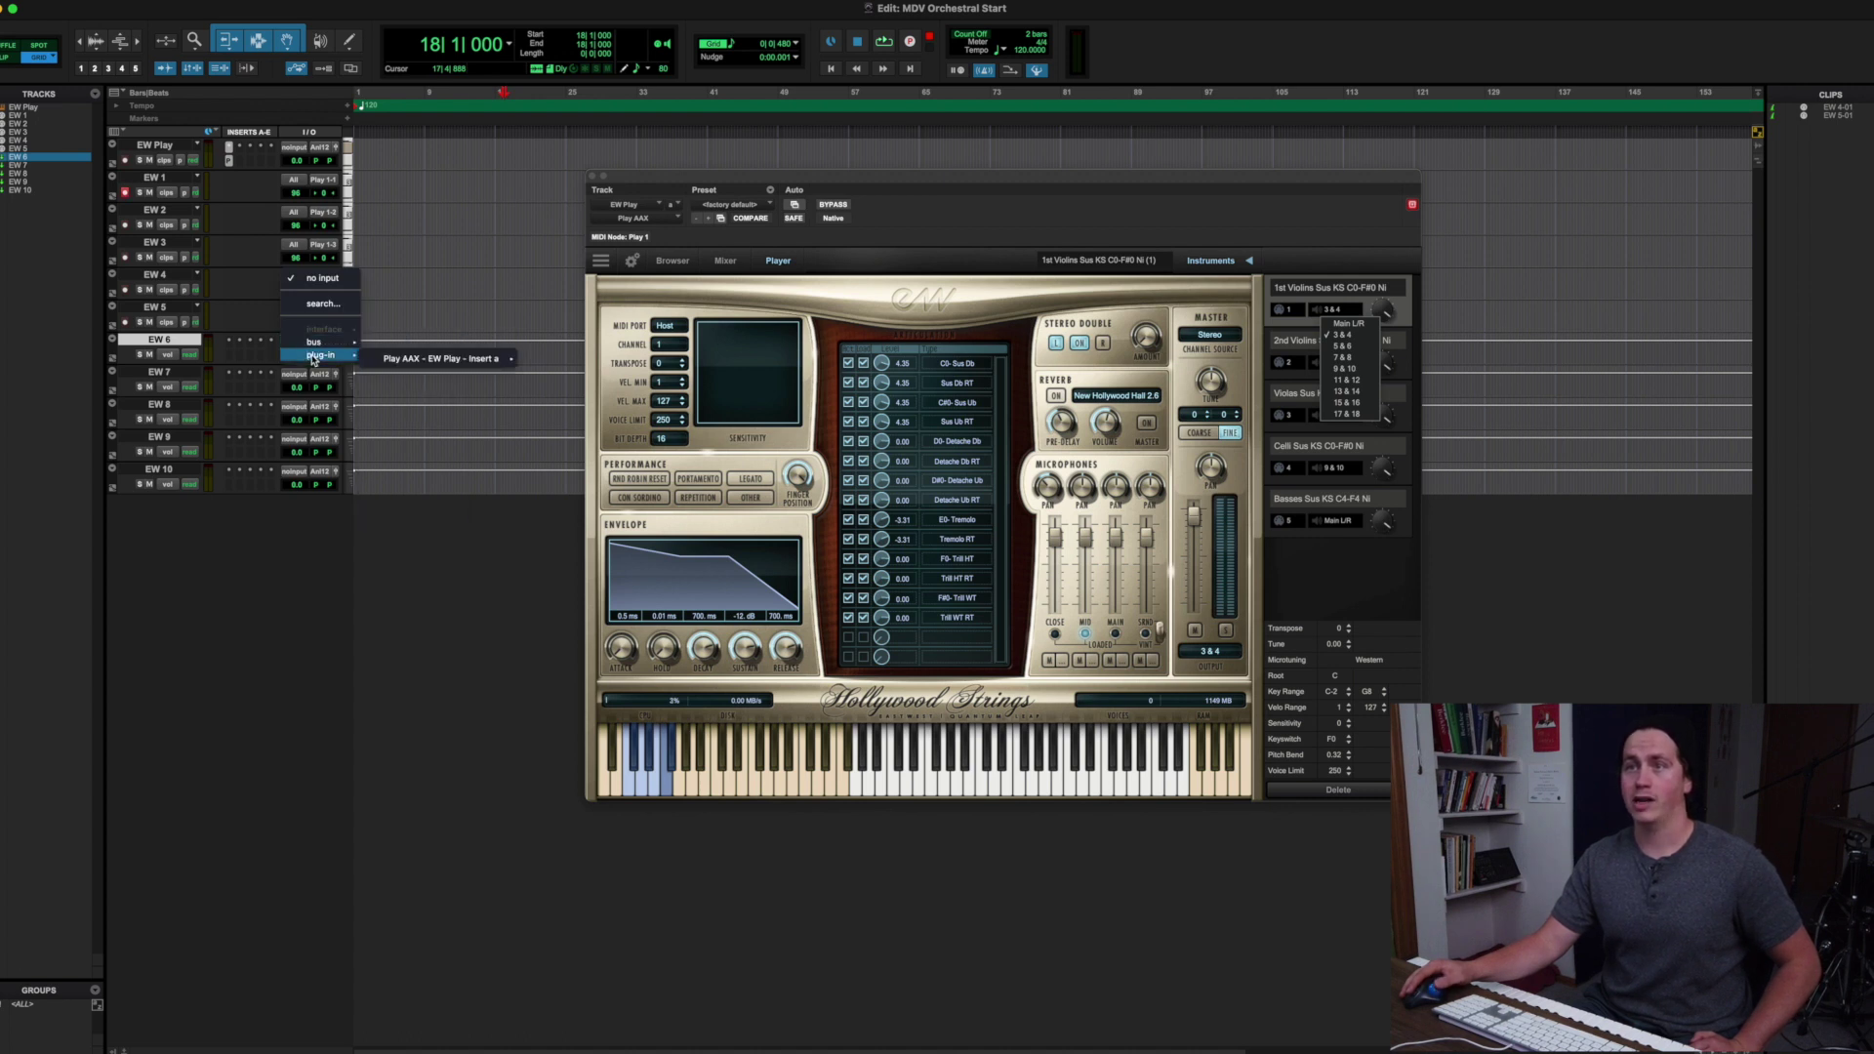
mouse_move(397, 360)
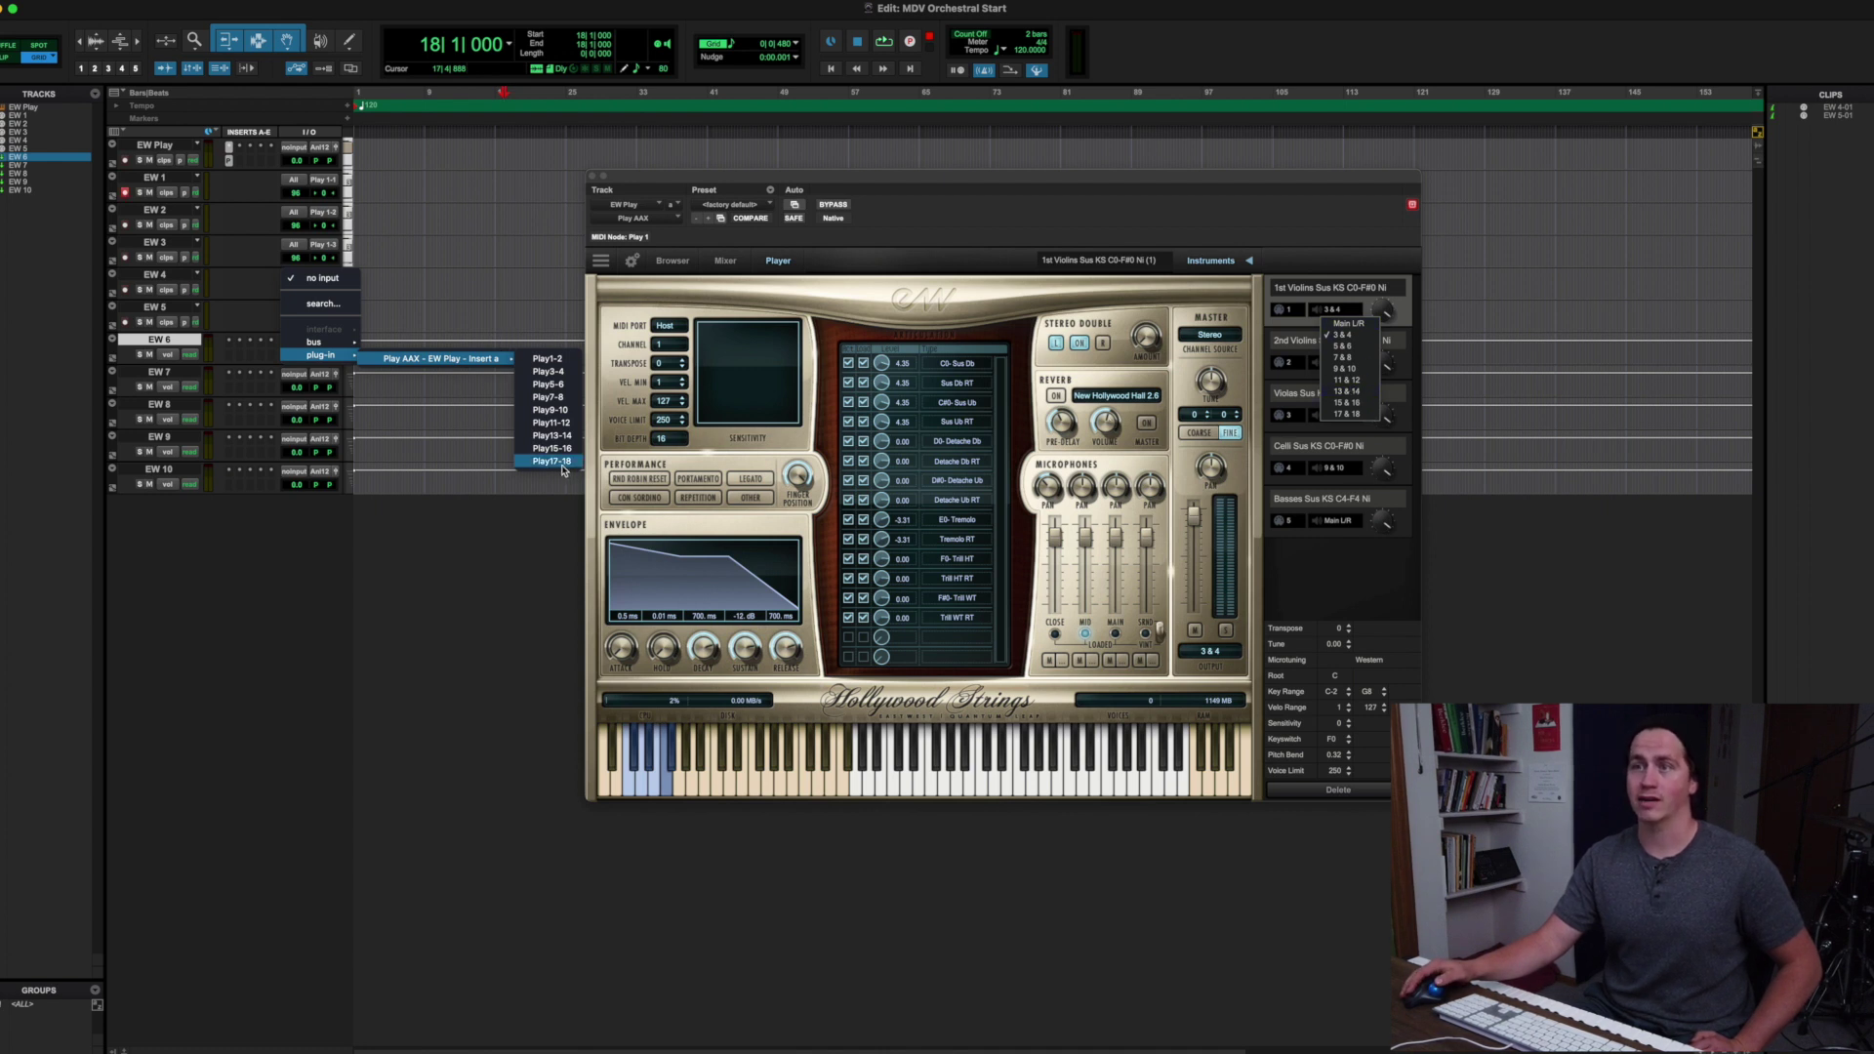
click(559, 377)
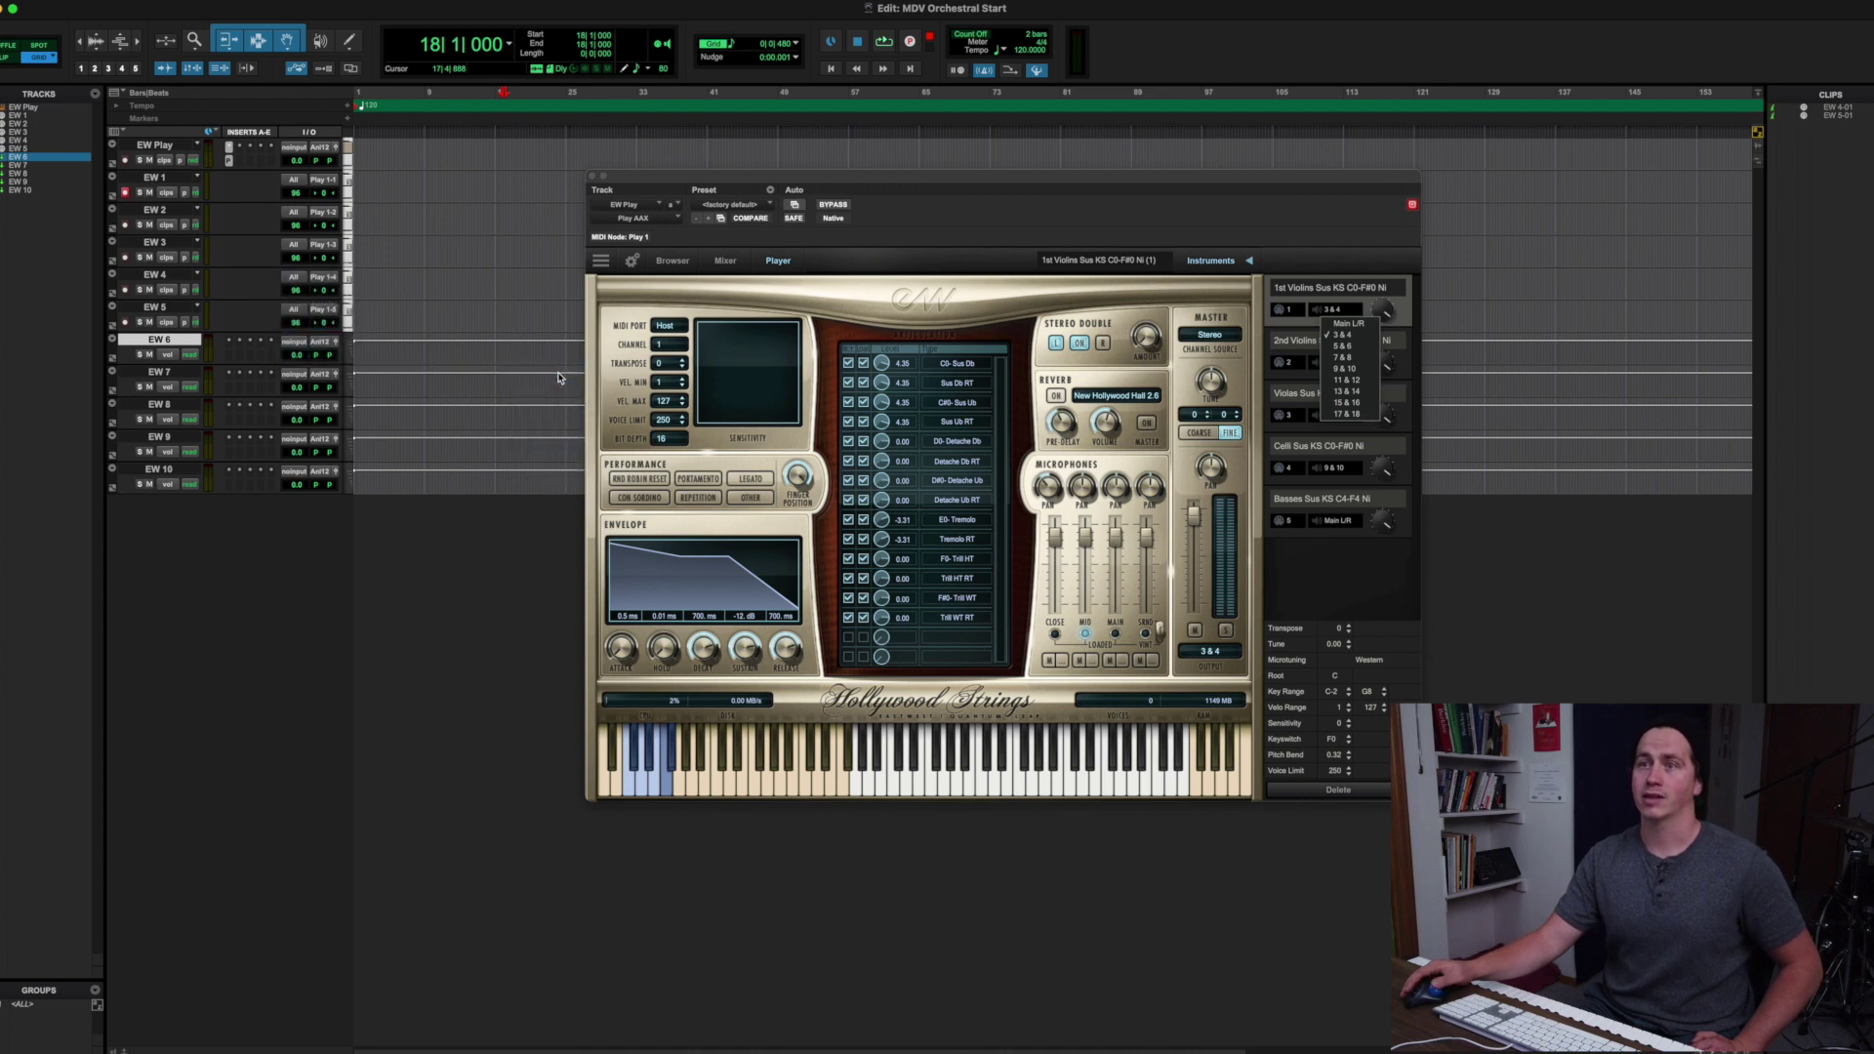
click(293, 341)
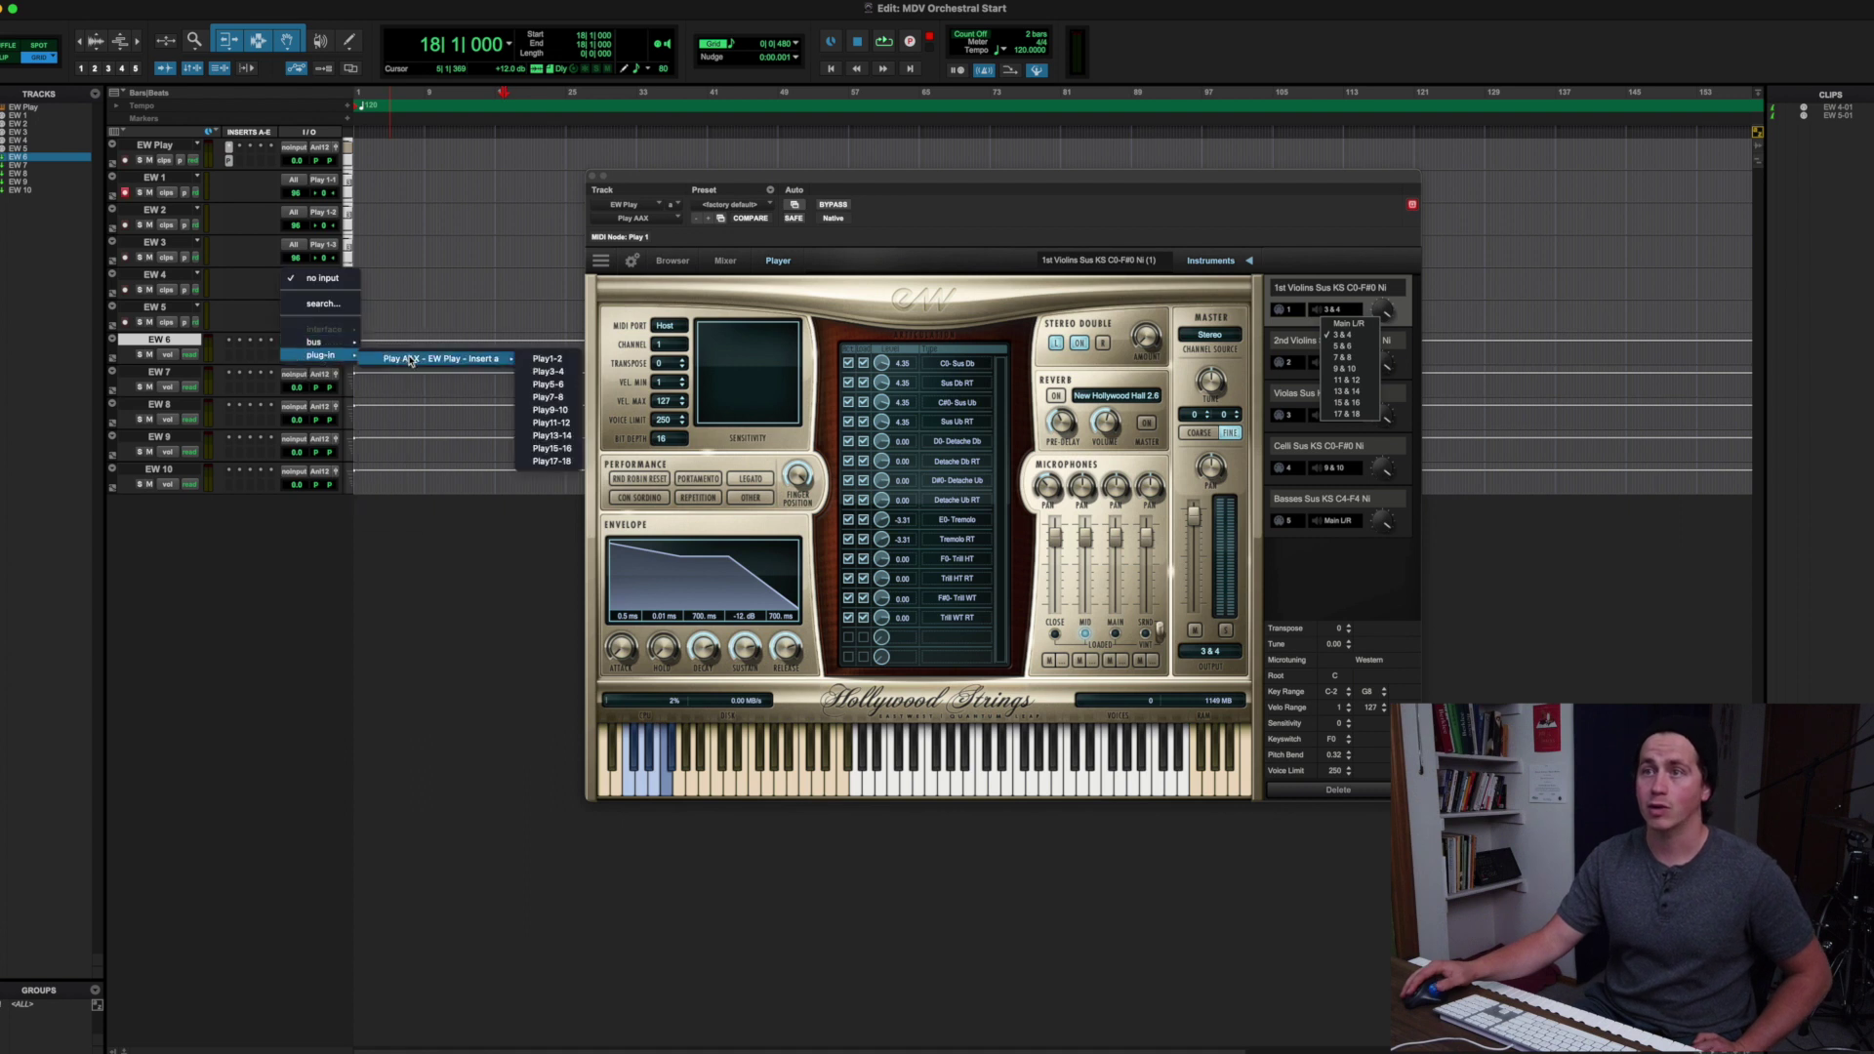
click(541, 376)
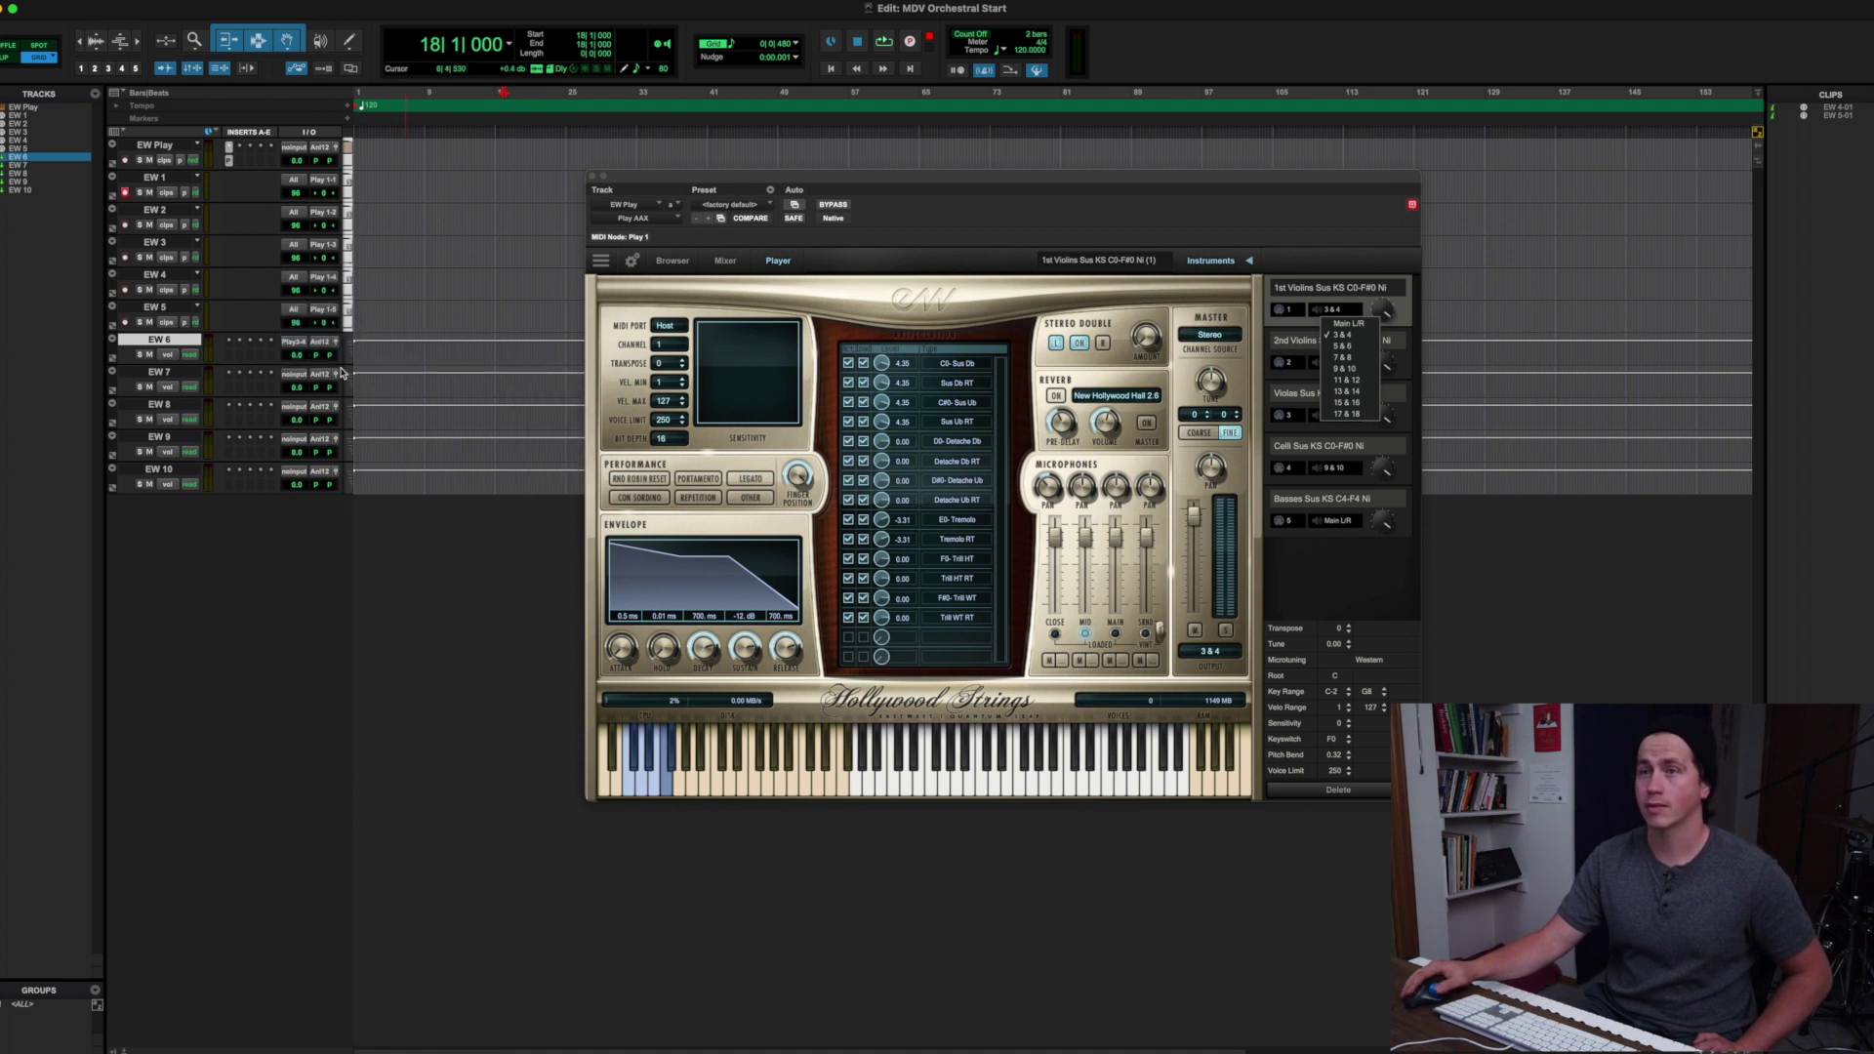
Set the inputs of aux tracks EW 7 and EW 8 to the EW Play plug-in outputs Play5-6 and Play7-8 respectively
click(296, 374)
mouse_move(325, 390)
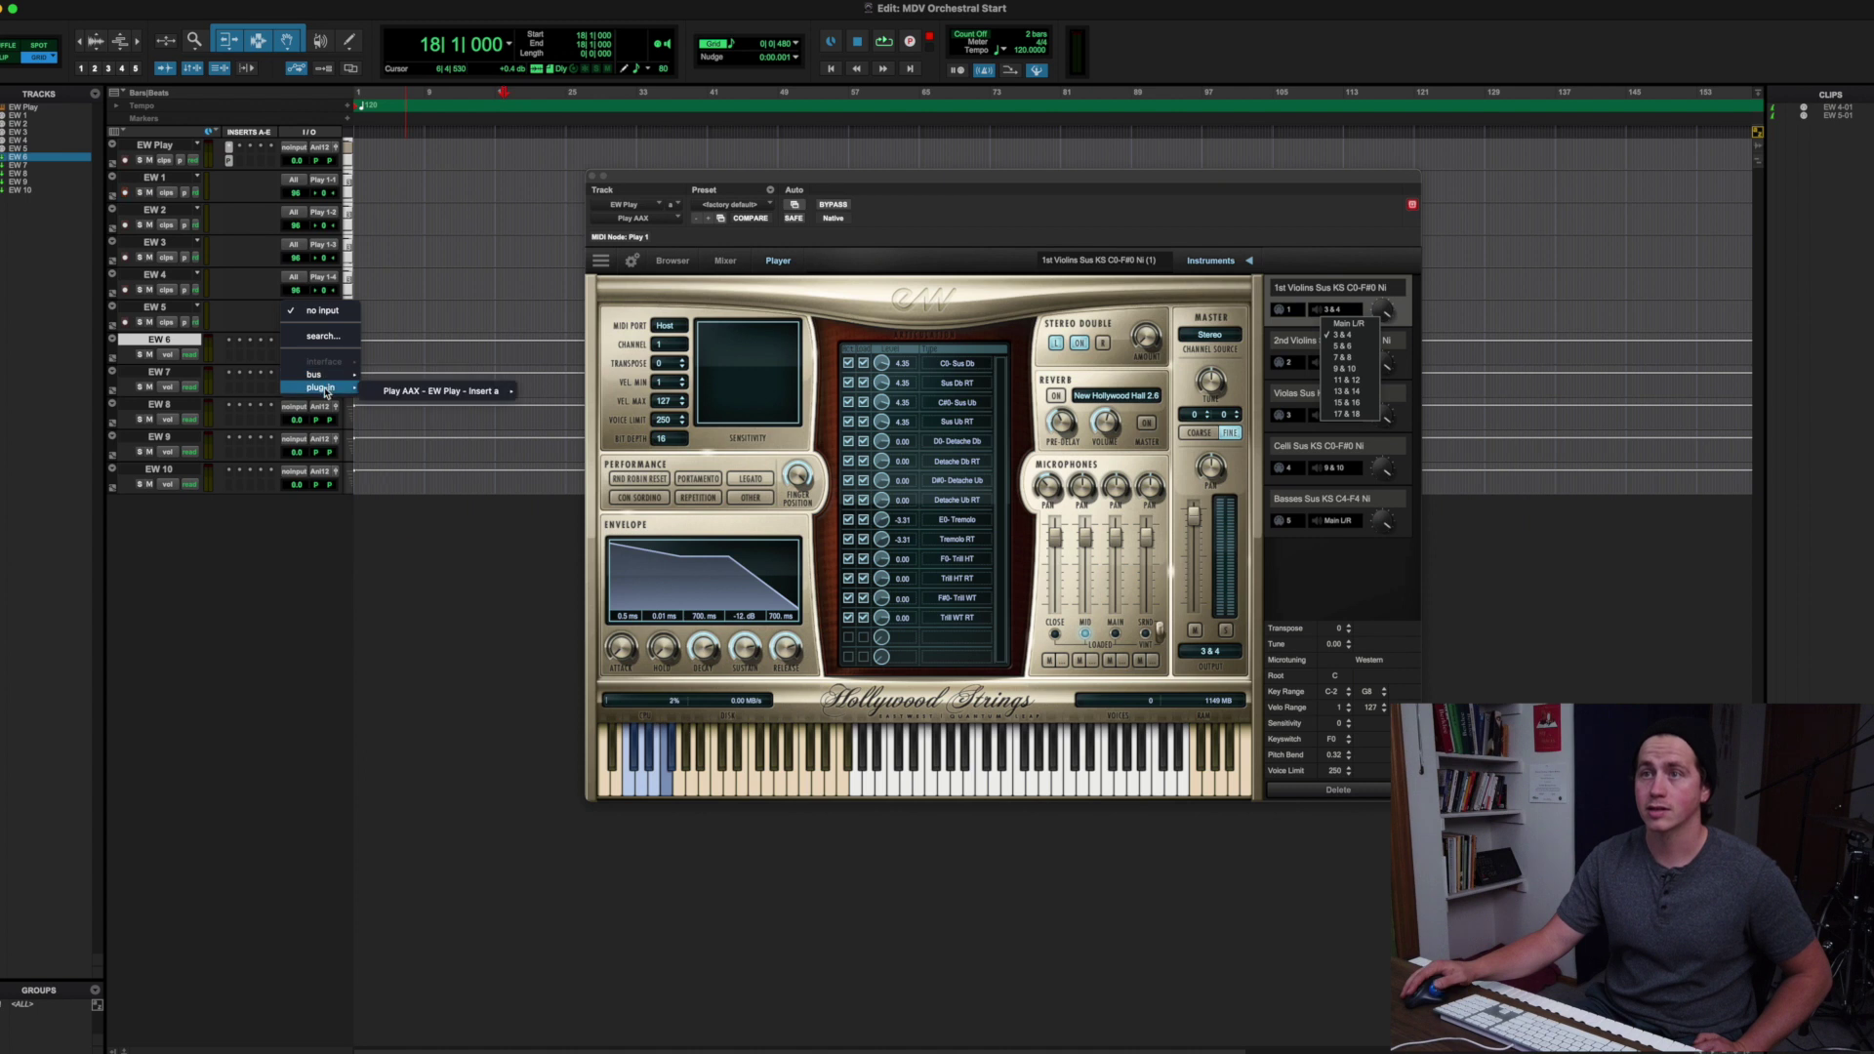
mouse_move(439, 390)
click(551, 422)
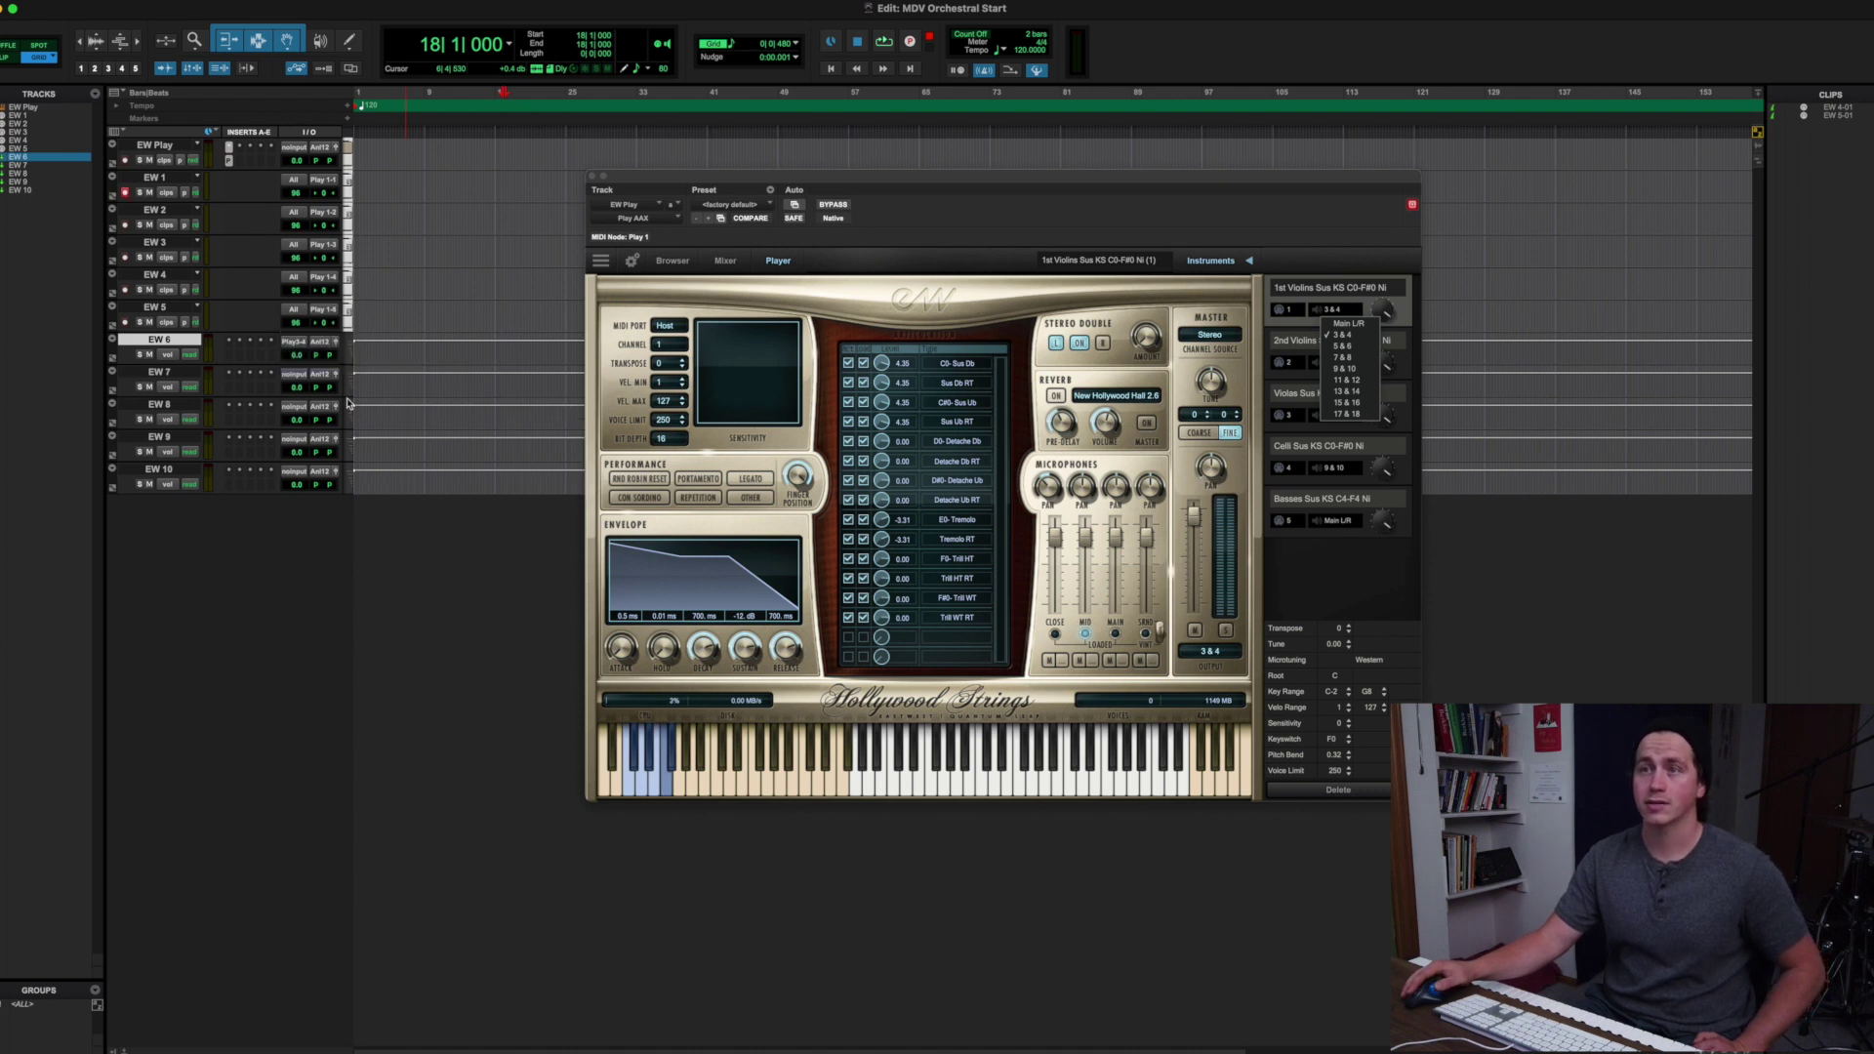
click(296, 406)
mouse_move(326, 420)
mouse_move(458, 420)
click(546, 454)
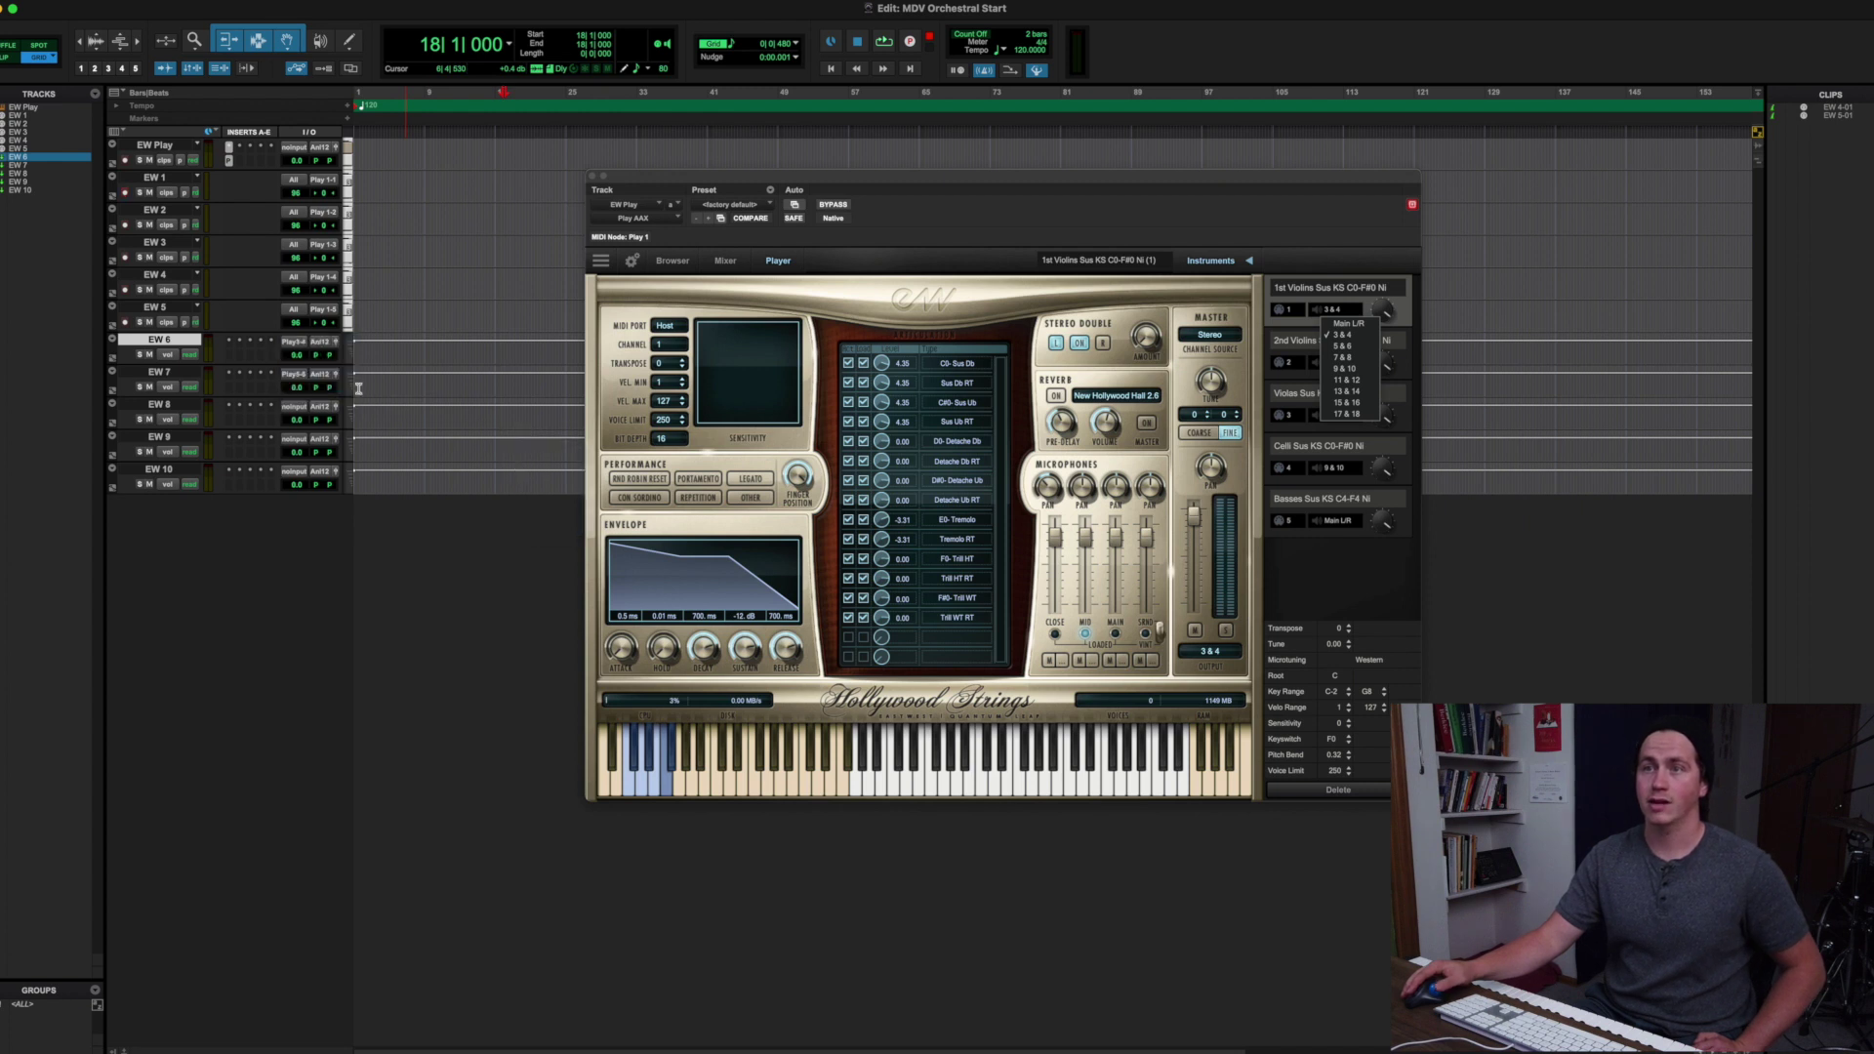
Set the inputs of aux tracks EW 9 and EW 10 to the EW Play plug-in outputs Play9-10 and Play11-12 respectively
click(293, 438)
mouse_move(342, 455)
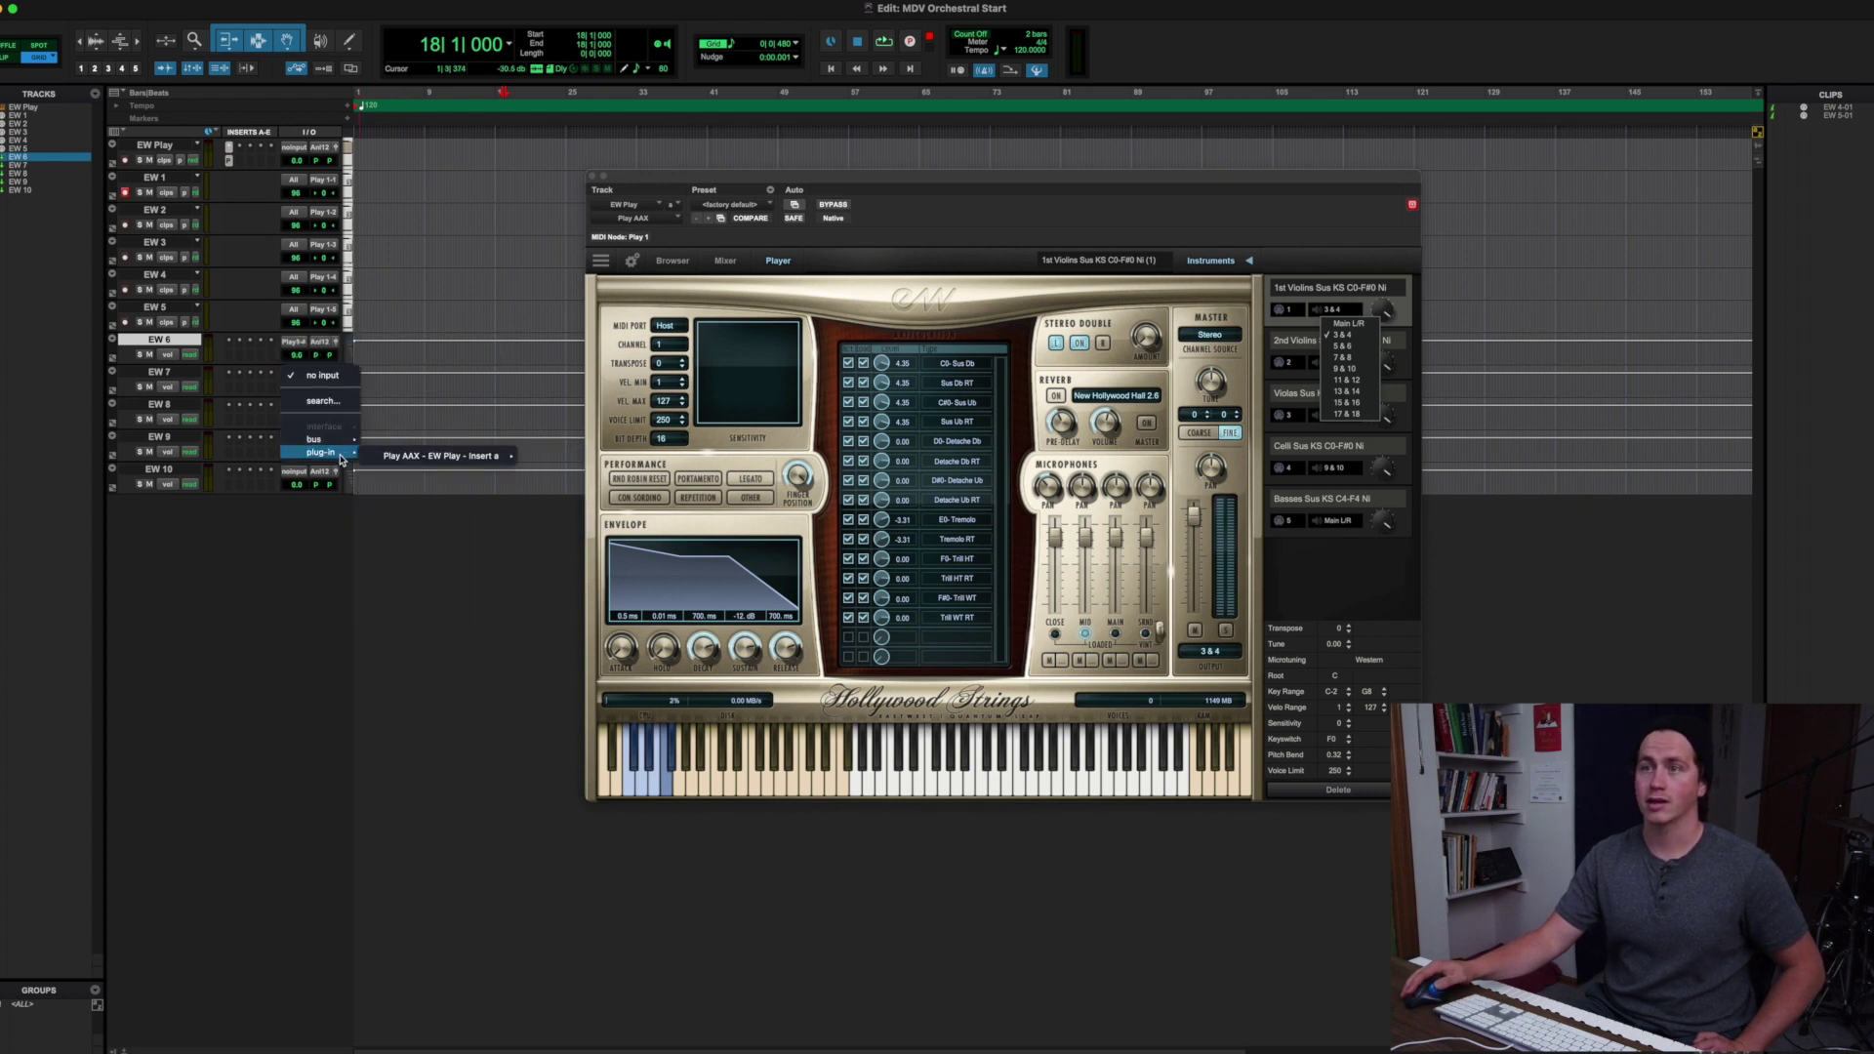
mouse_move(468, 456)
click(545, 509)
click(296, 472)
mouse_move(327, 485)
mouse_move(512, 490)
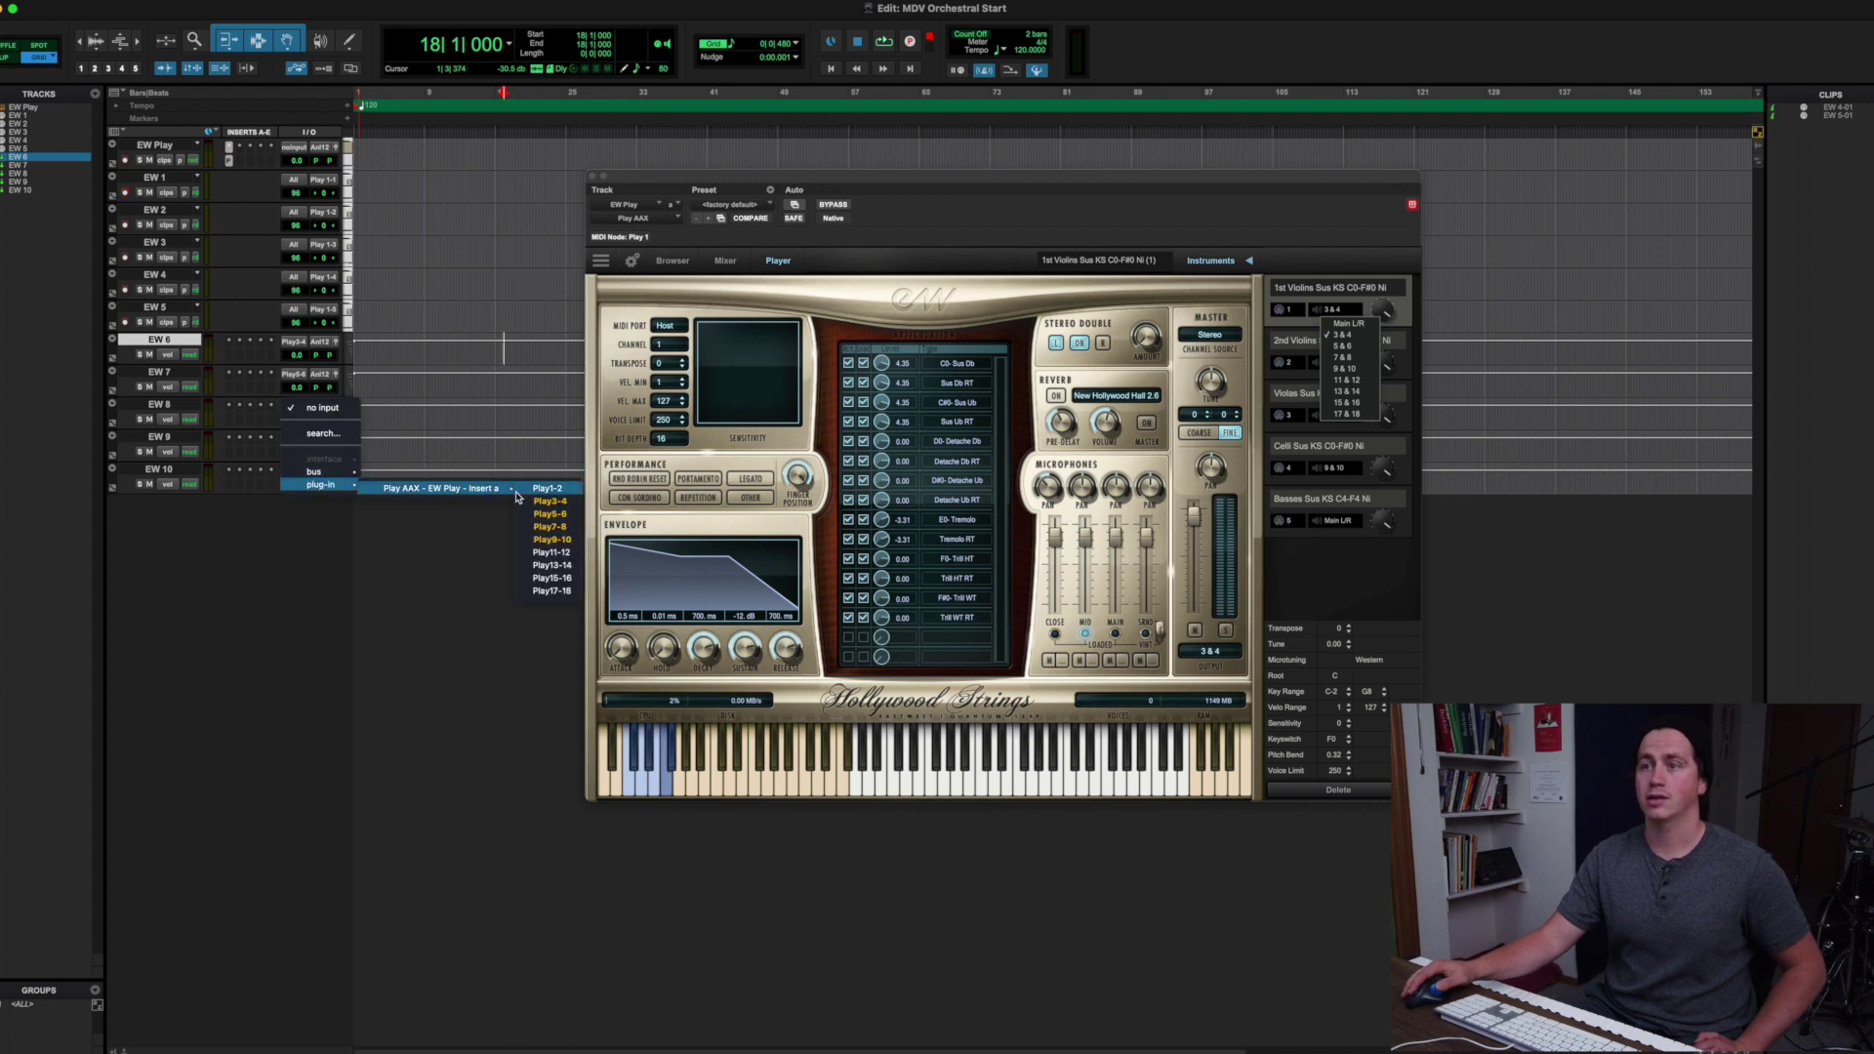
click(551, 553)
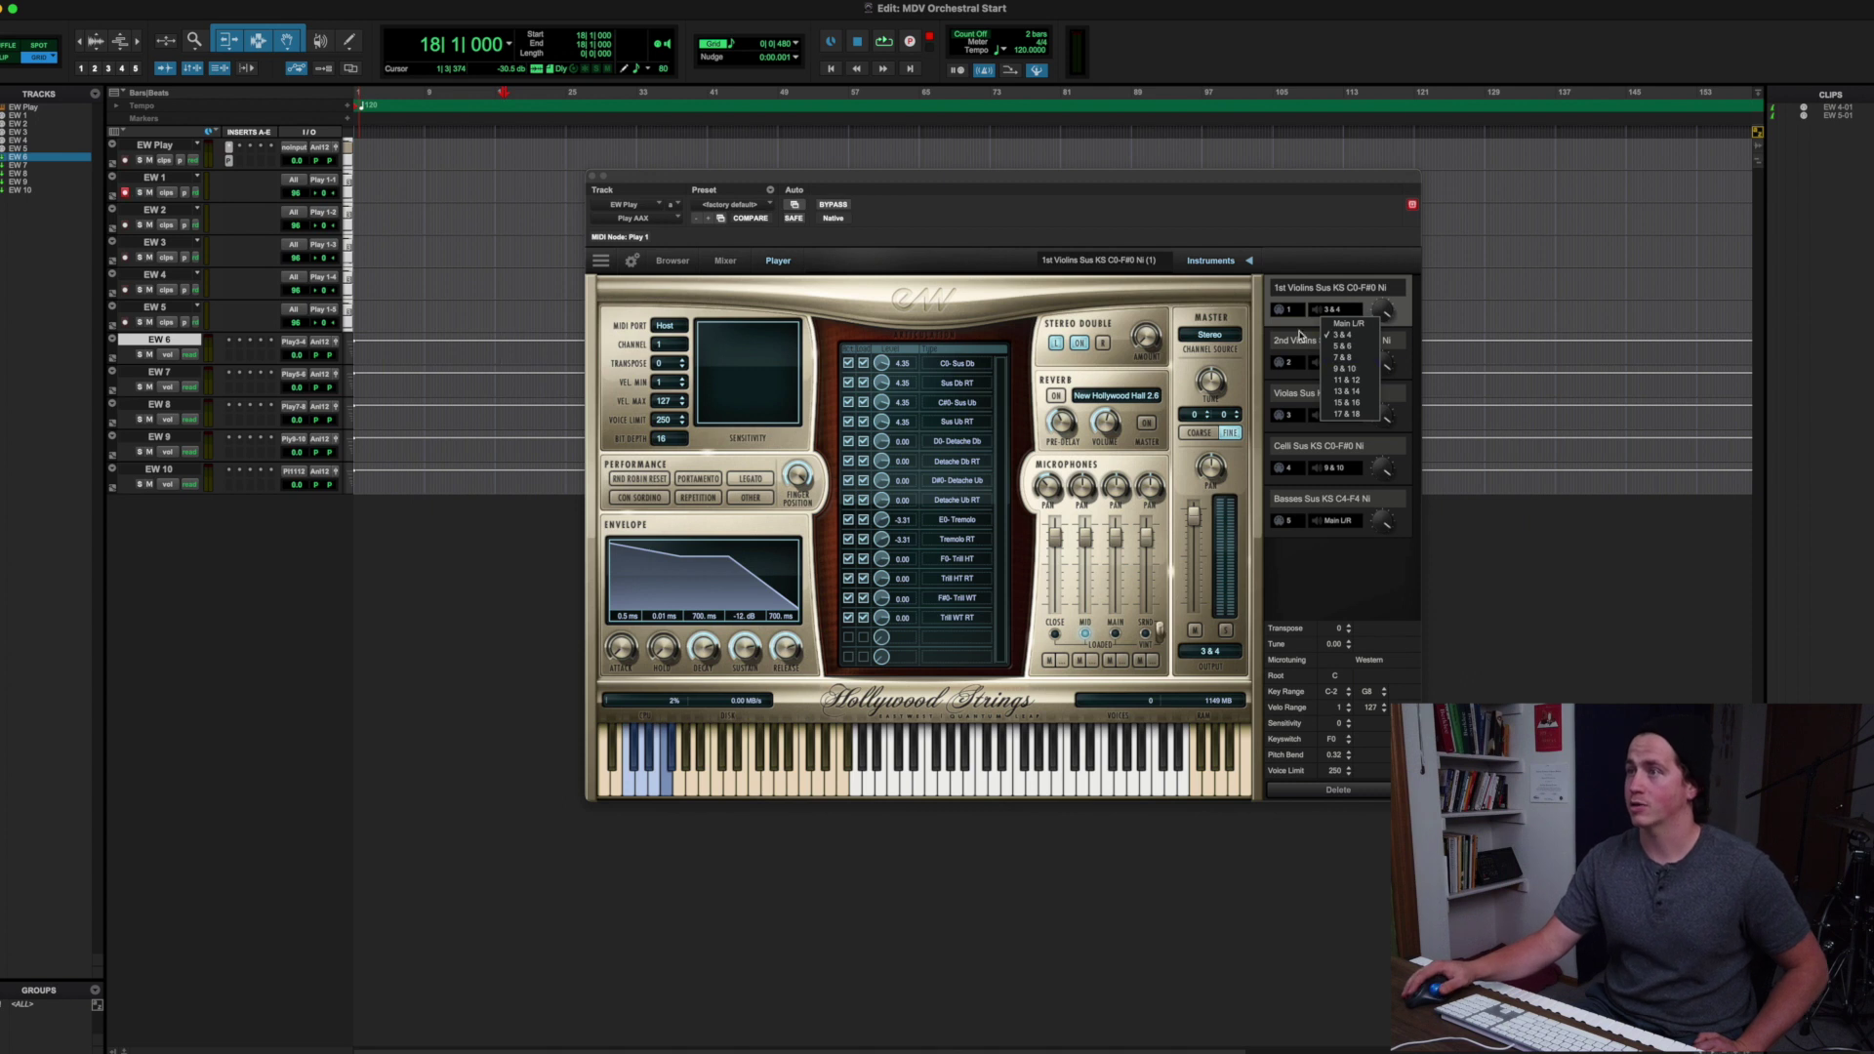
Route the Basses section in Play to outputs 11 & 12
click(1344, 345)
click(1339, 521)
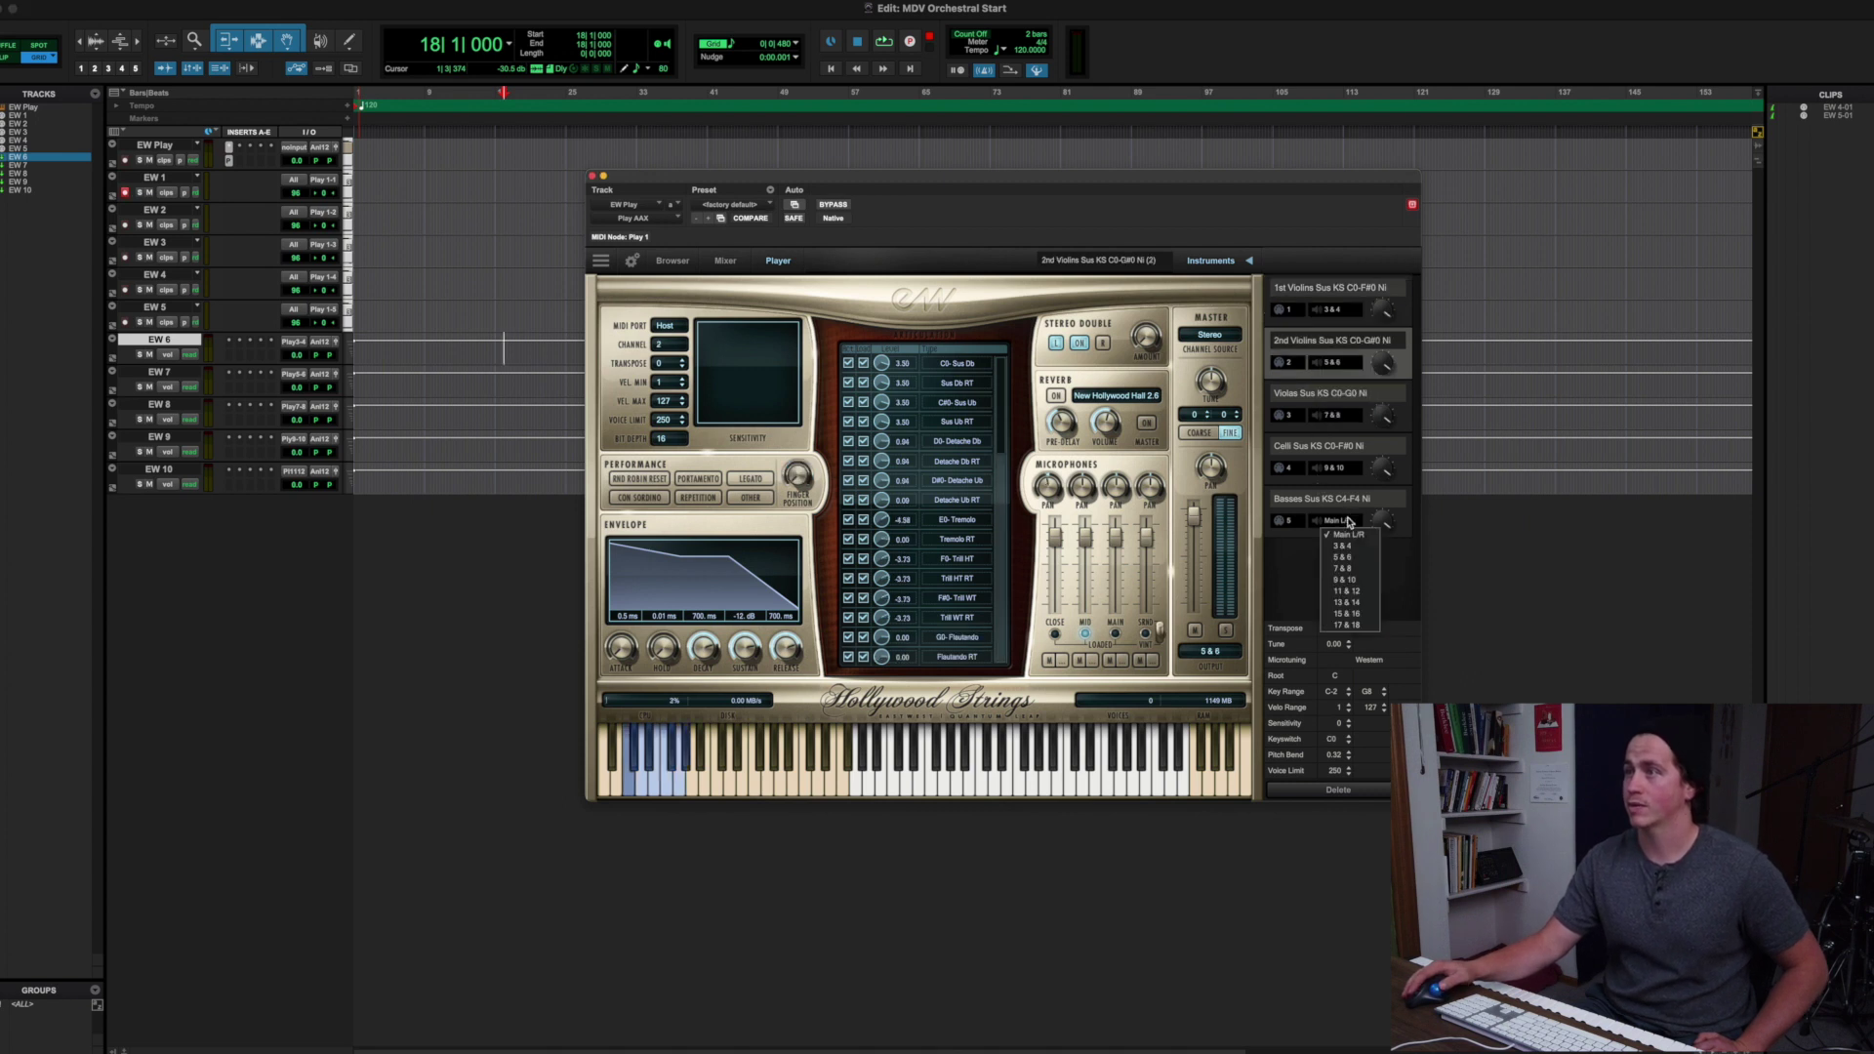
click(1347, 590)
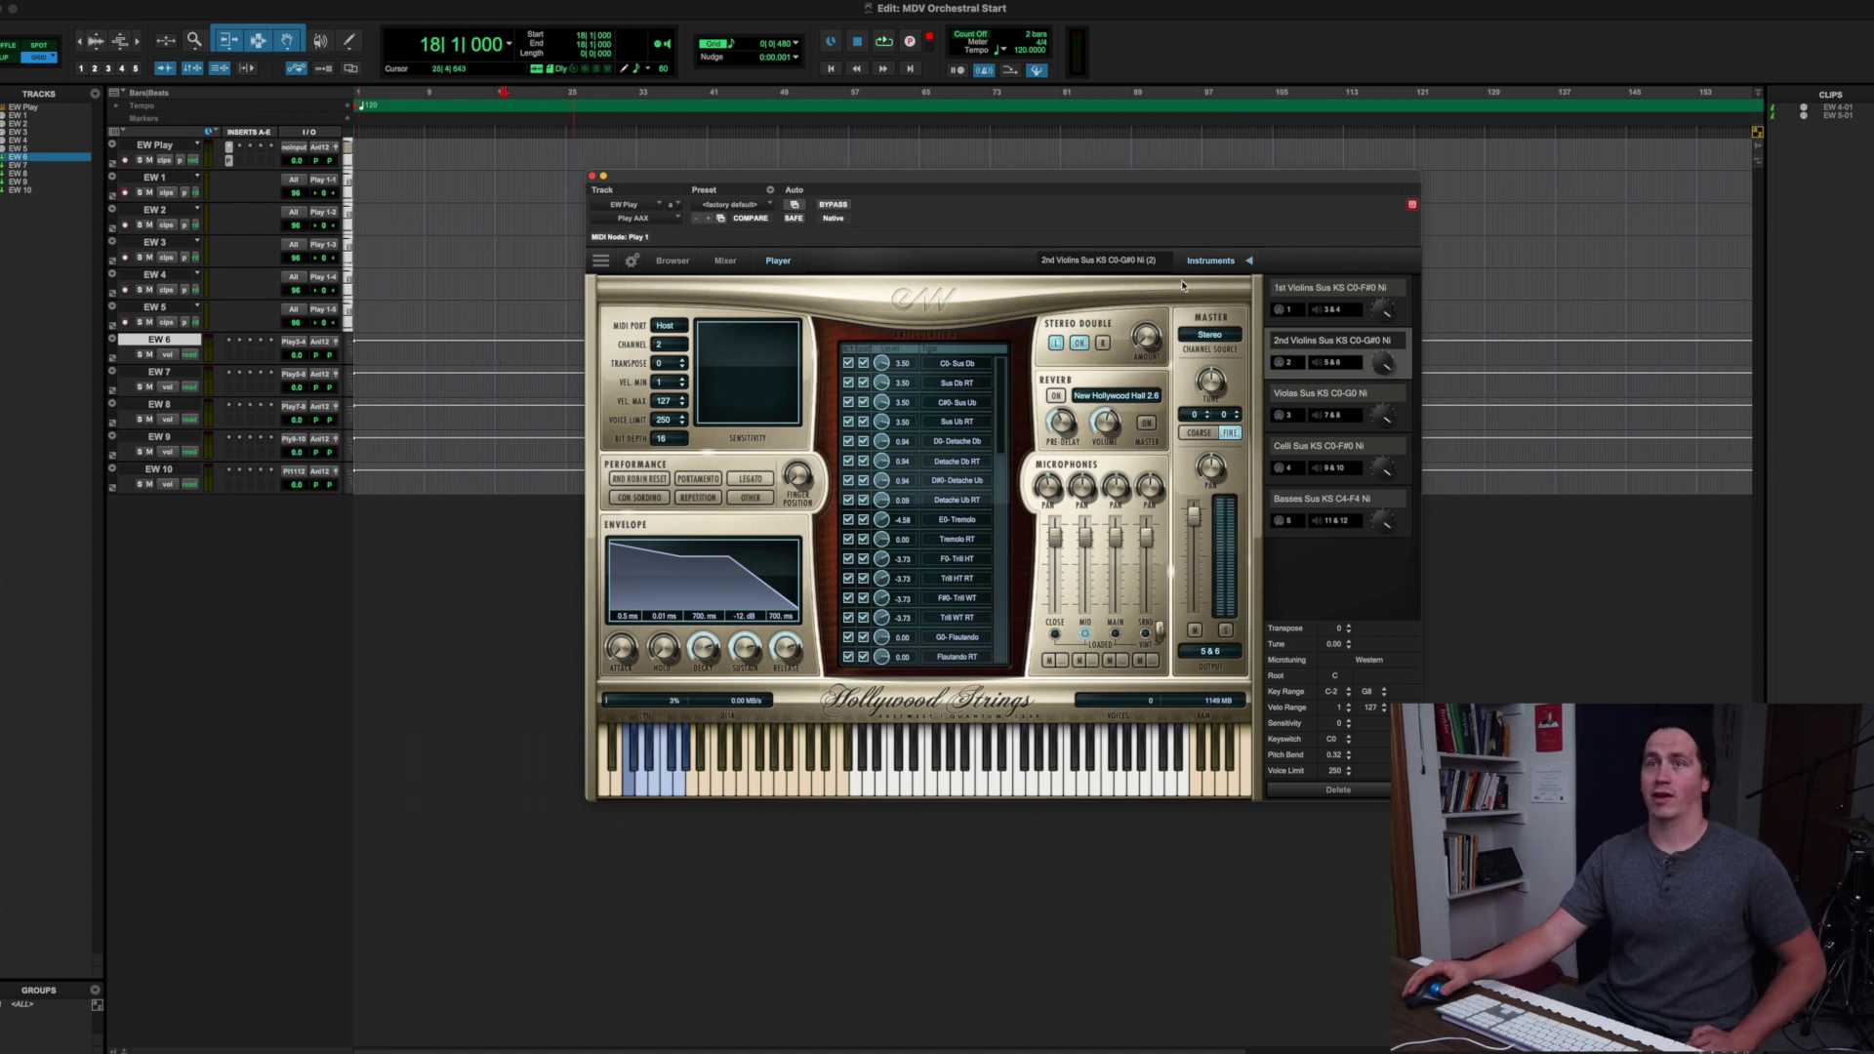
Check that EW 6 takes its input from Play3-4, and audition armed EW 1 to check its audio on EW 6
click(124, 193)
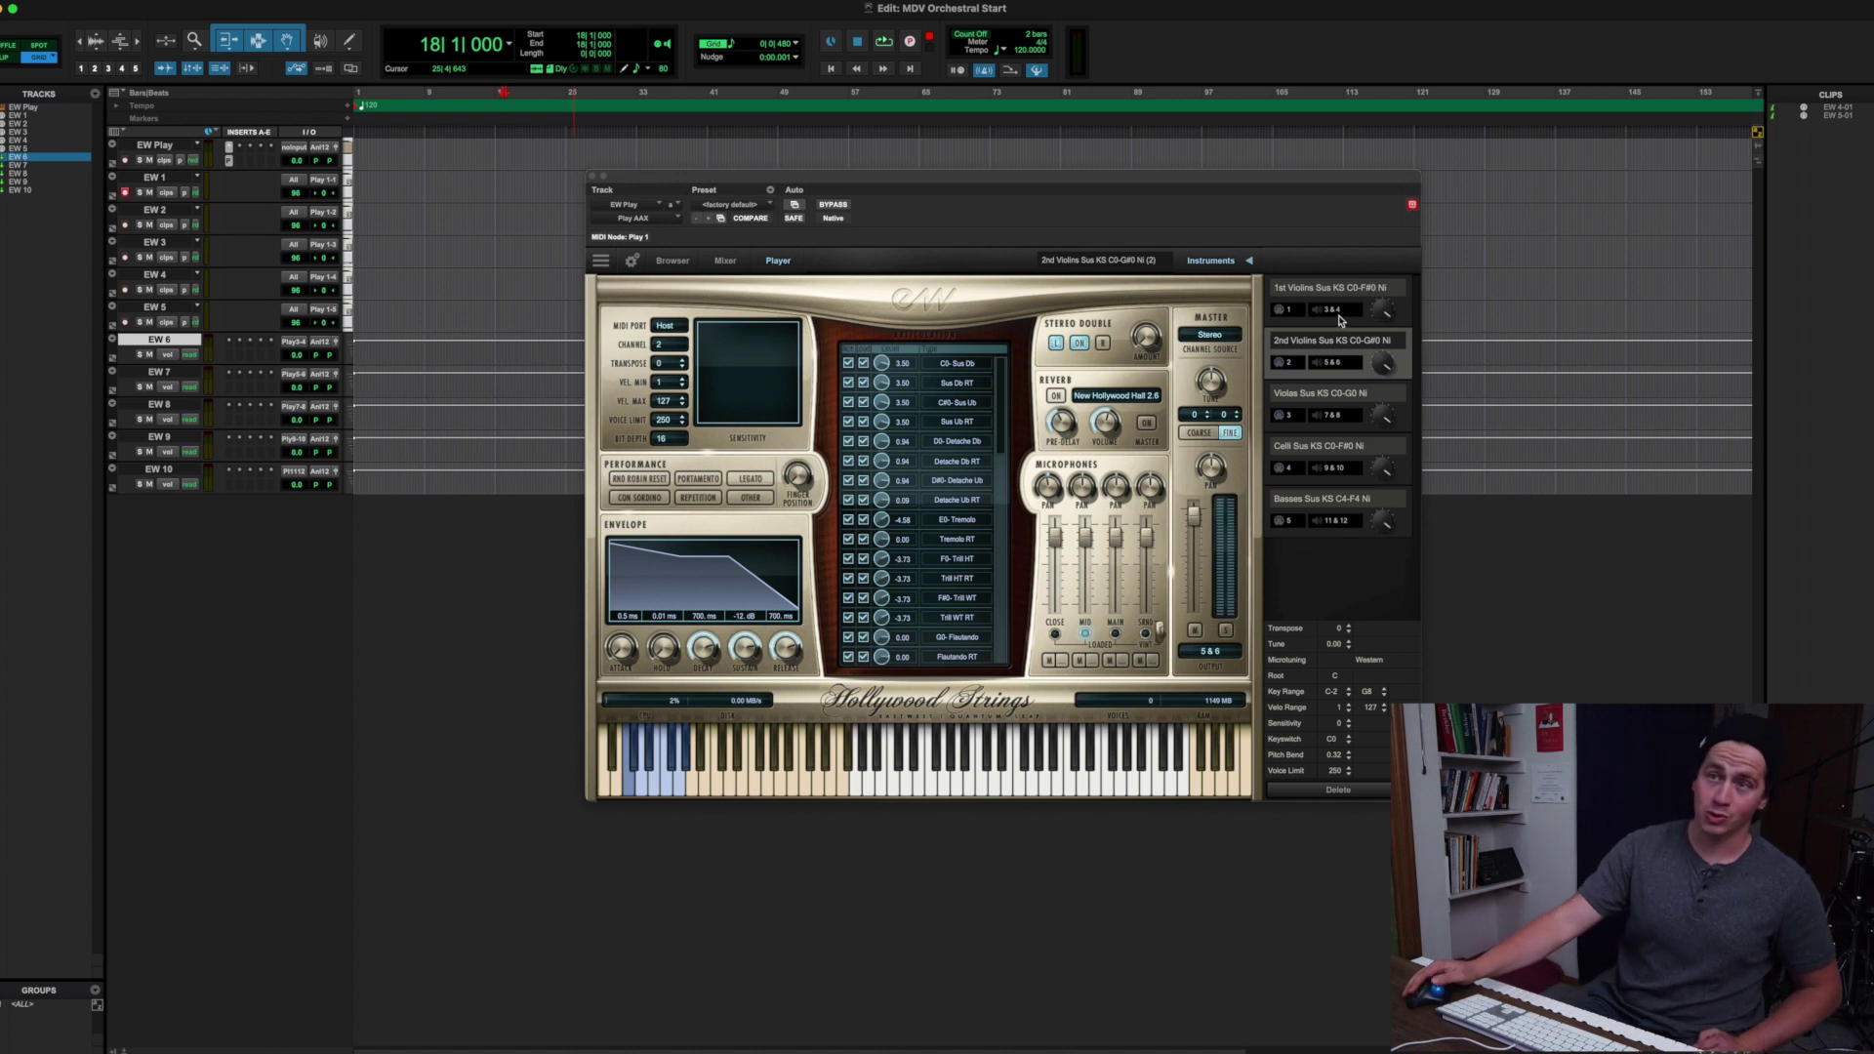
click(294, 345)
mouse_move(327, 355)
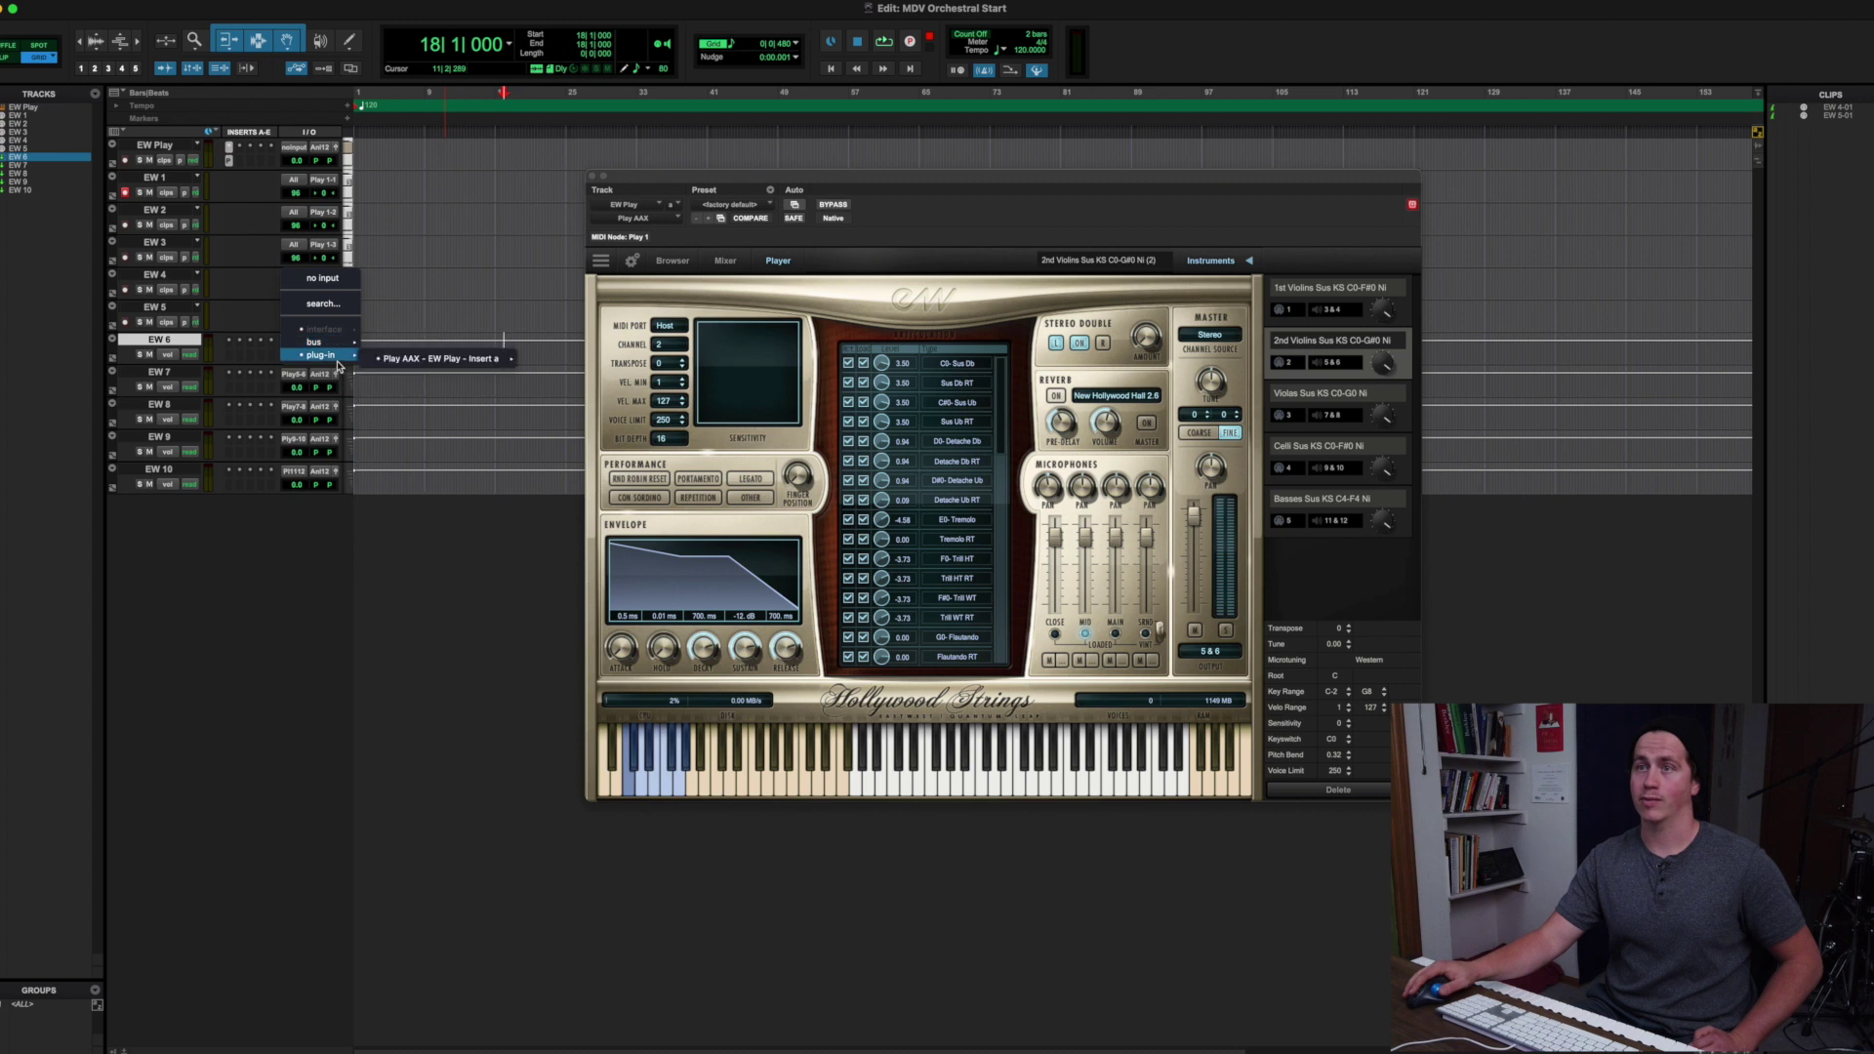
mouse_move(413, 364)
click(543, 372)
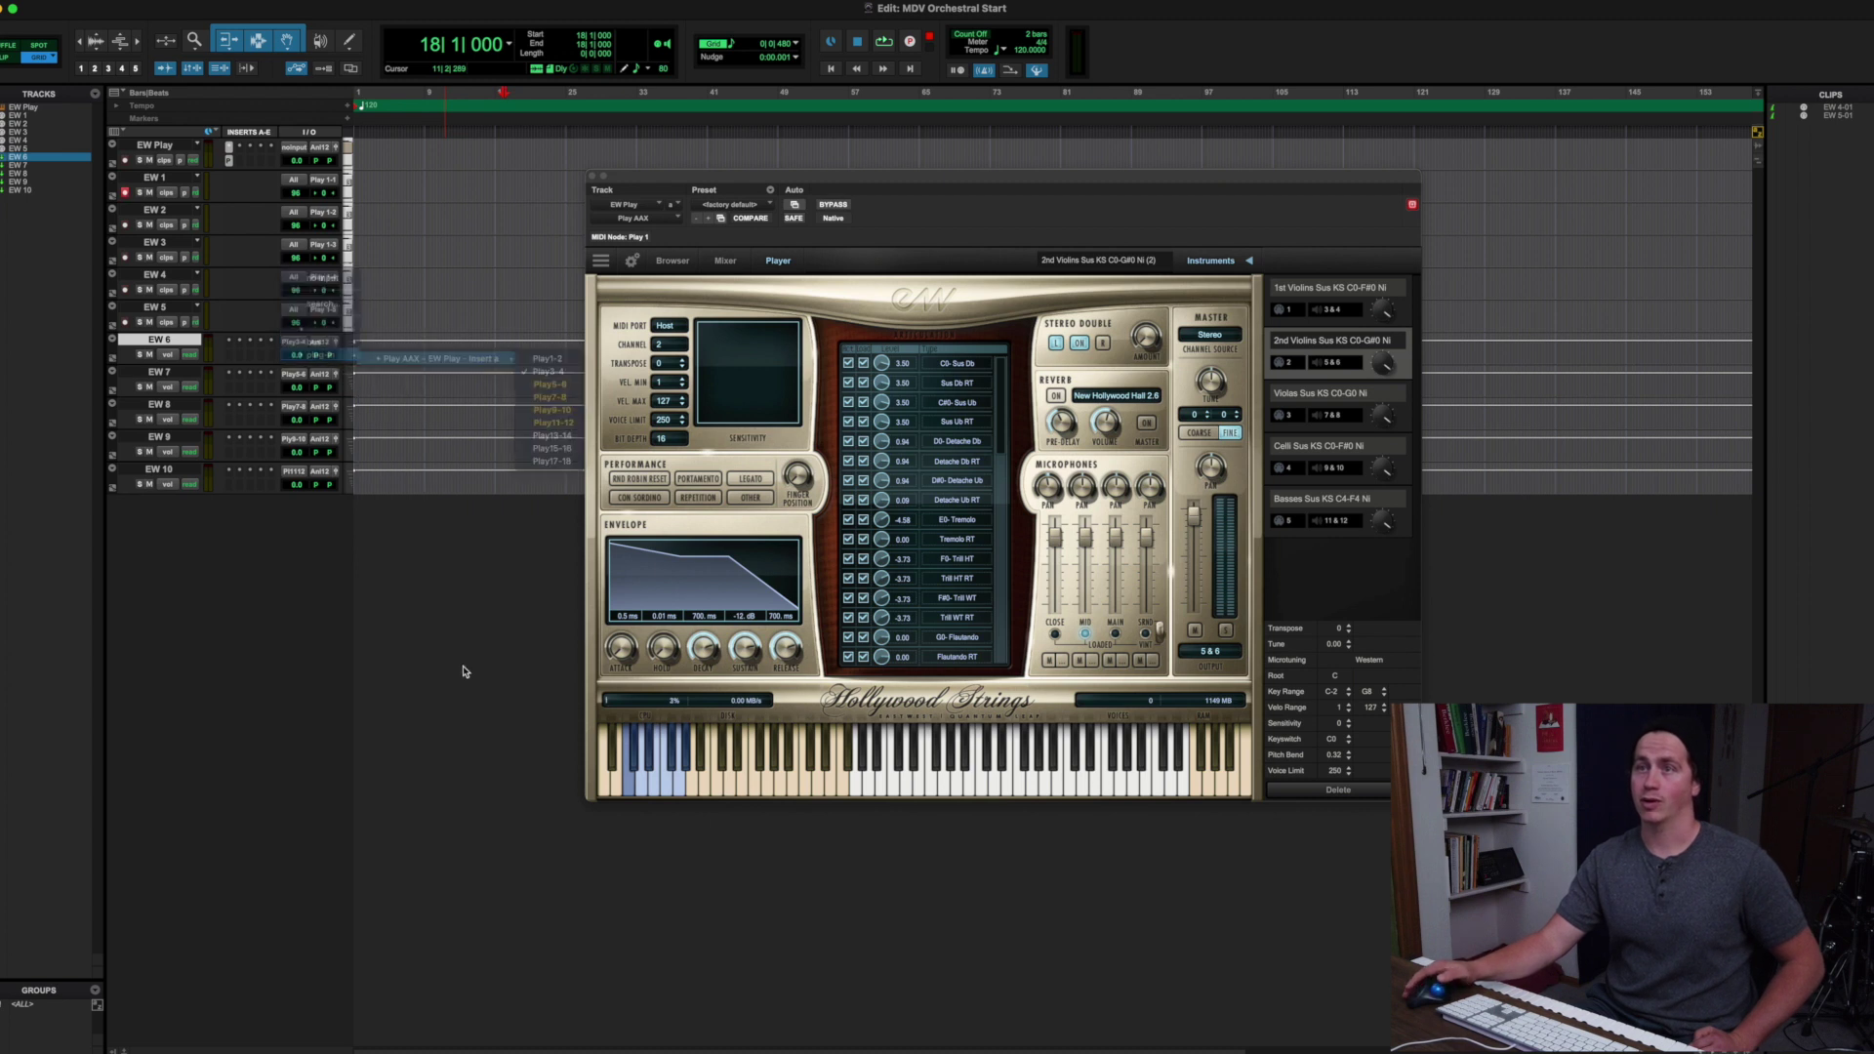
click(139, 179)
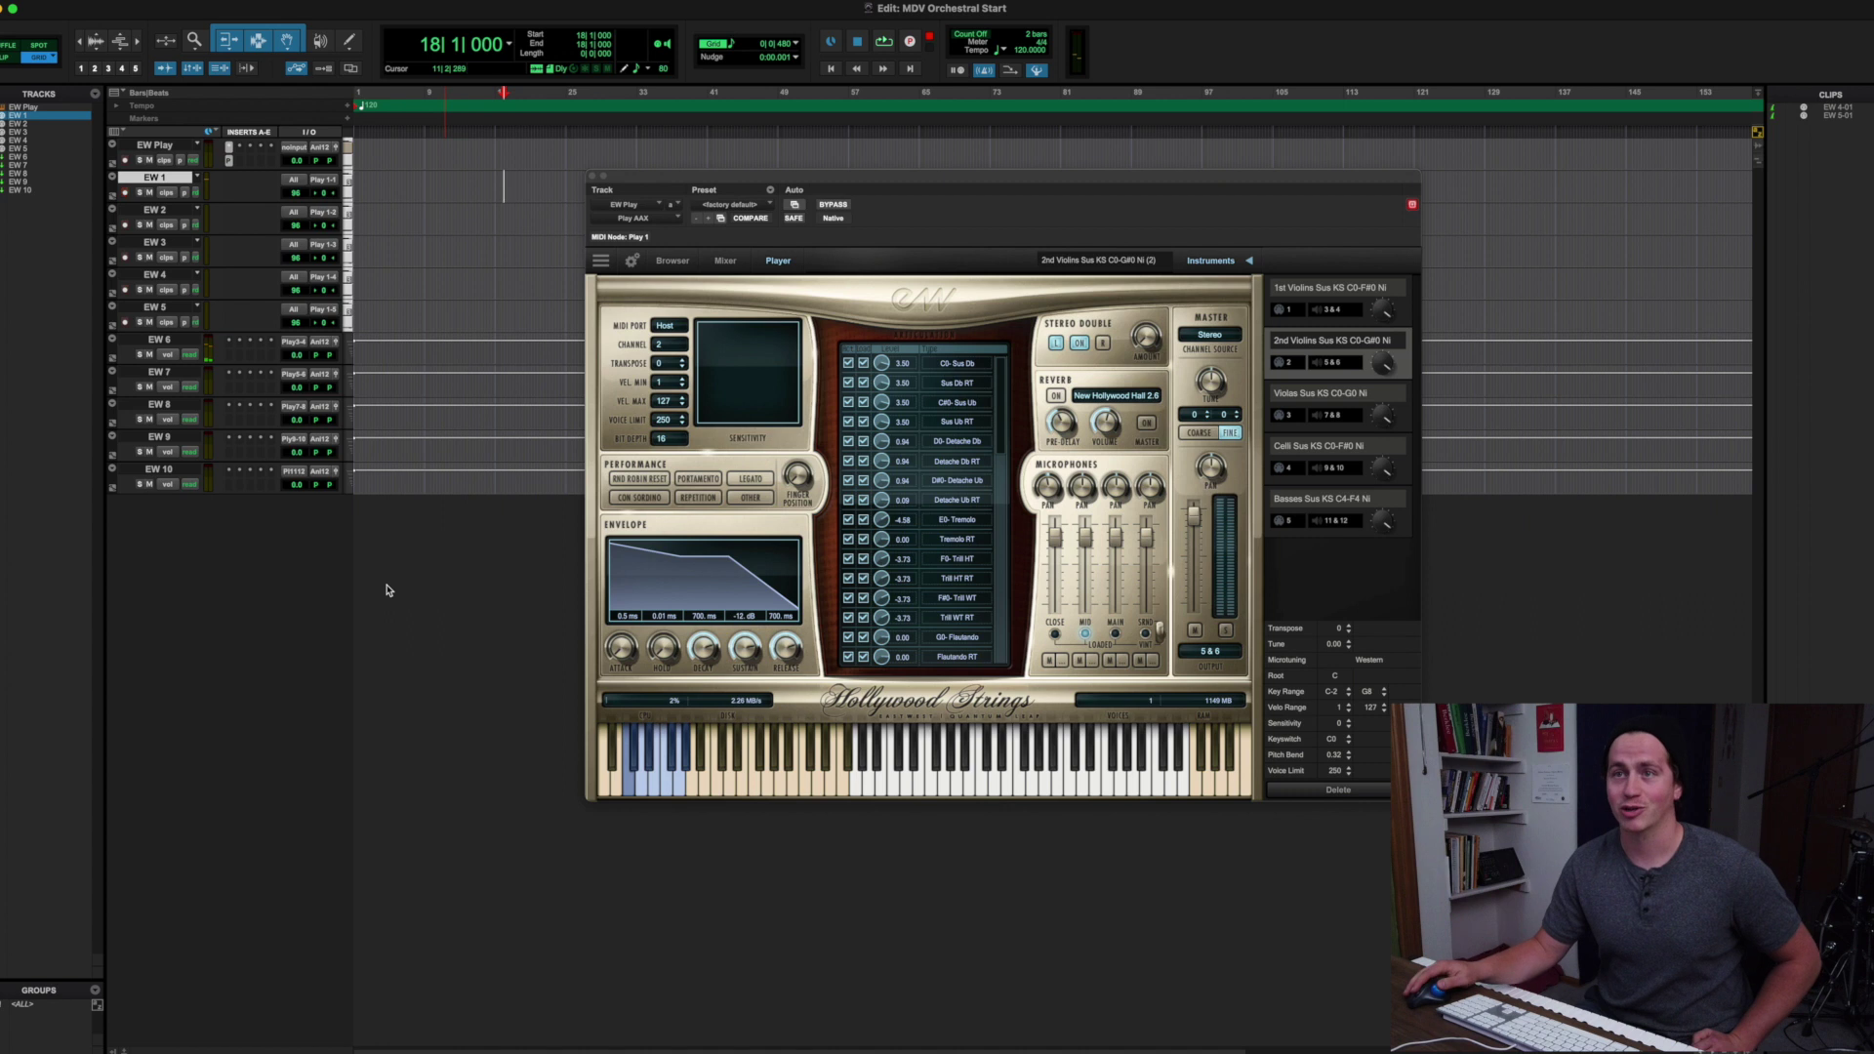
click(156, 341)
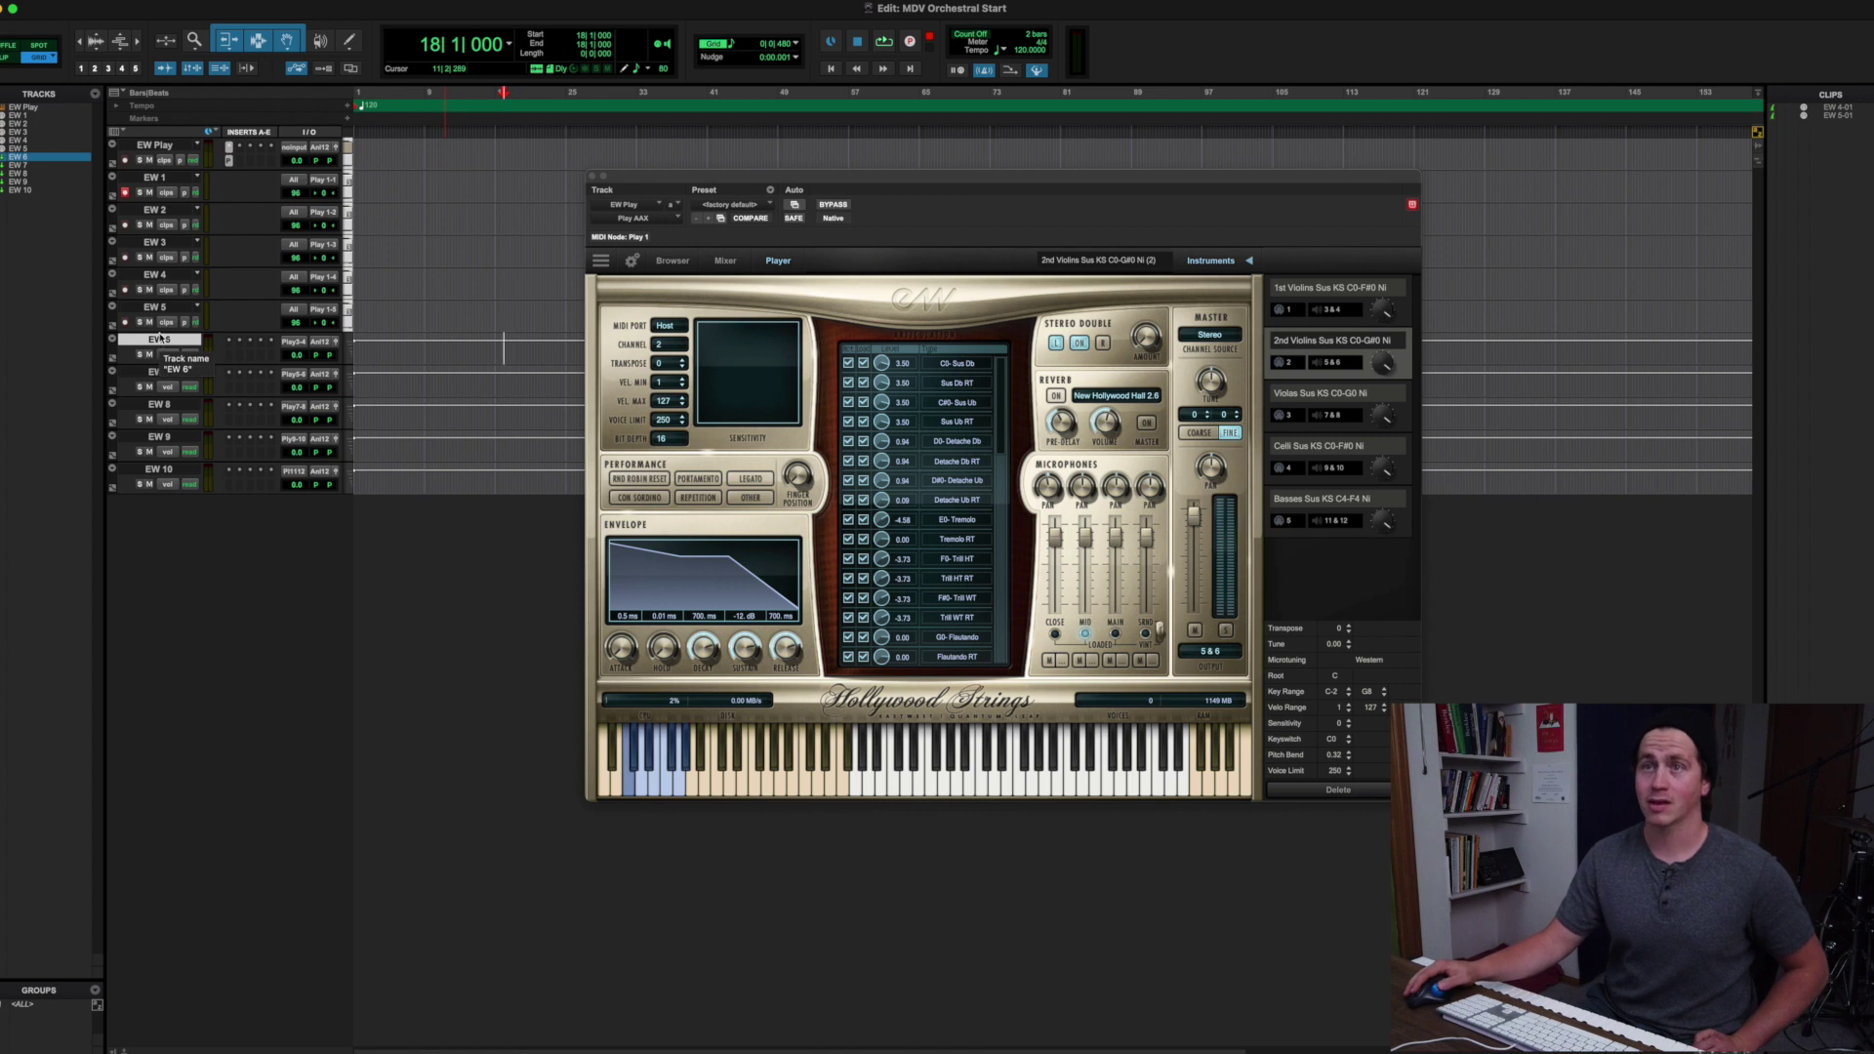
Rename MIDI tracks EW 1 through EW 5 as Violin 1, Violin 2, Viola, Cello and Bass
click(153, 177)
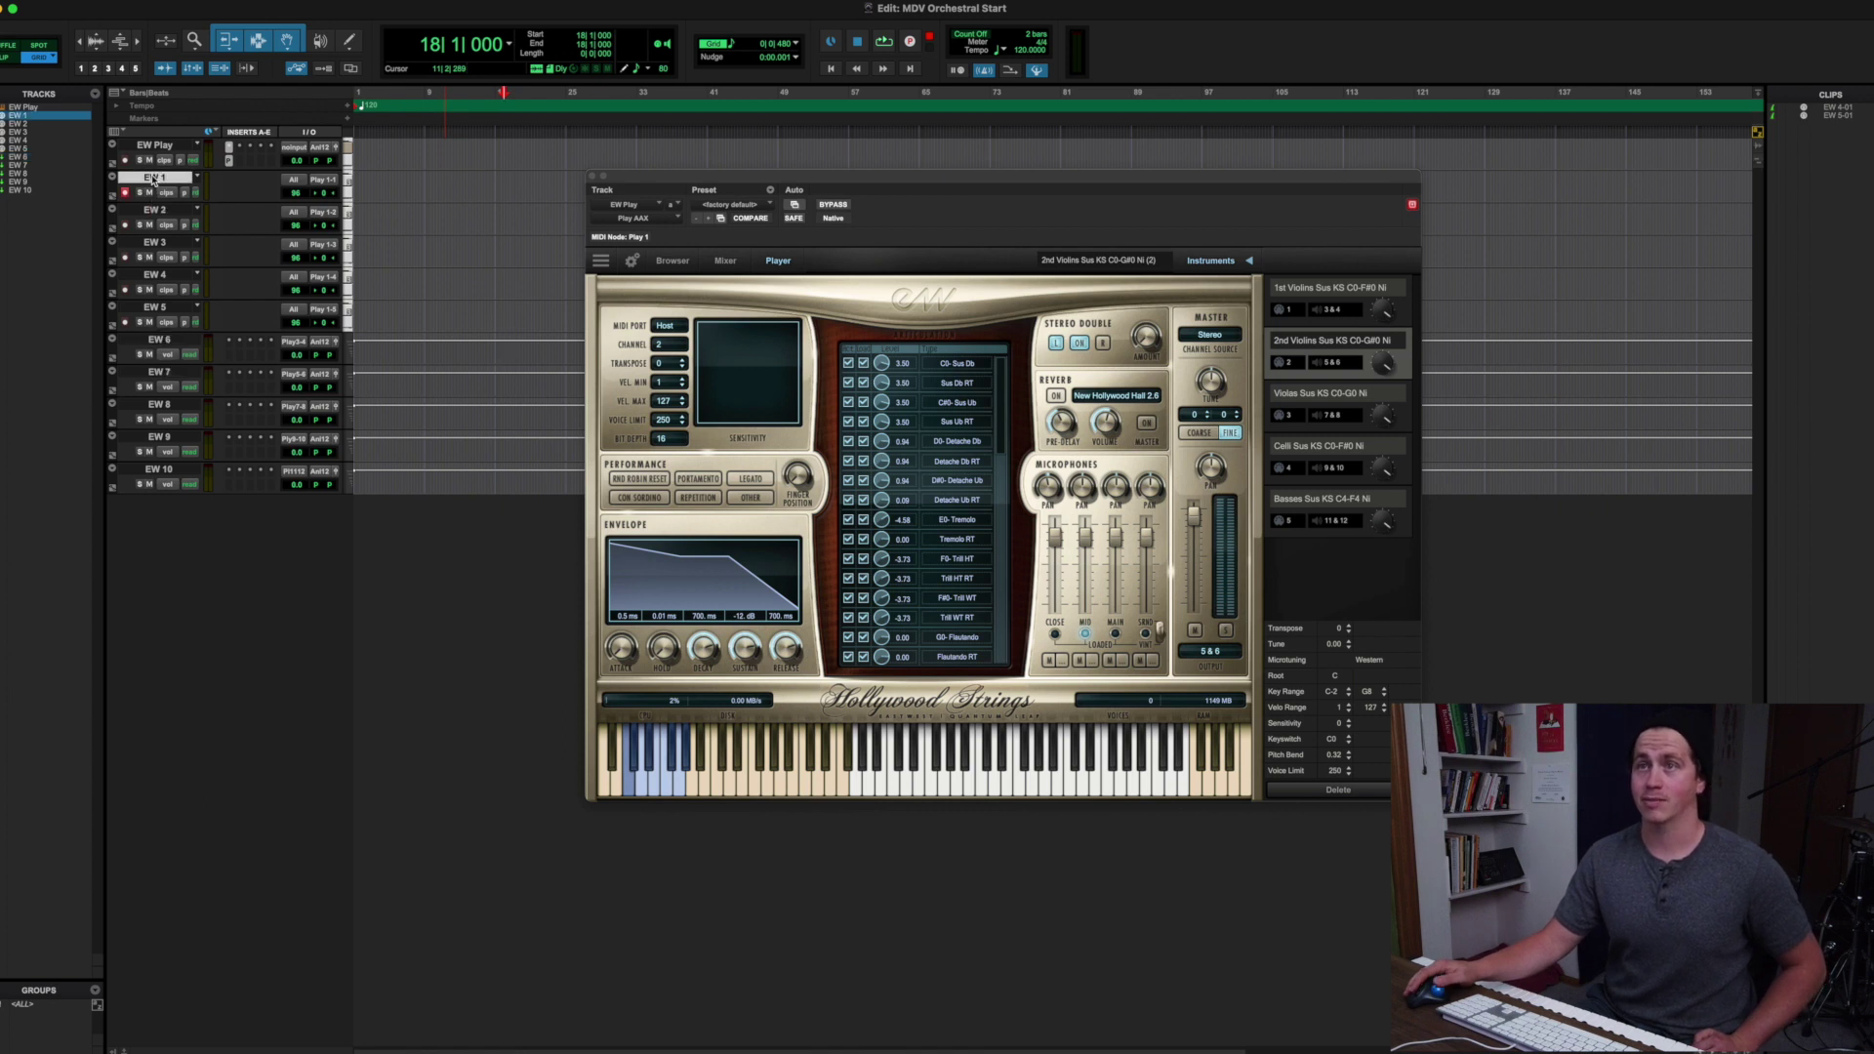
click(125, 224)
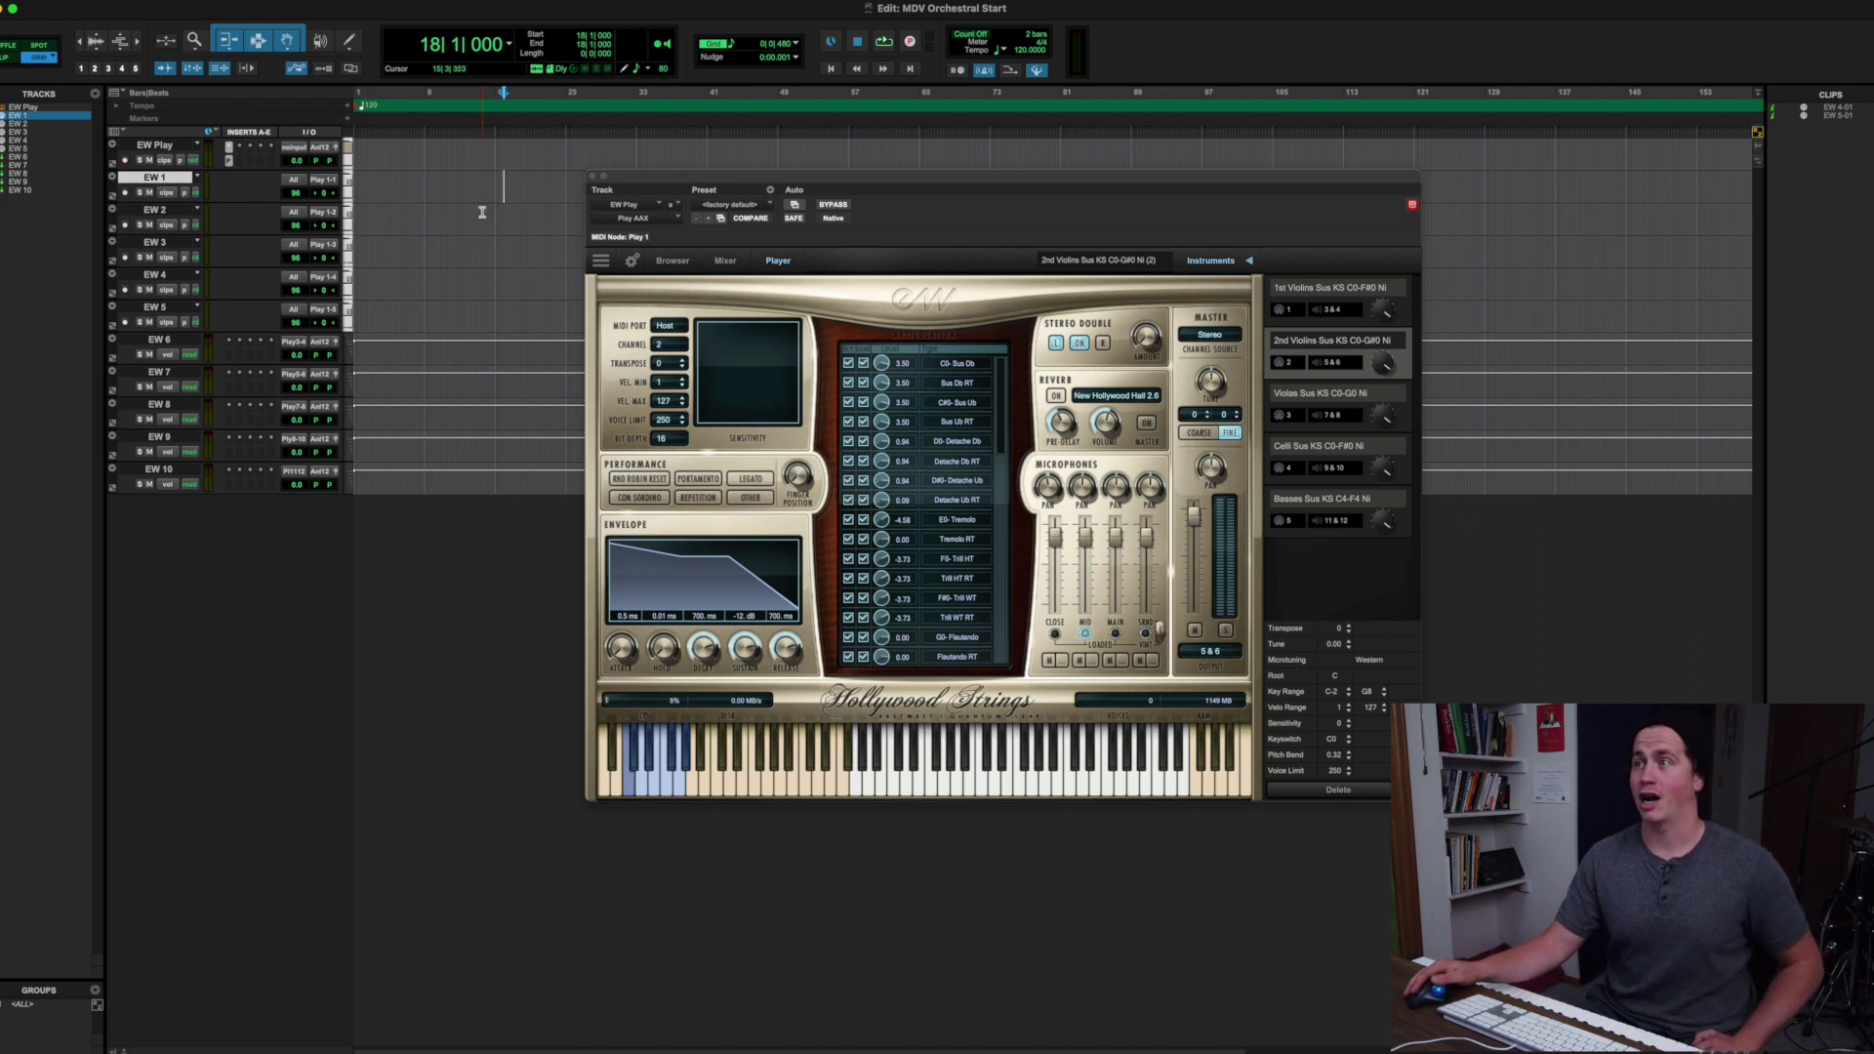
double_click(153, 180)
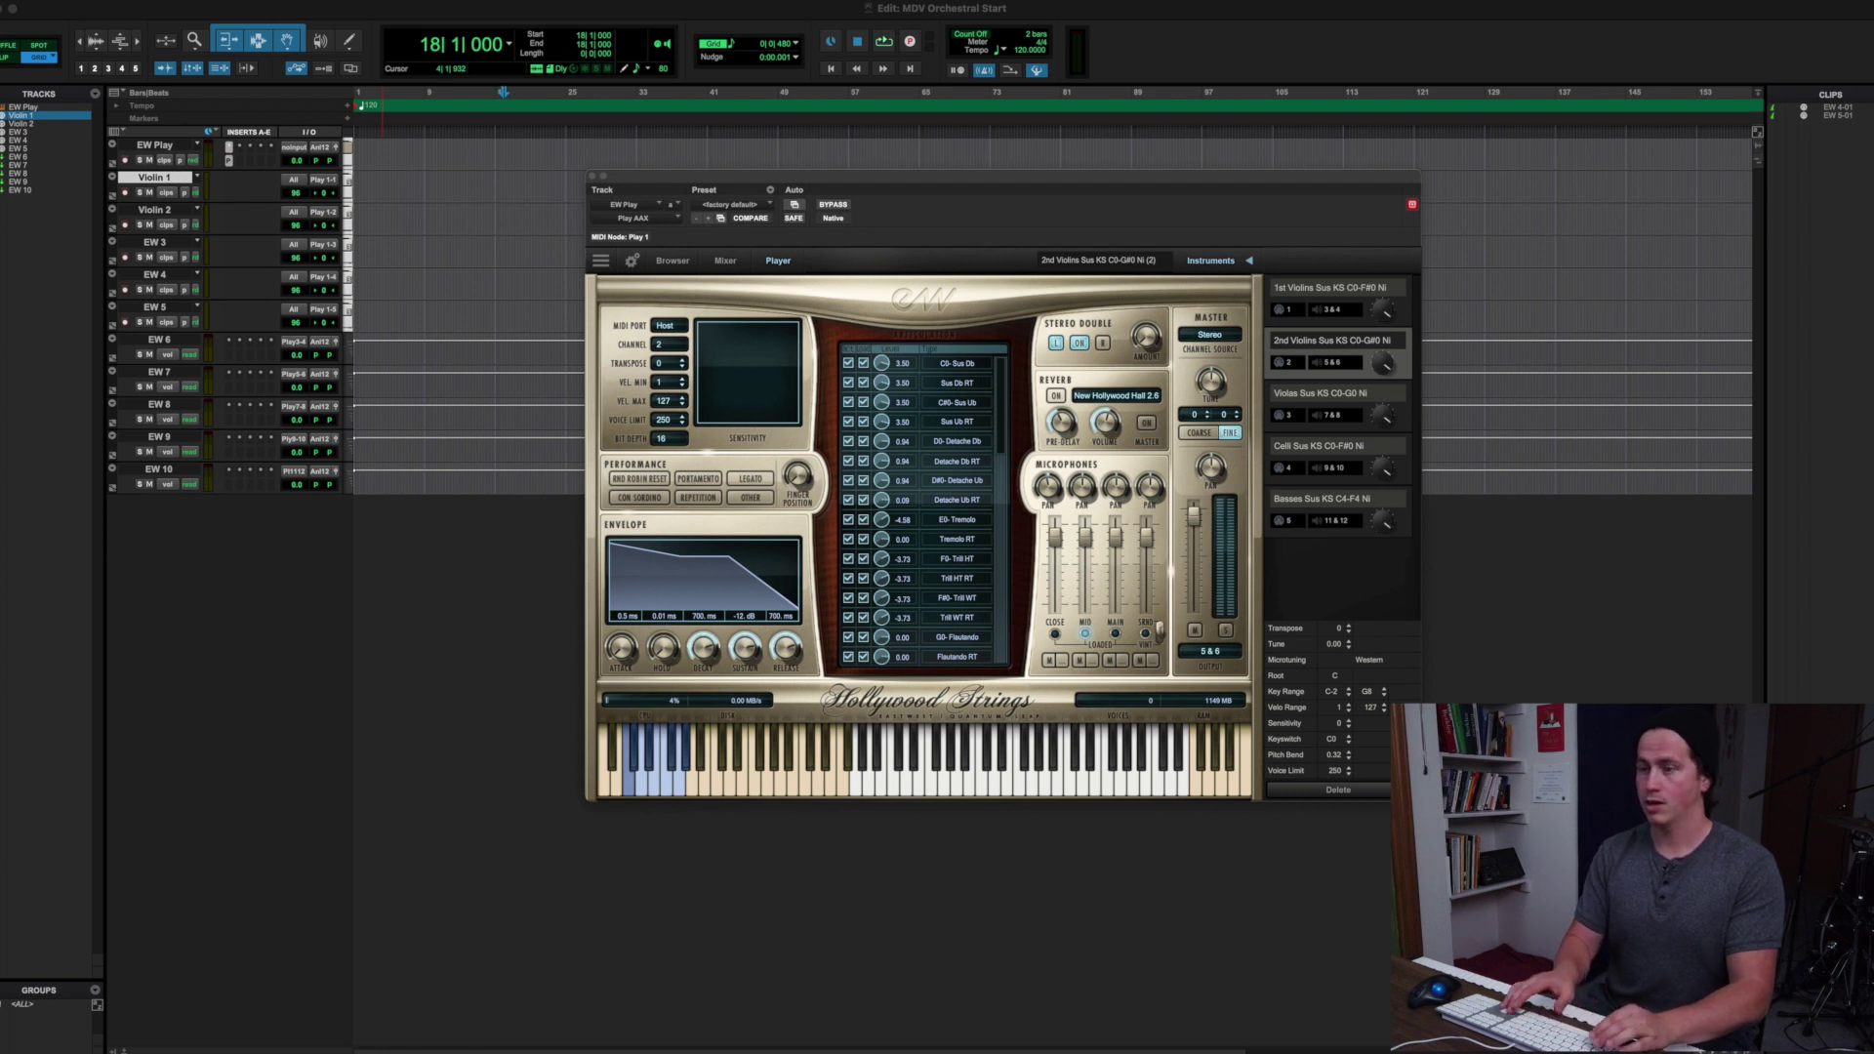
key(Return)
key(Return)
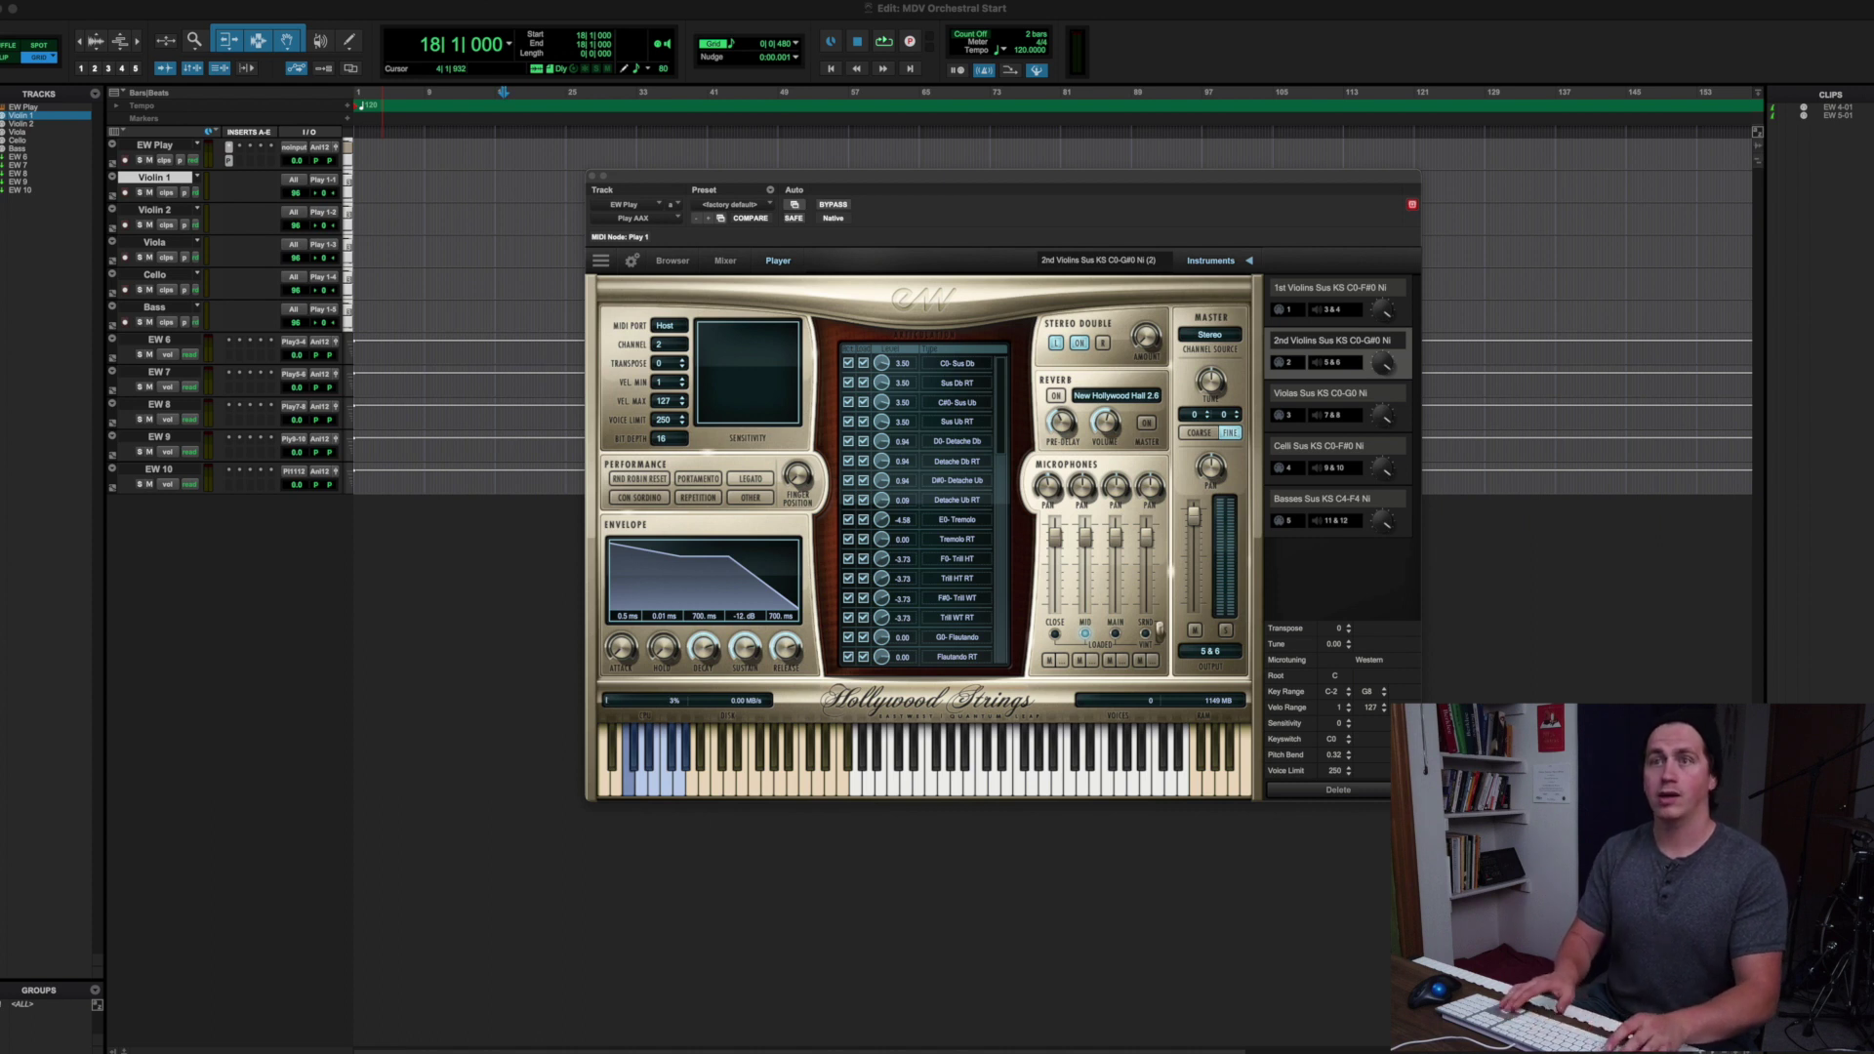
Rename aux tracks EW 6 through EW 10 as VIOLIN 1, VIOLIN 2, VIOLA, CELLO and BASS
key(Return)
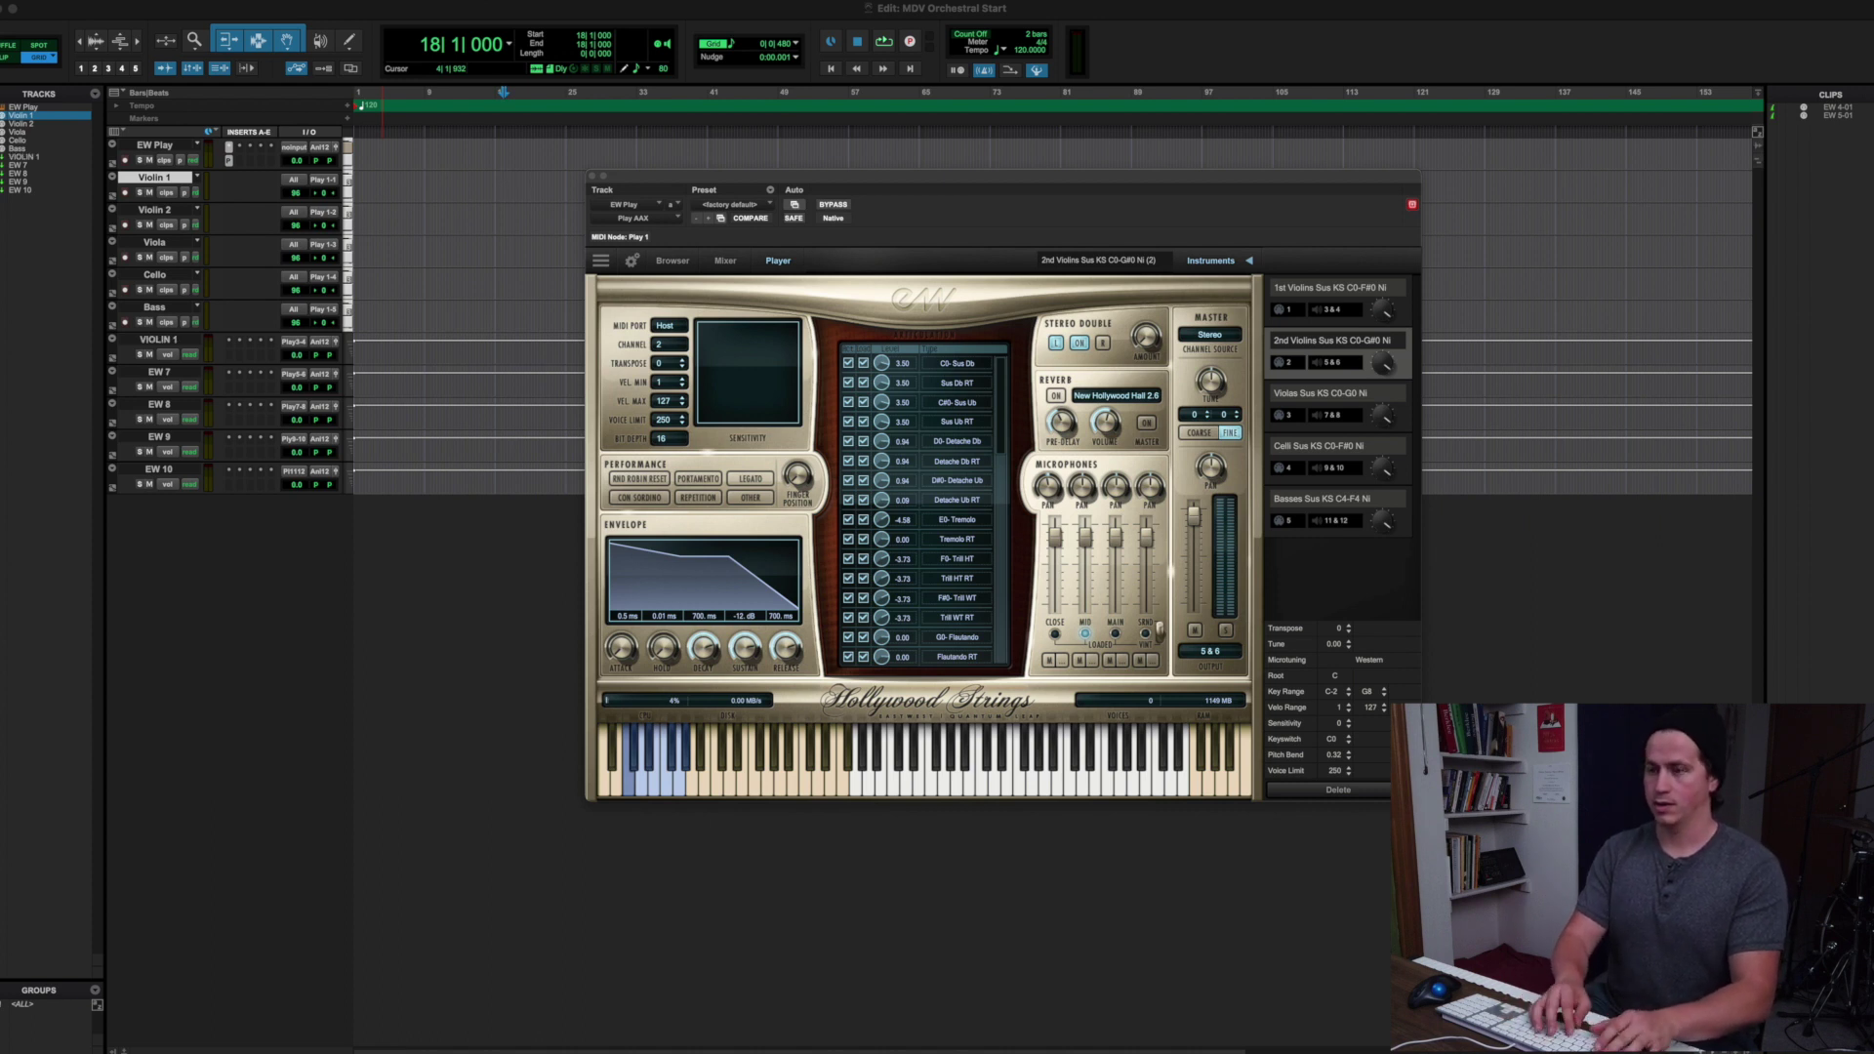
key(Return)
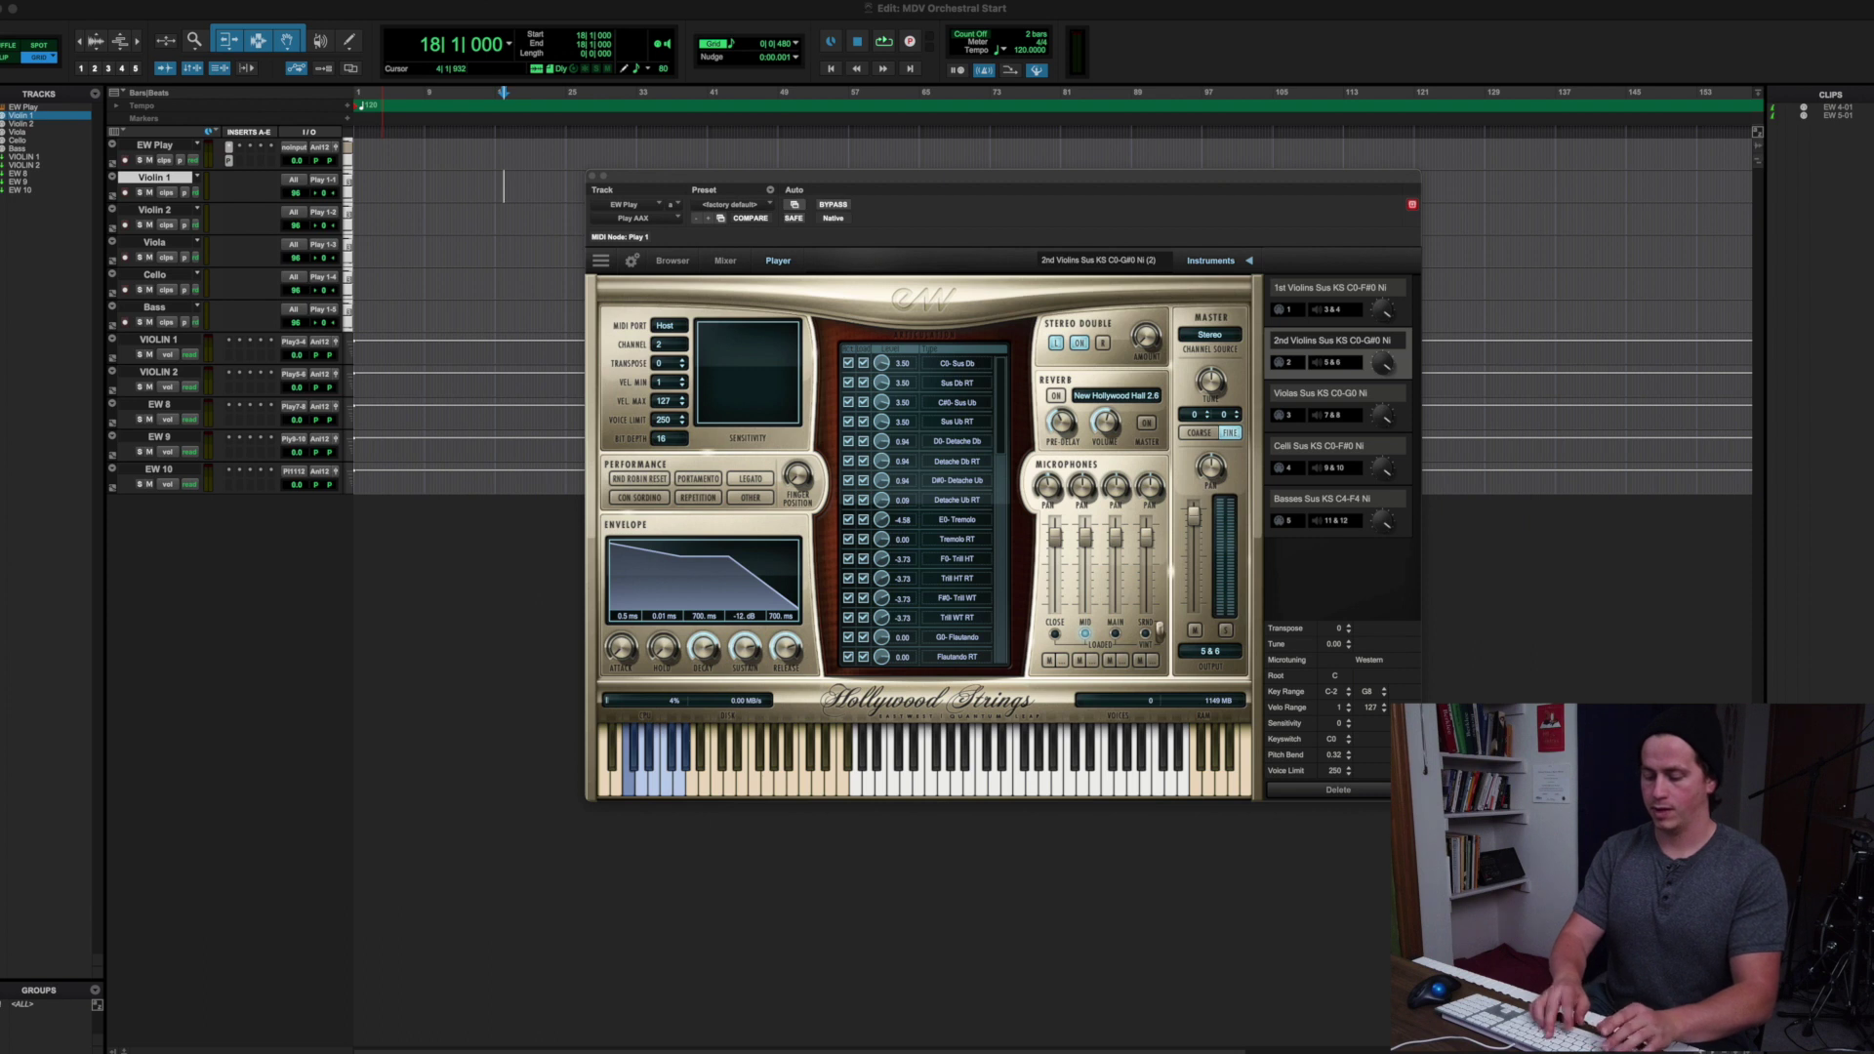
key(Return)
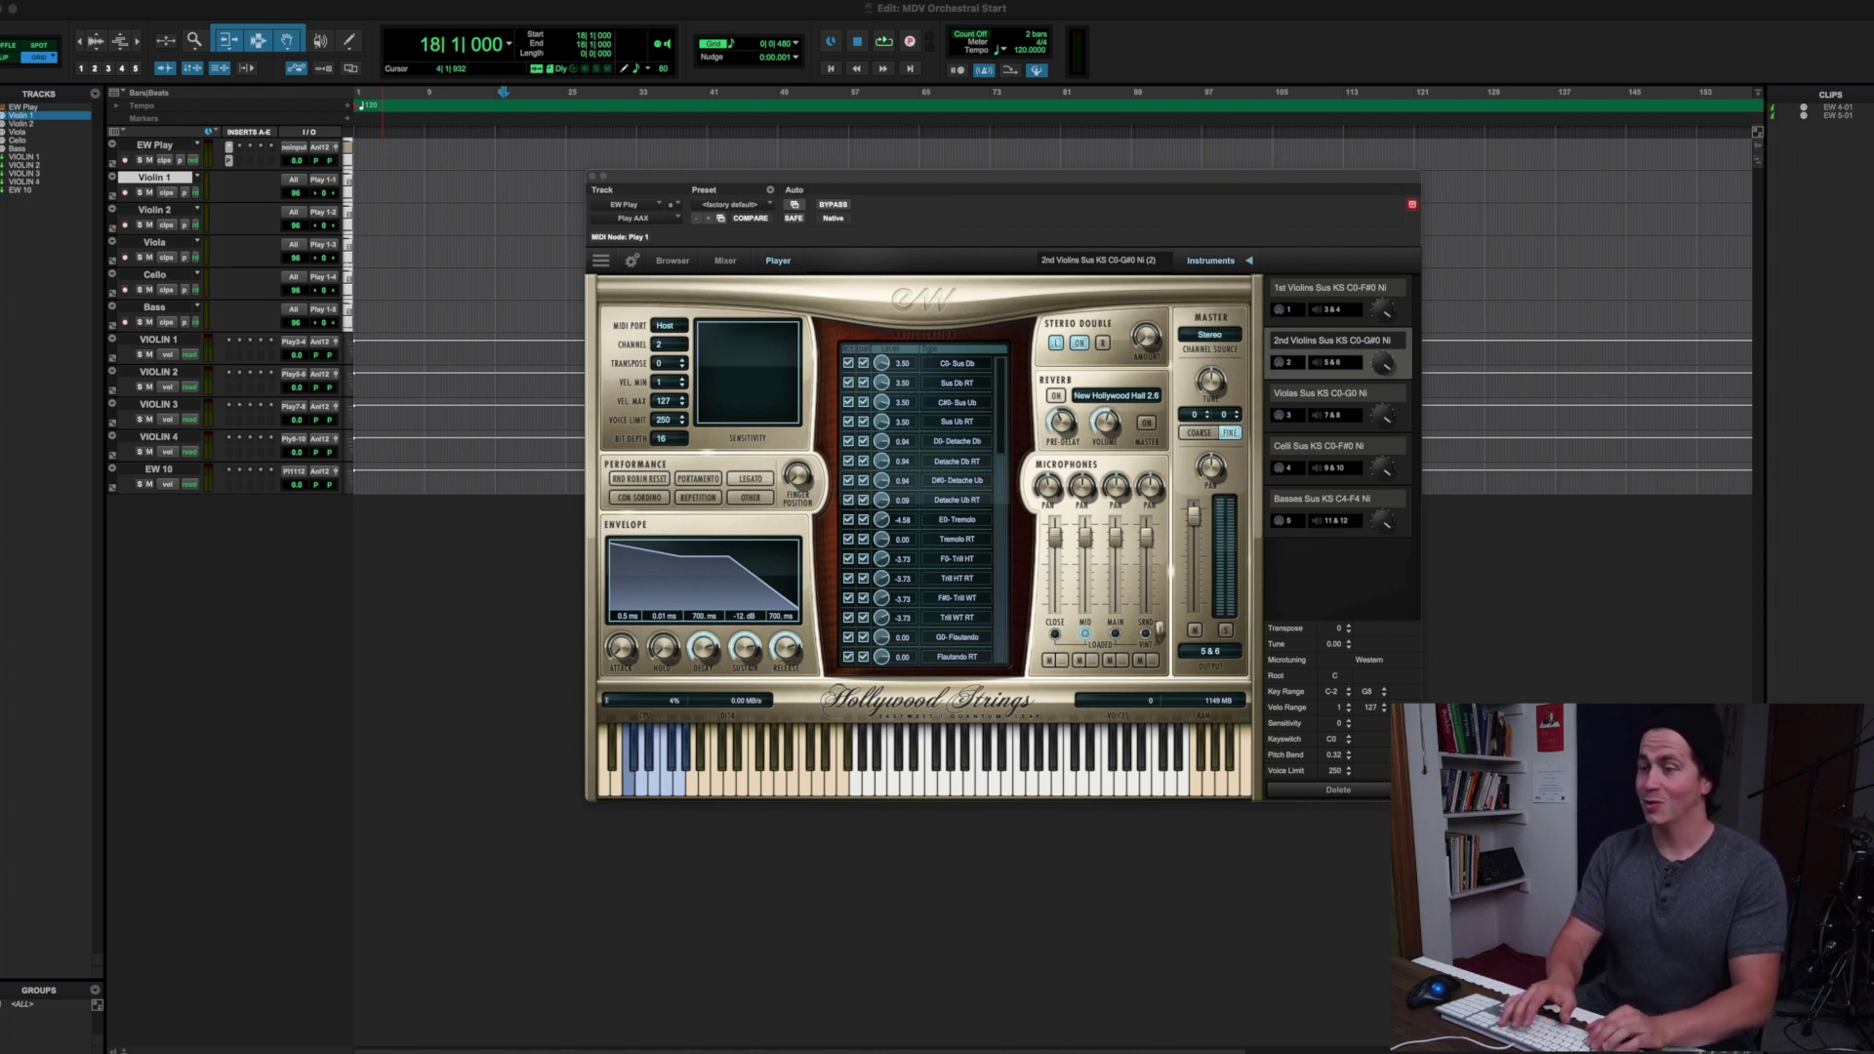
key(Return)
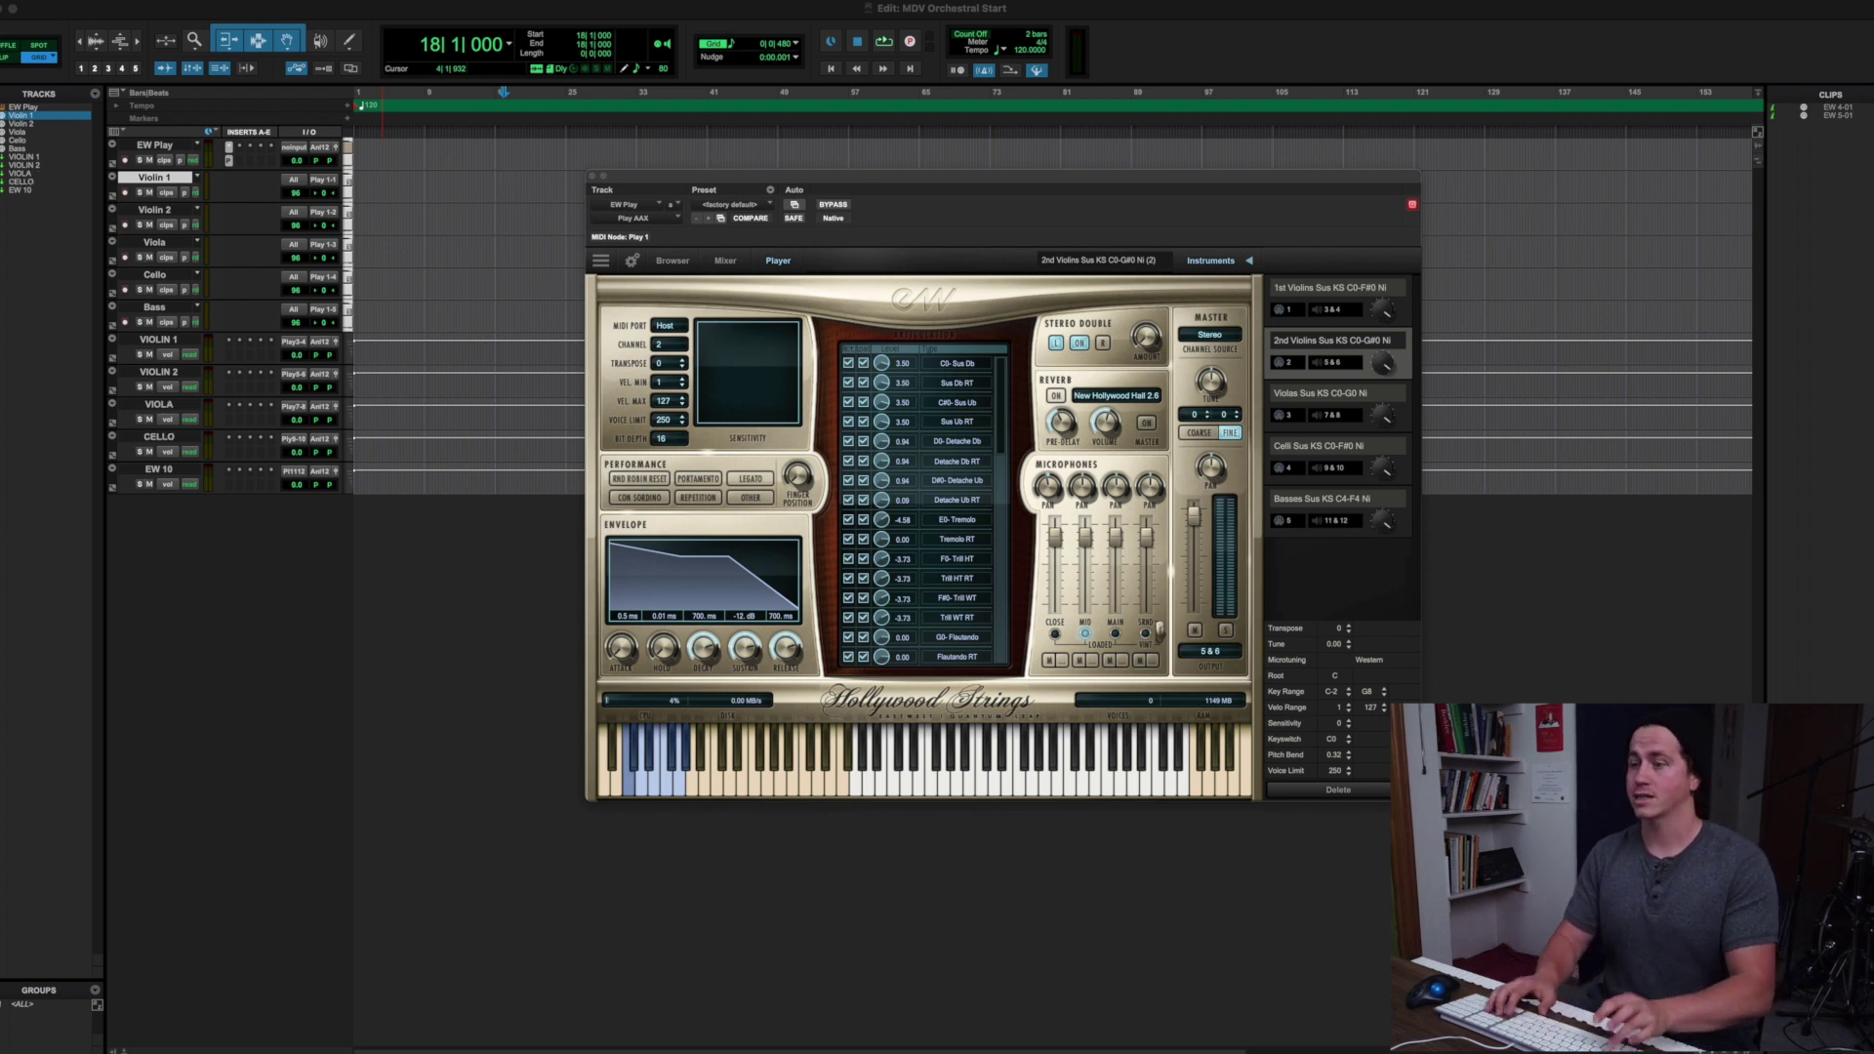
key(Return)
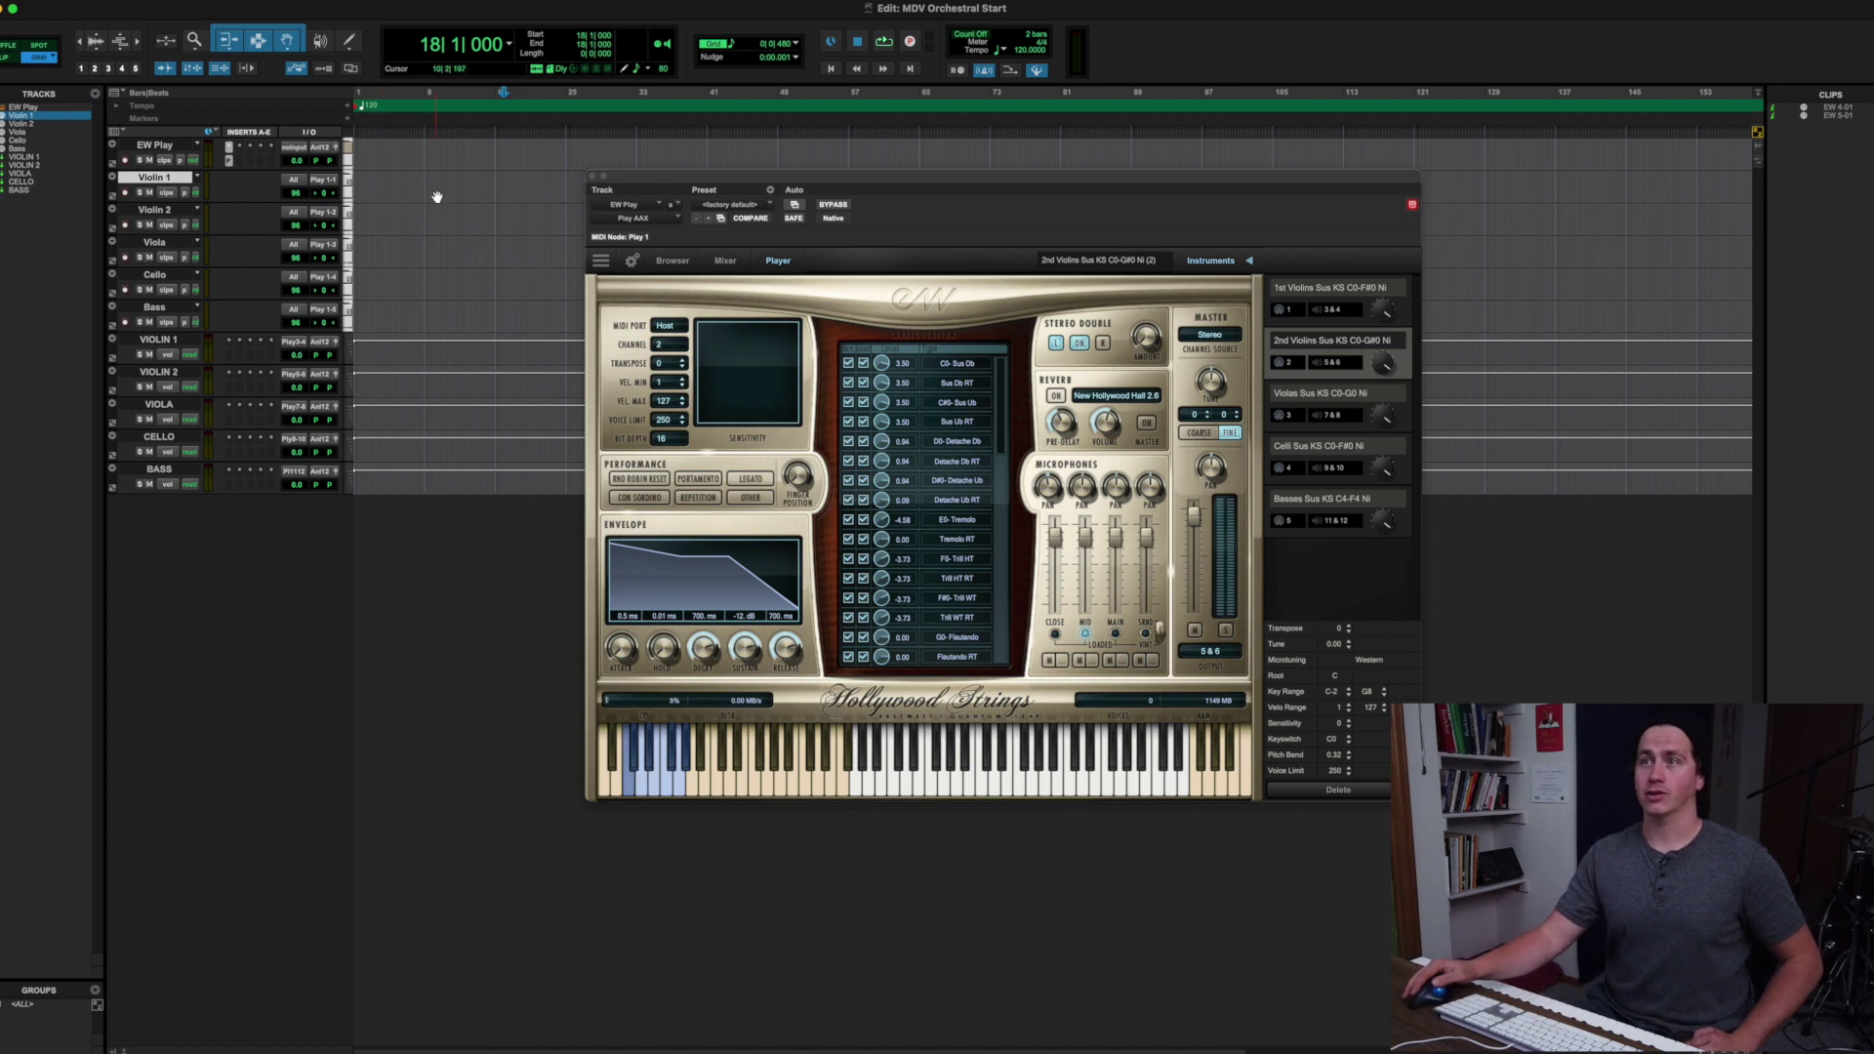
Record-arm the Violin 1 MIDI track and close the EW Play plug-in window
click(126, 192)
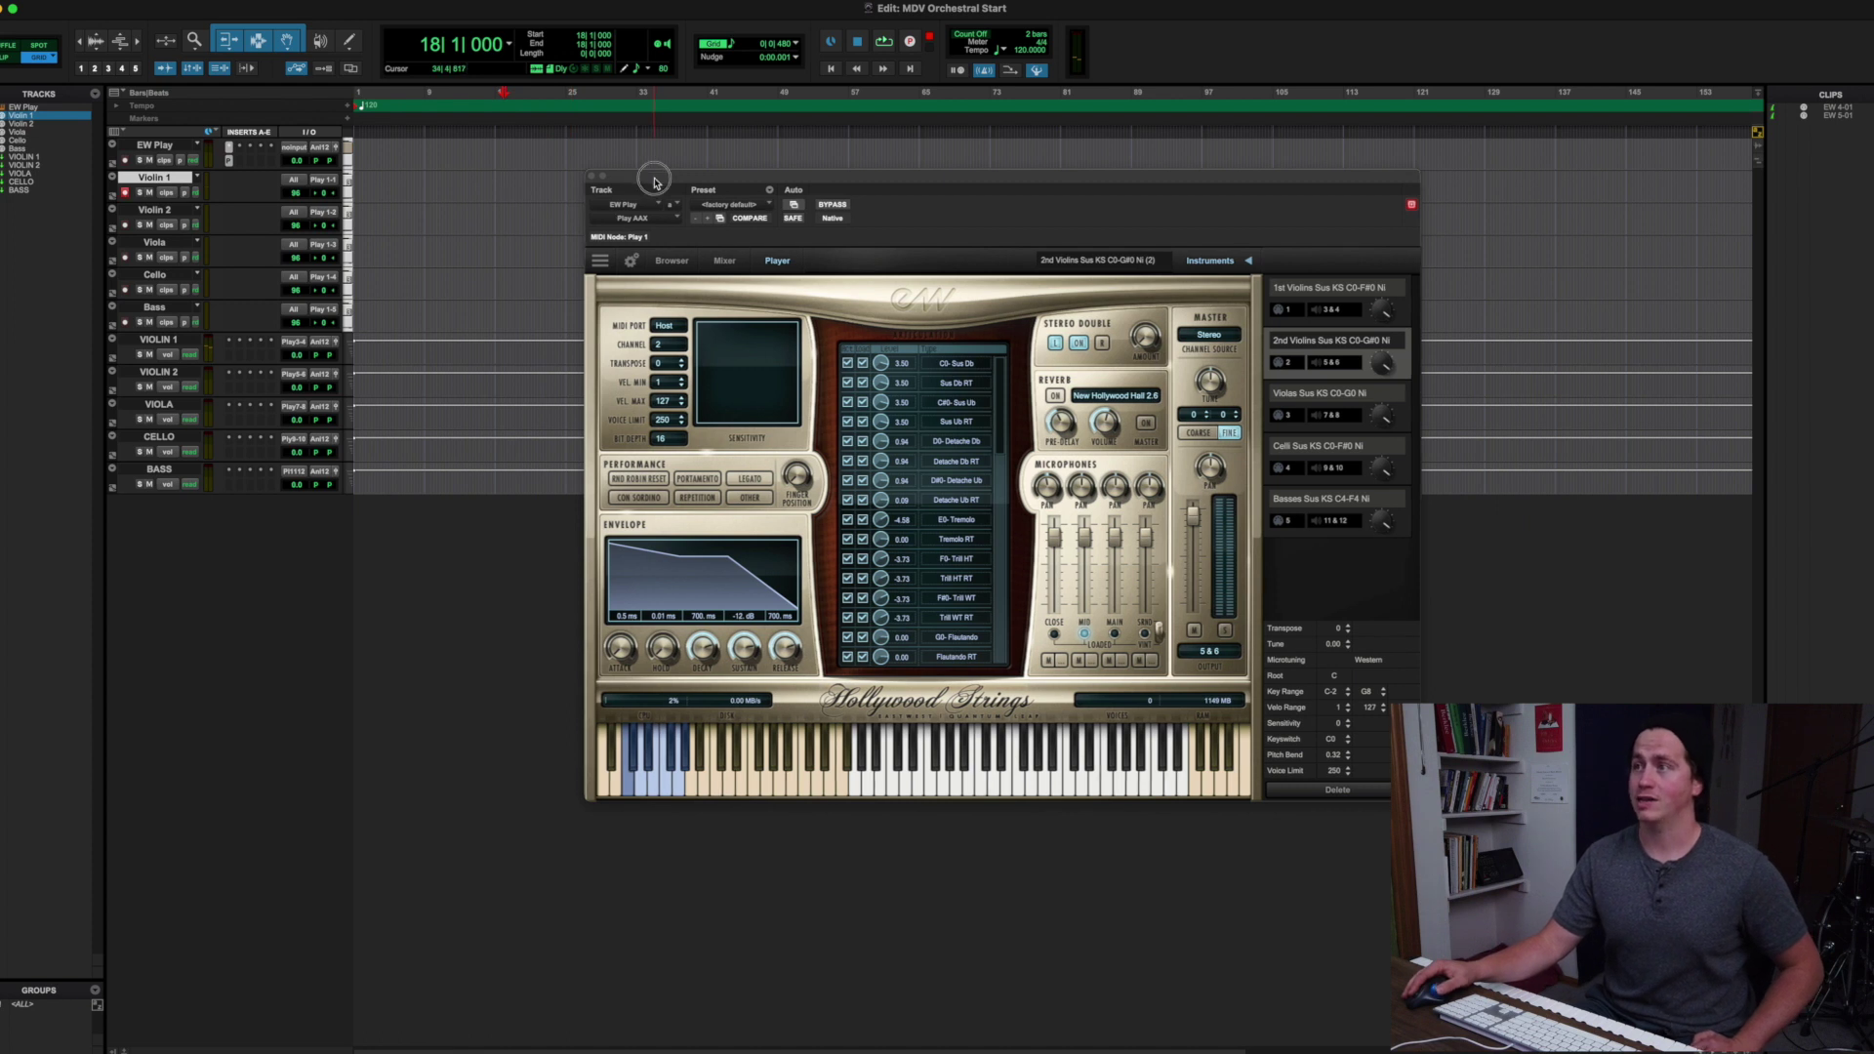
drag(654, 178, 630, 188)
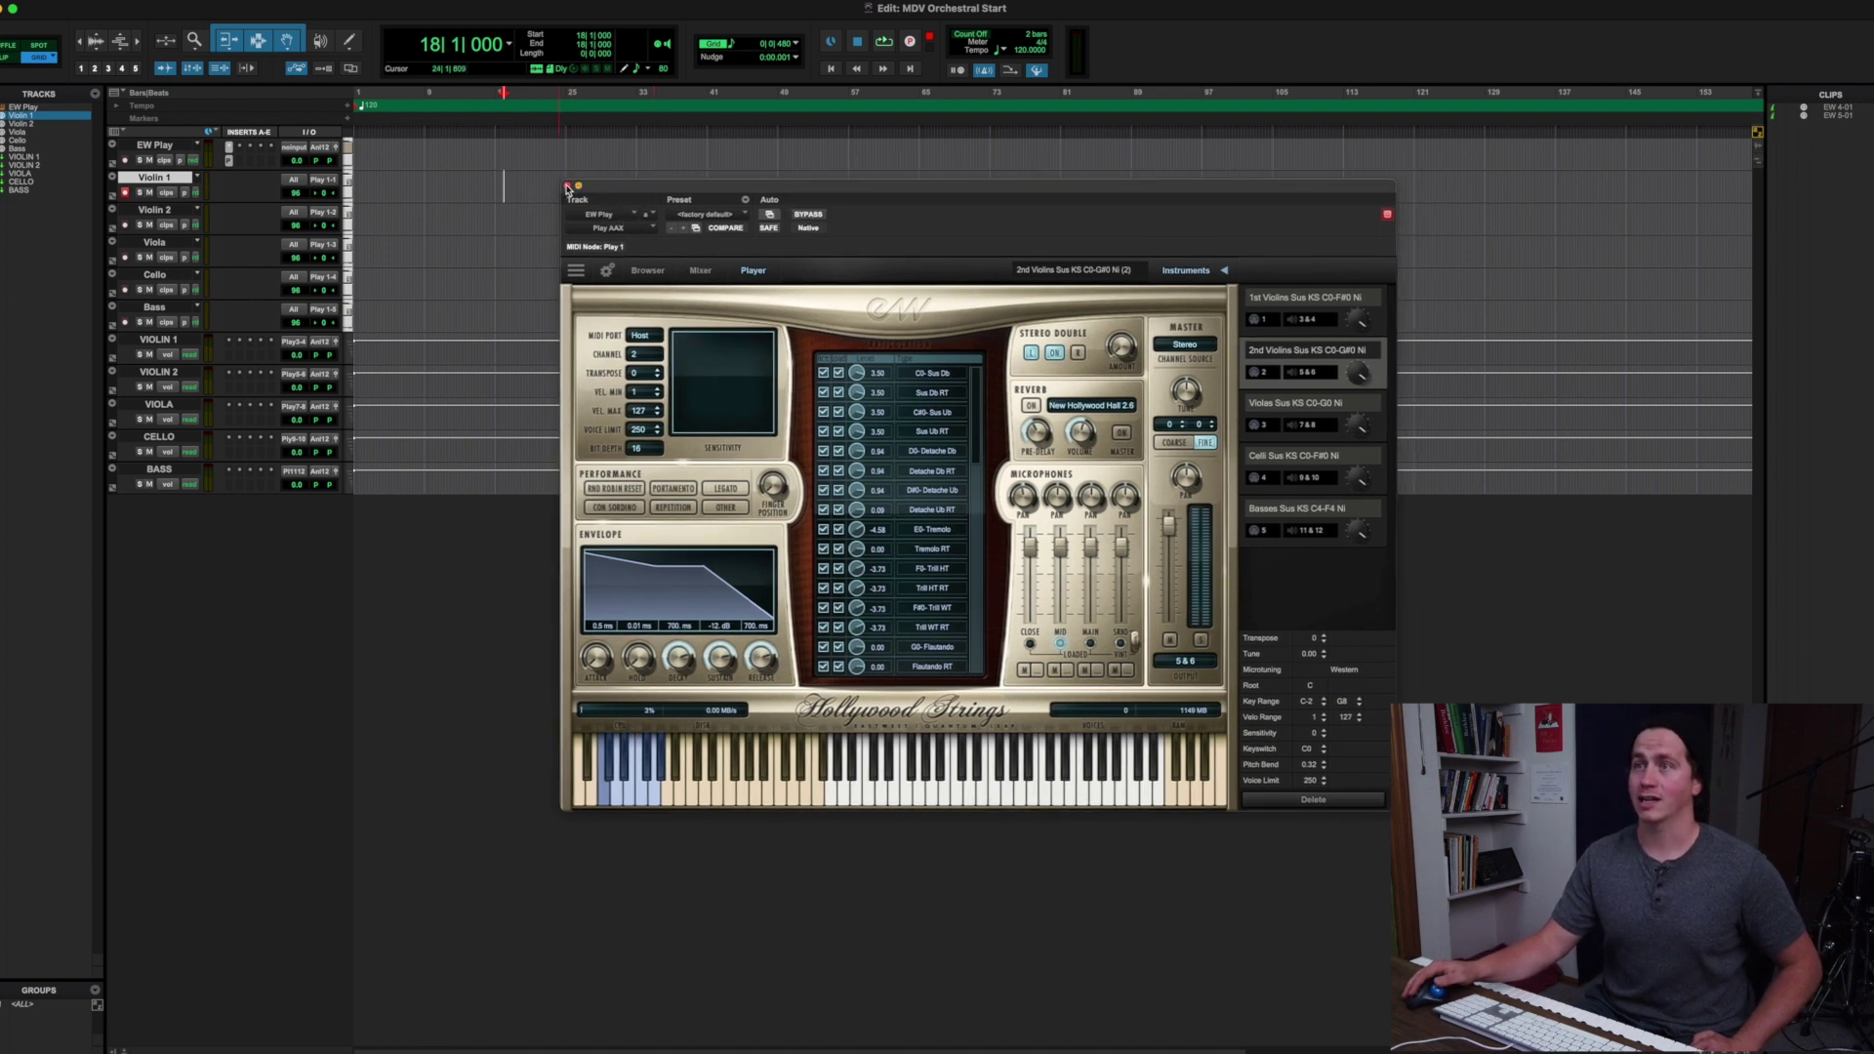
click(567, 186)
Create one new stereo instrument track named Kontakt below the BASS aux track
click(171, 469)
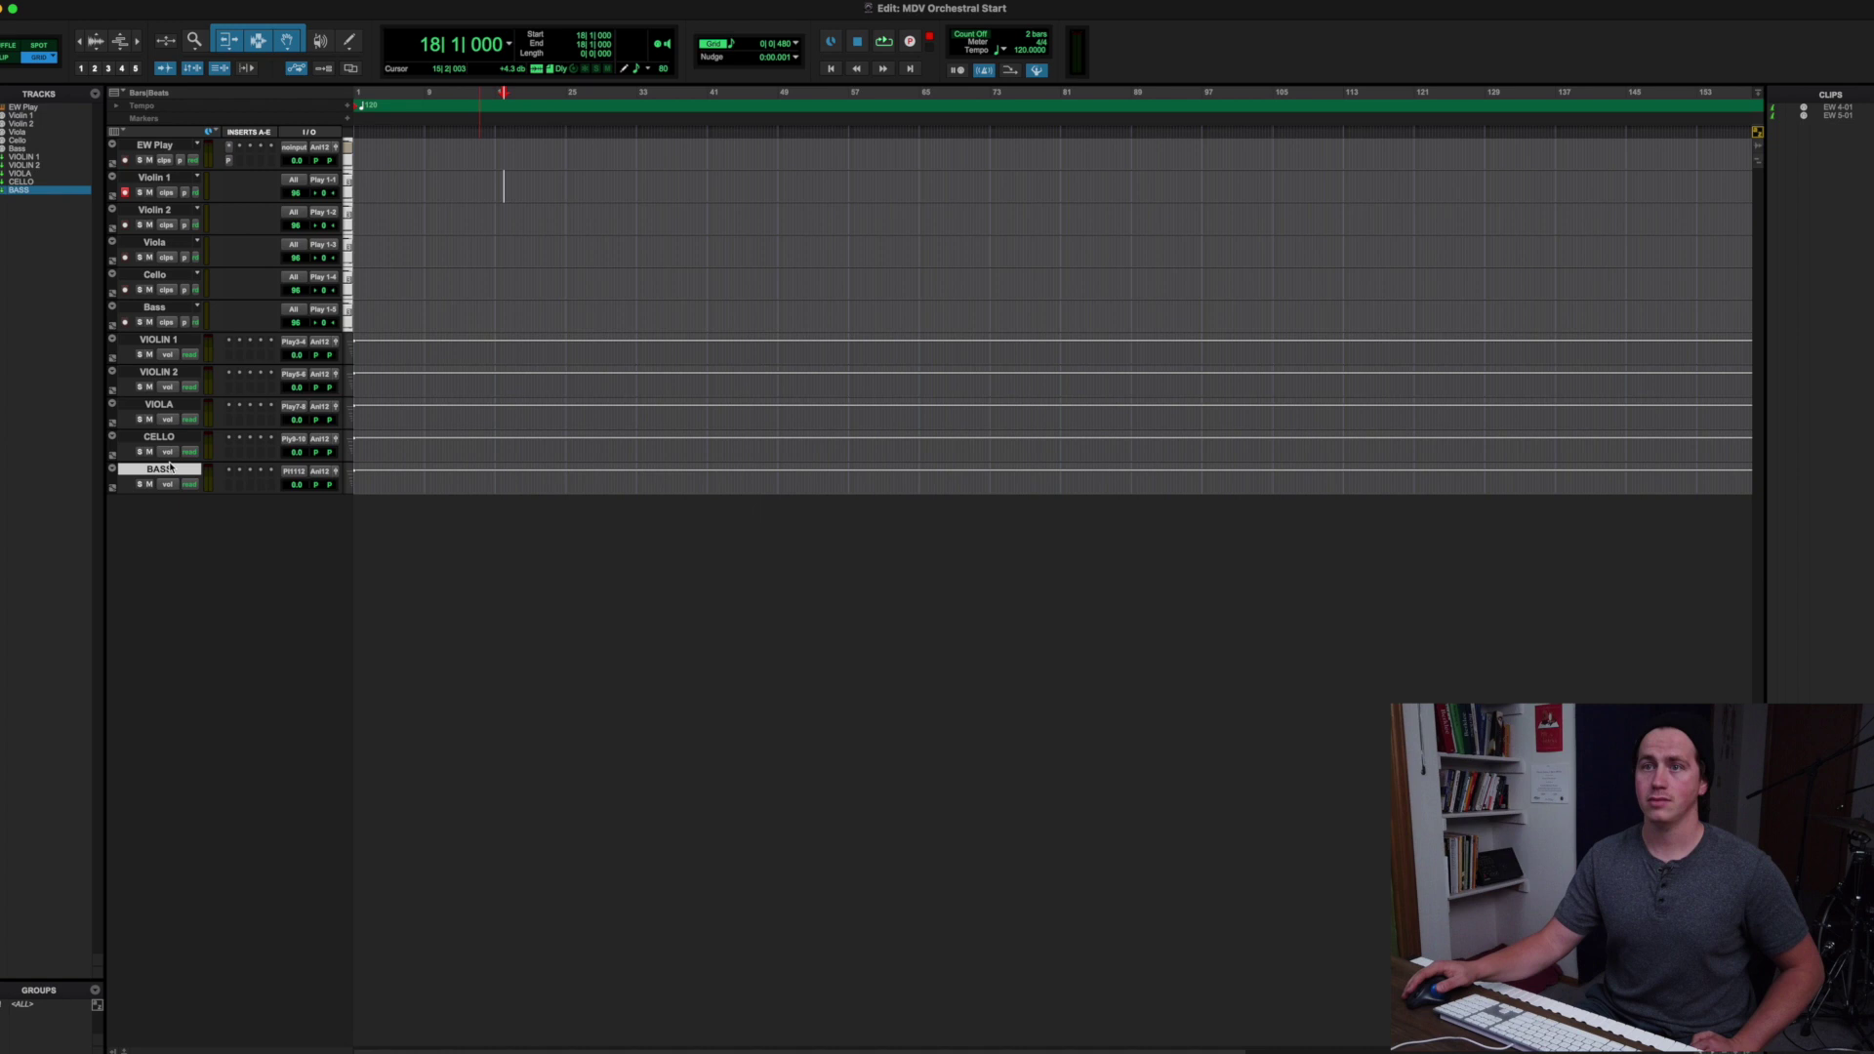
right_click(168, 470)
click(203, 644)
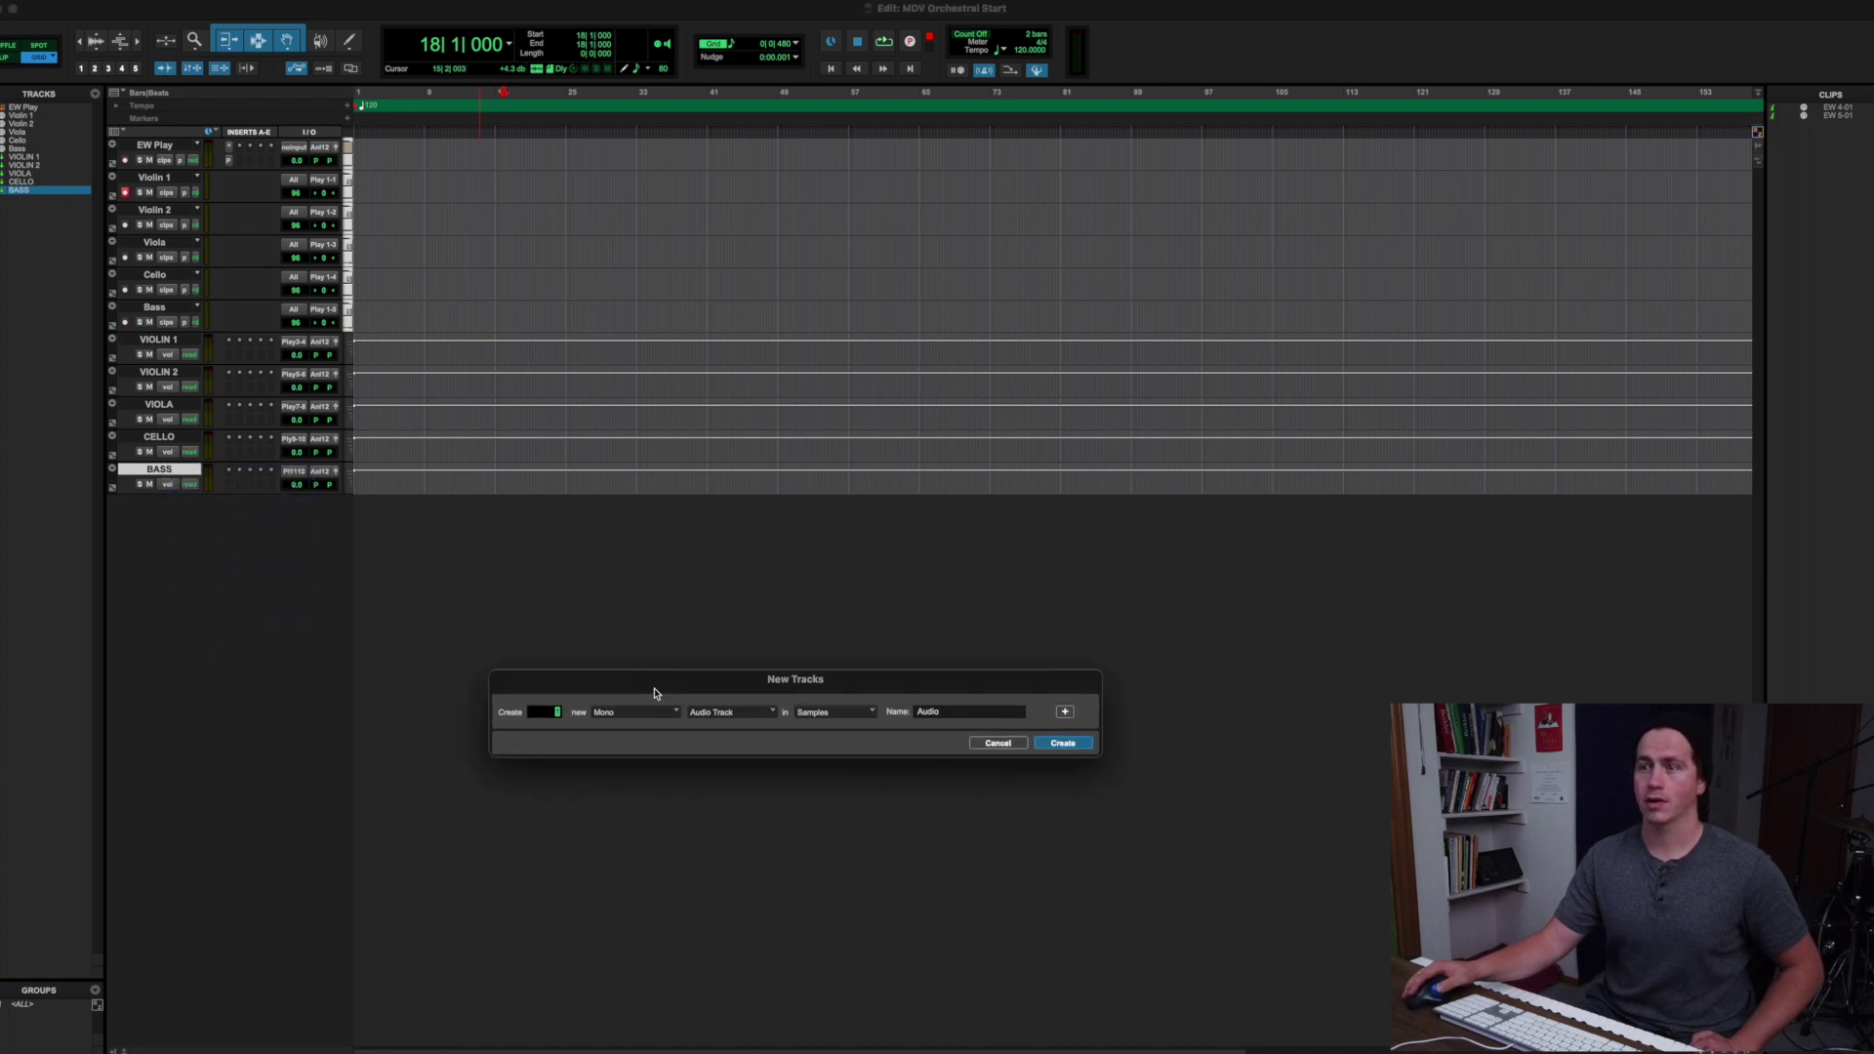
click(634, 710)
click(745, 711)
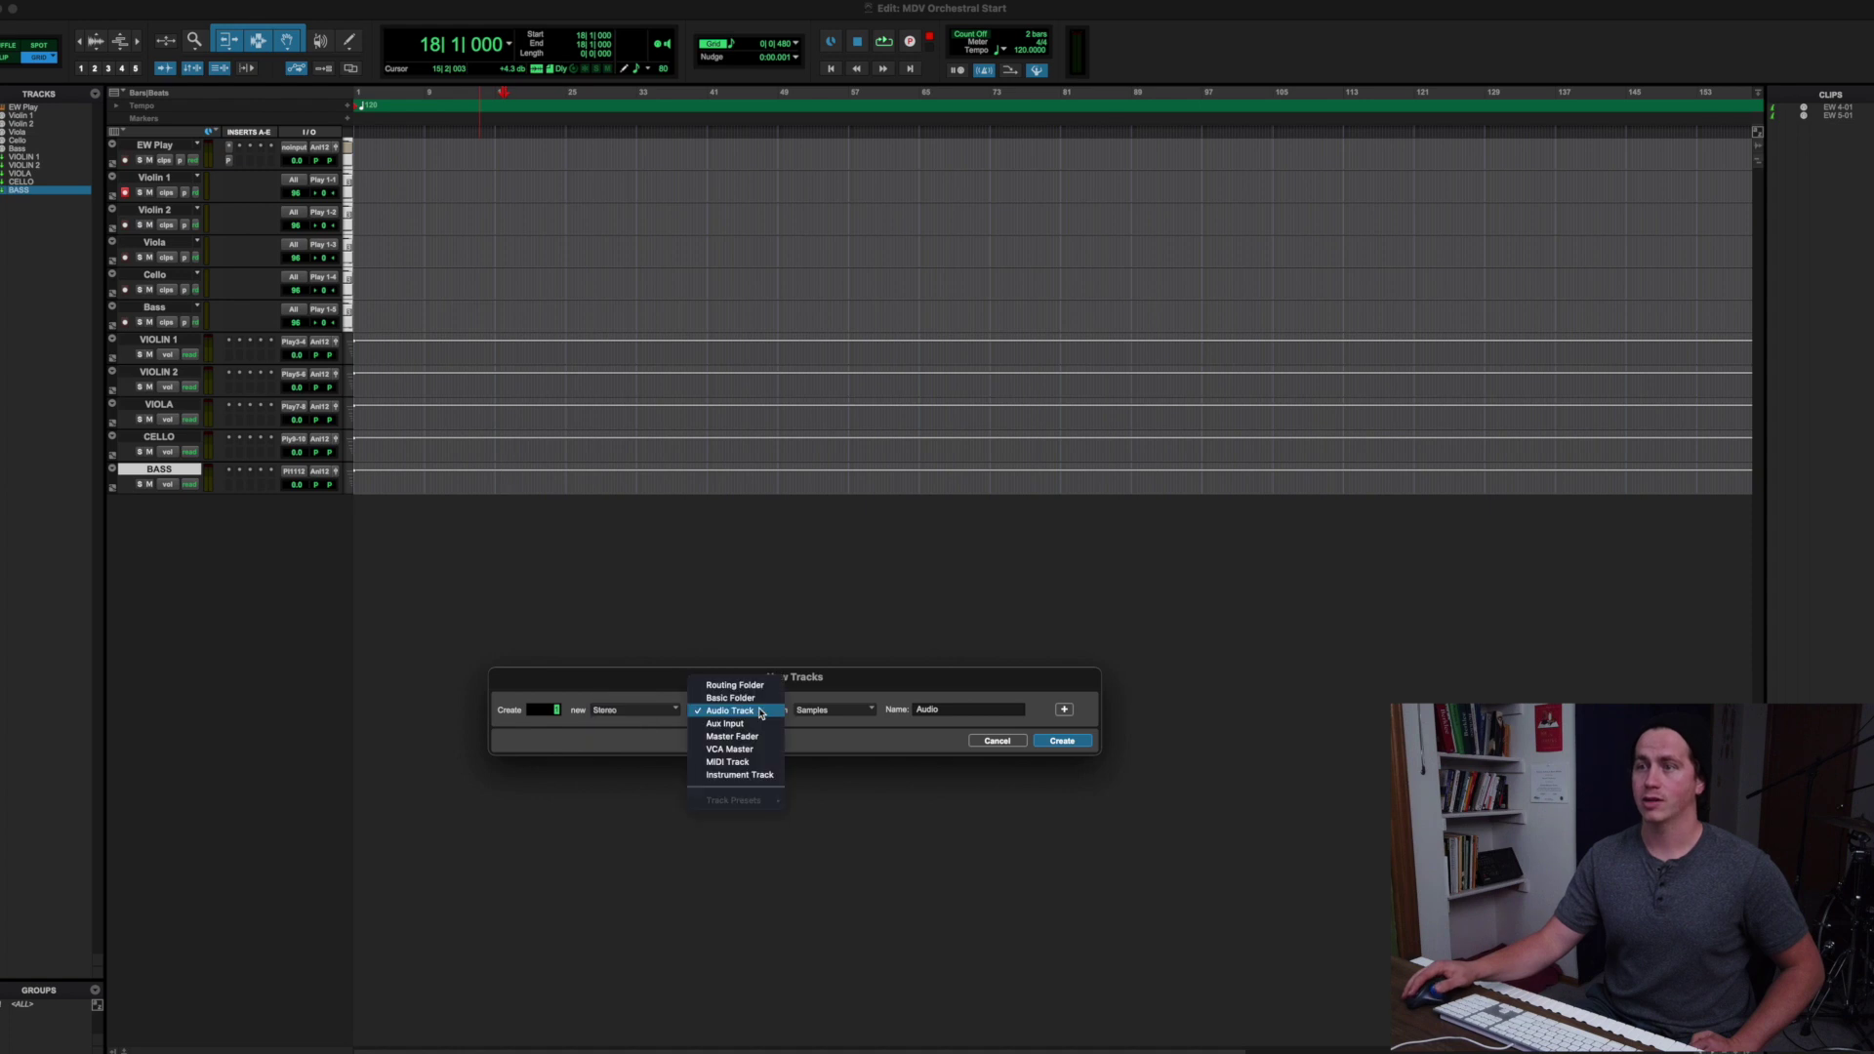
click(734, 777)
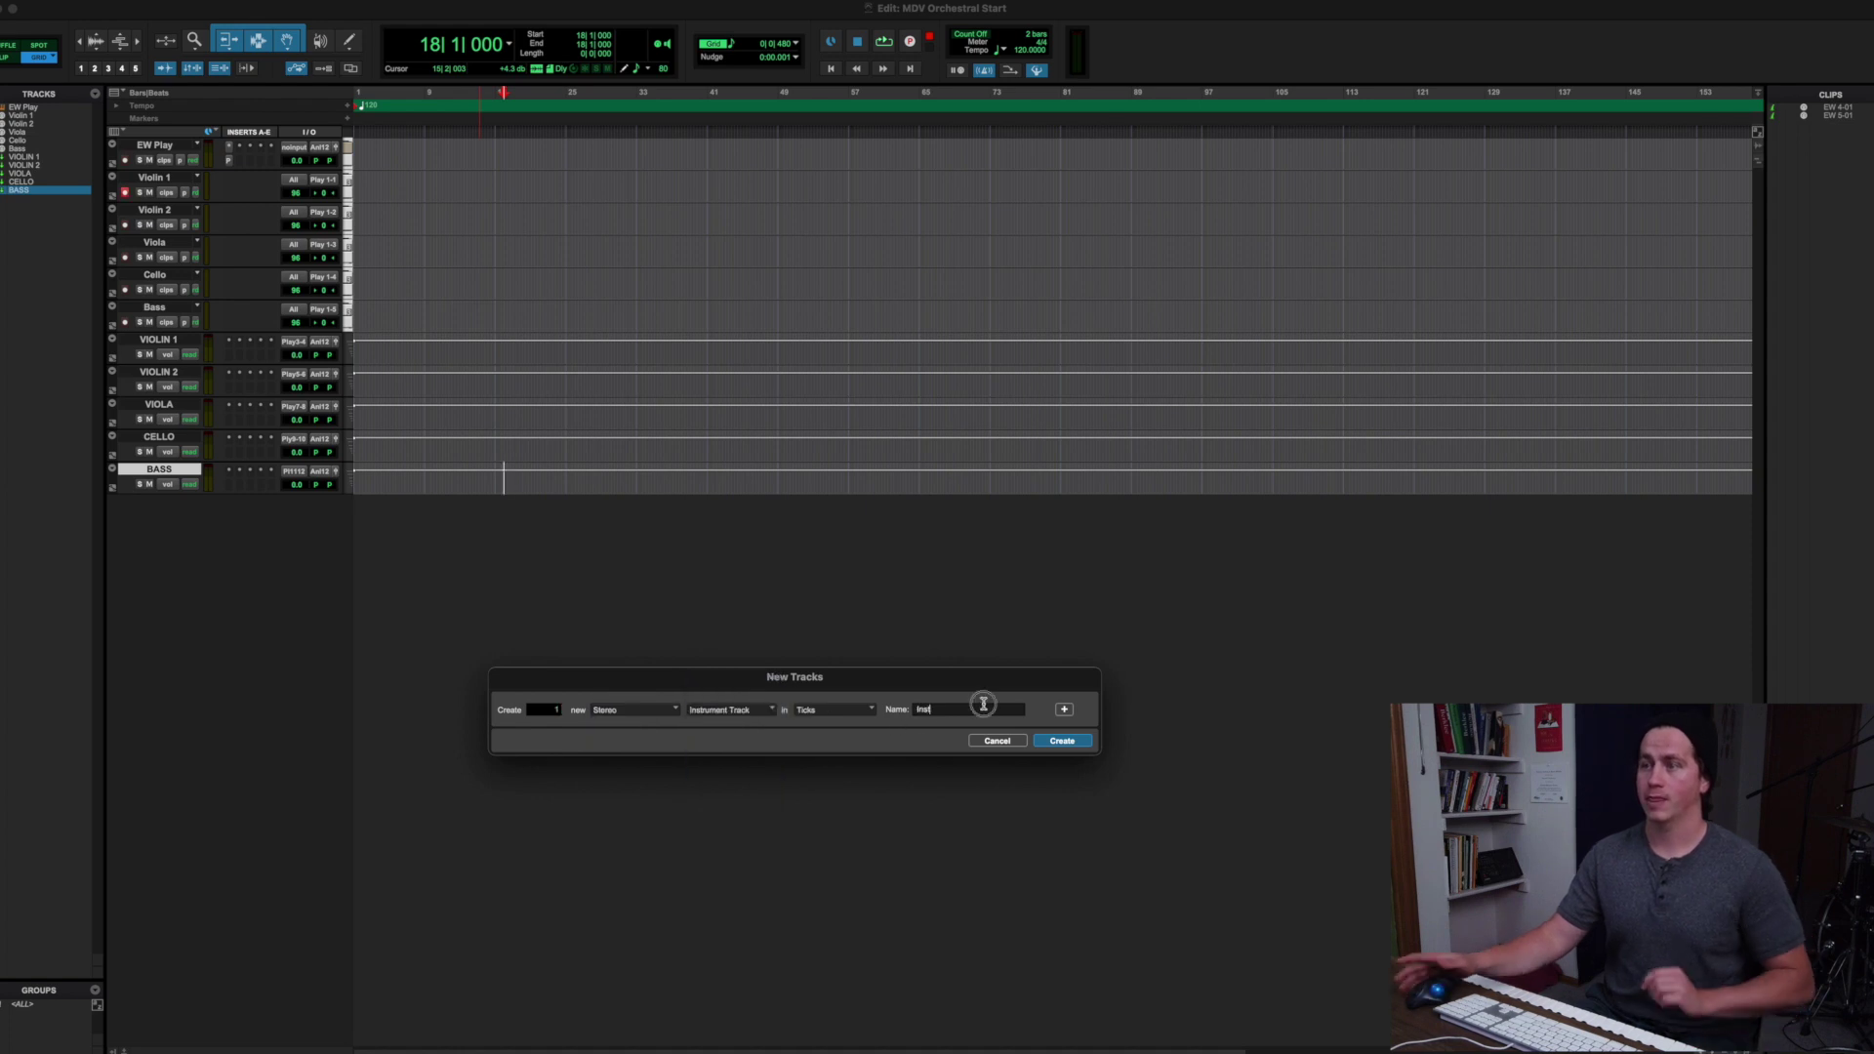
key(Tab)
text(K)
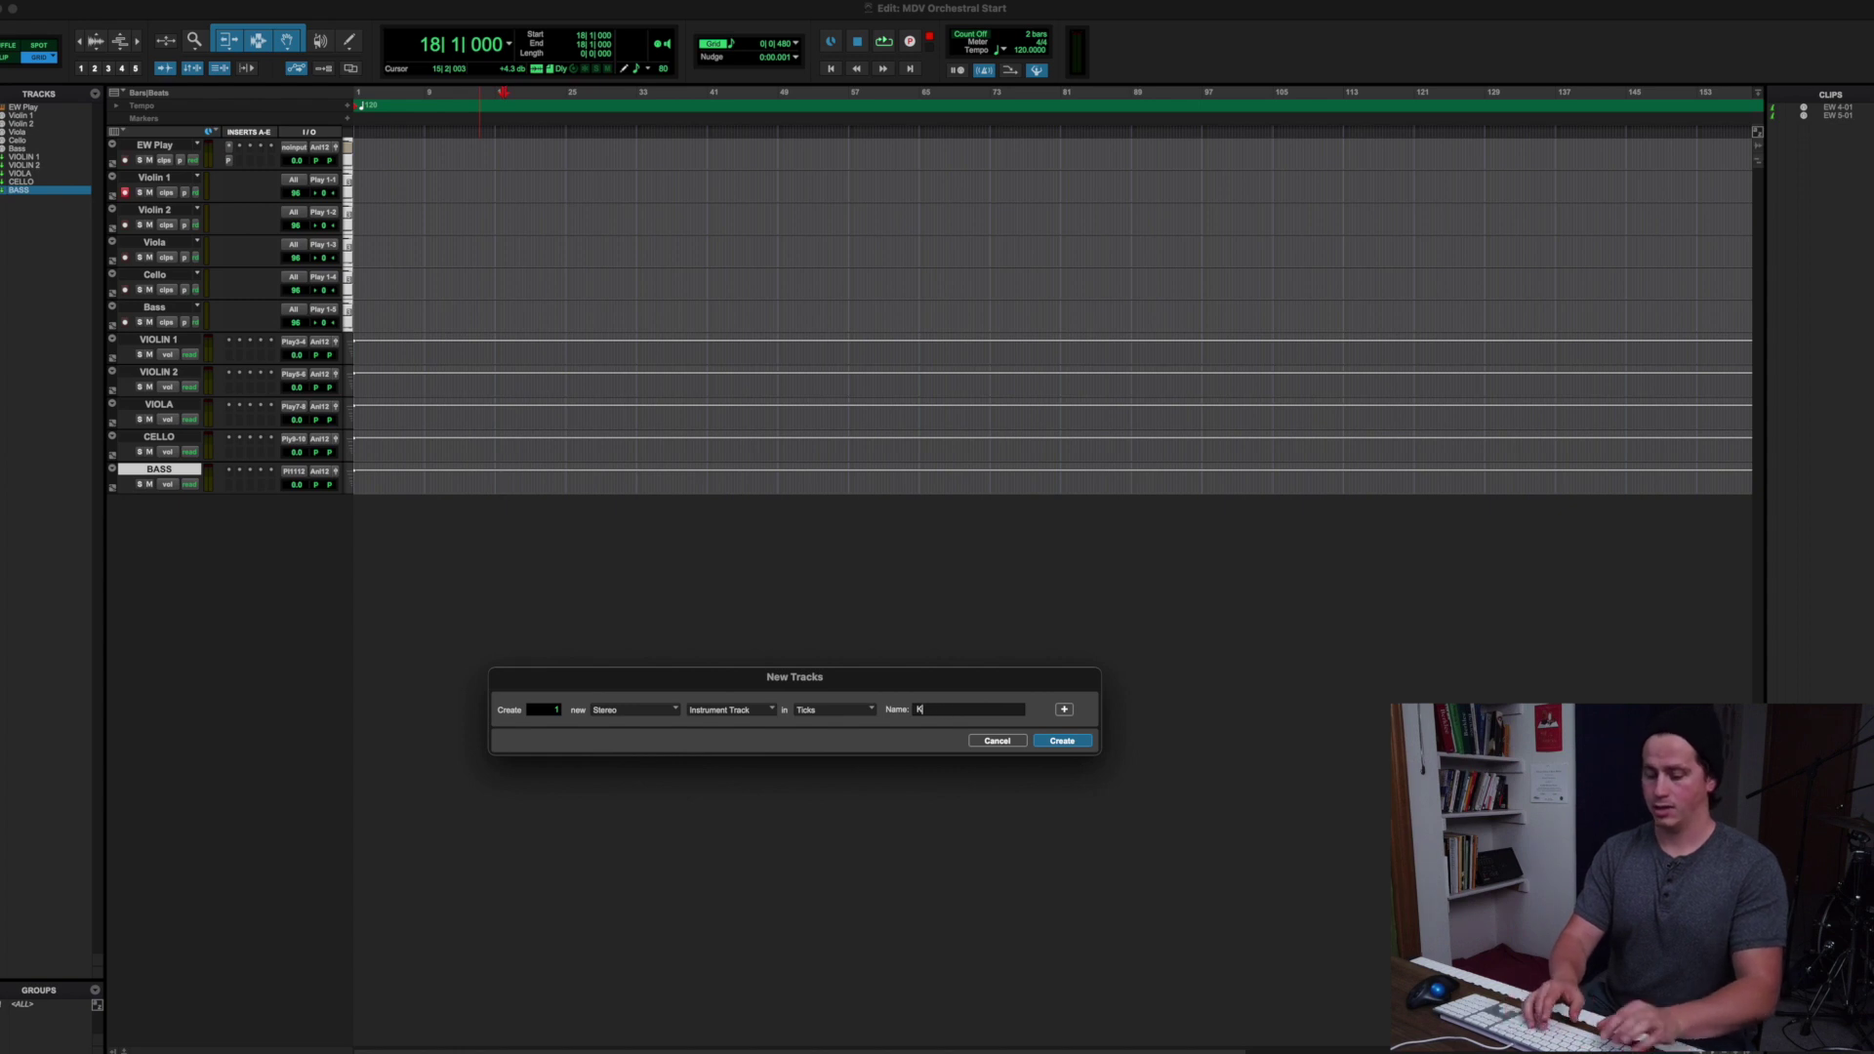
text(ontakt)
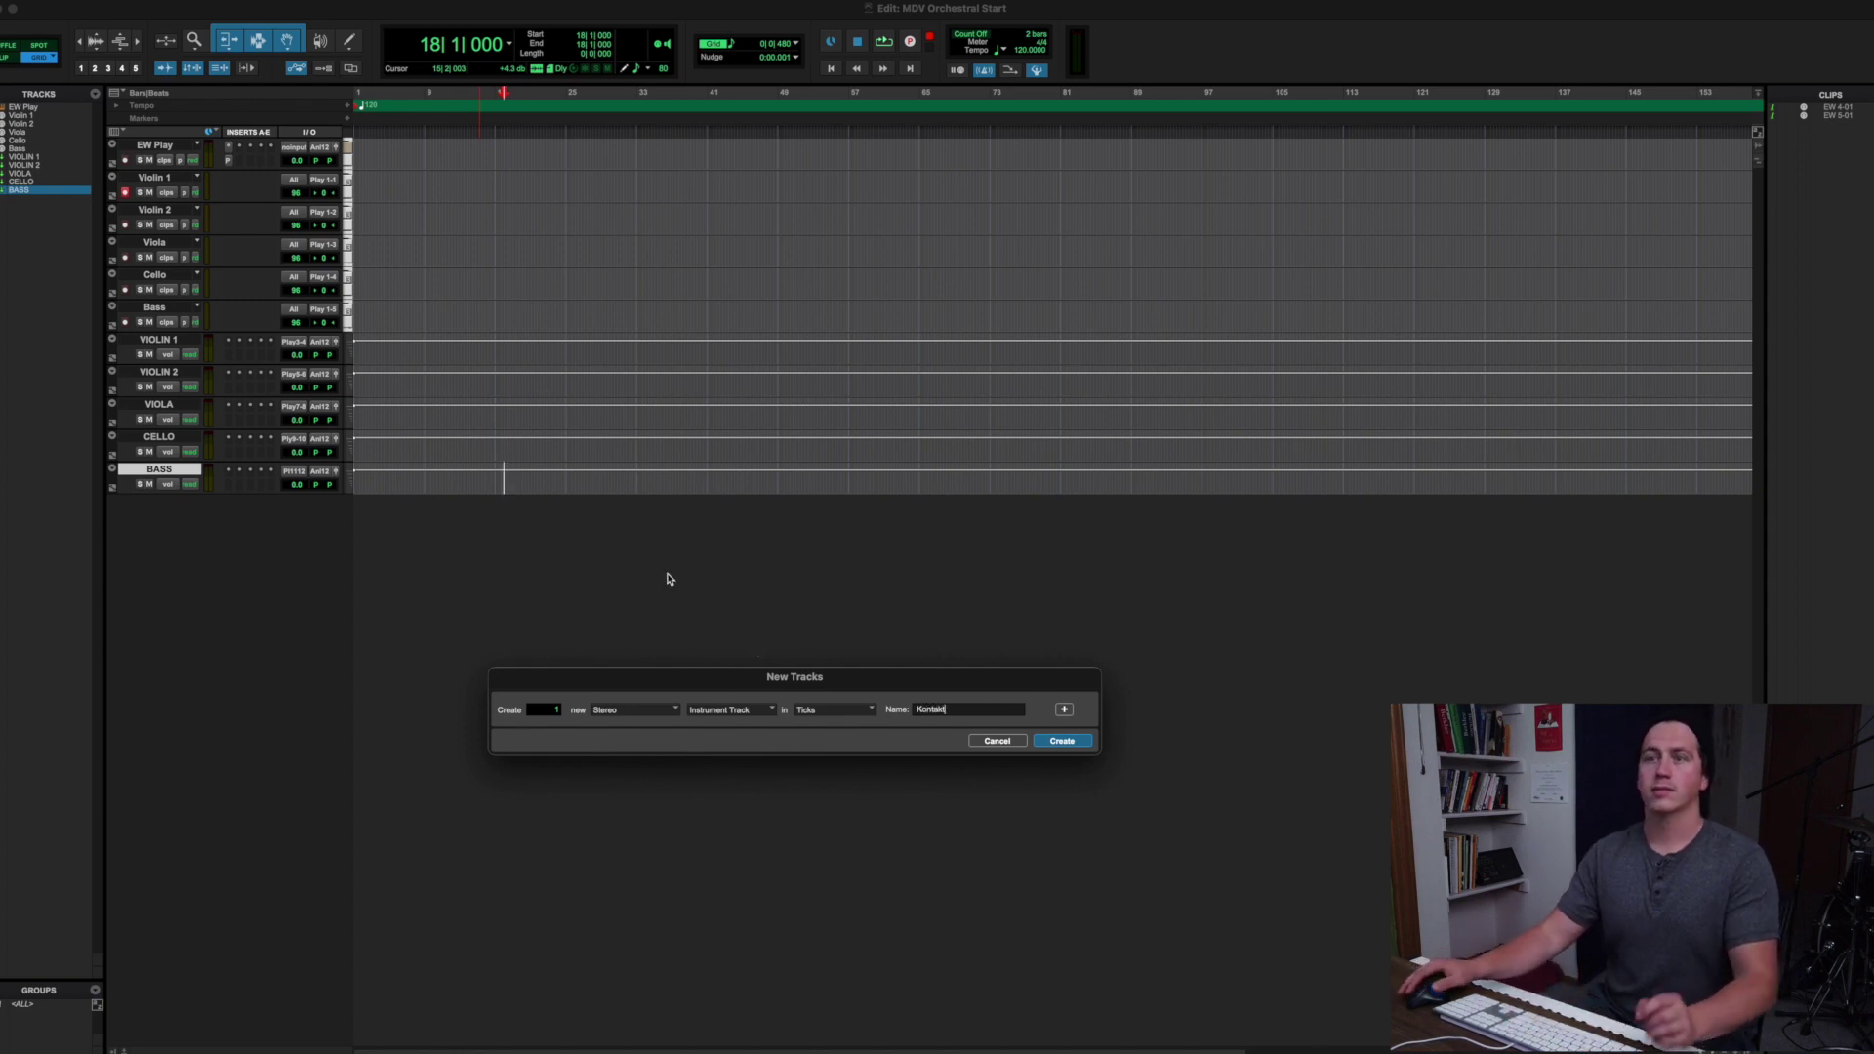
key(Return)
Insert the stereo multichannel Kontakt instrument plug-in on the Kontakt track
click(229, 518)
mouse_move(291, 518)
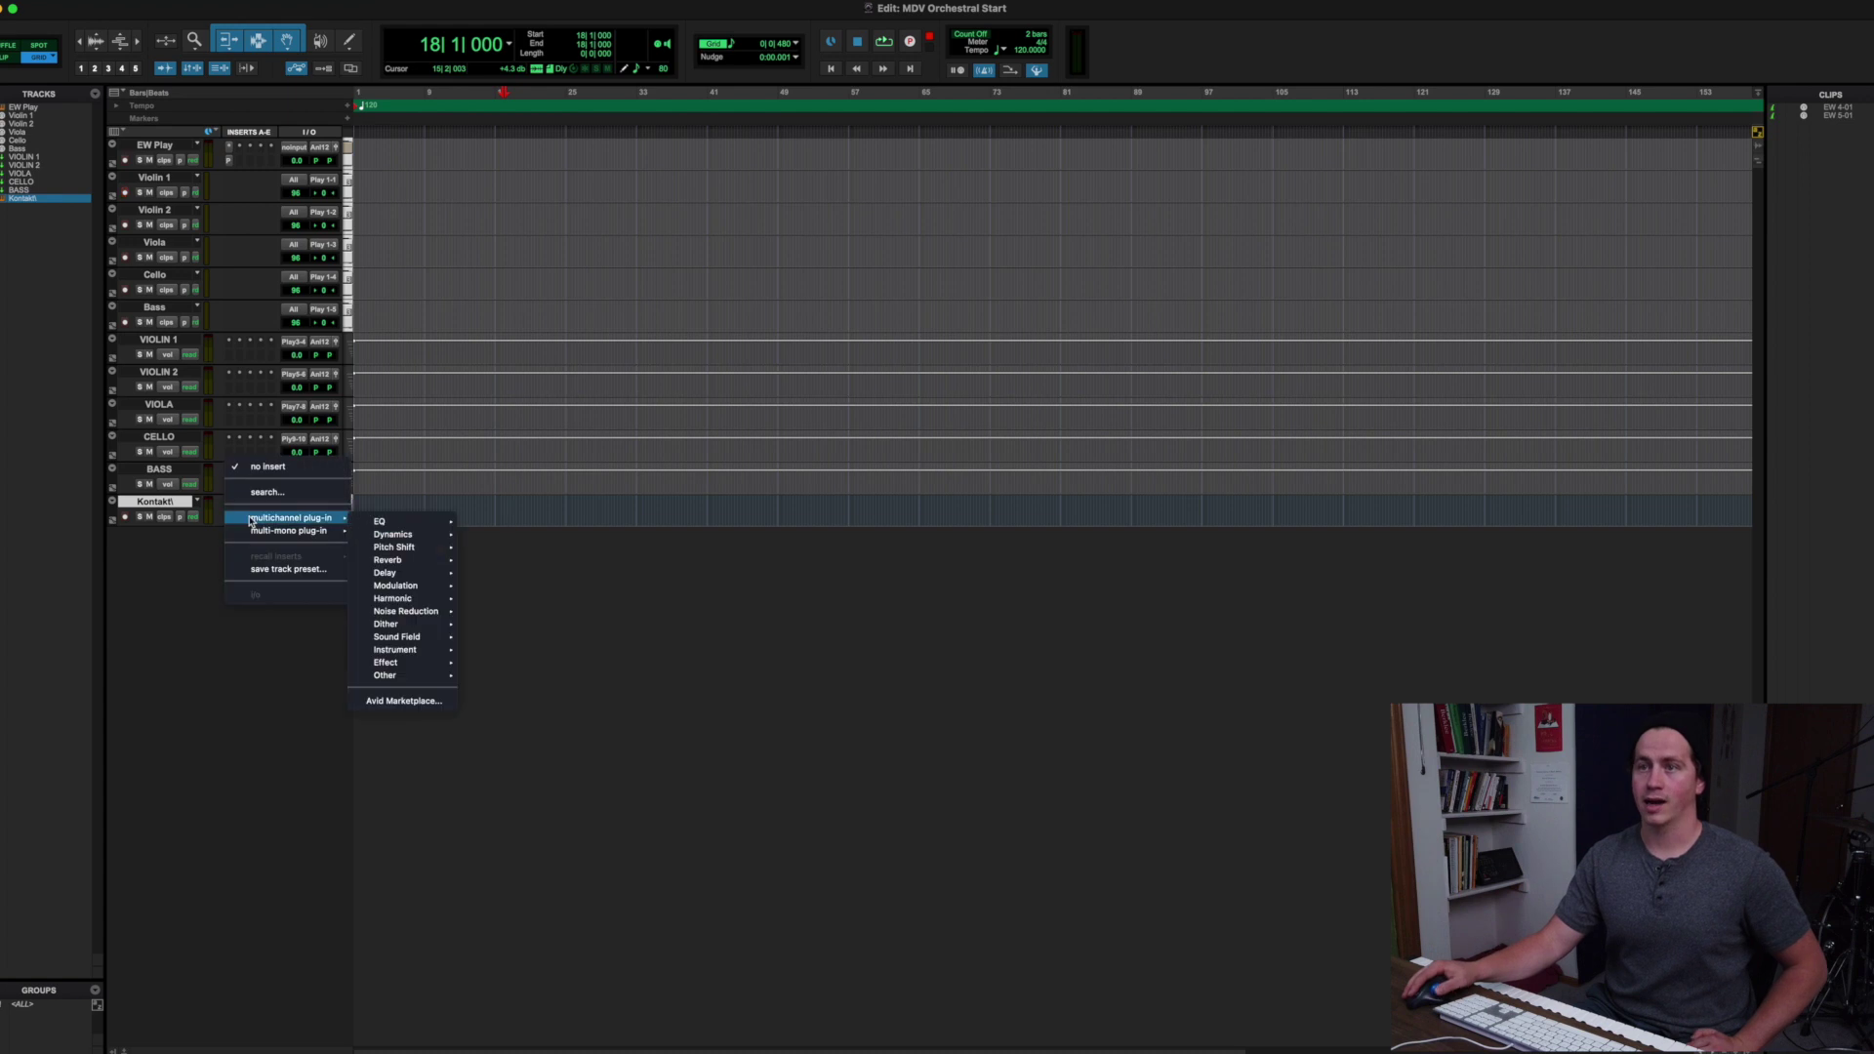
mouse_move(395, 650)
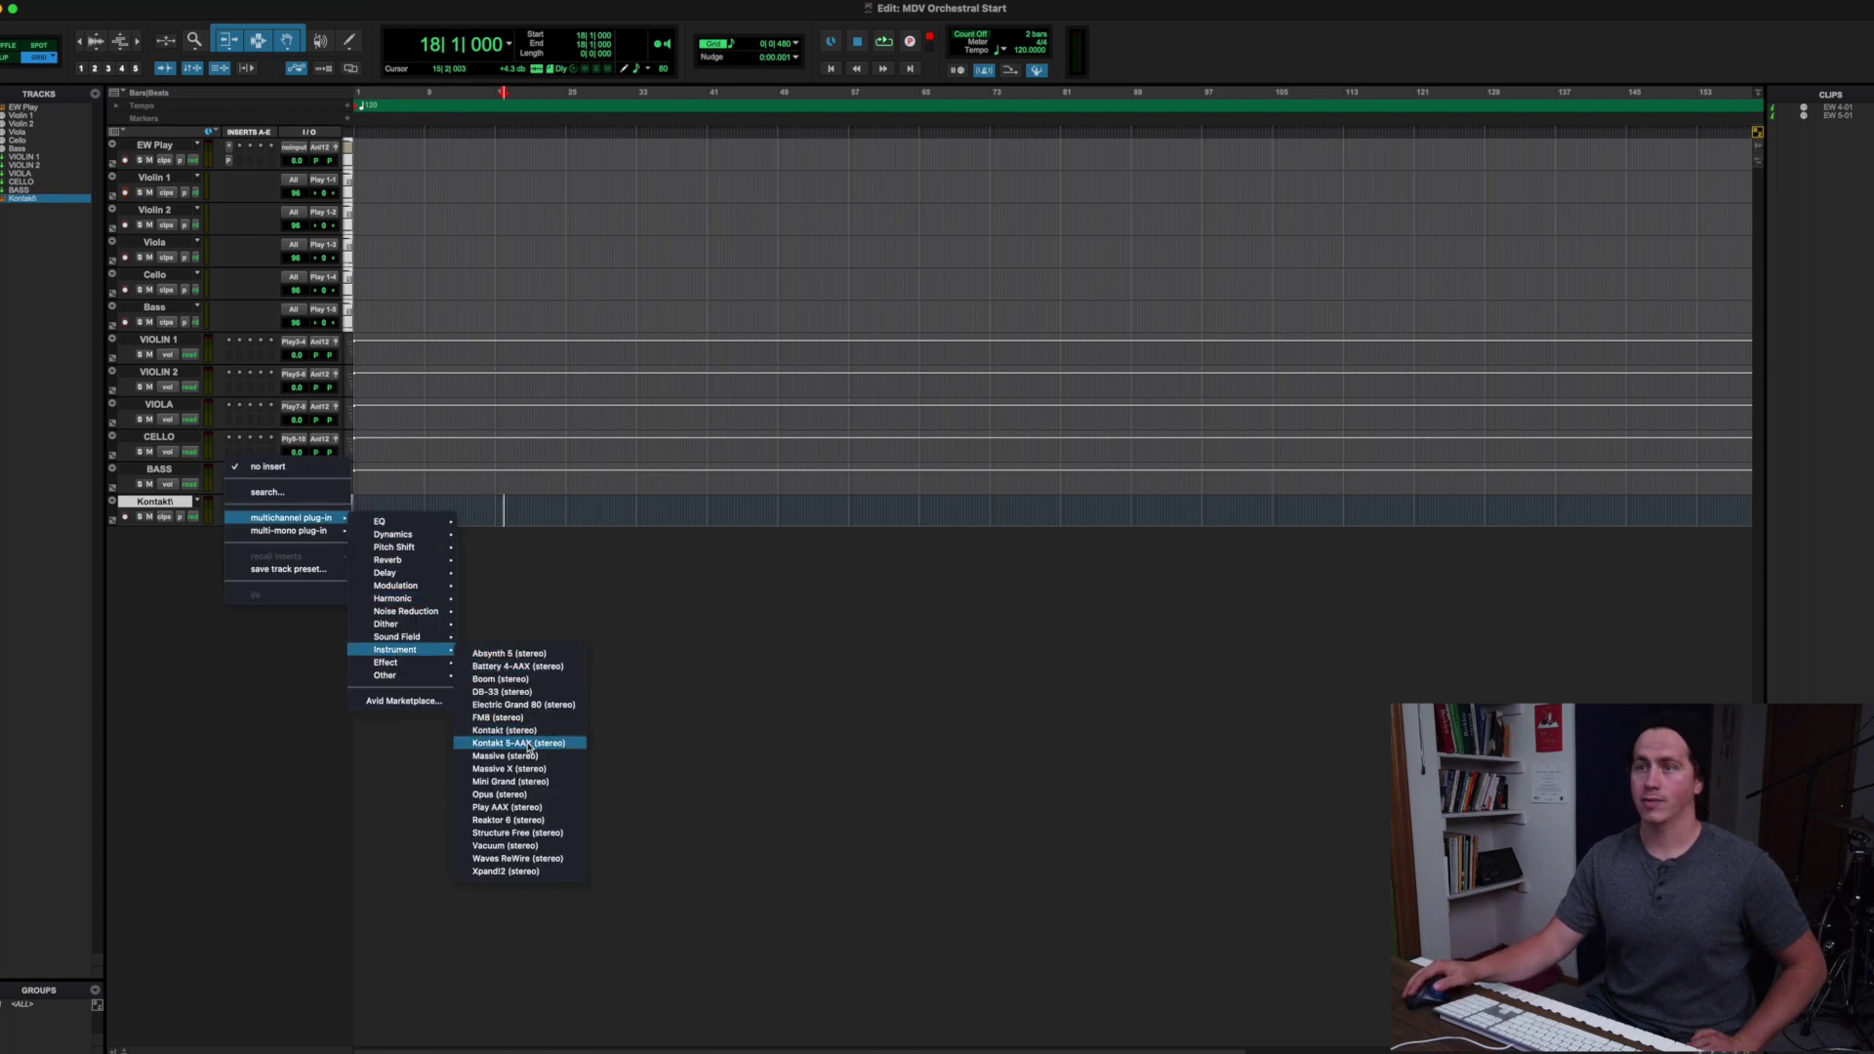
click(505, 730)
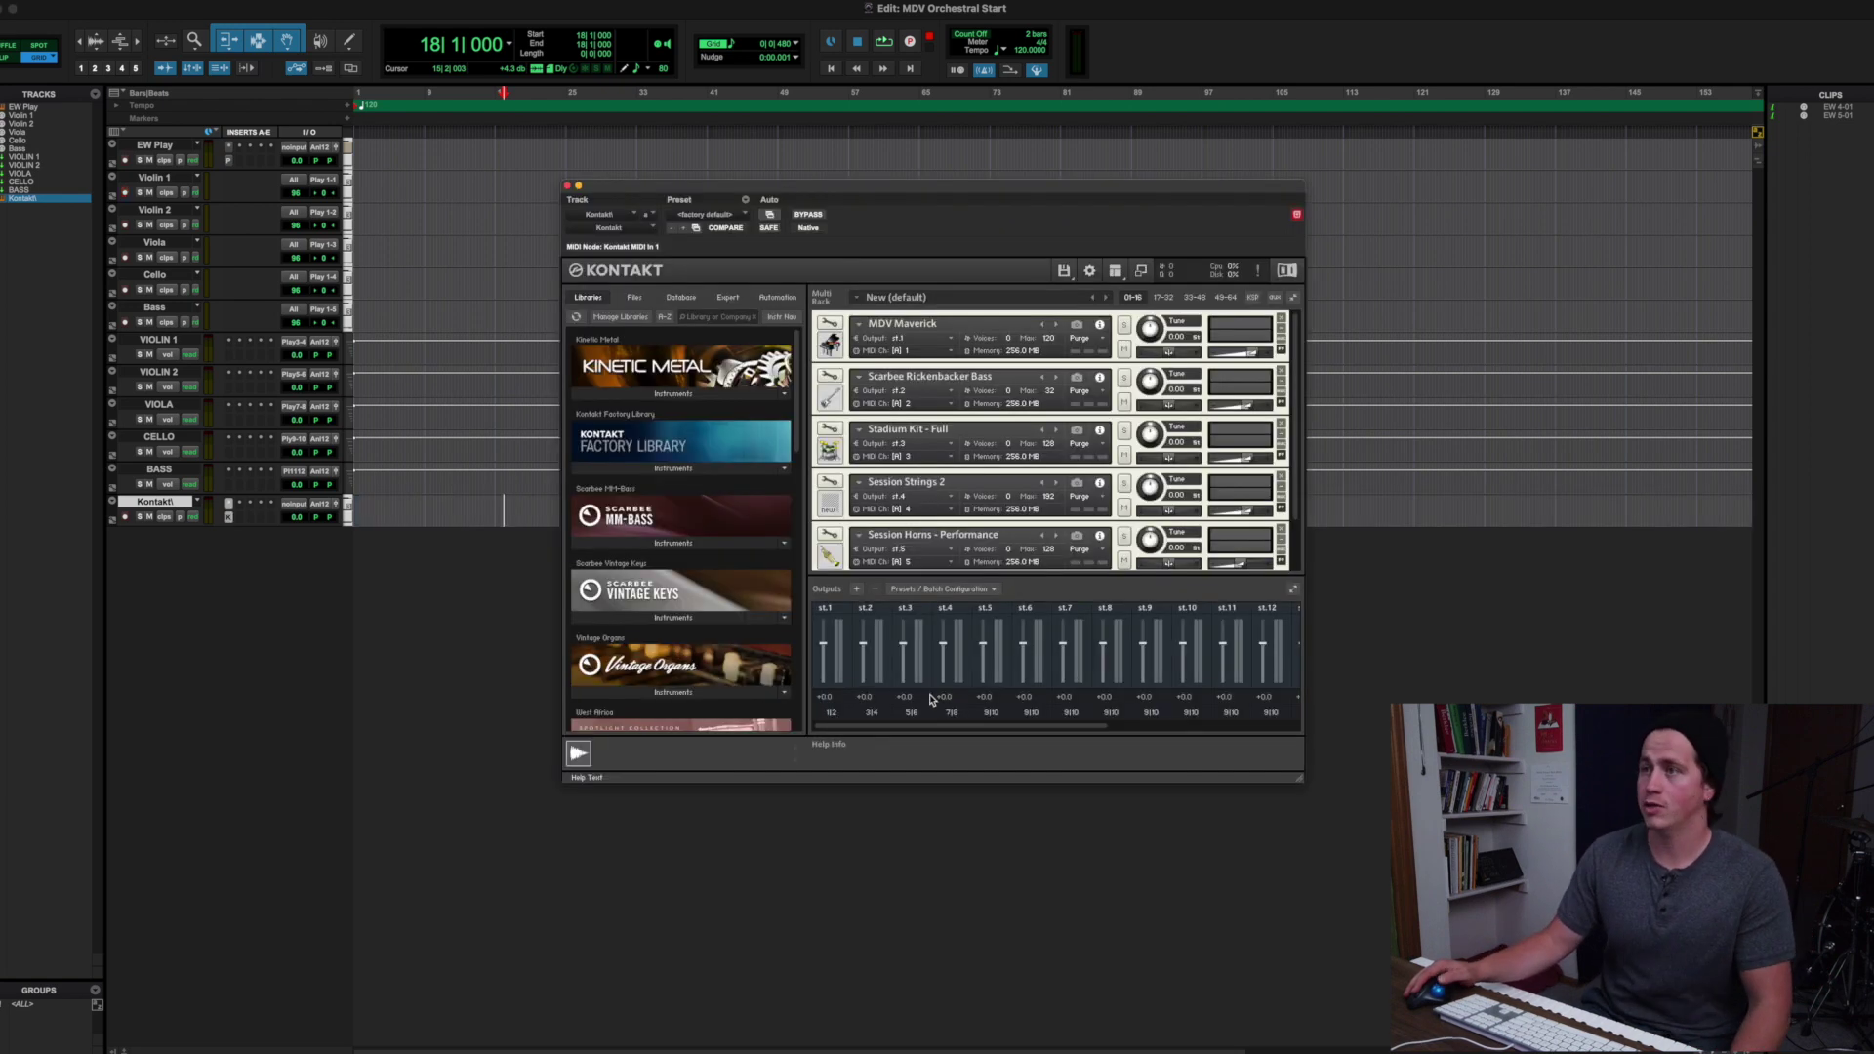
Remove all the default instruments, from MDV Maverick to Session Horns, from the Kontakt rack
click(1281, 317)
click(1280, 318)
click(1281, 318)
click(1282, 318)
click(1281, 318)
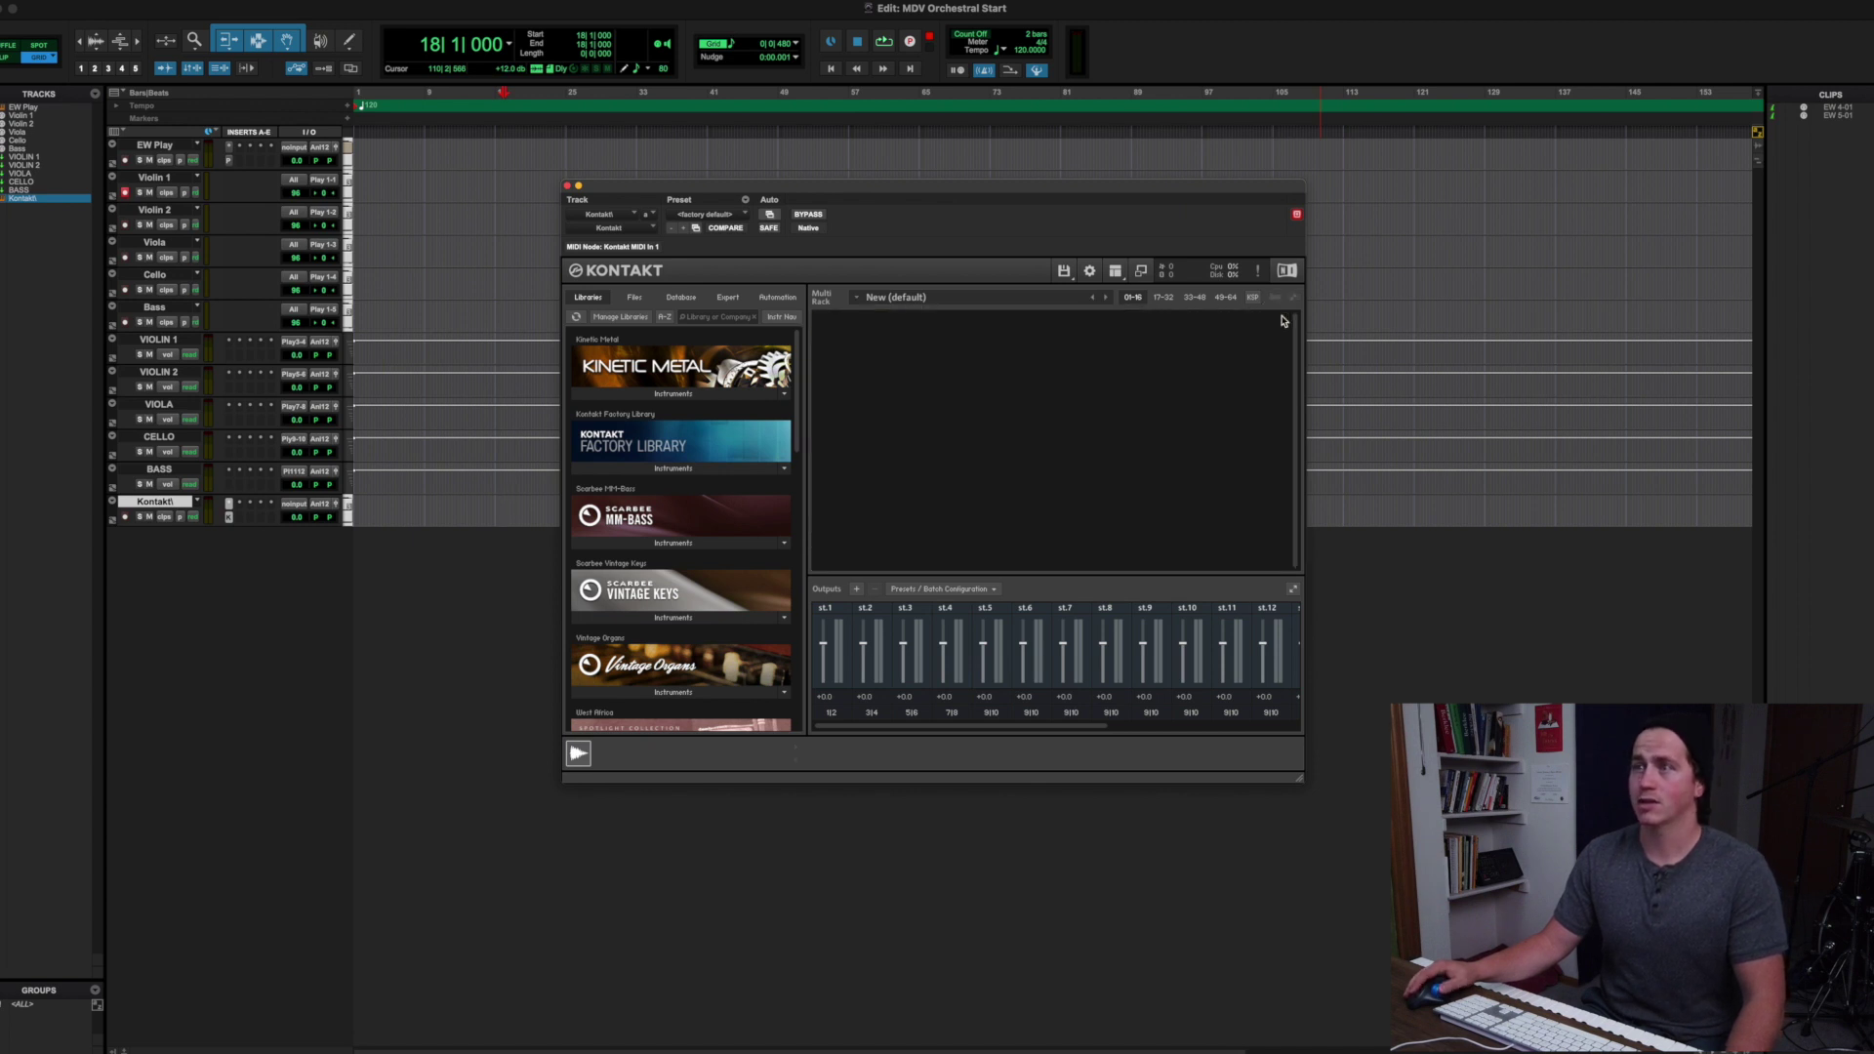
Load MDV Maverick.nki from The Maverick library and resolve its missing content with a Spotlight search
scroll(789, 515, down, 15)
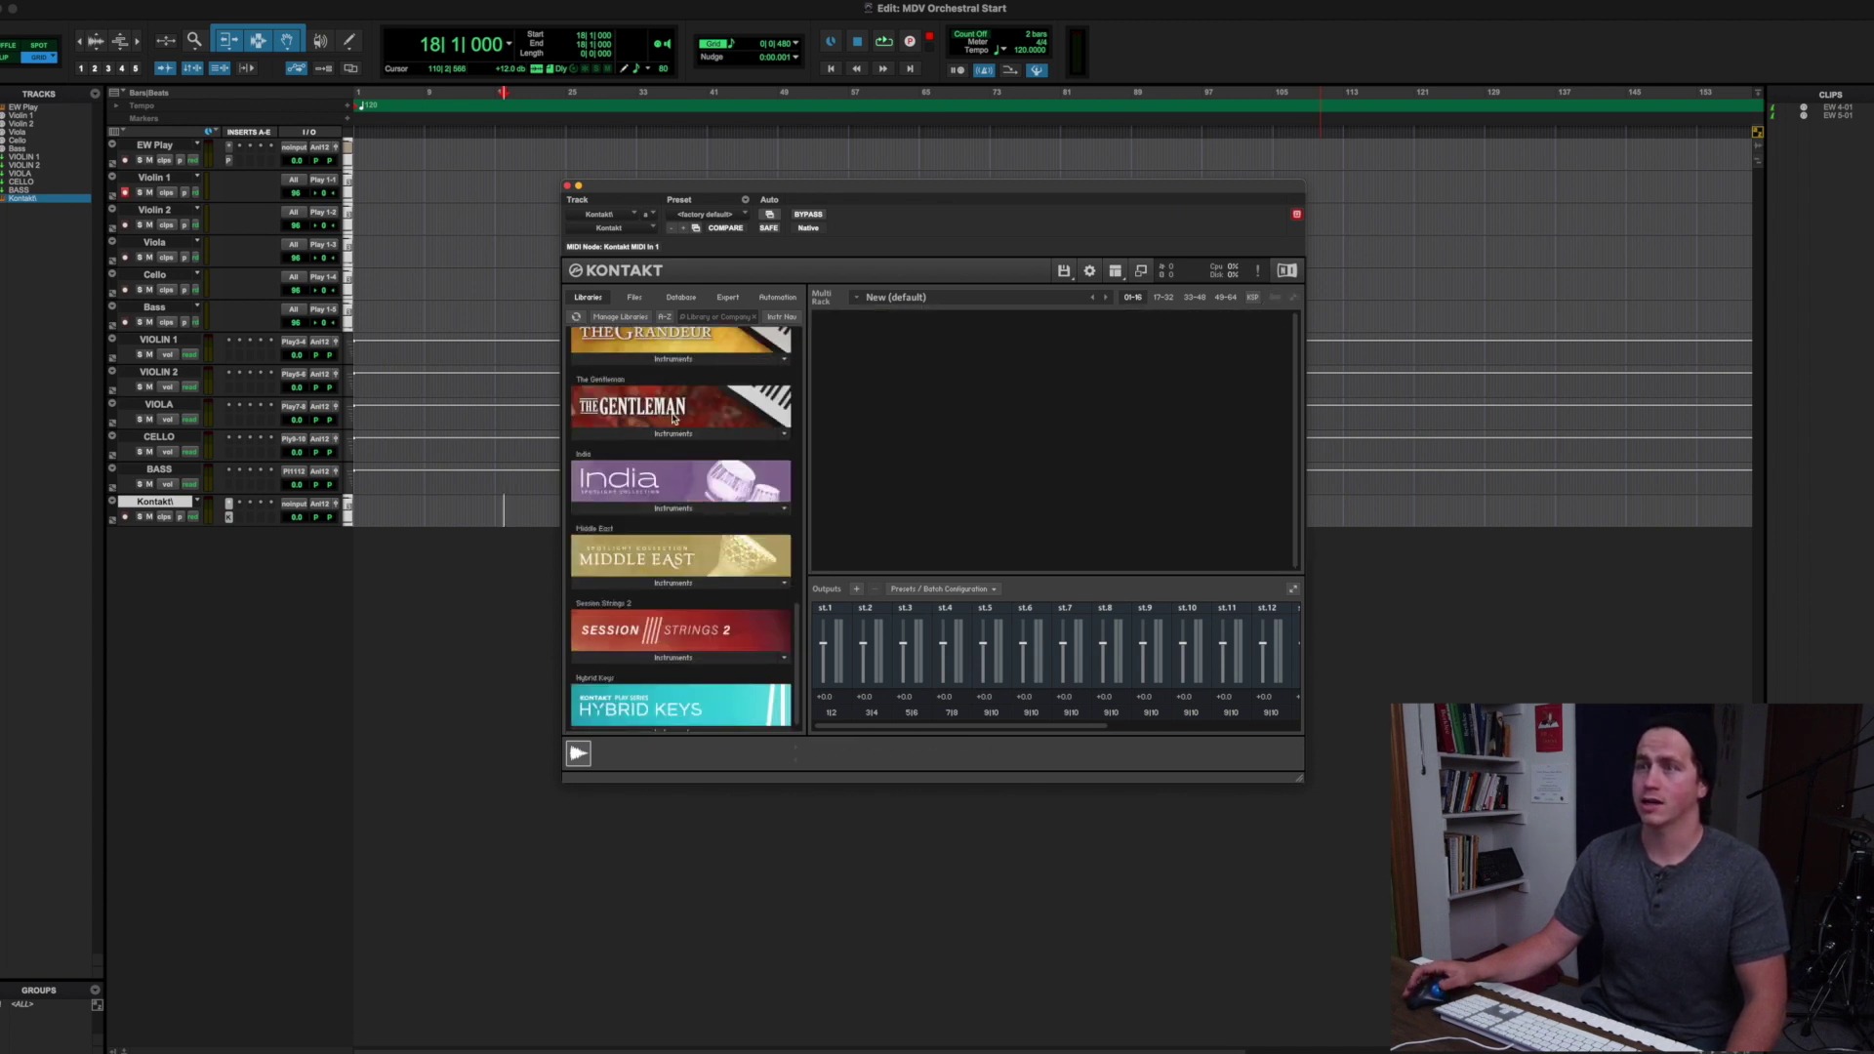
scroll(689, 490, up, 4)
click(654, 456)
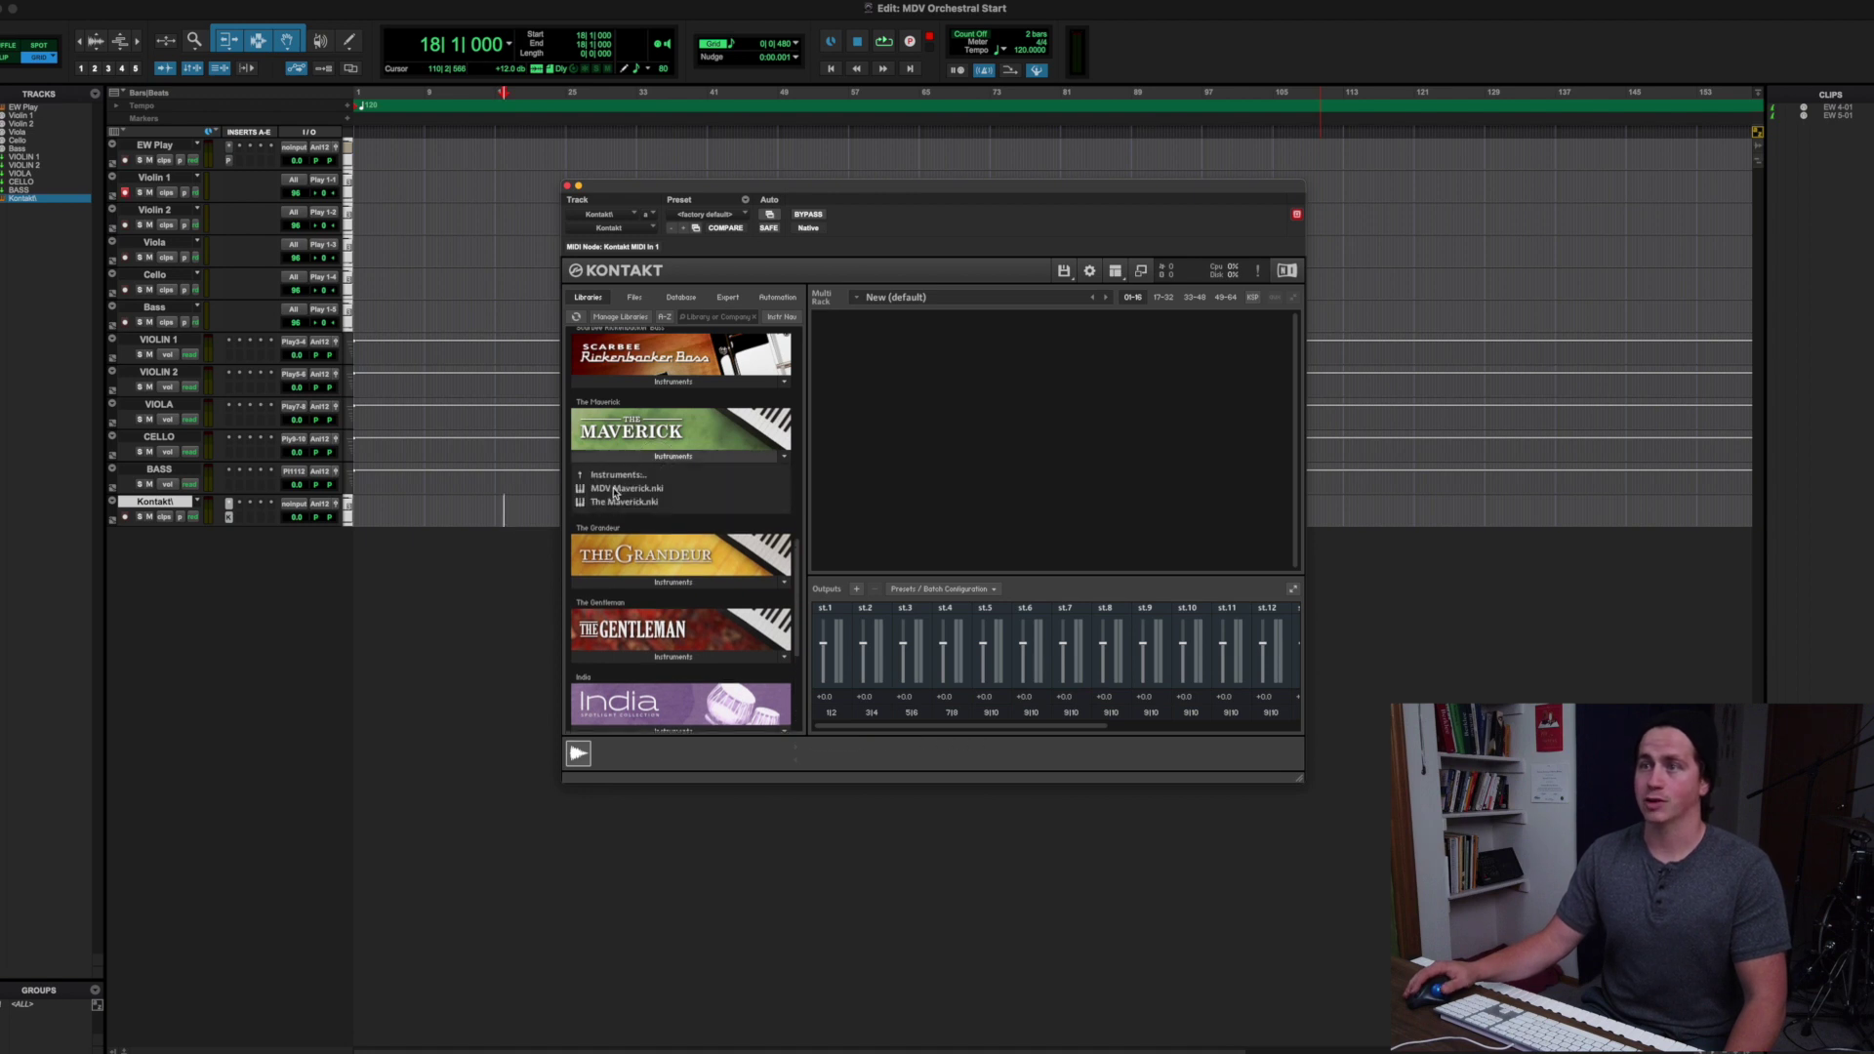
double_click(614, 490)
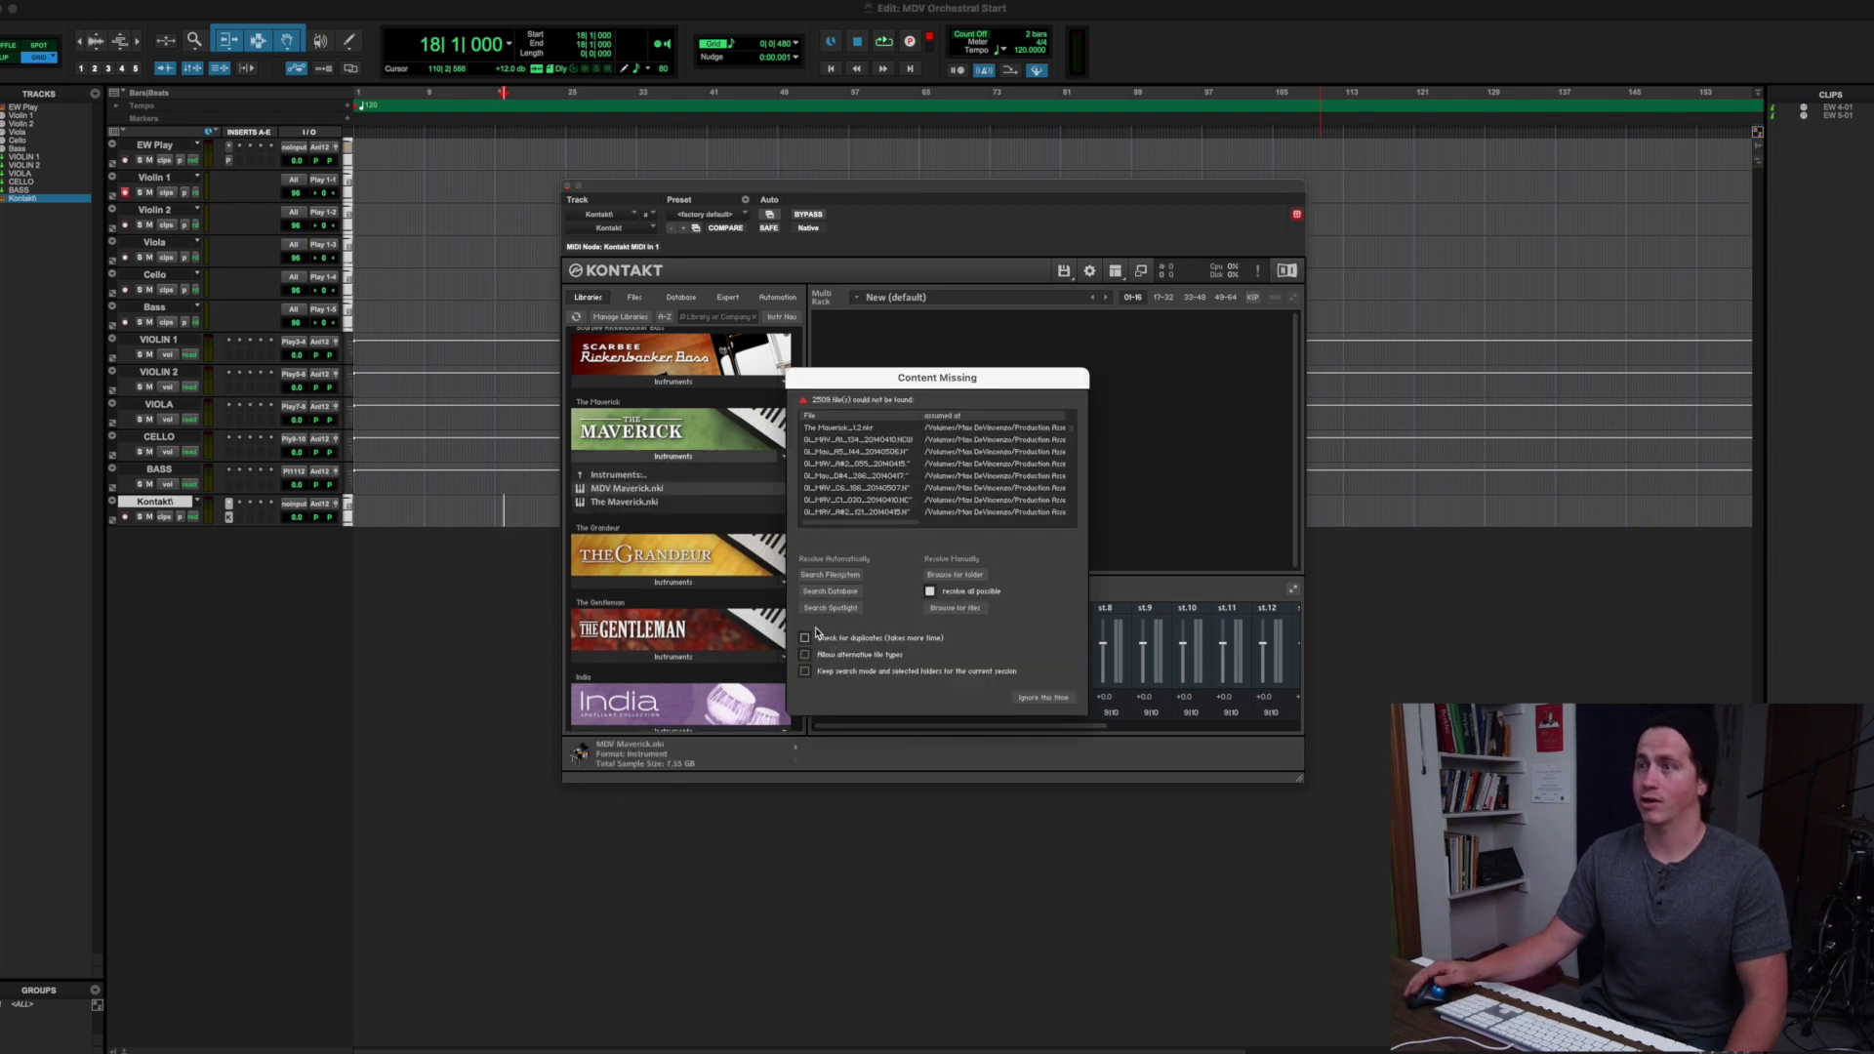
click(830, 608)
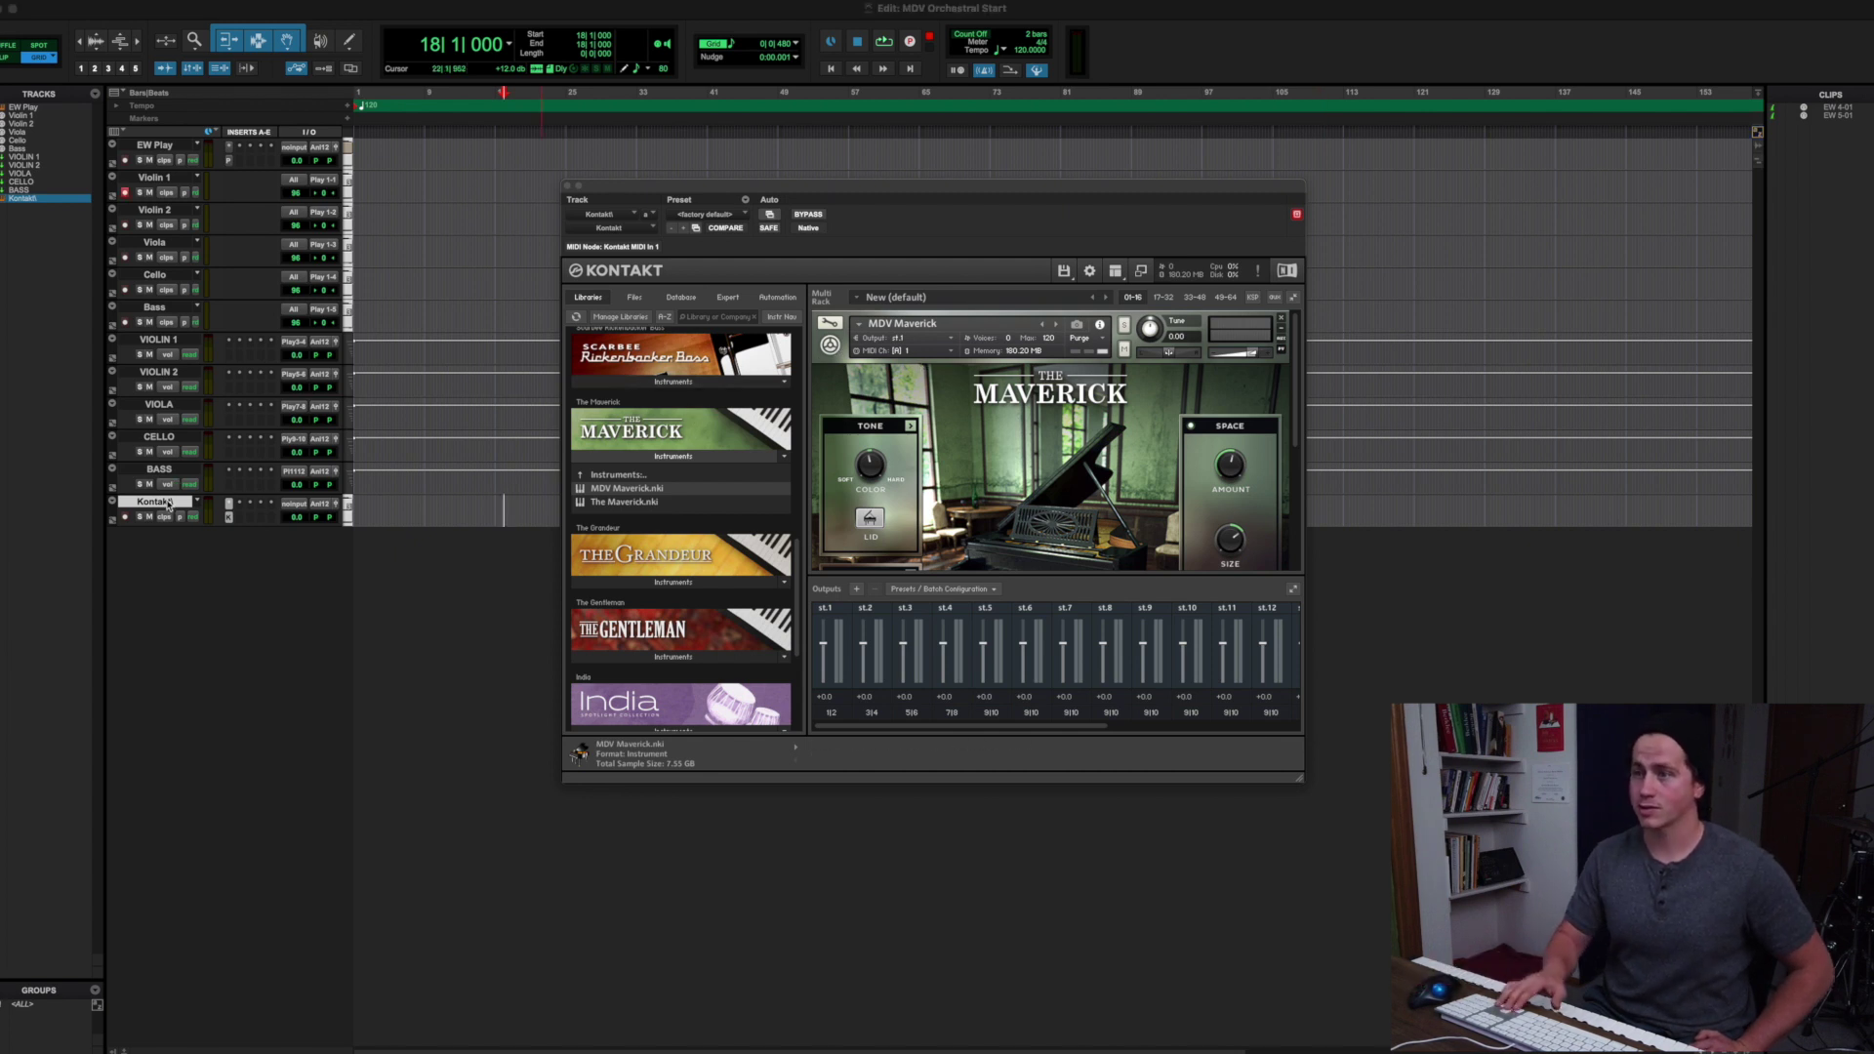
Correct the instrument track's name to Kontakt and collapse MDV Maverick to check its MIDI channel options
click(987, 437)
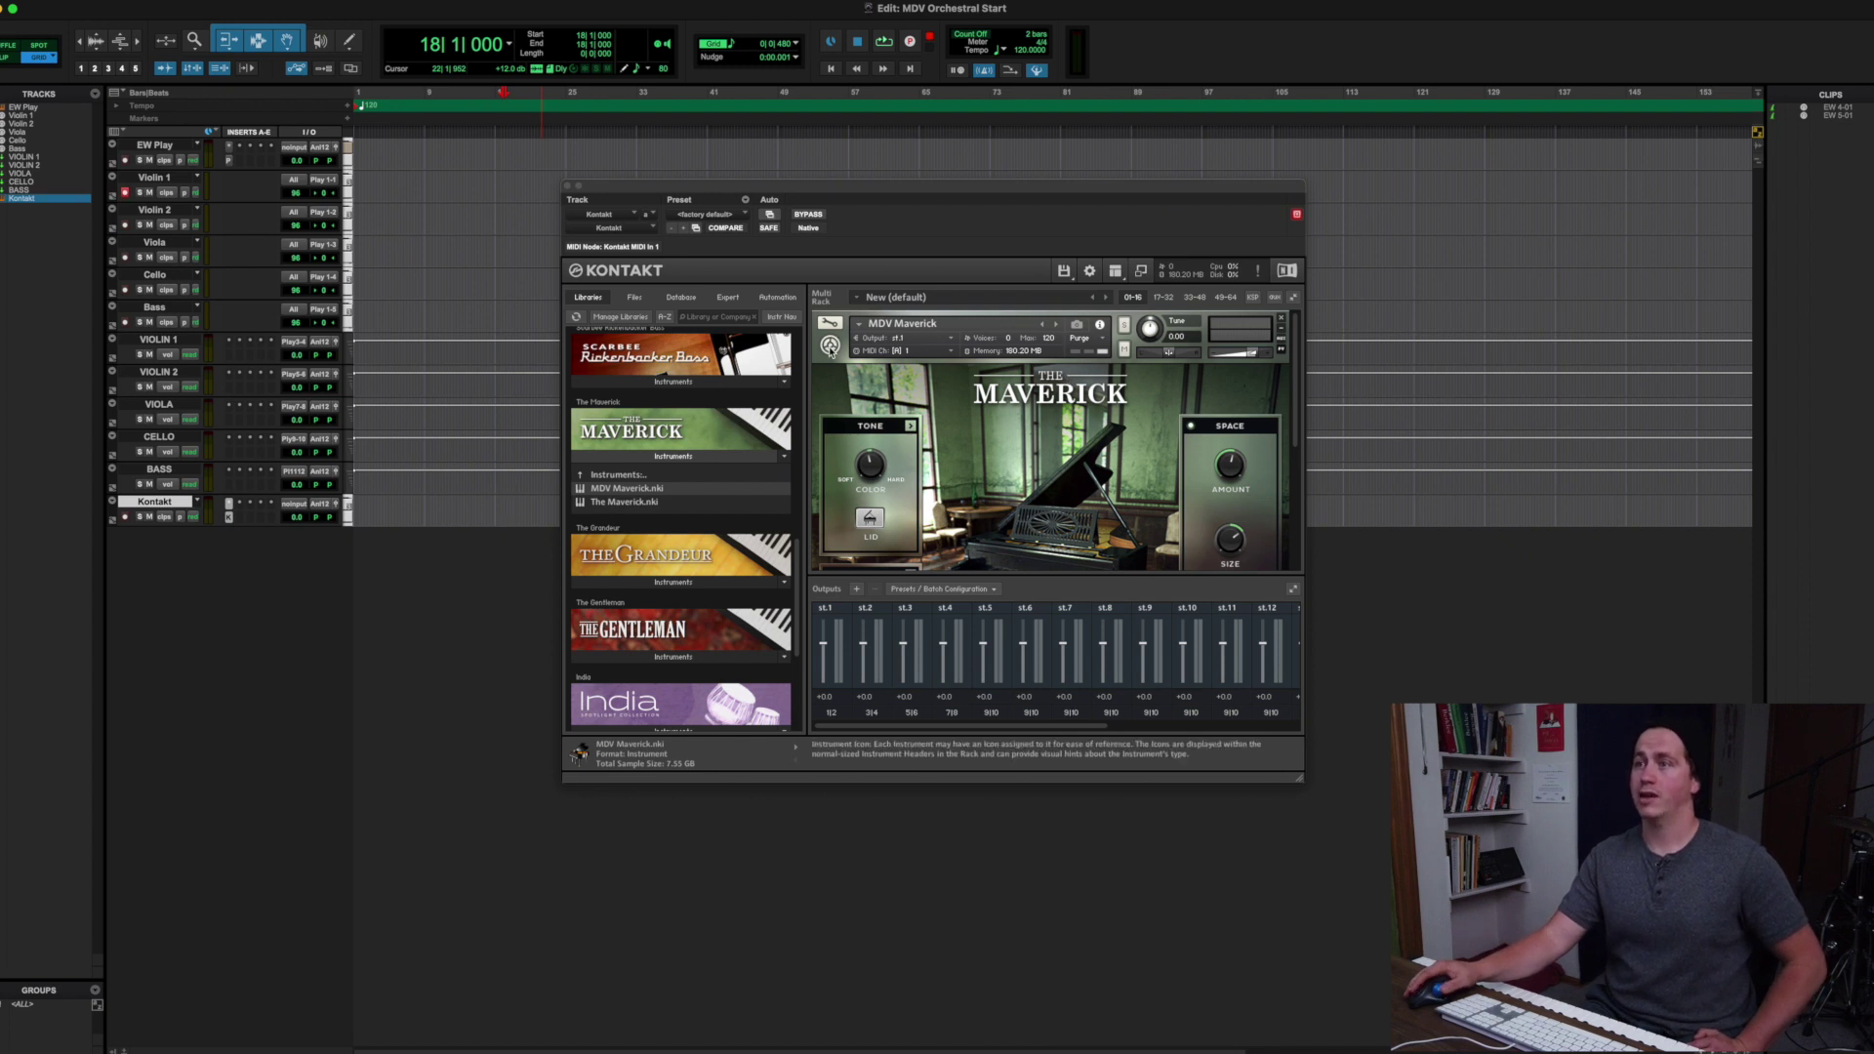
click(830, 328)
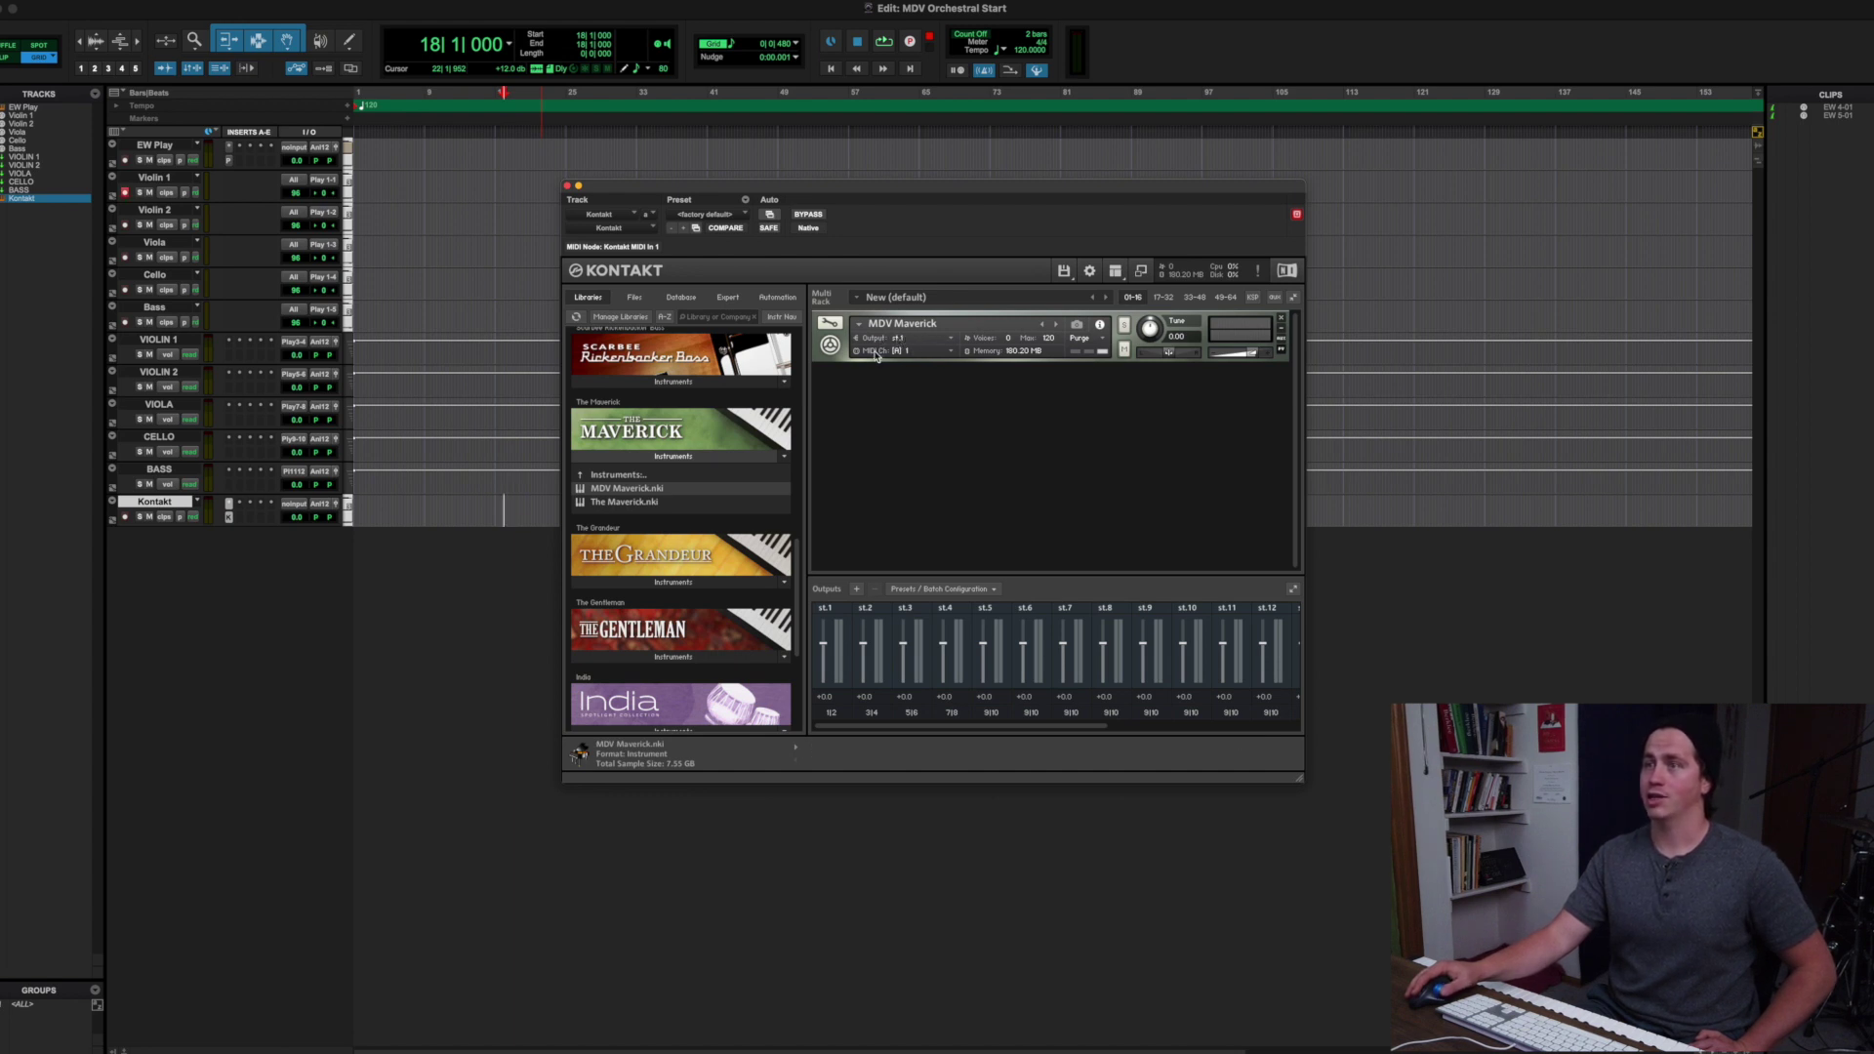
click(954, 353)
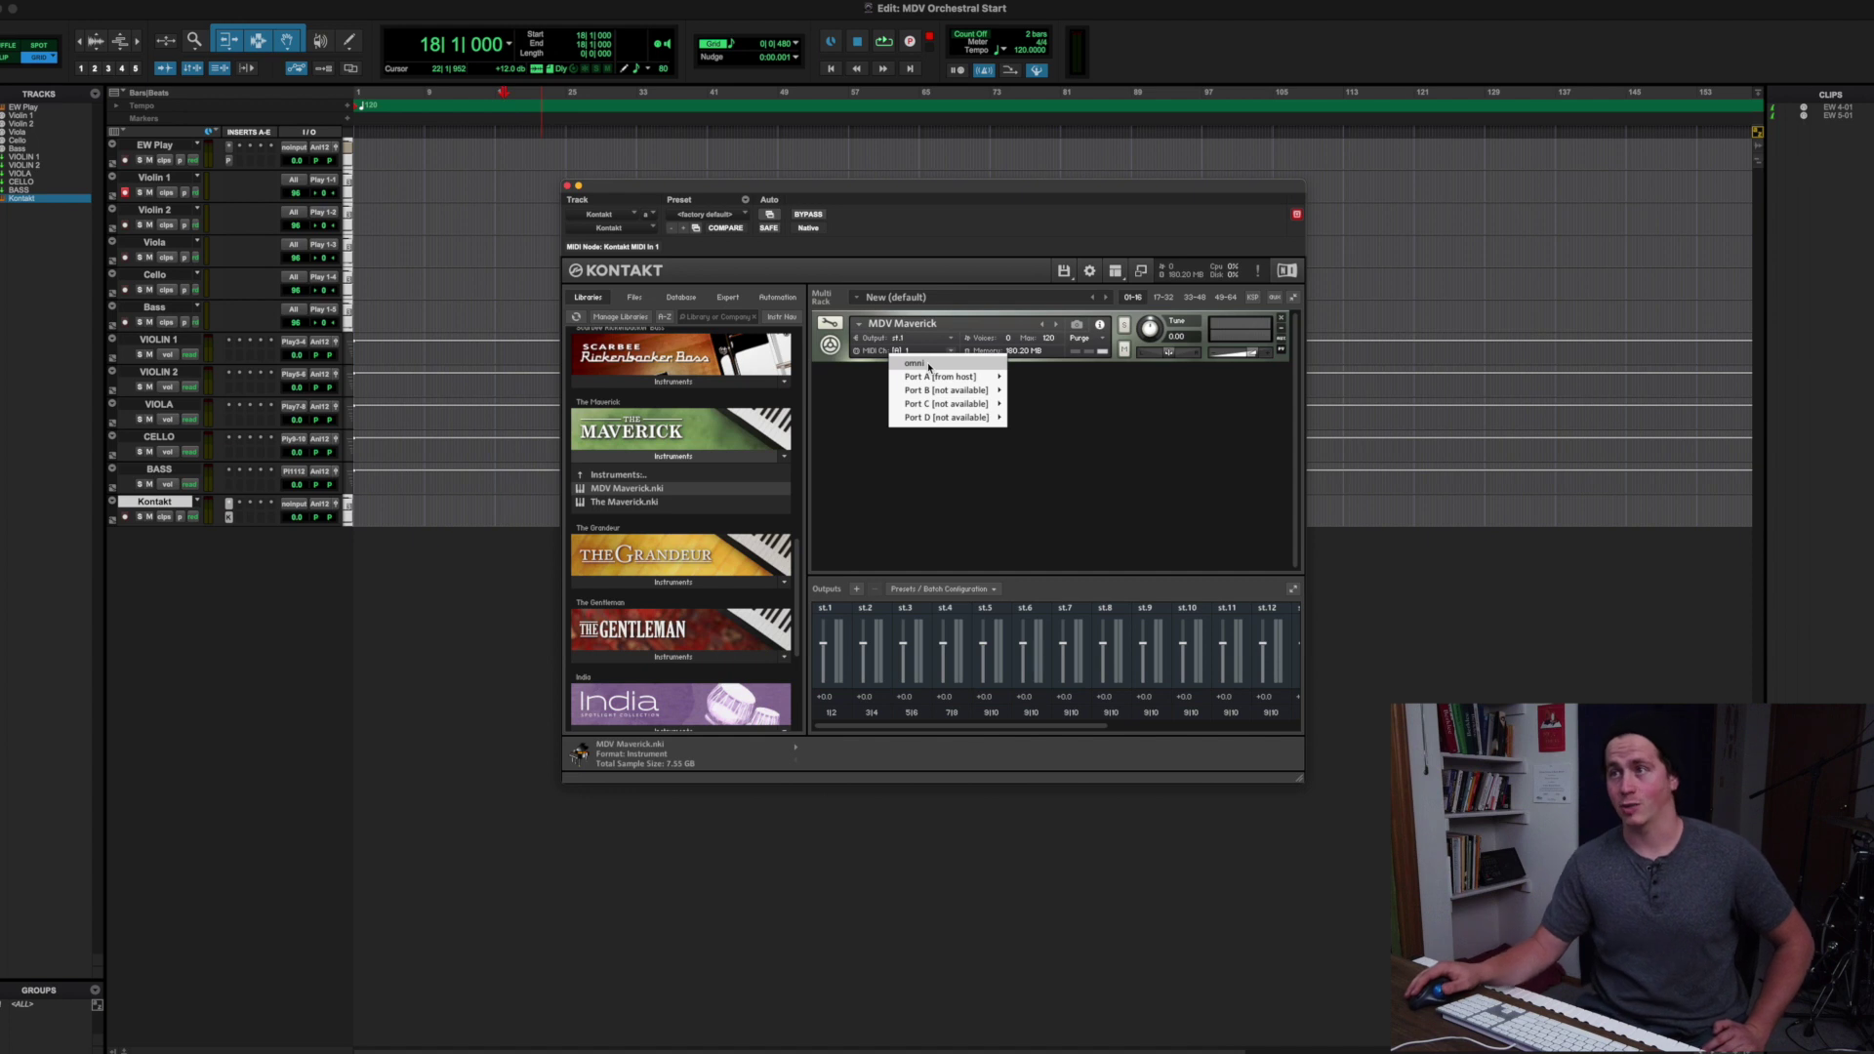
click(872, 411)
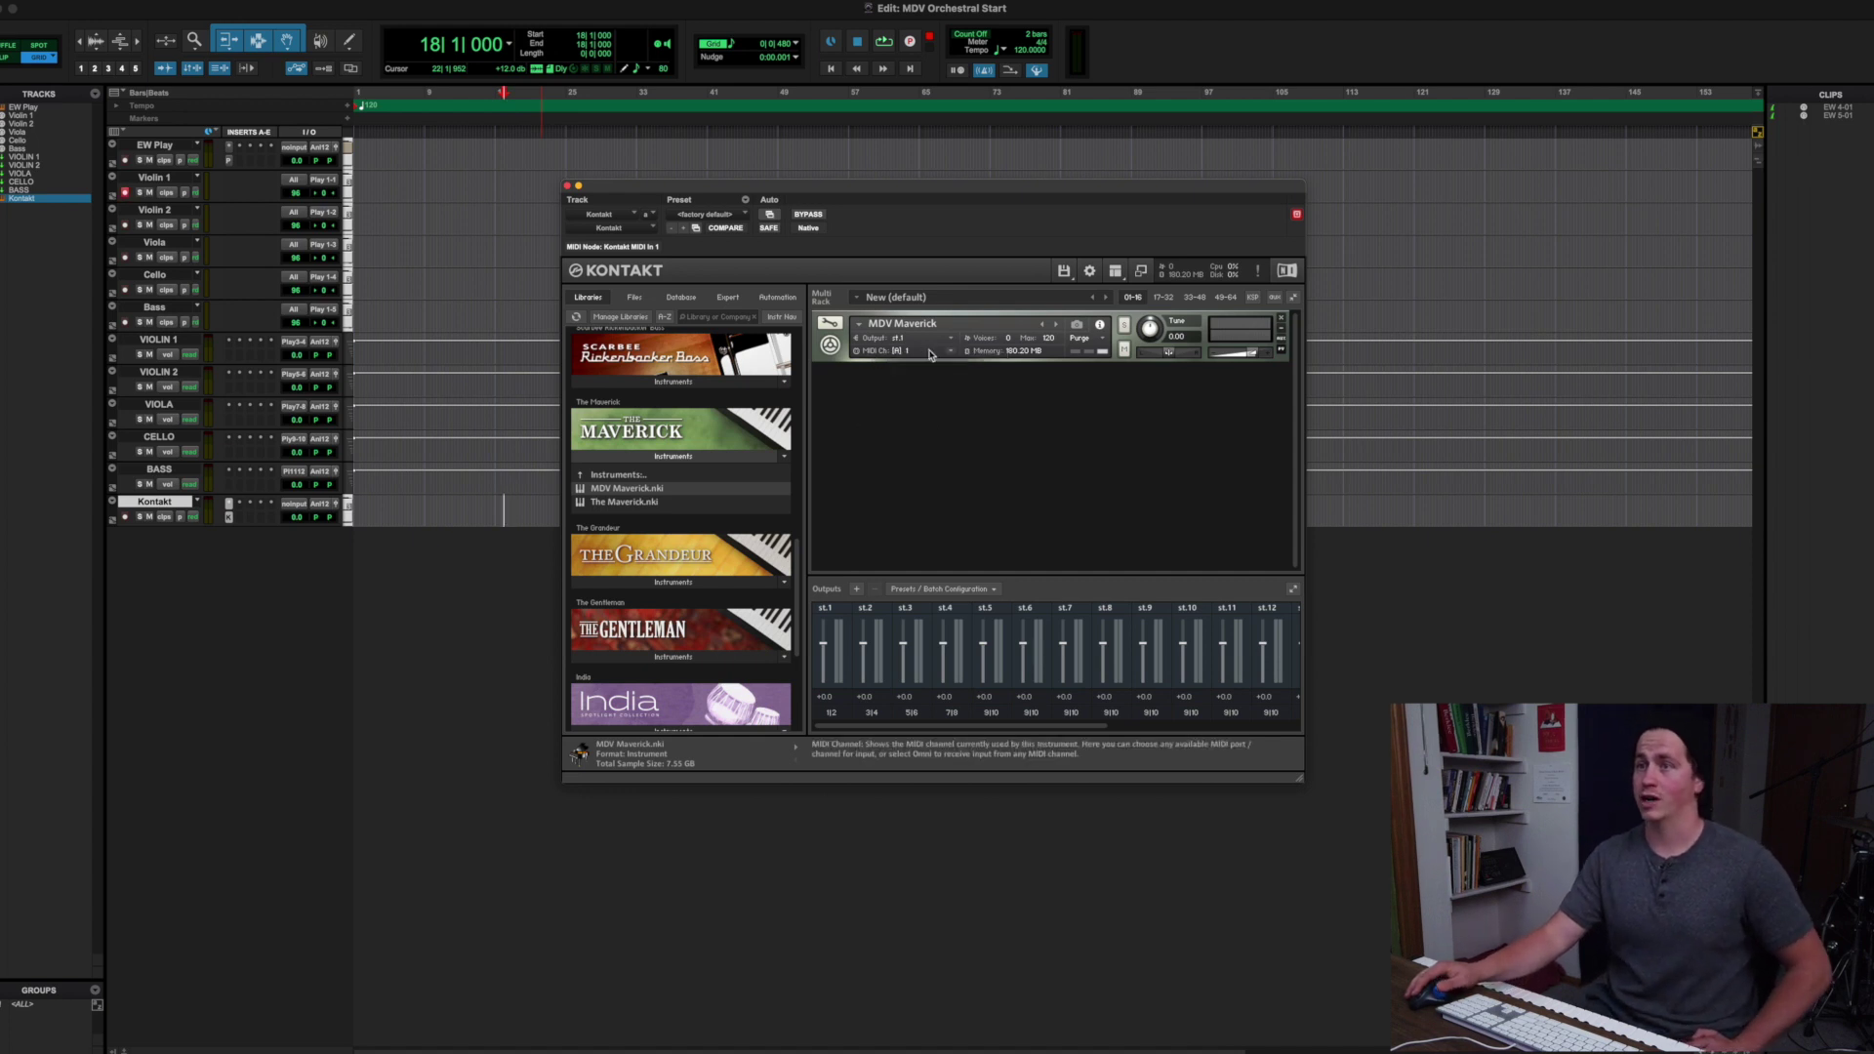
Load Tonewheel Organ B3.nki from the 1 - Default folder of the Vintage Organs library into the Kontakt rack
click(671, 444)
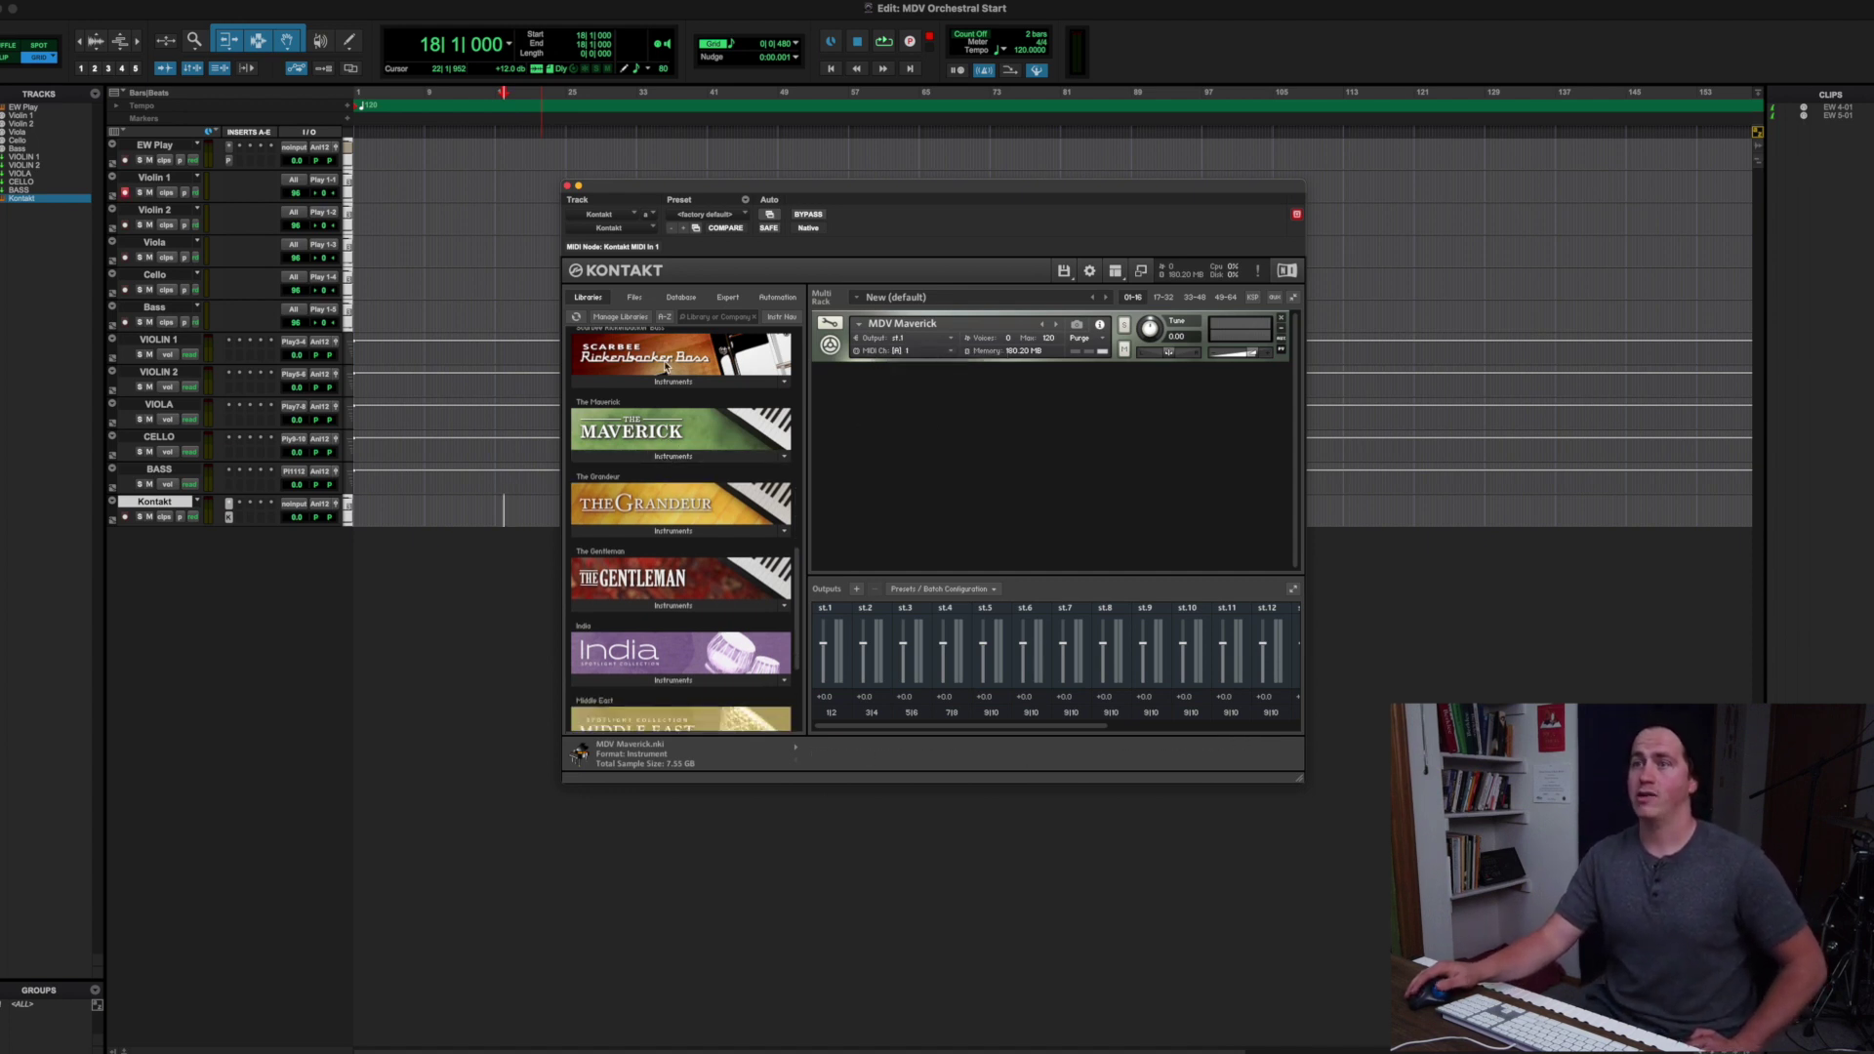
scroll(689, 500, down, 5)
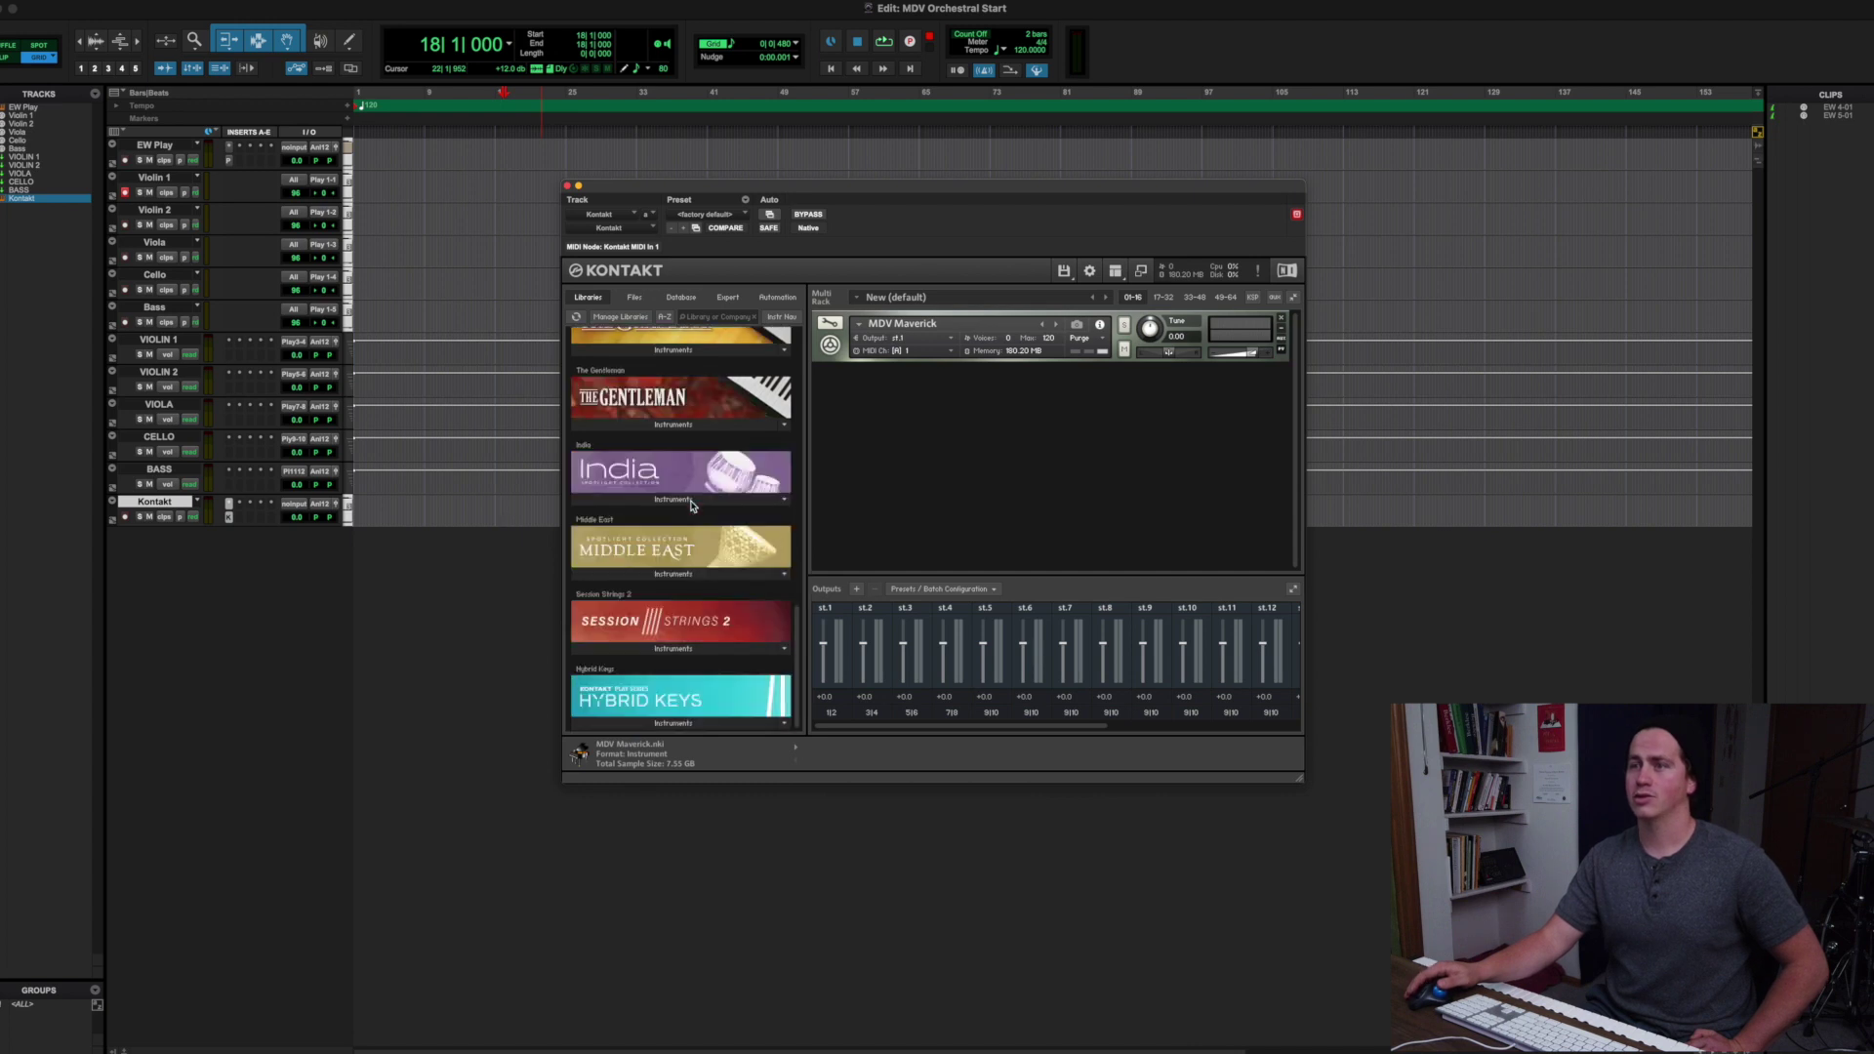
scroll(690, 504, down, 15)
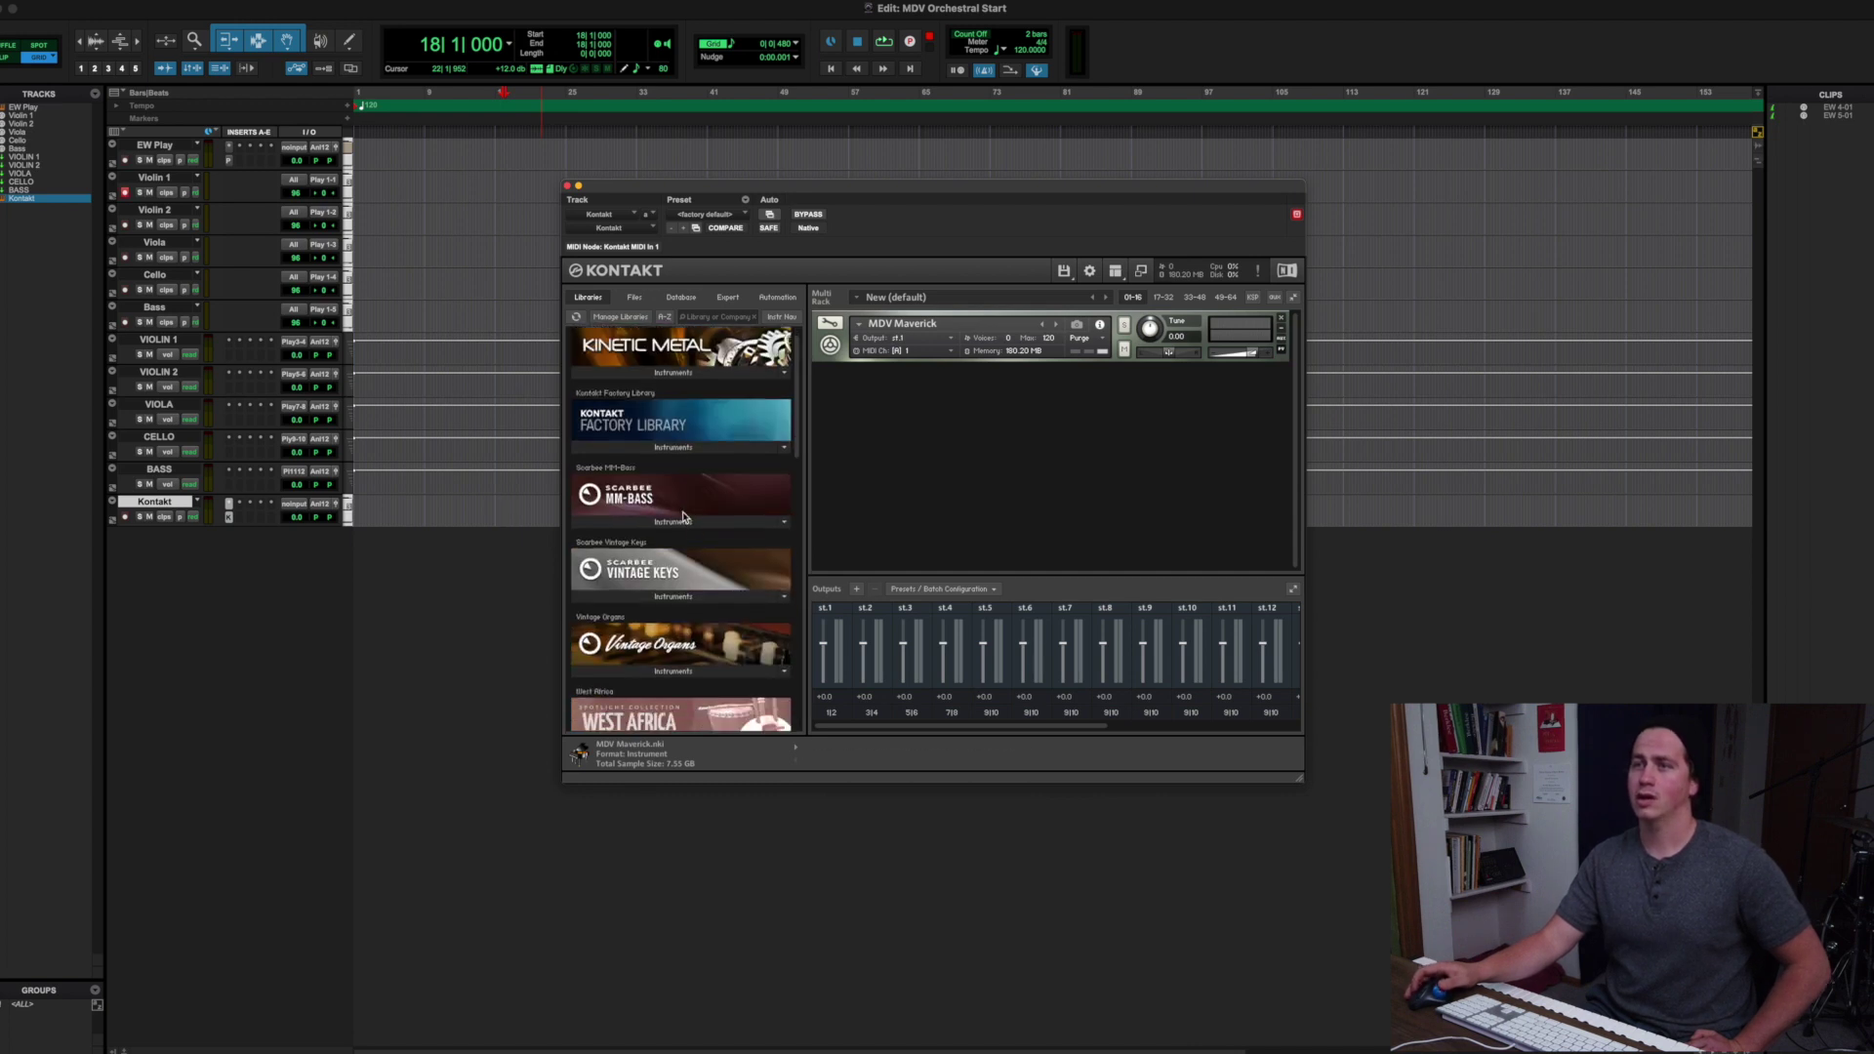
scroll(684, 517, down, 4)
click(665, 522)
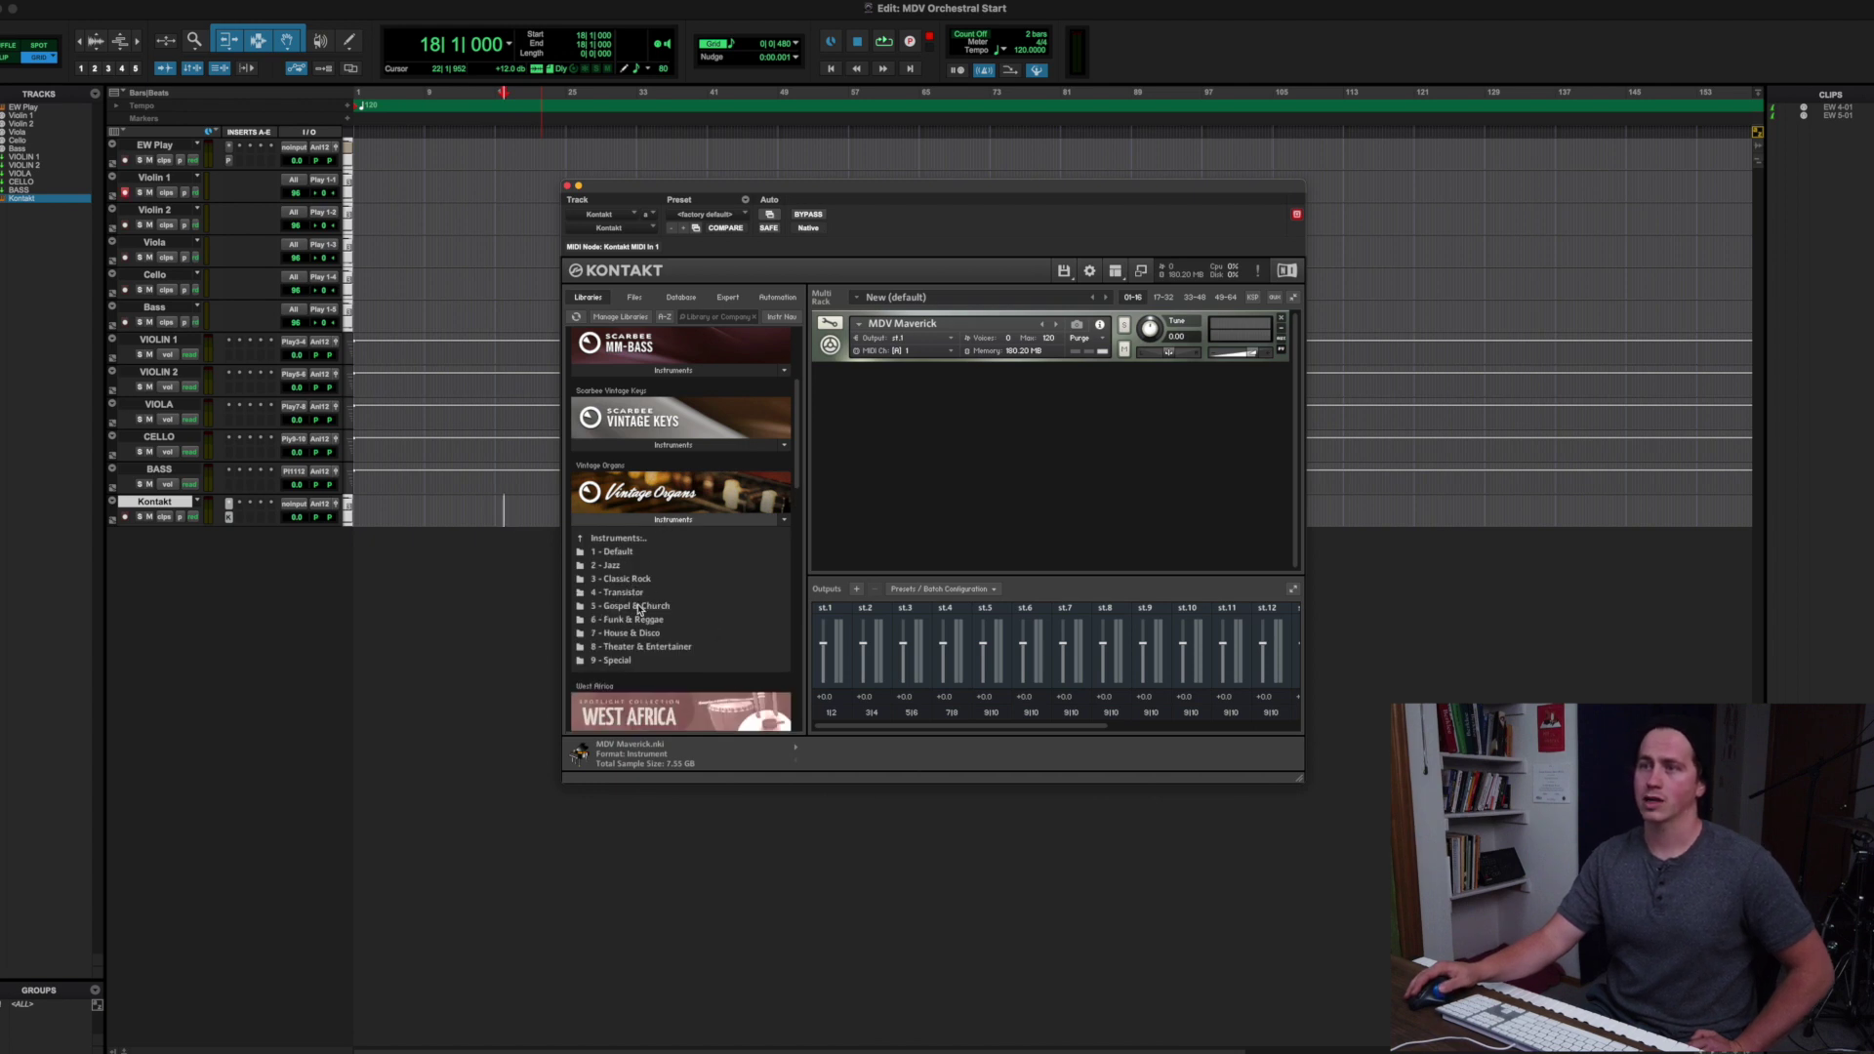
click(628, 554)
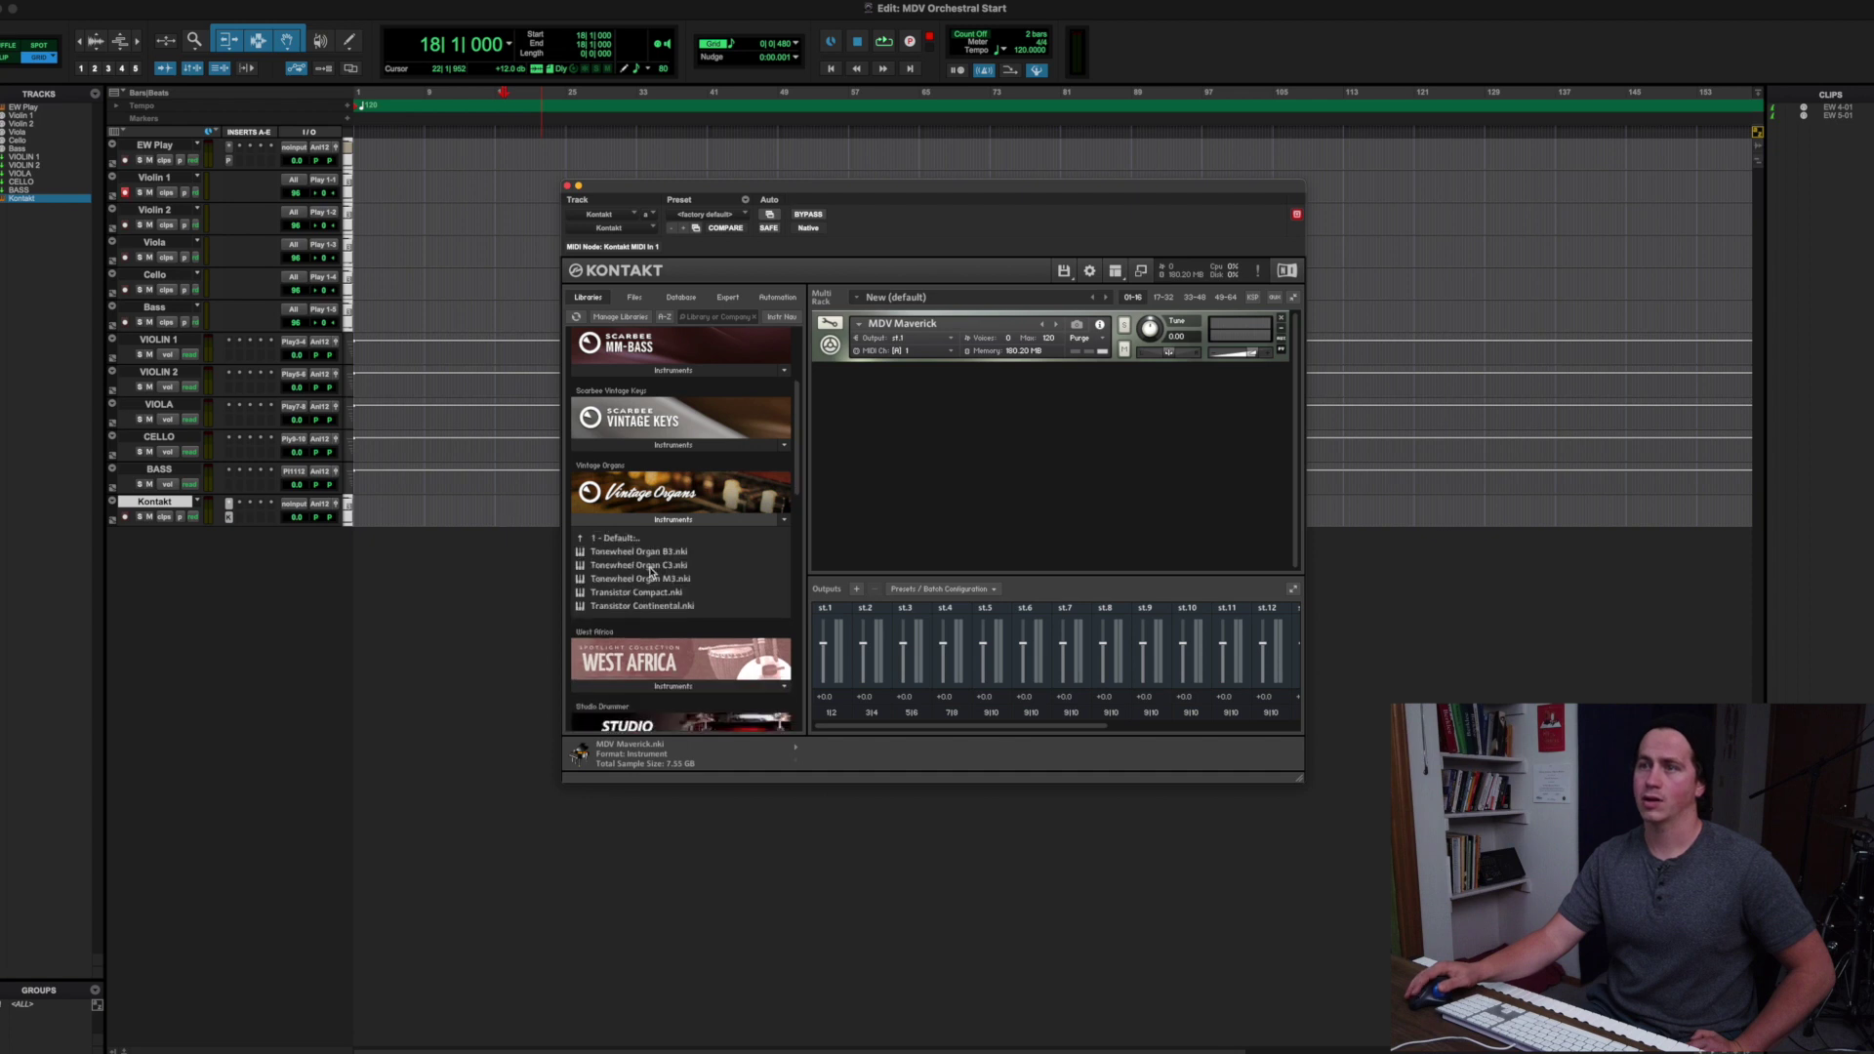
drag(653, 554, 974, 440)
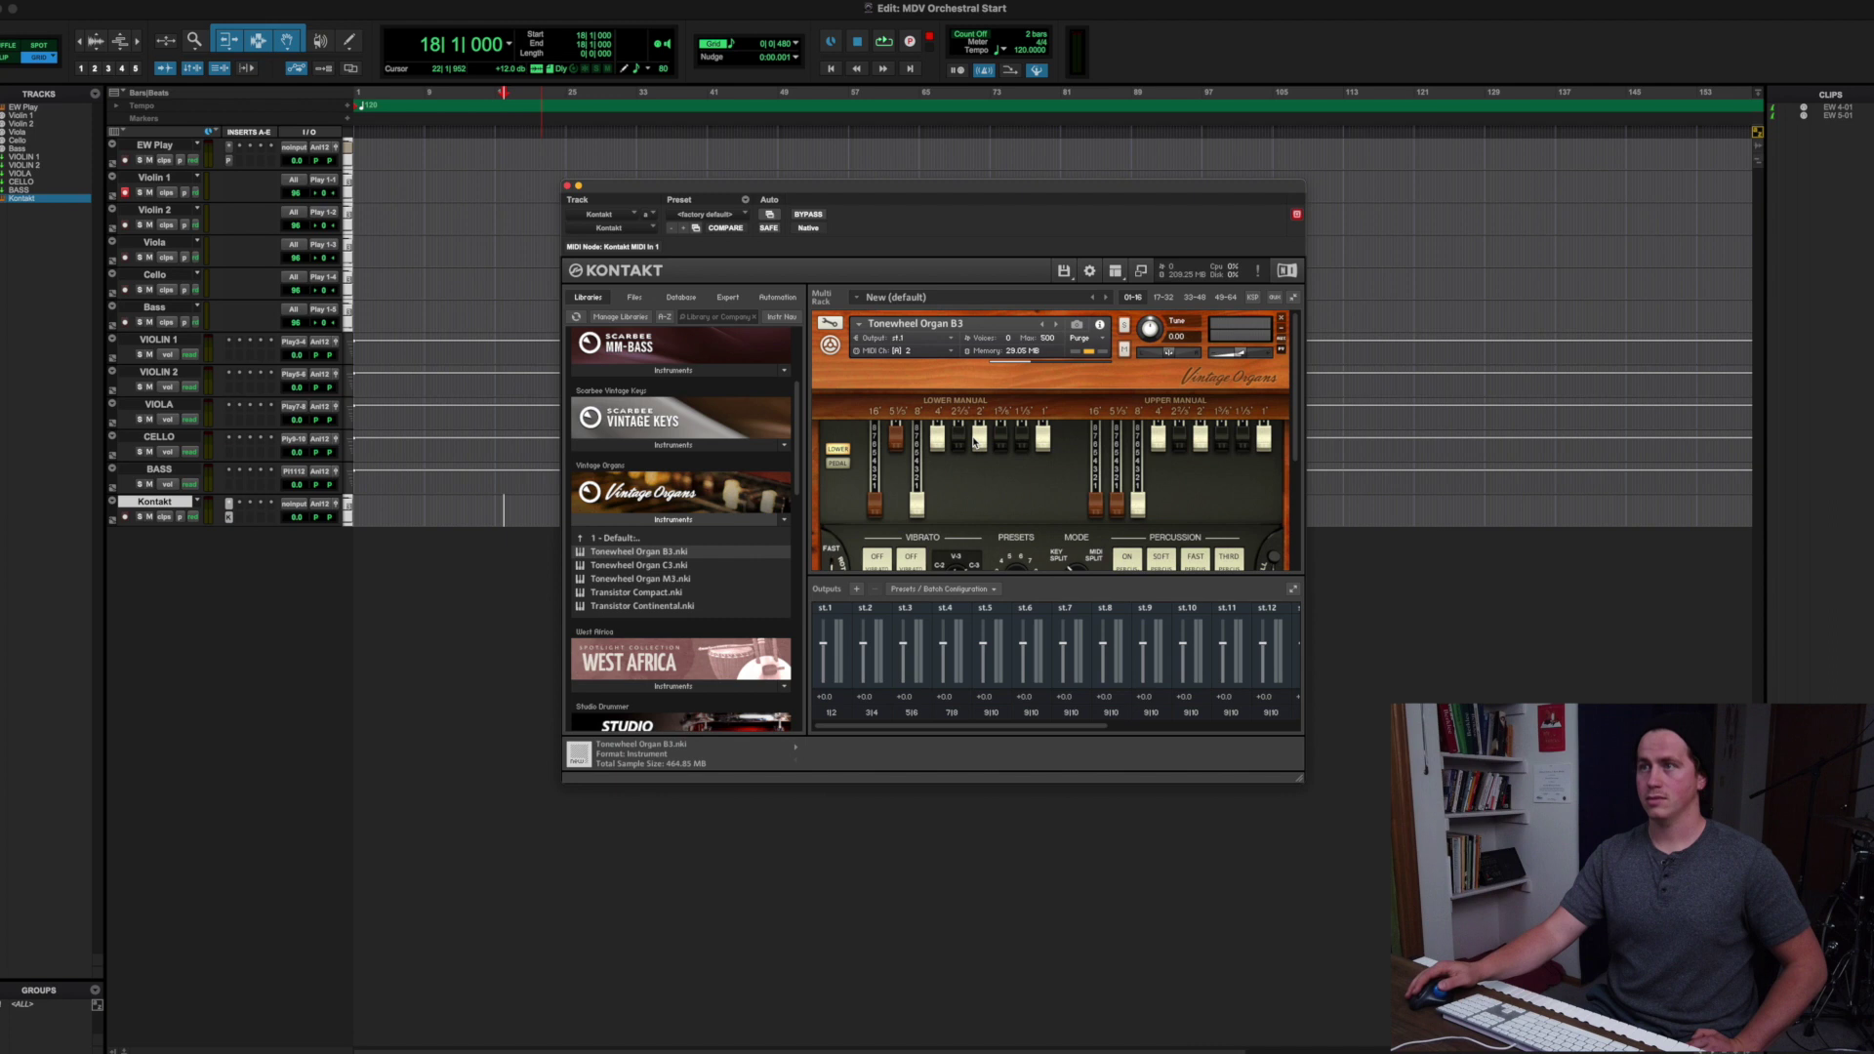
Collapse Tonewheel Organ B3 in the Kontakt rack and route its output to st.2
click(837, 352)
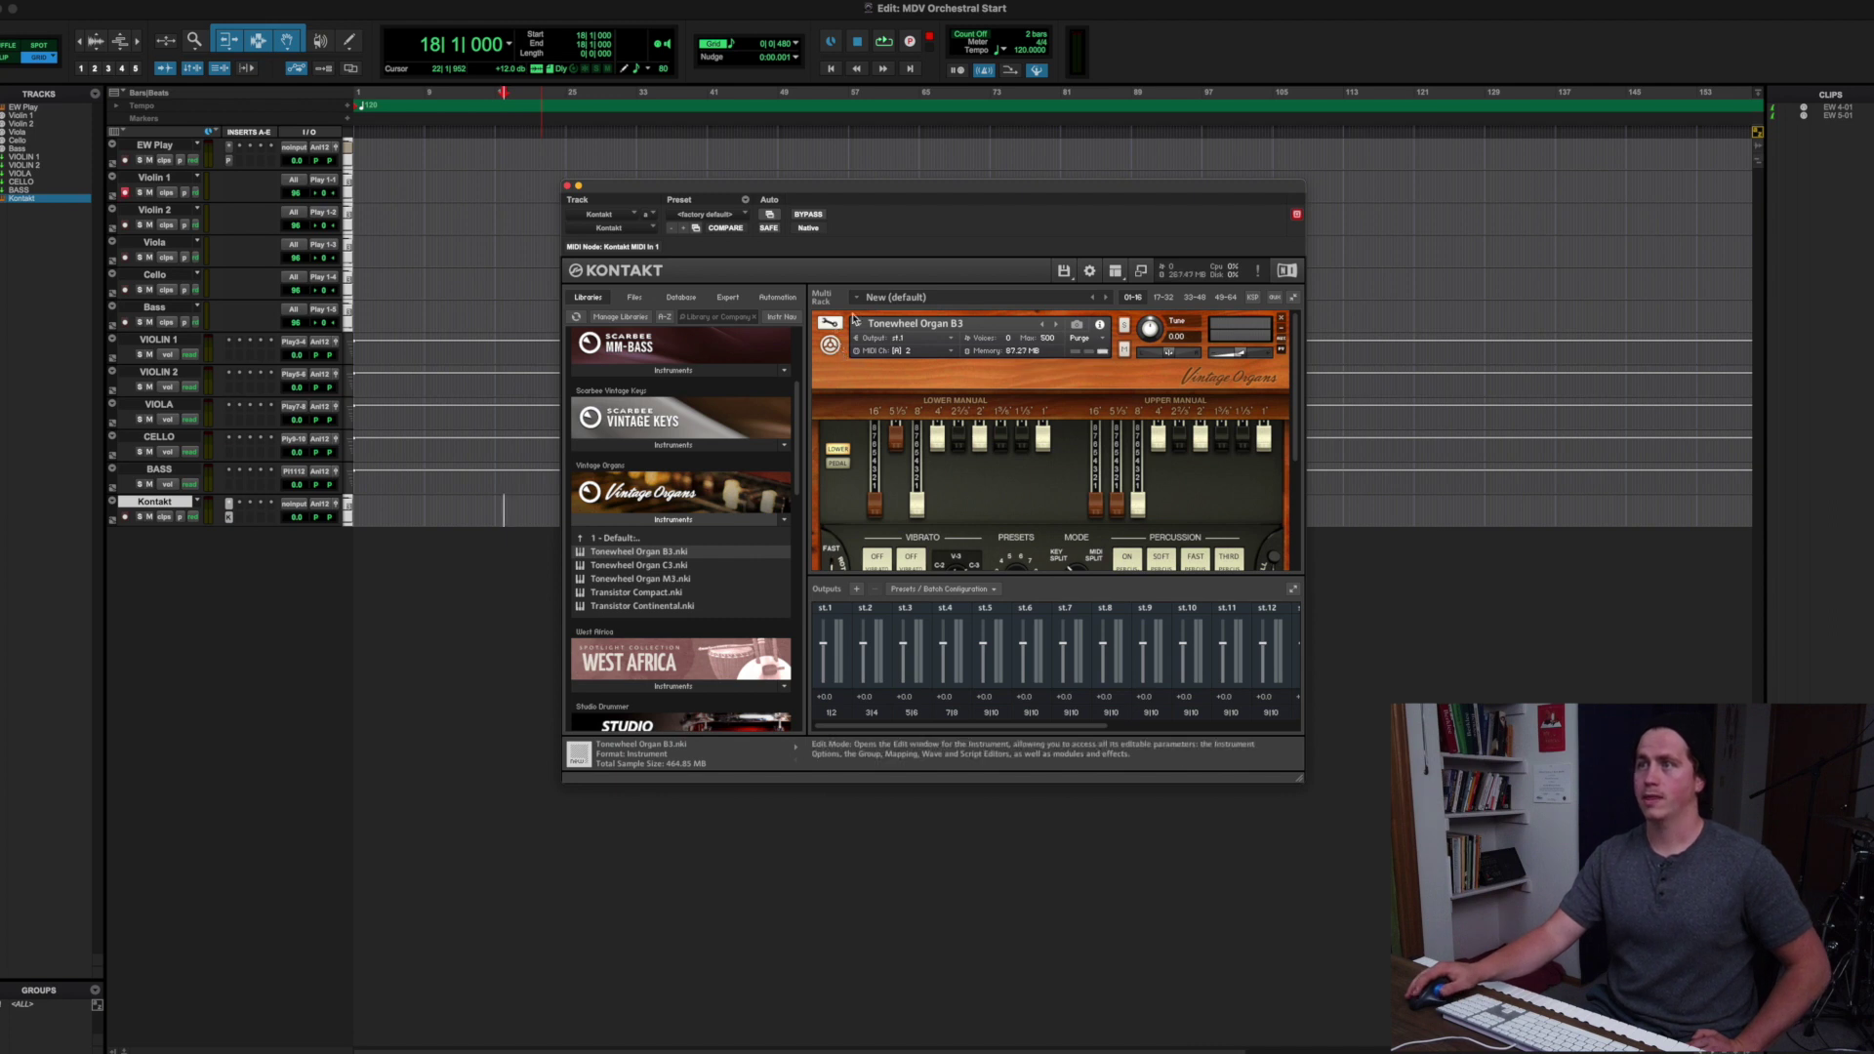
drag(972, 379, 883, 327)
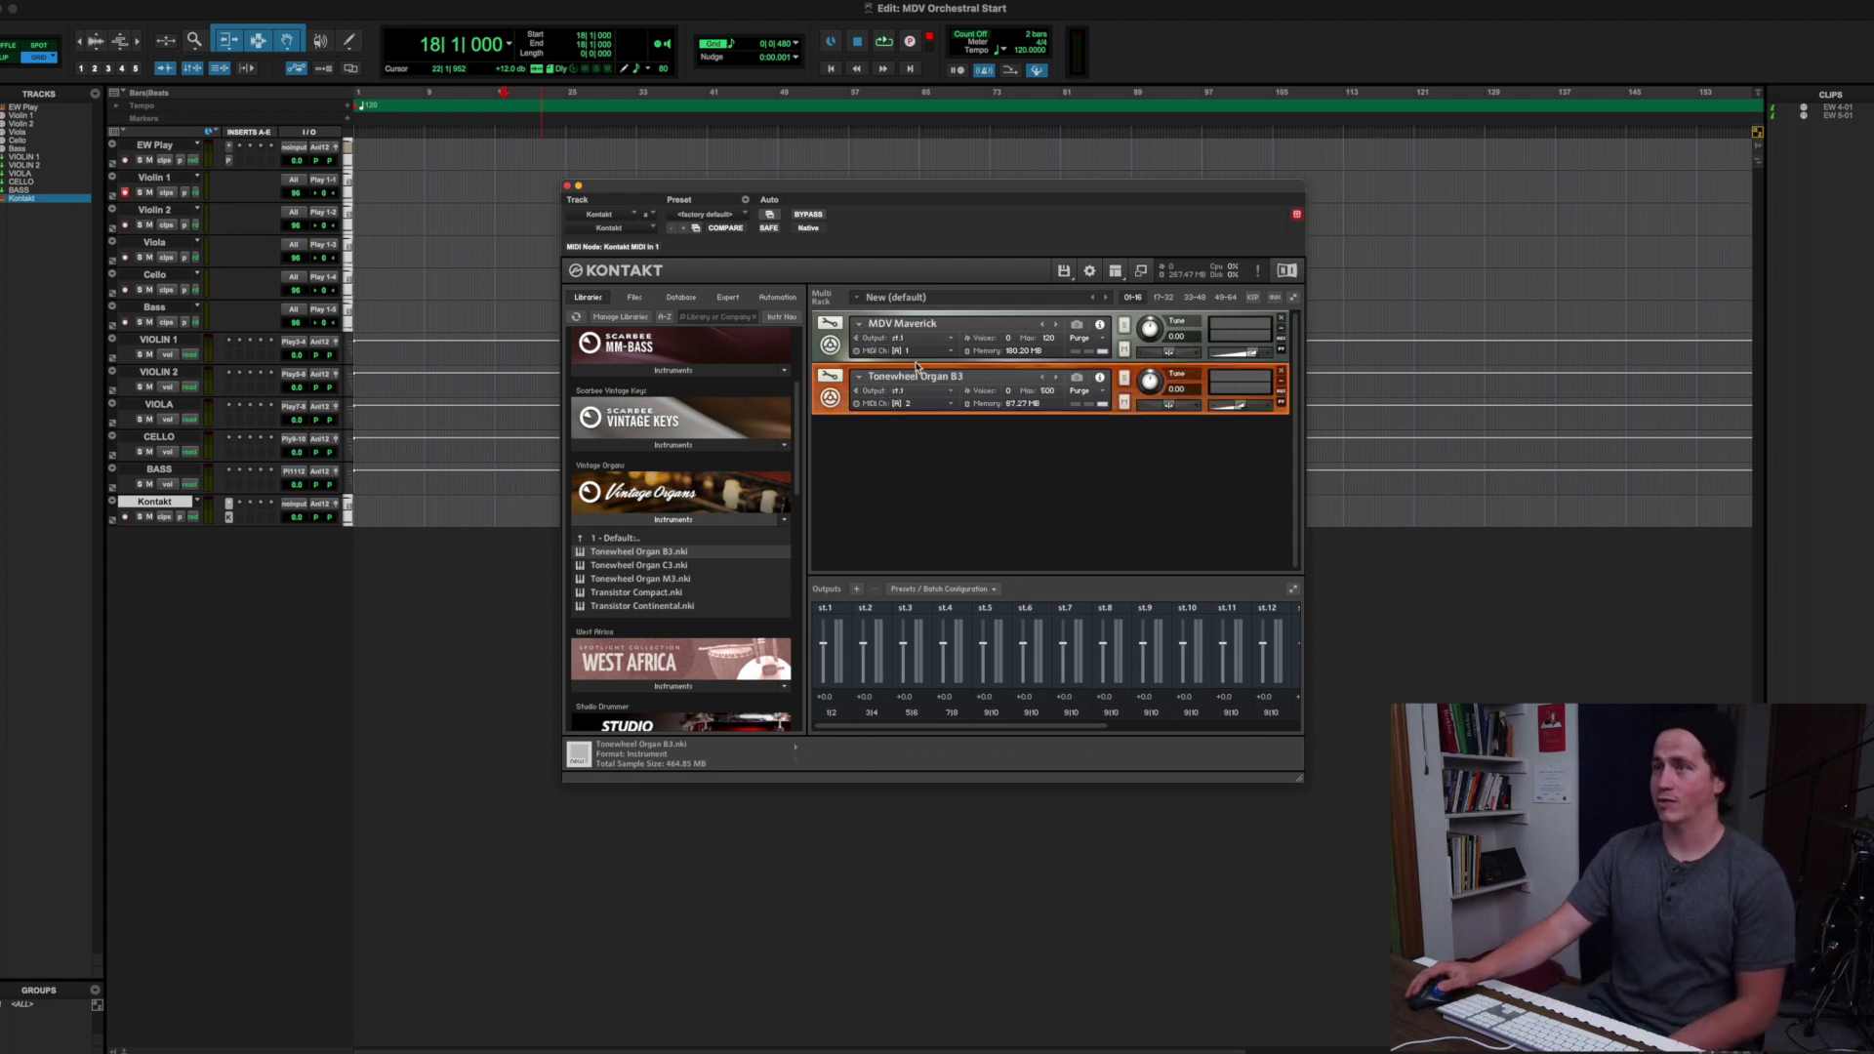
click(900, 390)
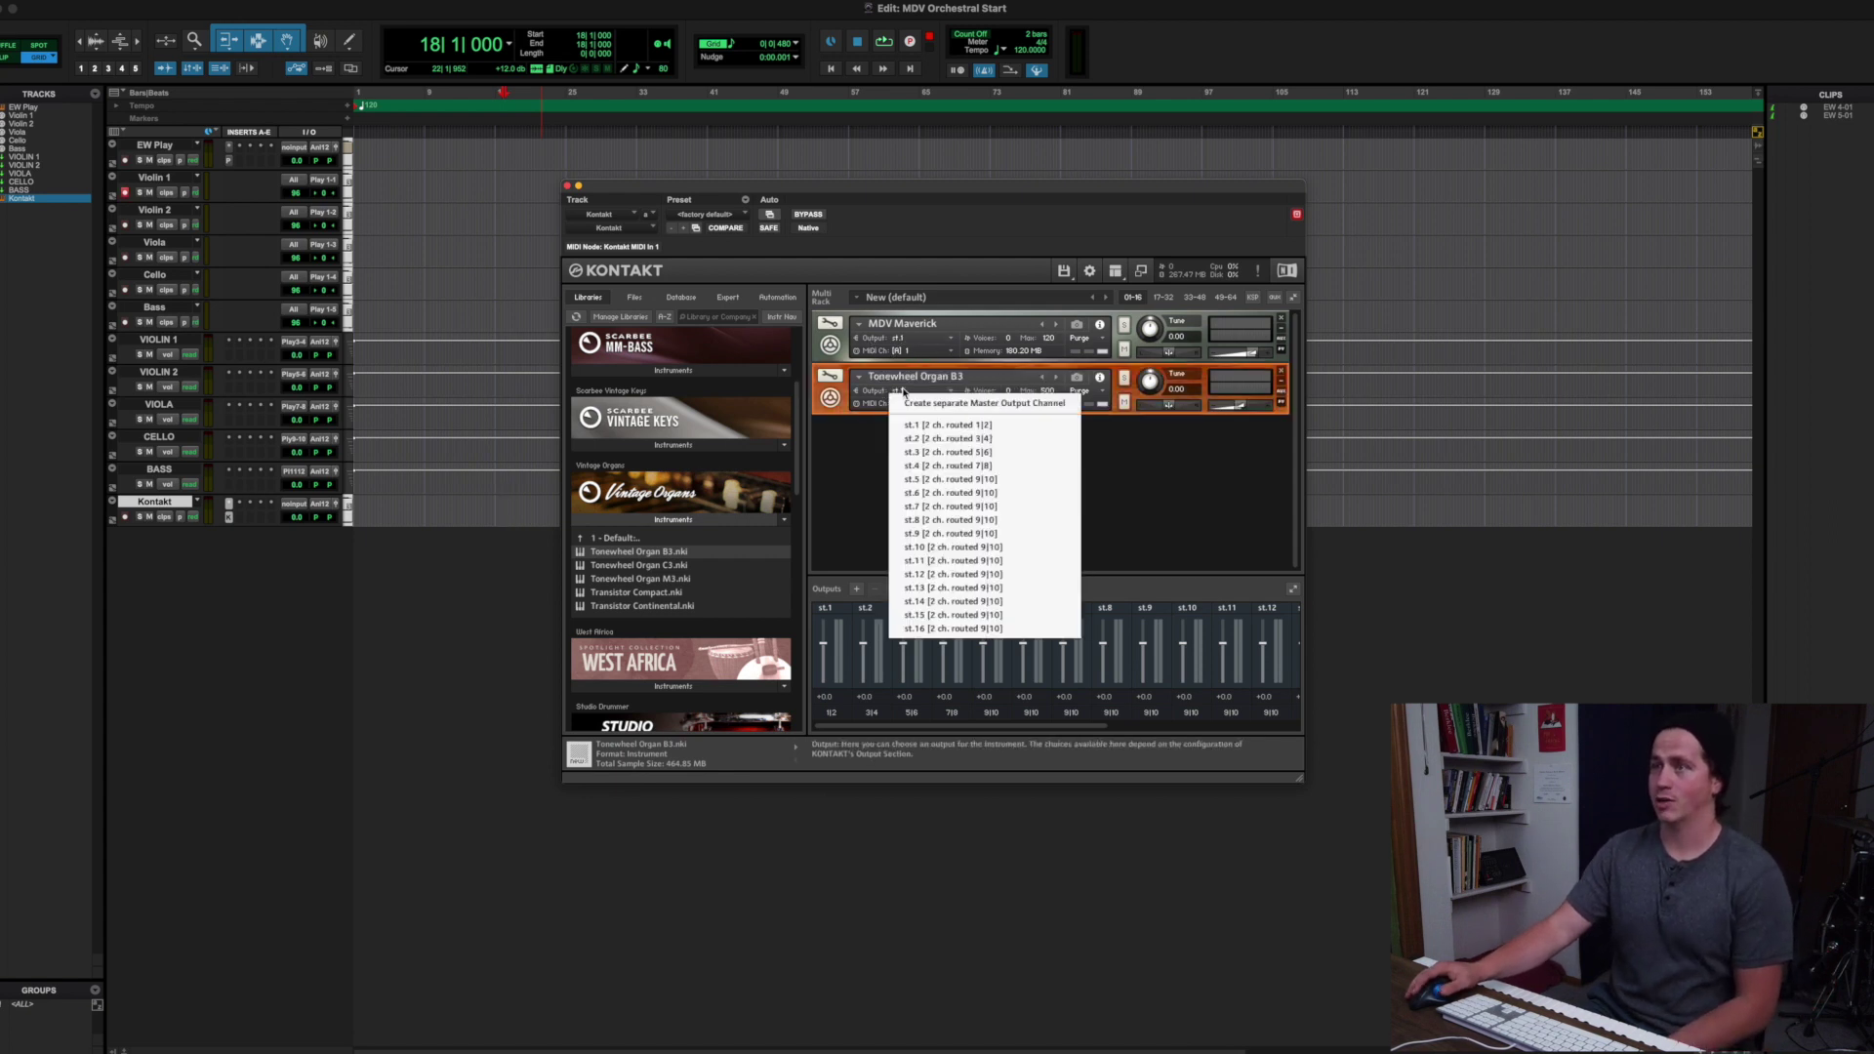
click(934, 438)
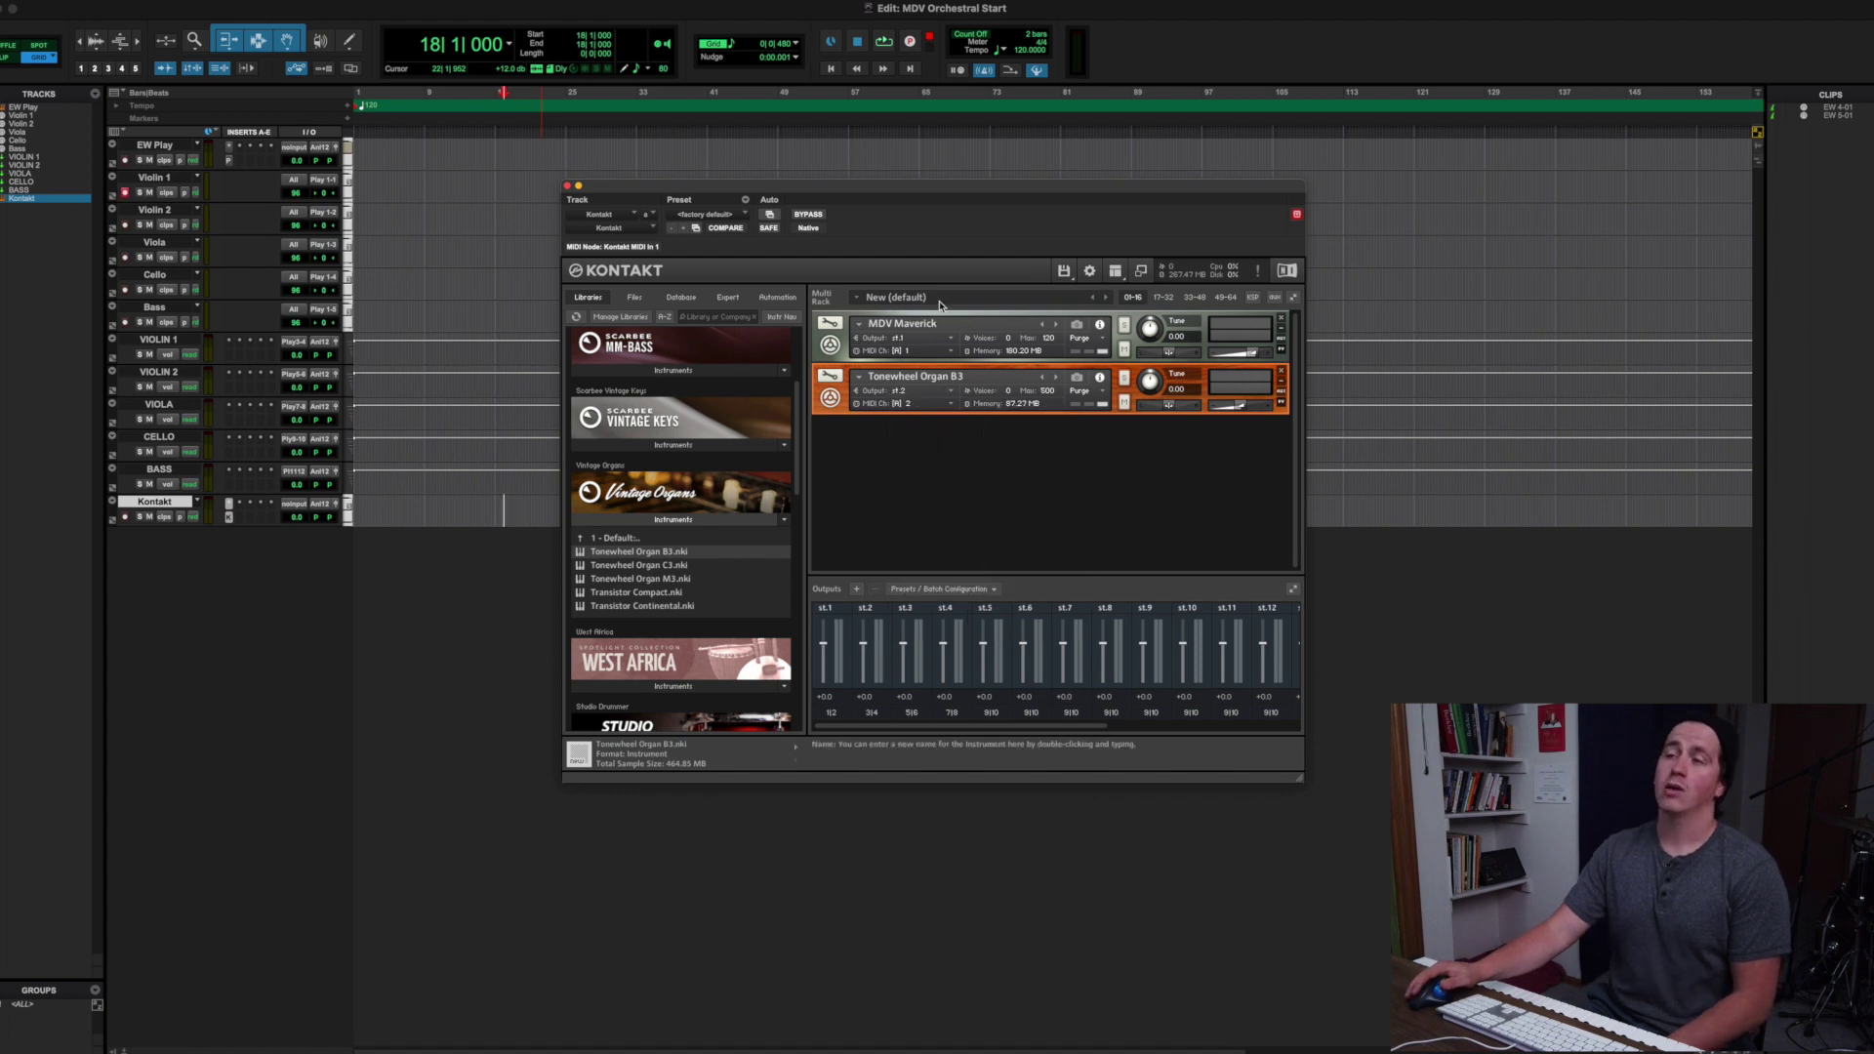
click(908, 391)
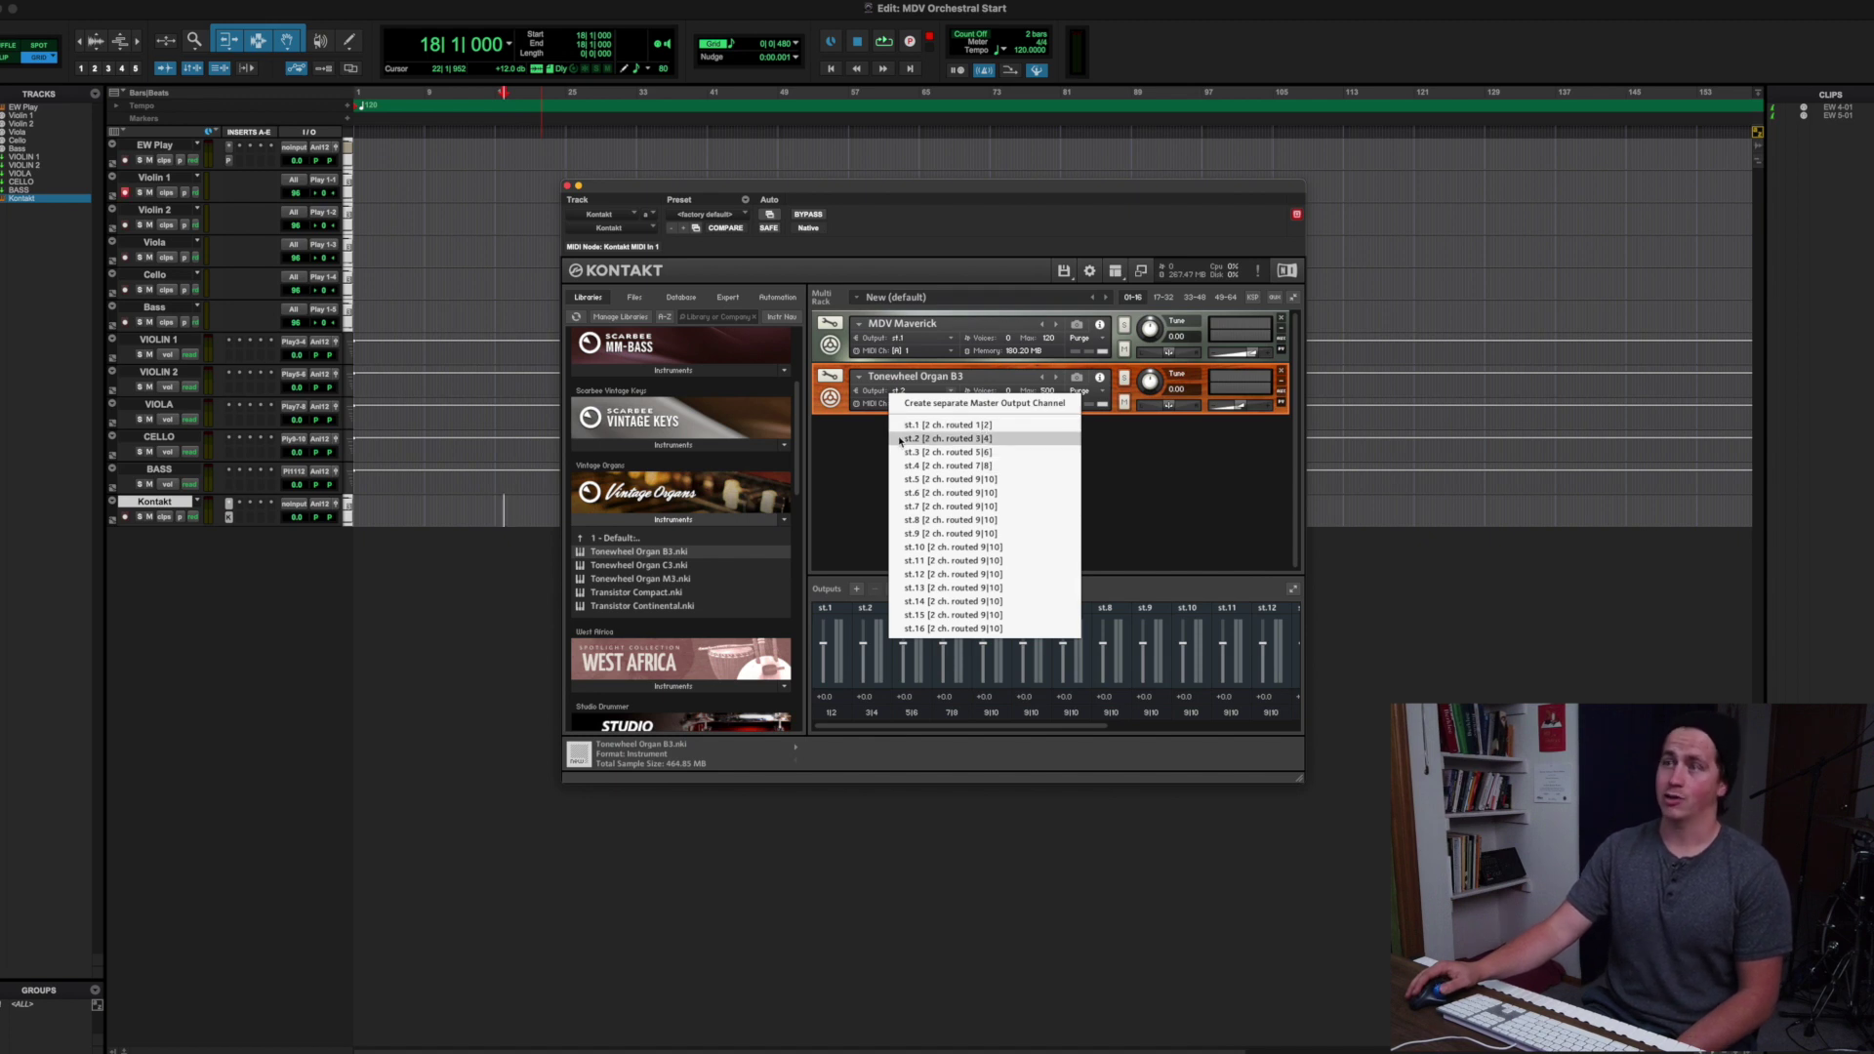
click(1184, 465)
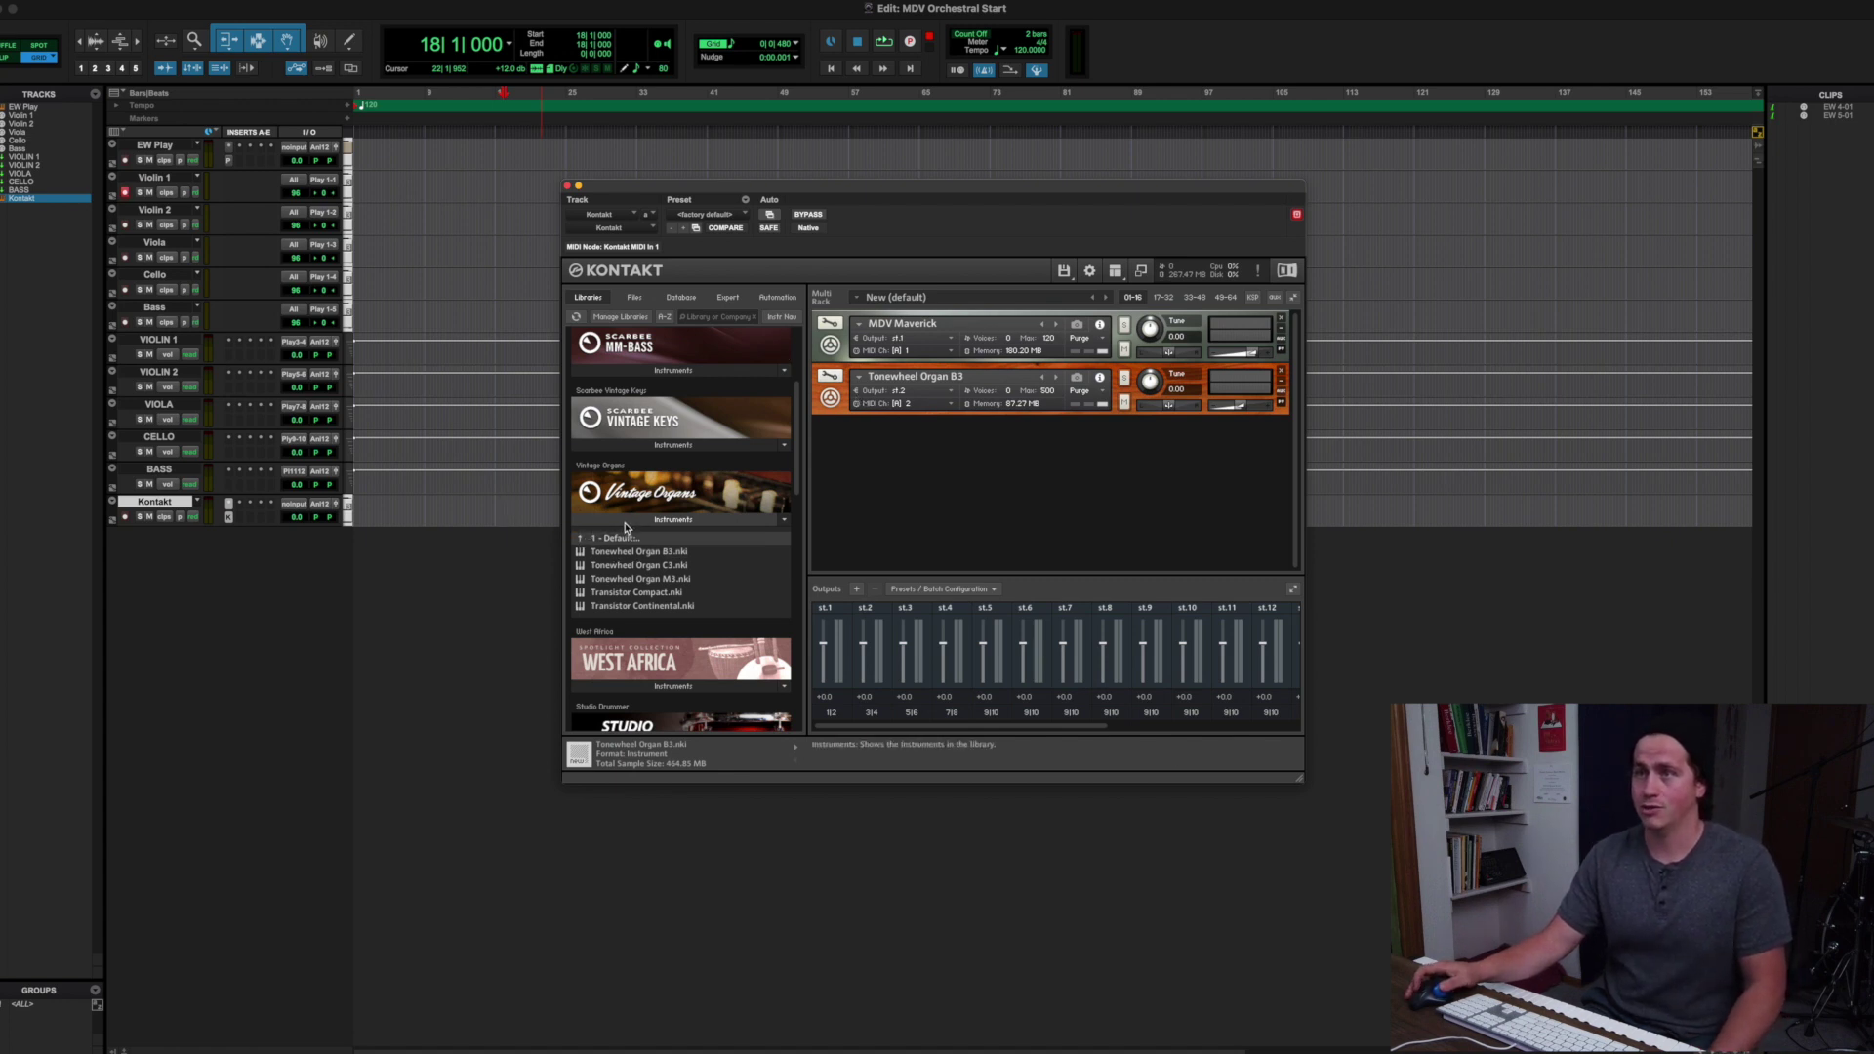
Load Hybrid Keys 2.0.nki from the Hybrid Keys library into the Kontakt rack and collapse it
scroll(625, 527, down, 10)
scroll(655, 524, down, 5)
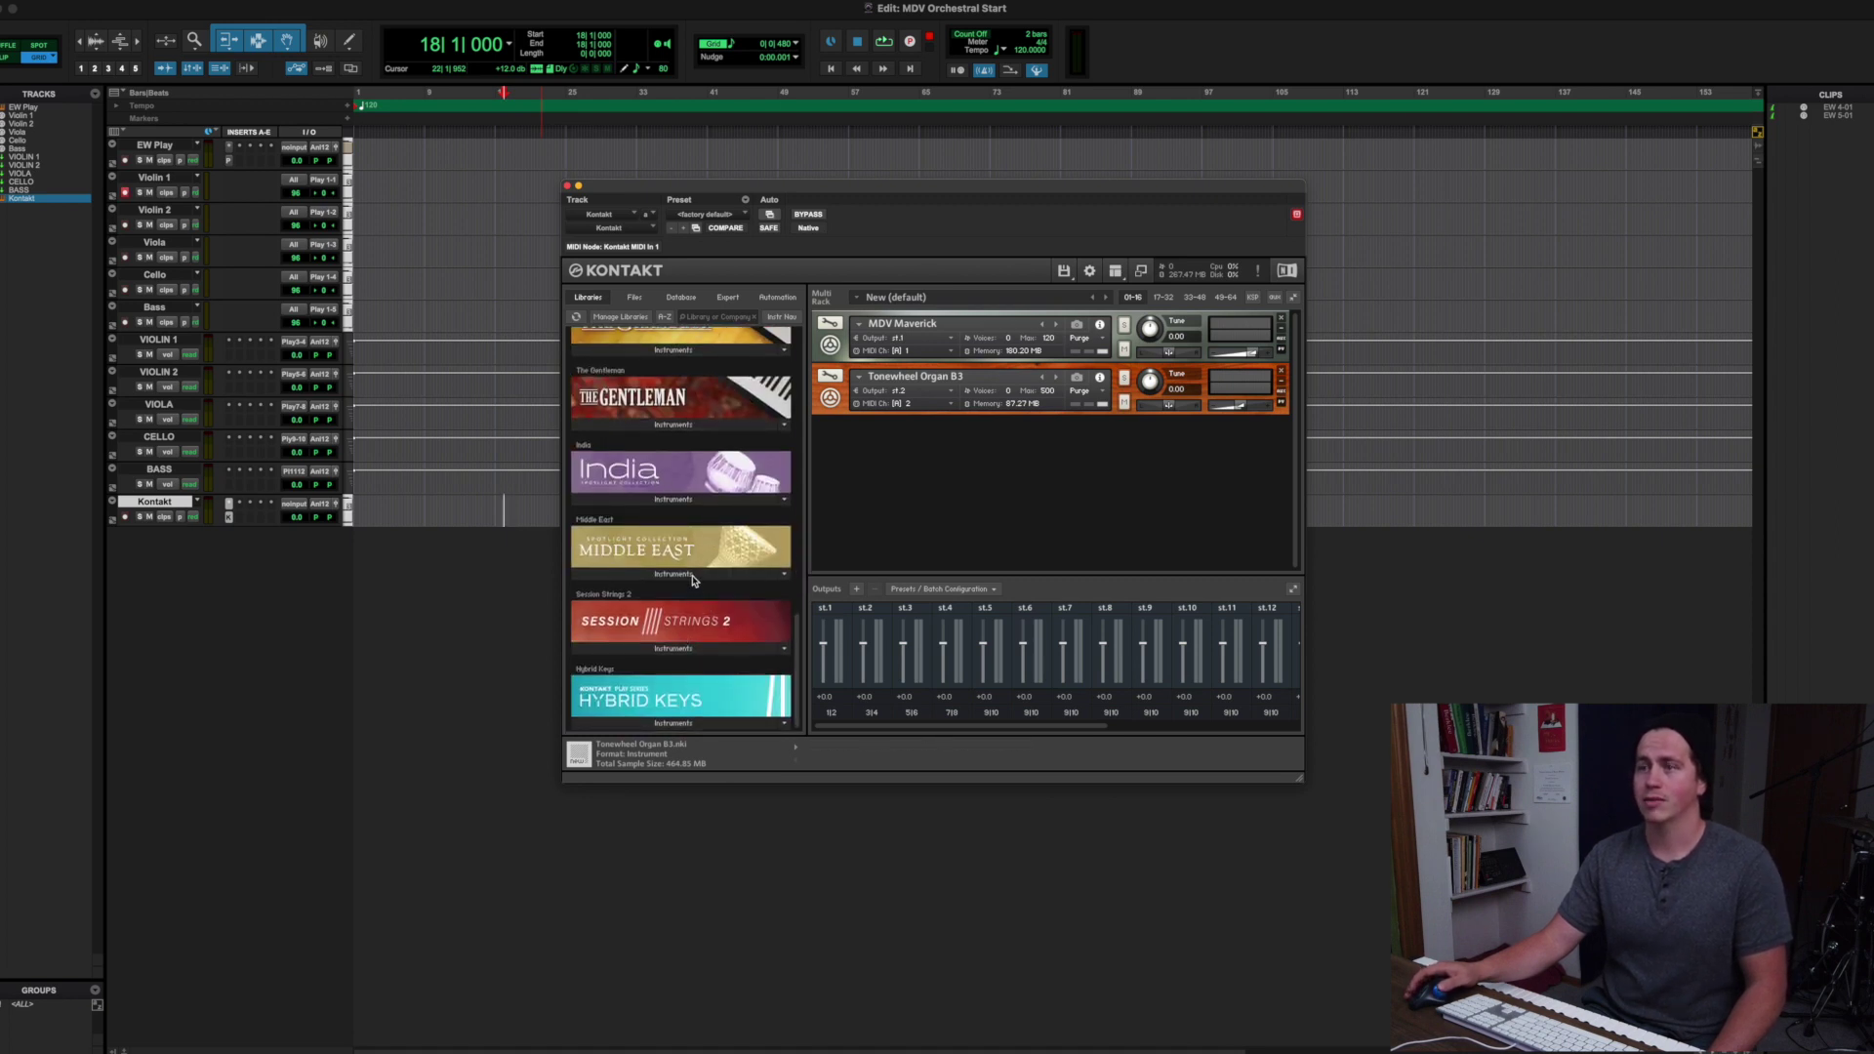
click(701, 723)
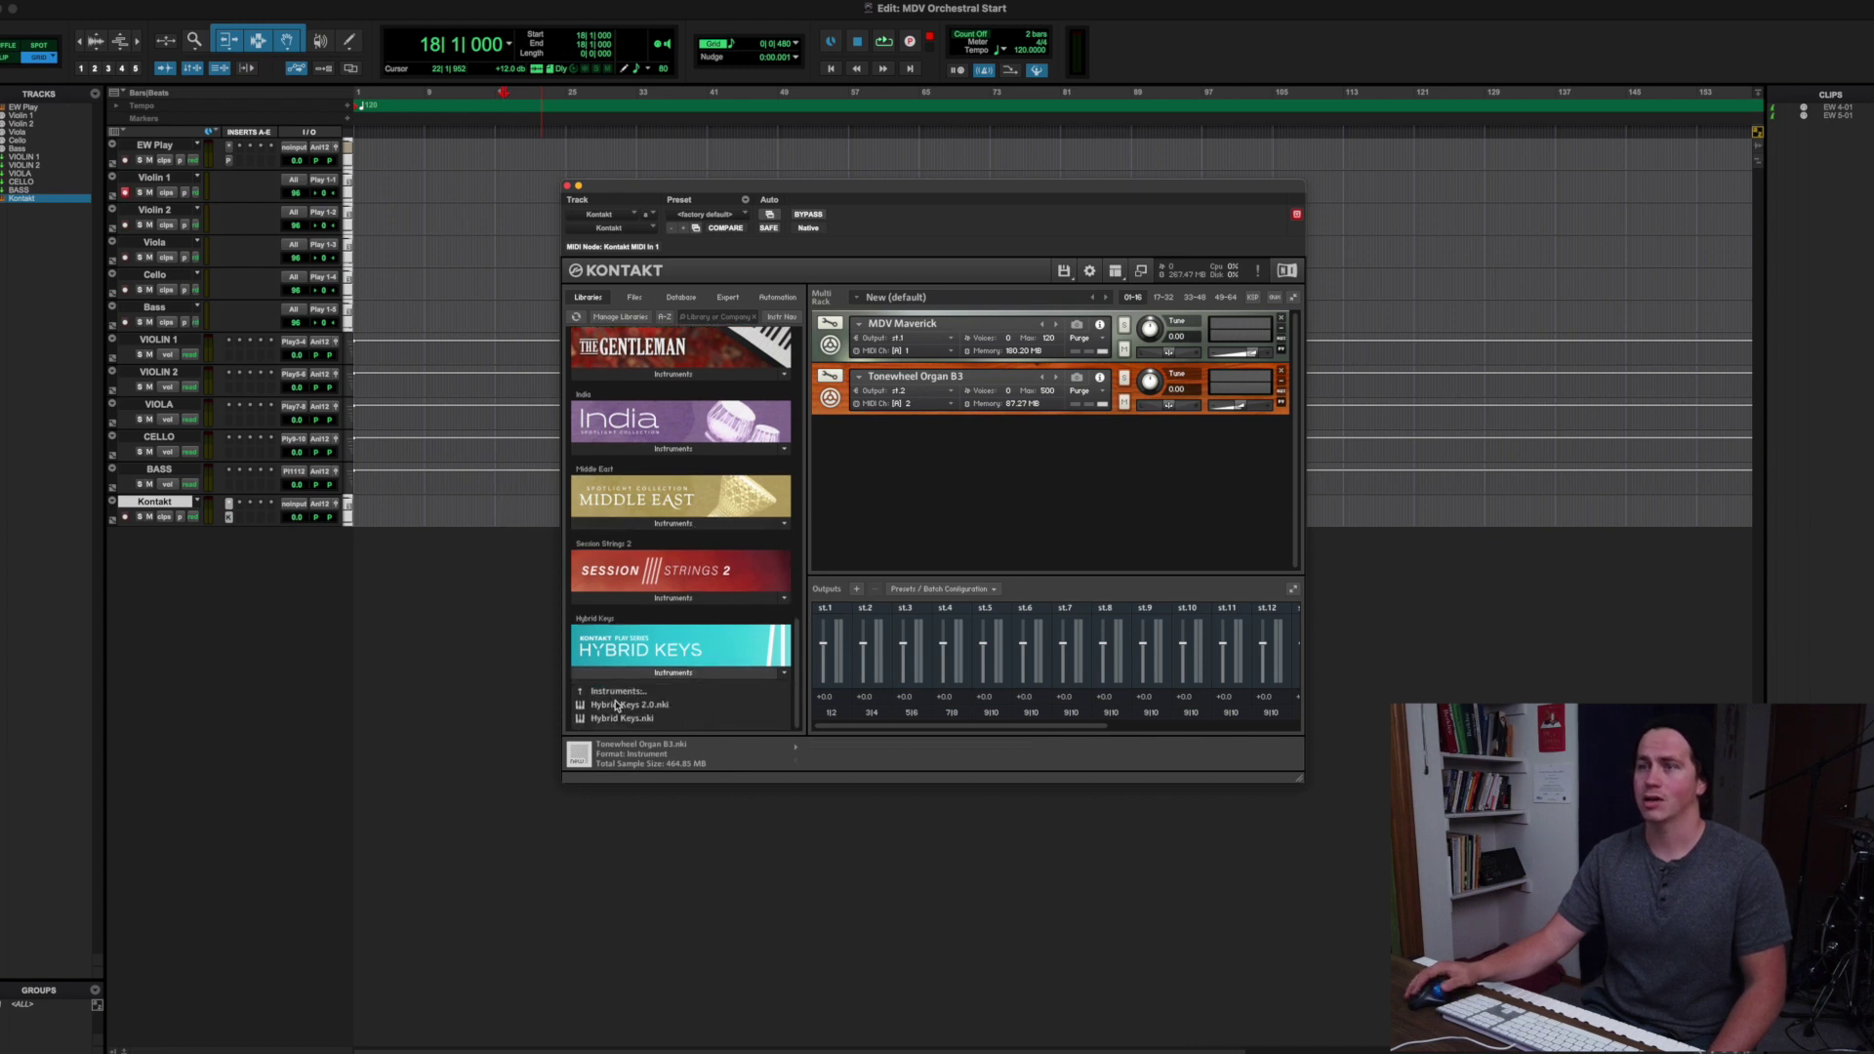
drag(629, 709, 923, 499)
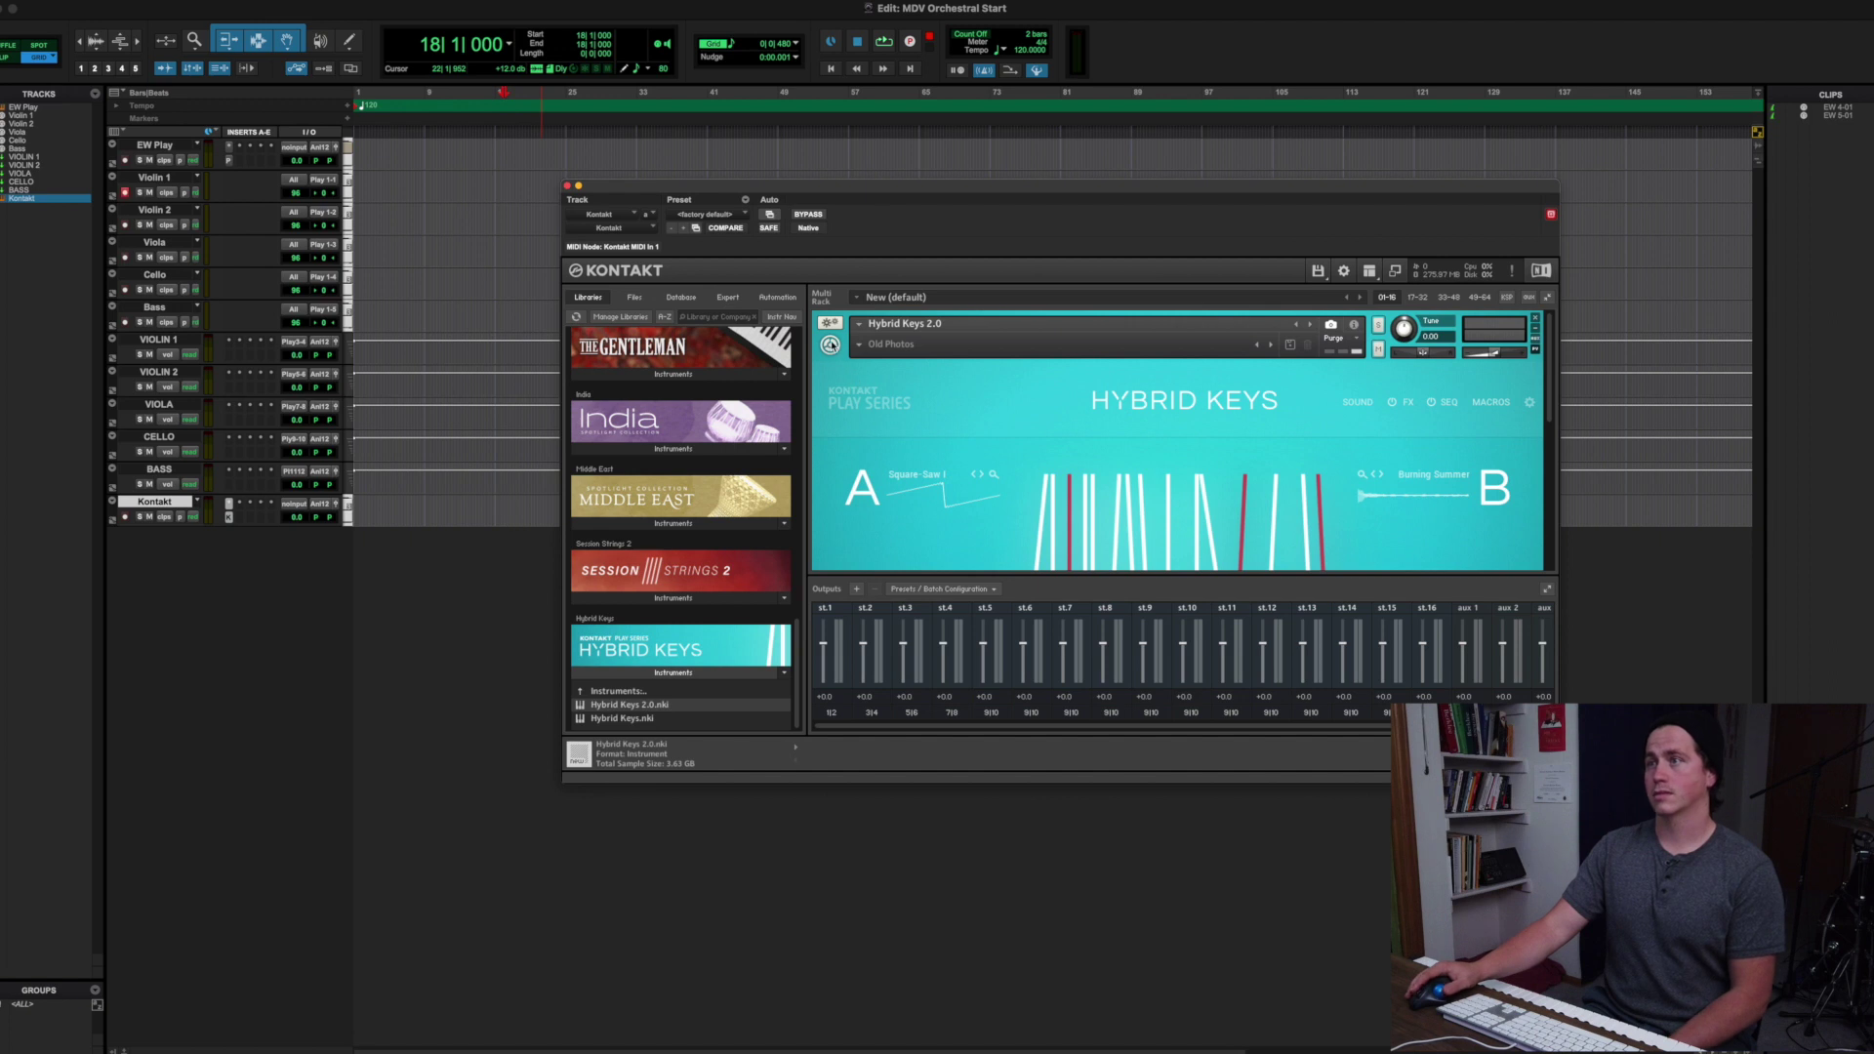
click(1536, 328)
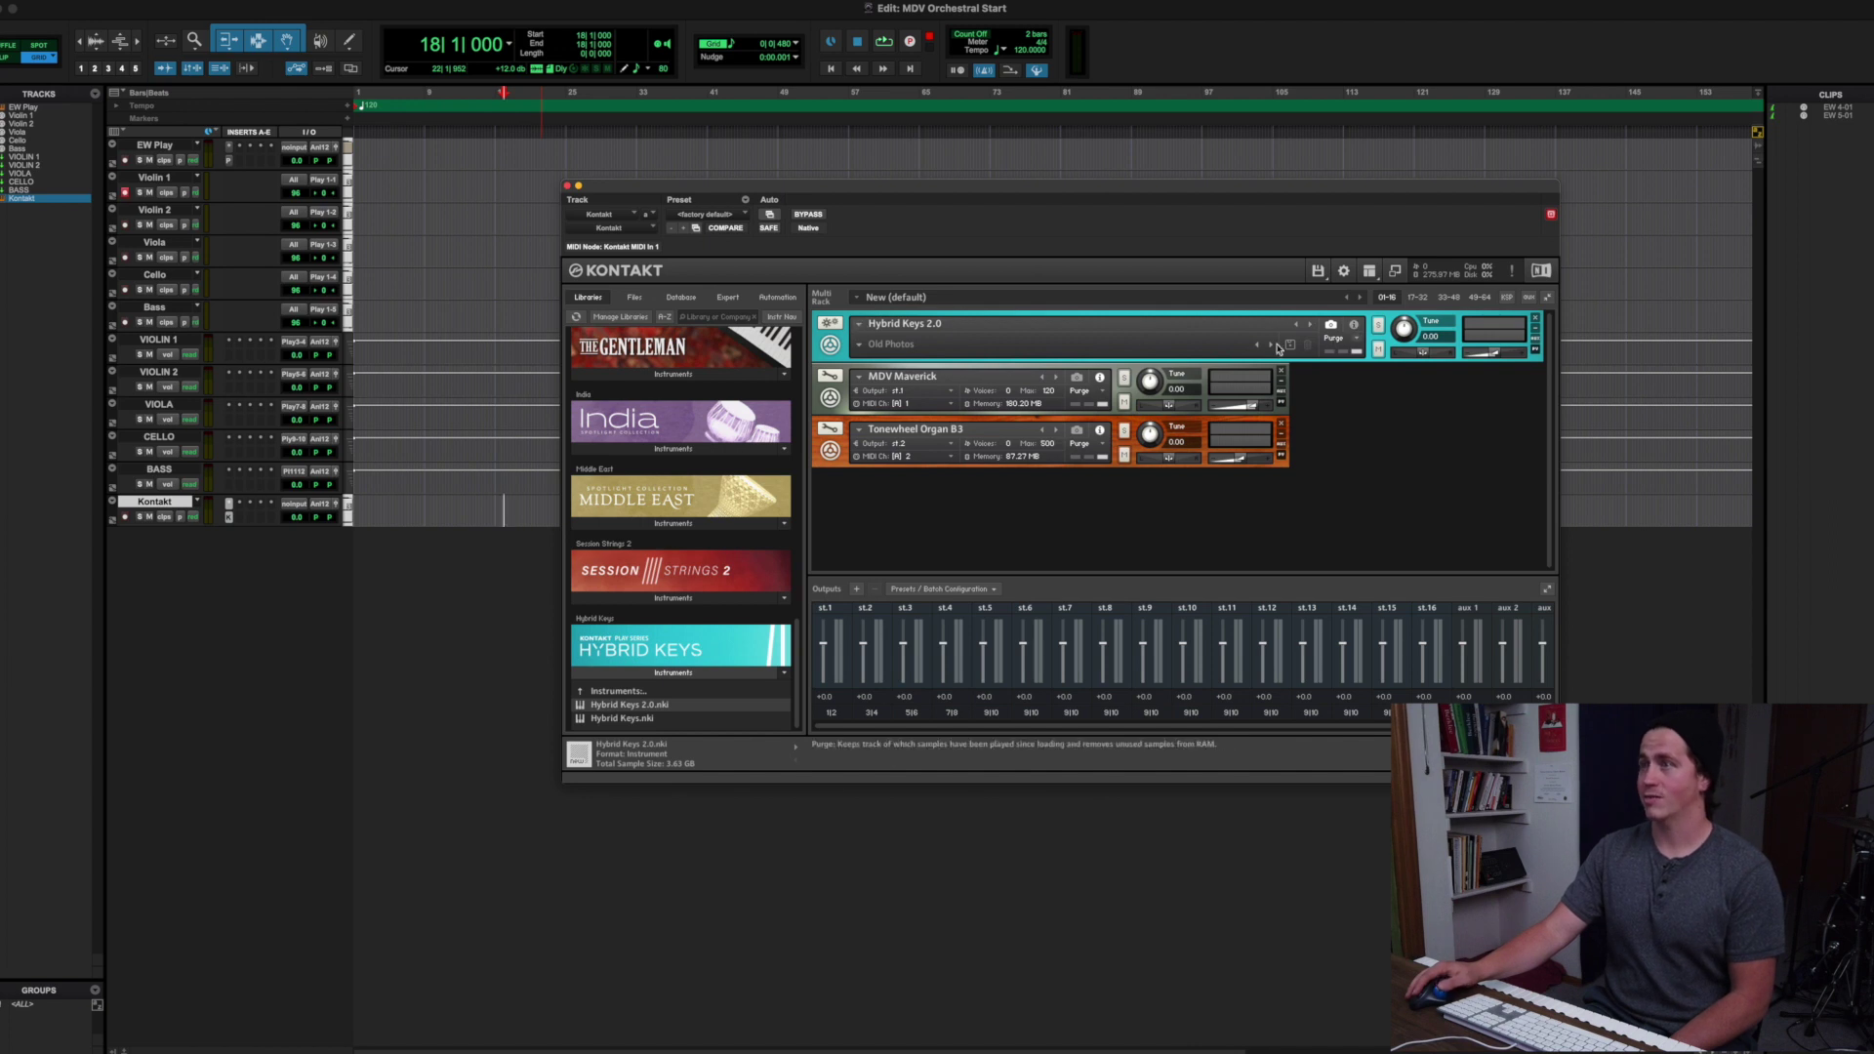
Move Hybrid Keys 2.0 below Tonewheel Organ B3 in the rack and route its output to st.3
click(1354, 327)
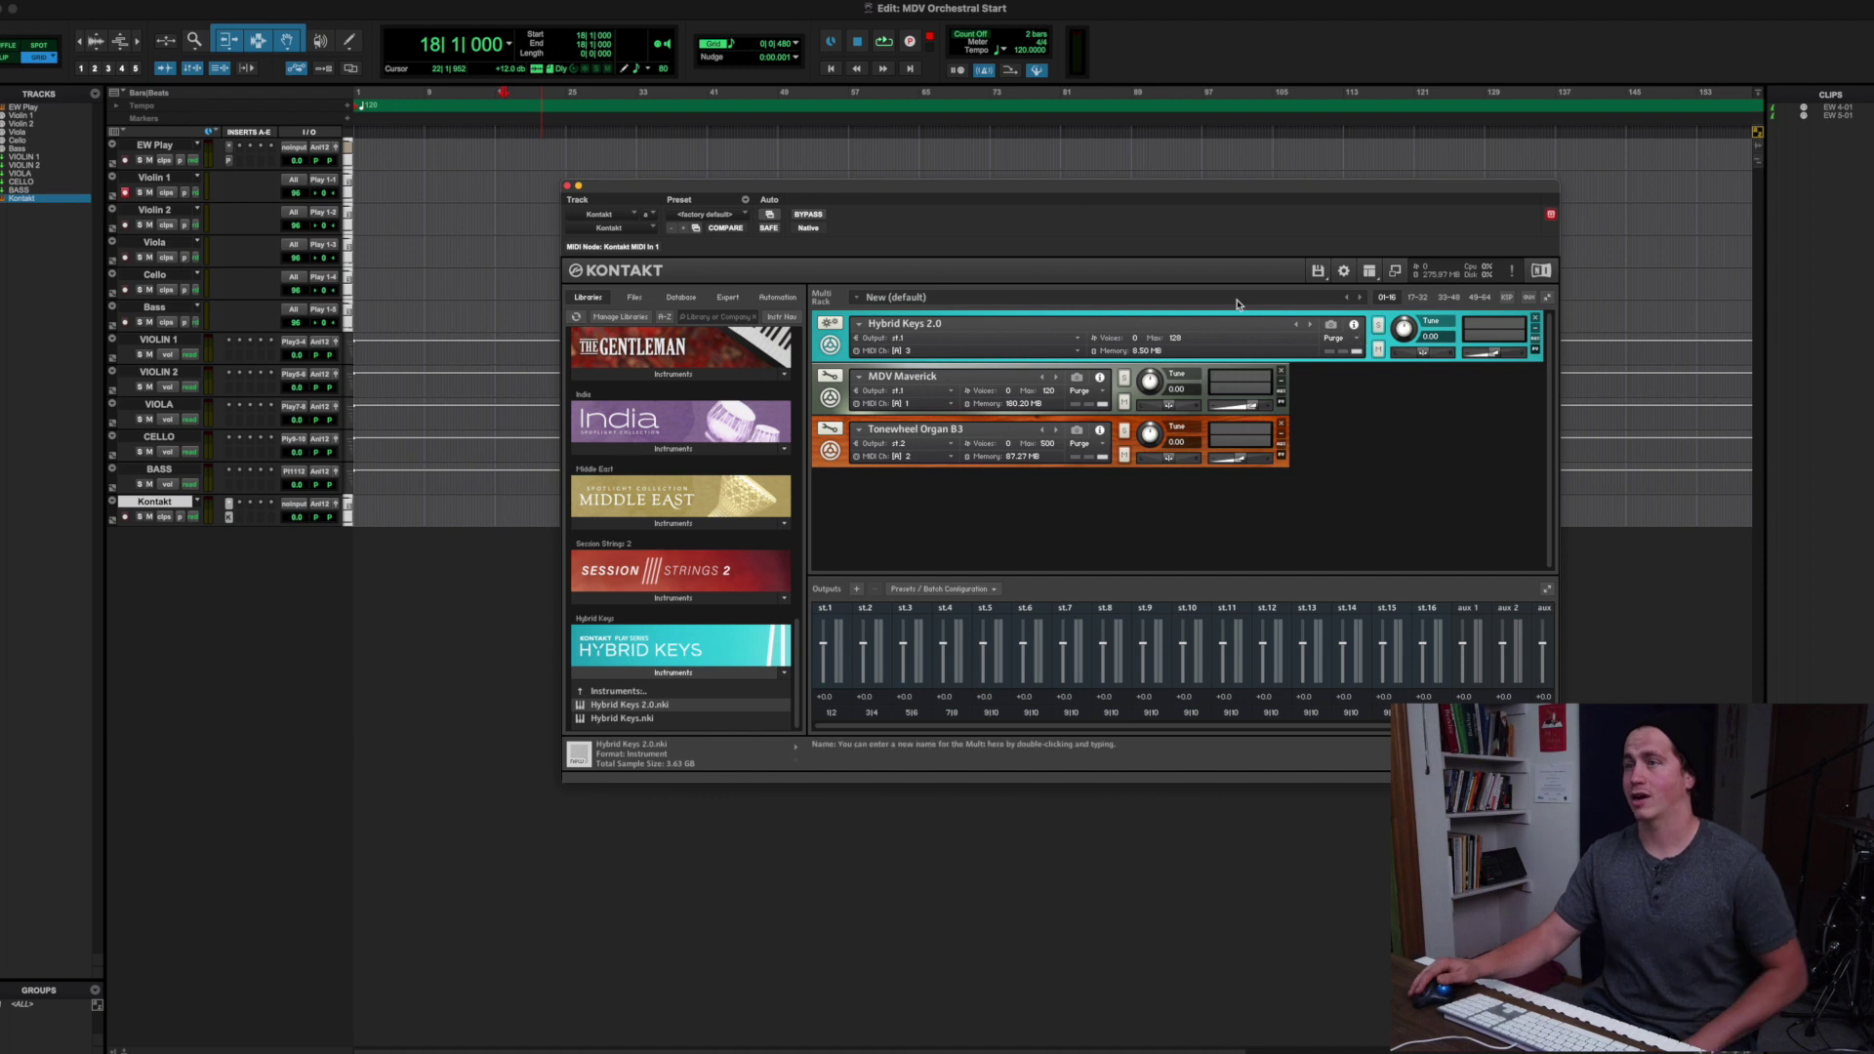
drag(863, 317, 859, 434)
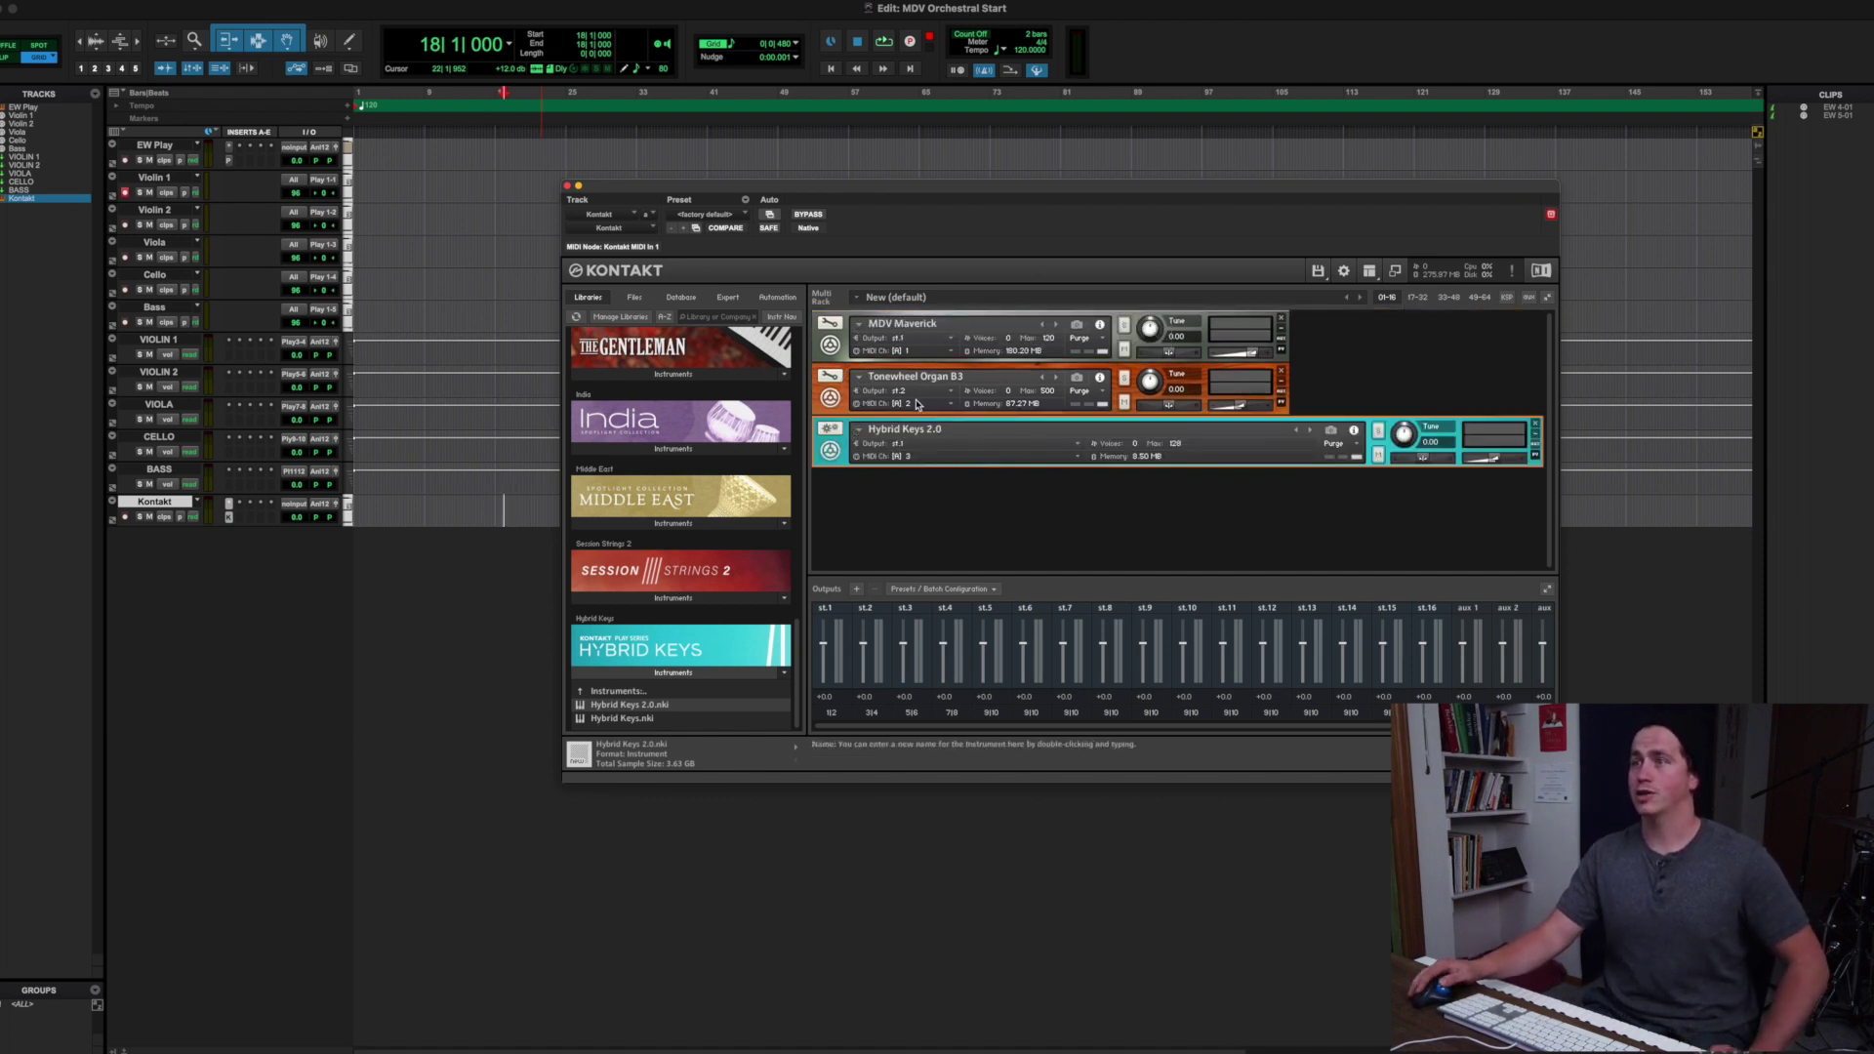
click(891, 442)
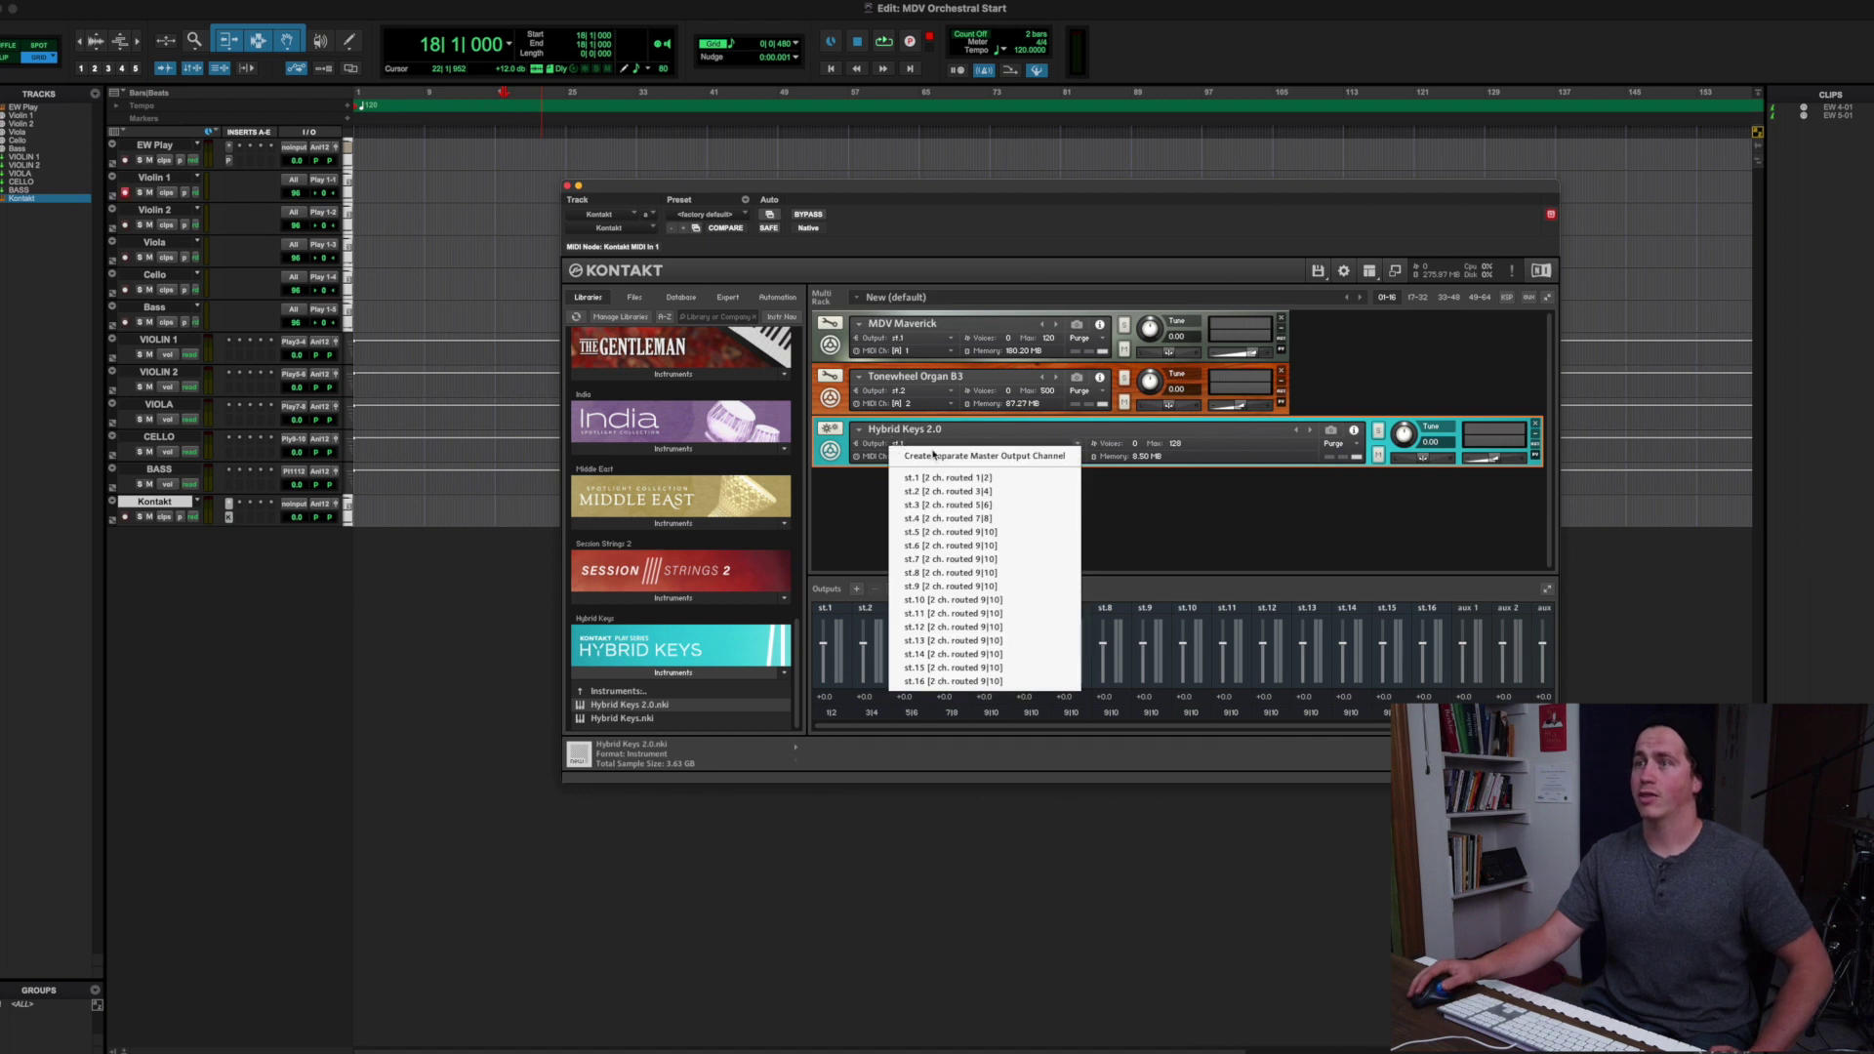
click(938, 509)
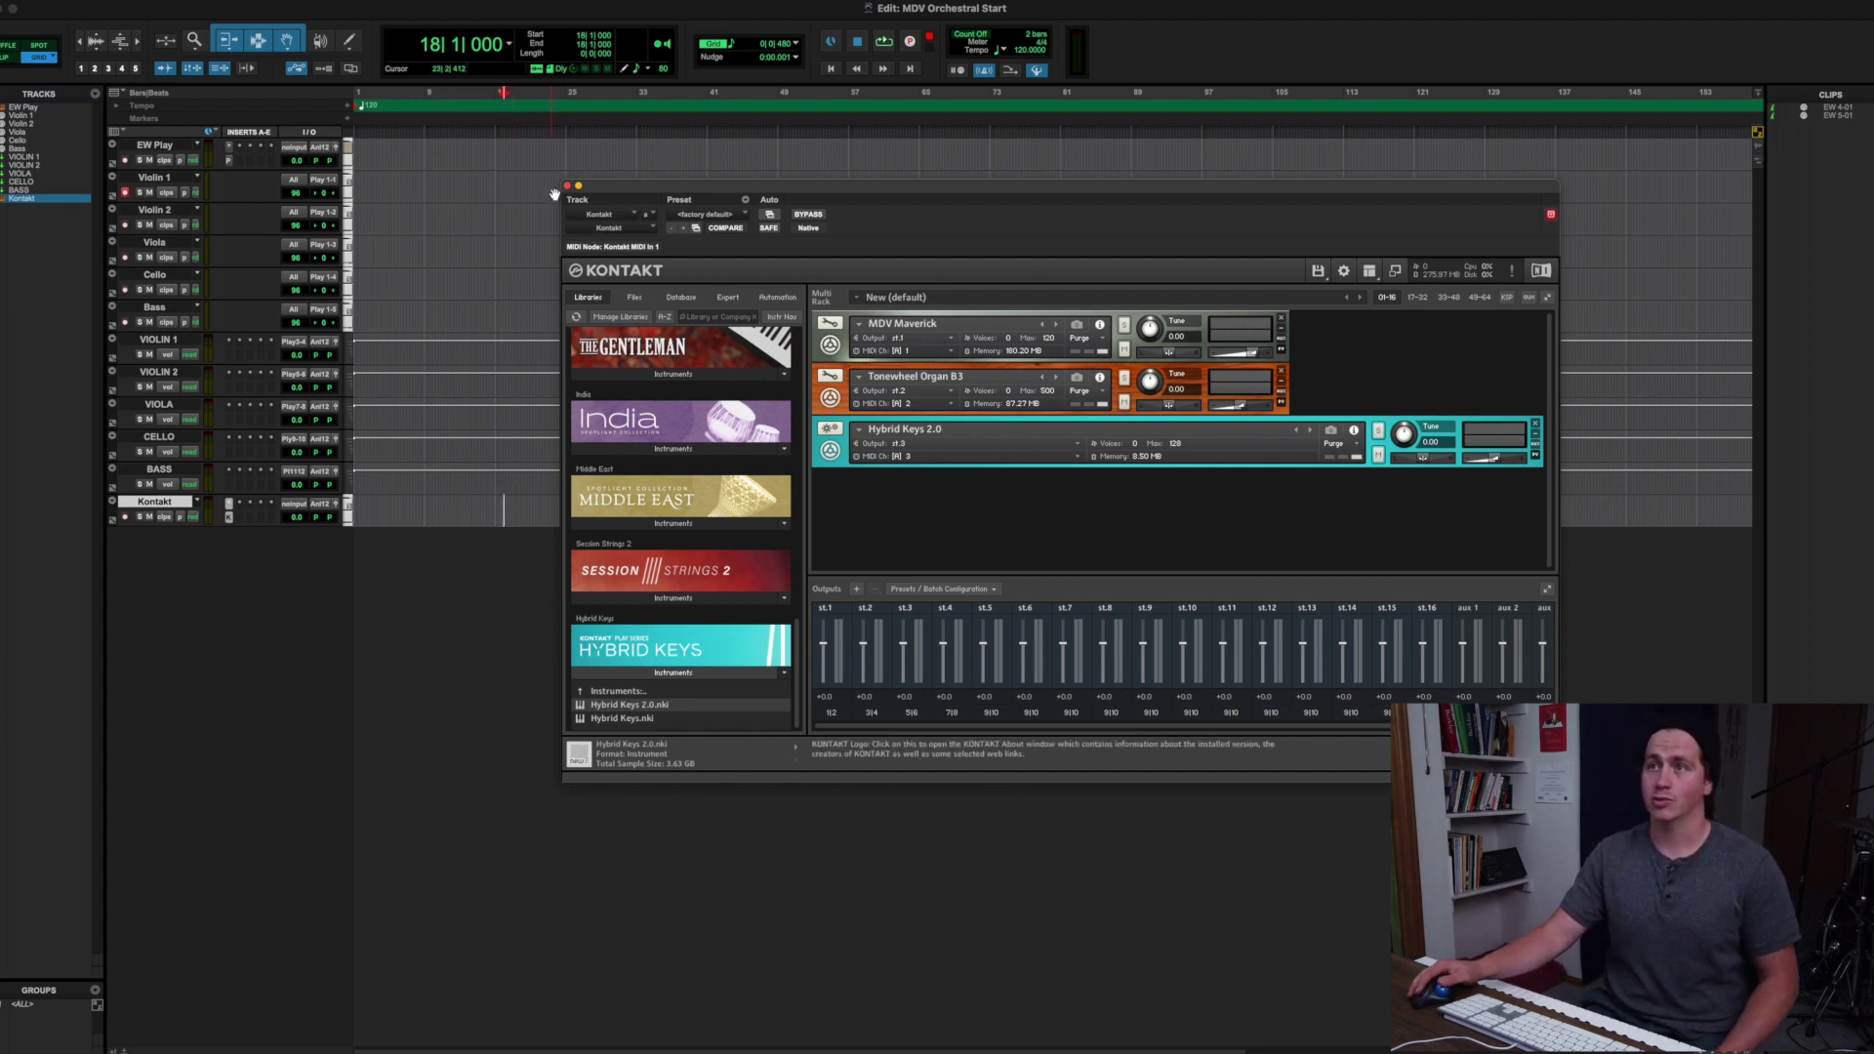
Create three new MIDI tracks named K below the Kontakt instrument track
right_click(152, 503)
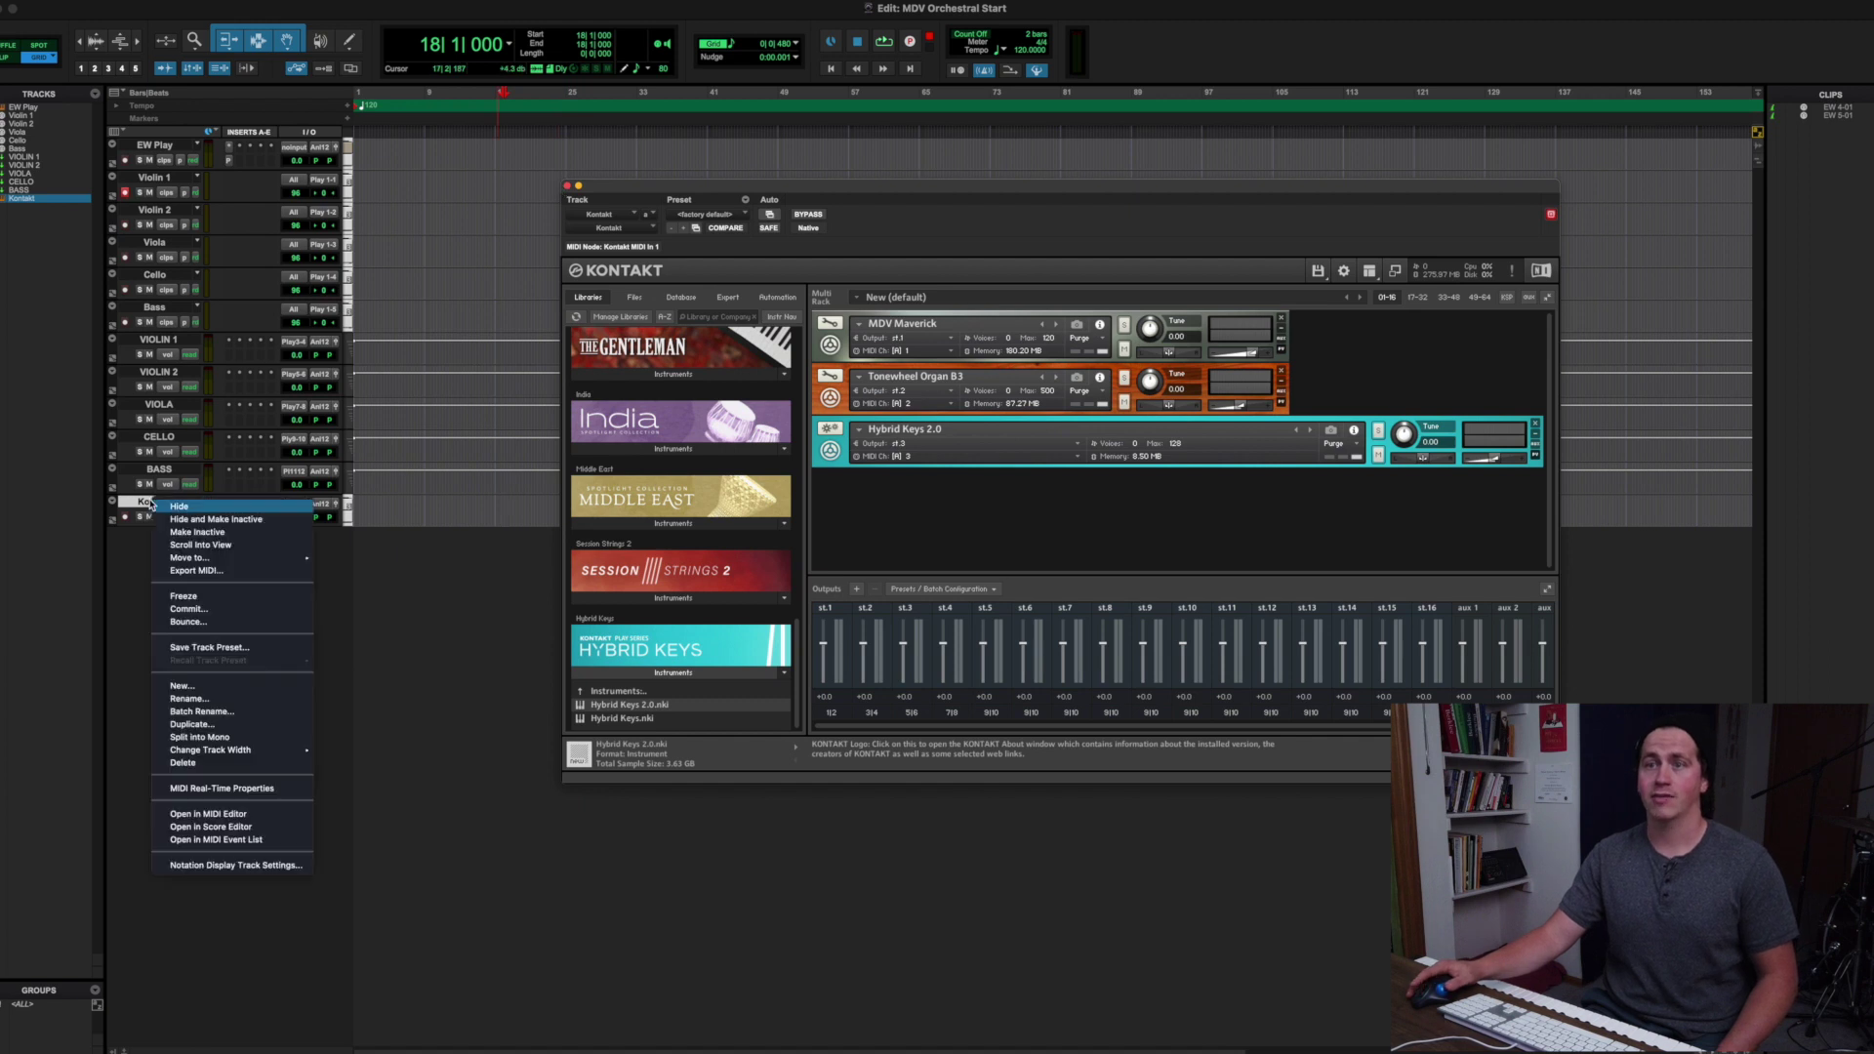
click(207, 686)
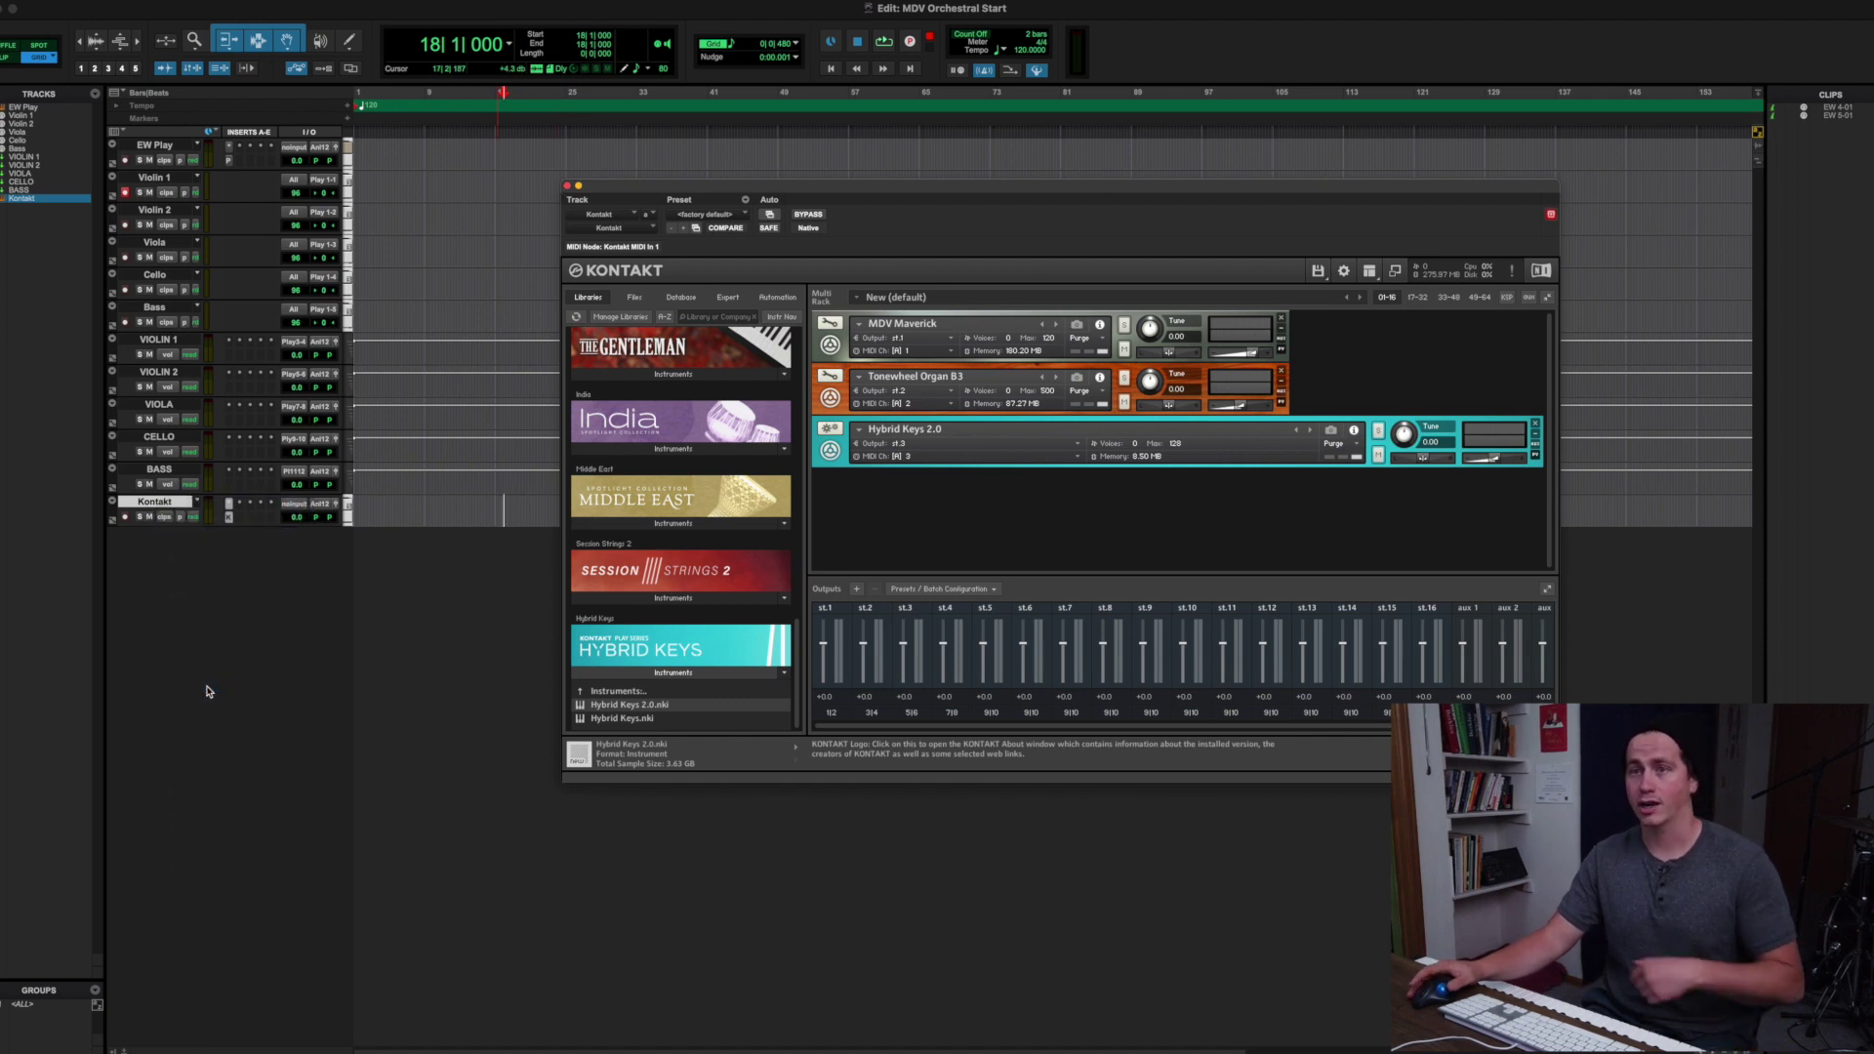
drag(579, 754, 451, 616)
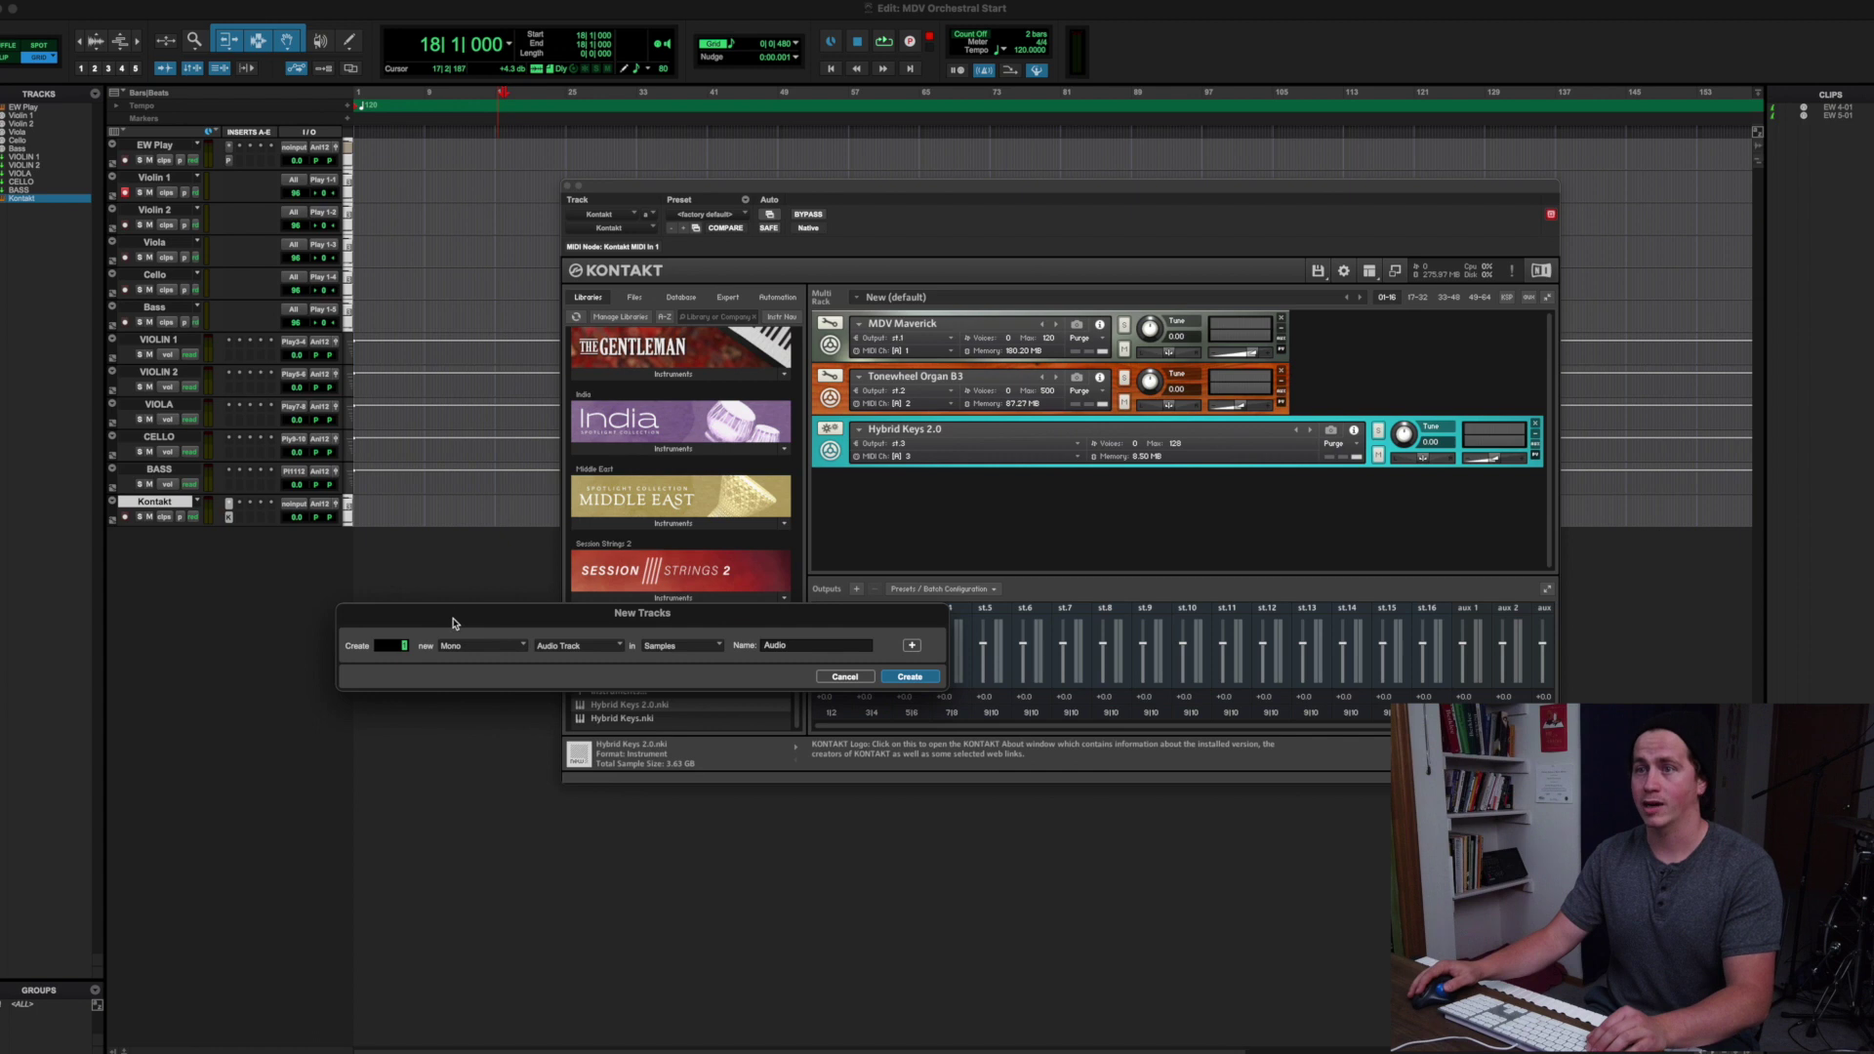
click(469, 649)
click(468, 650)
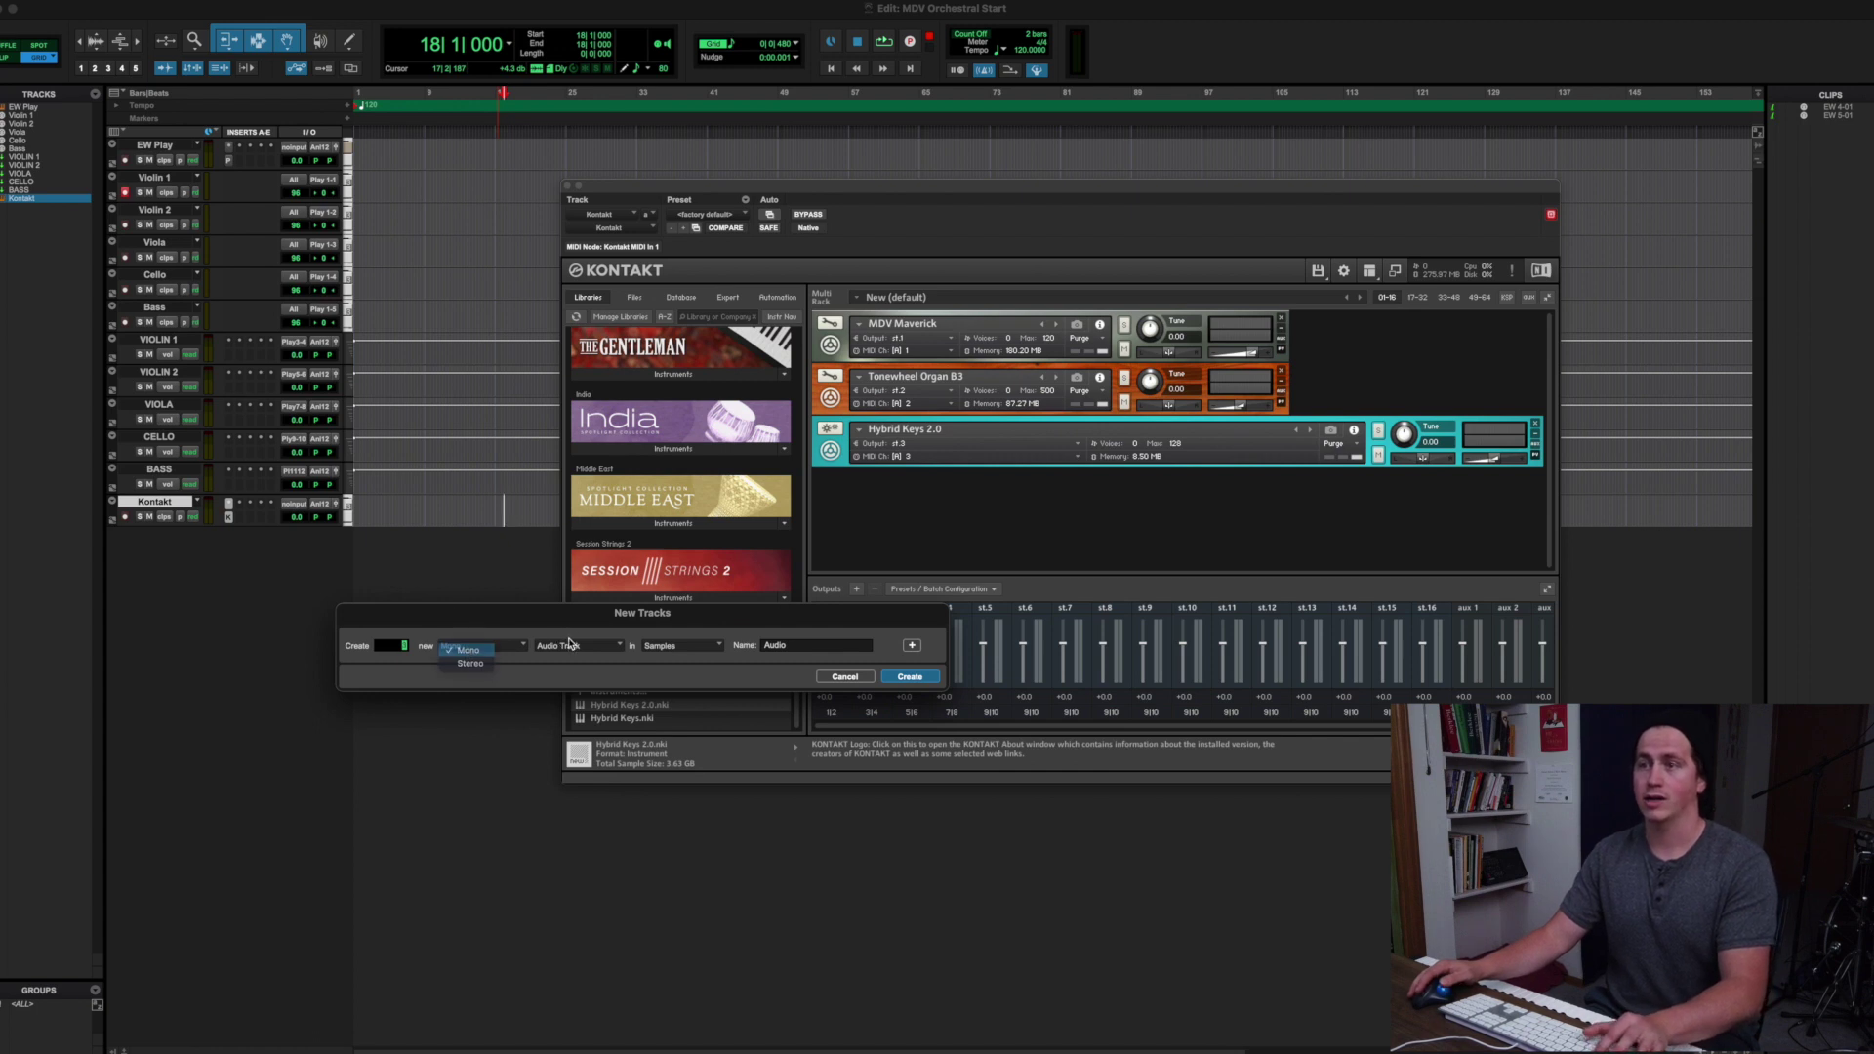
click(576, 646)
click(579, 699)
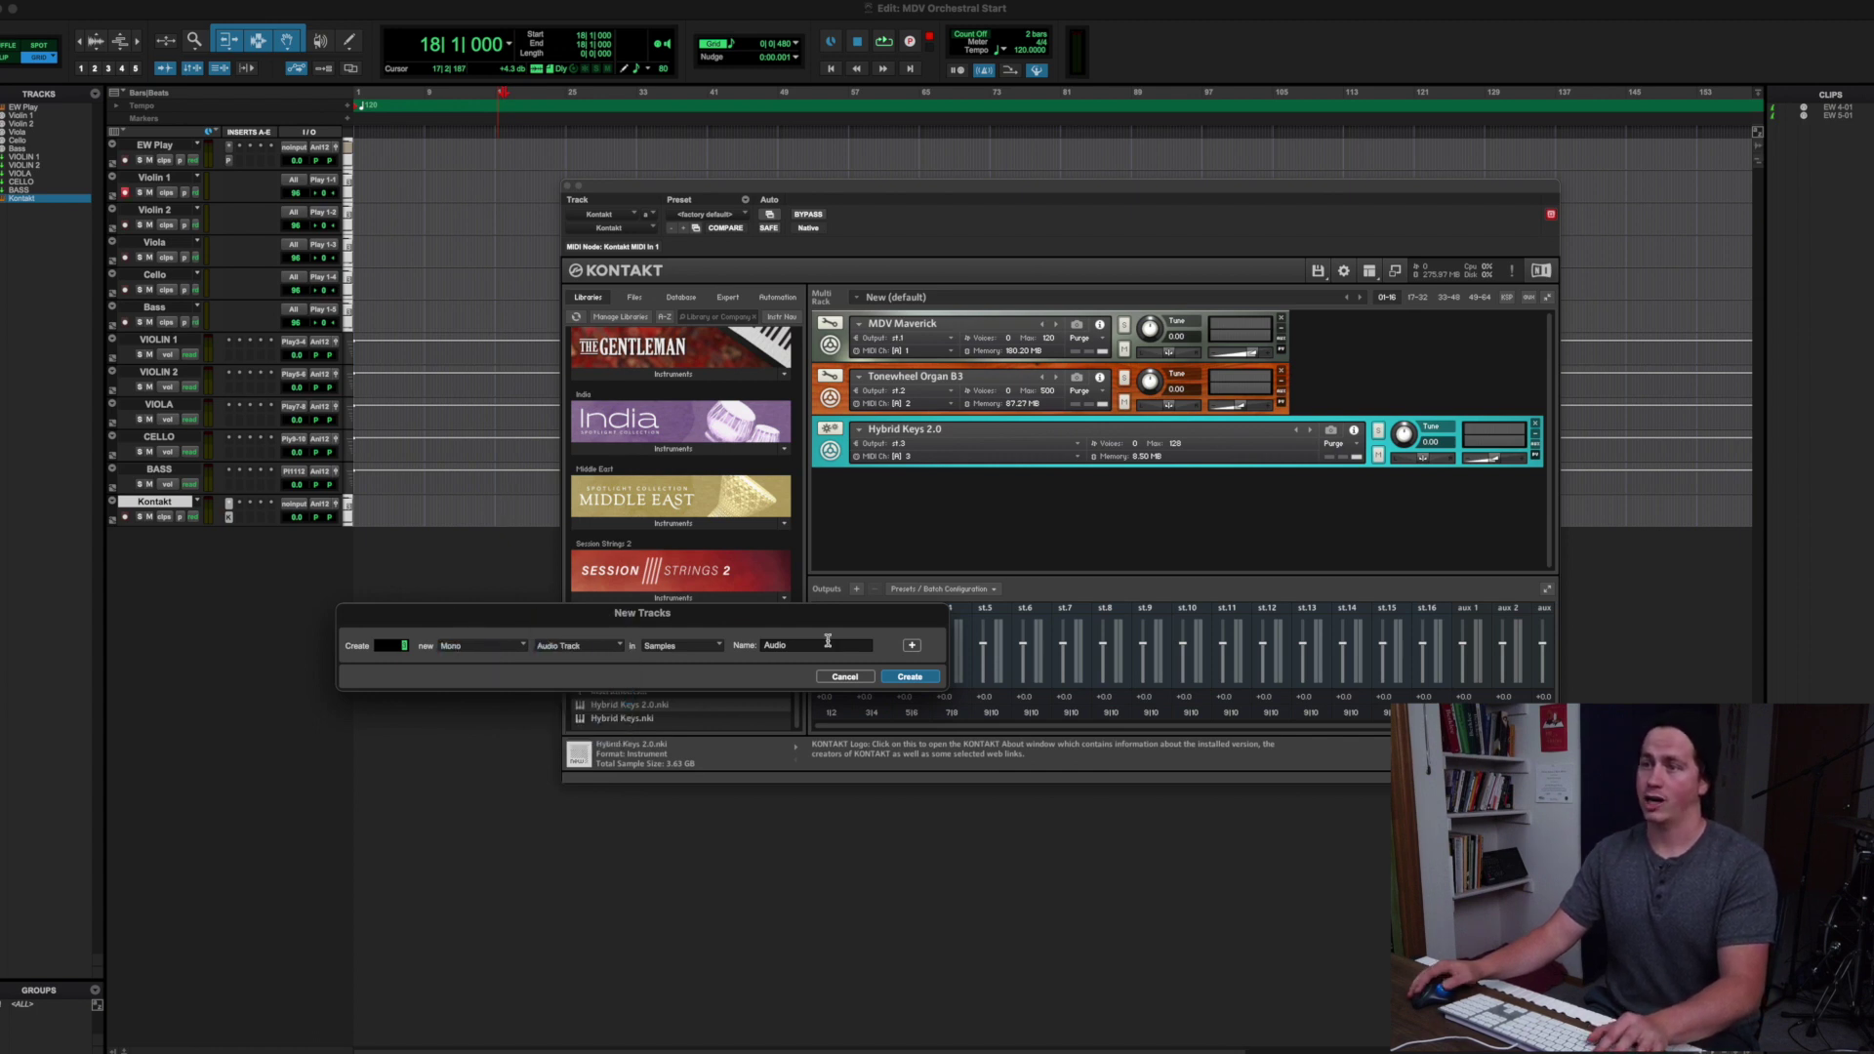
text(3)
key(Tab)
text(K)
key(Return)
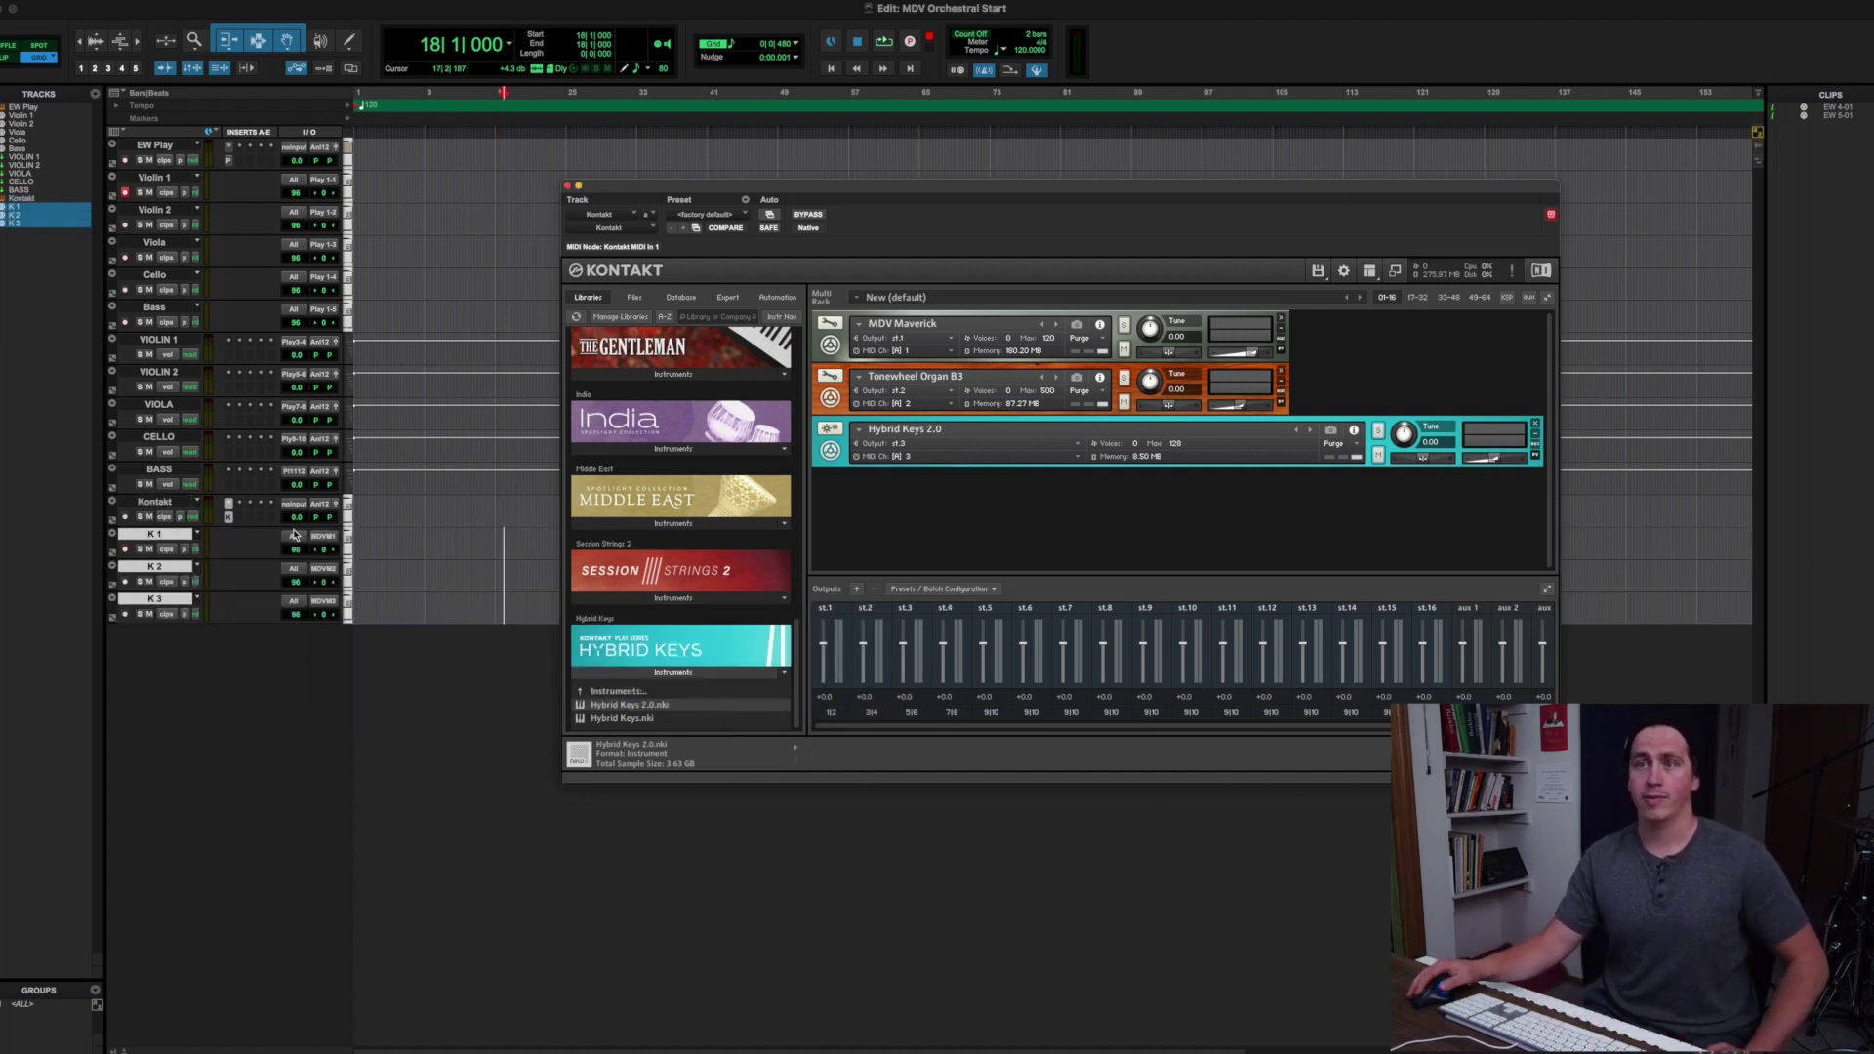
Route the MIDI outputs of K 1, K 2 and K 3 to Kontakt MIDI In 1 channels 1, 2 and 3 respectively
click(332, 541)
click(332, 542)
click(332, 542)
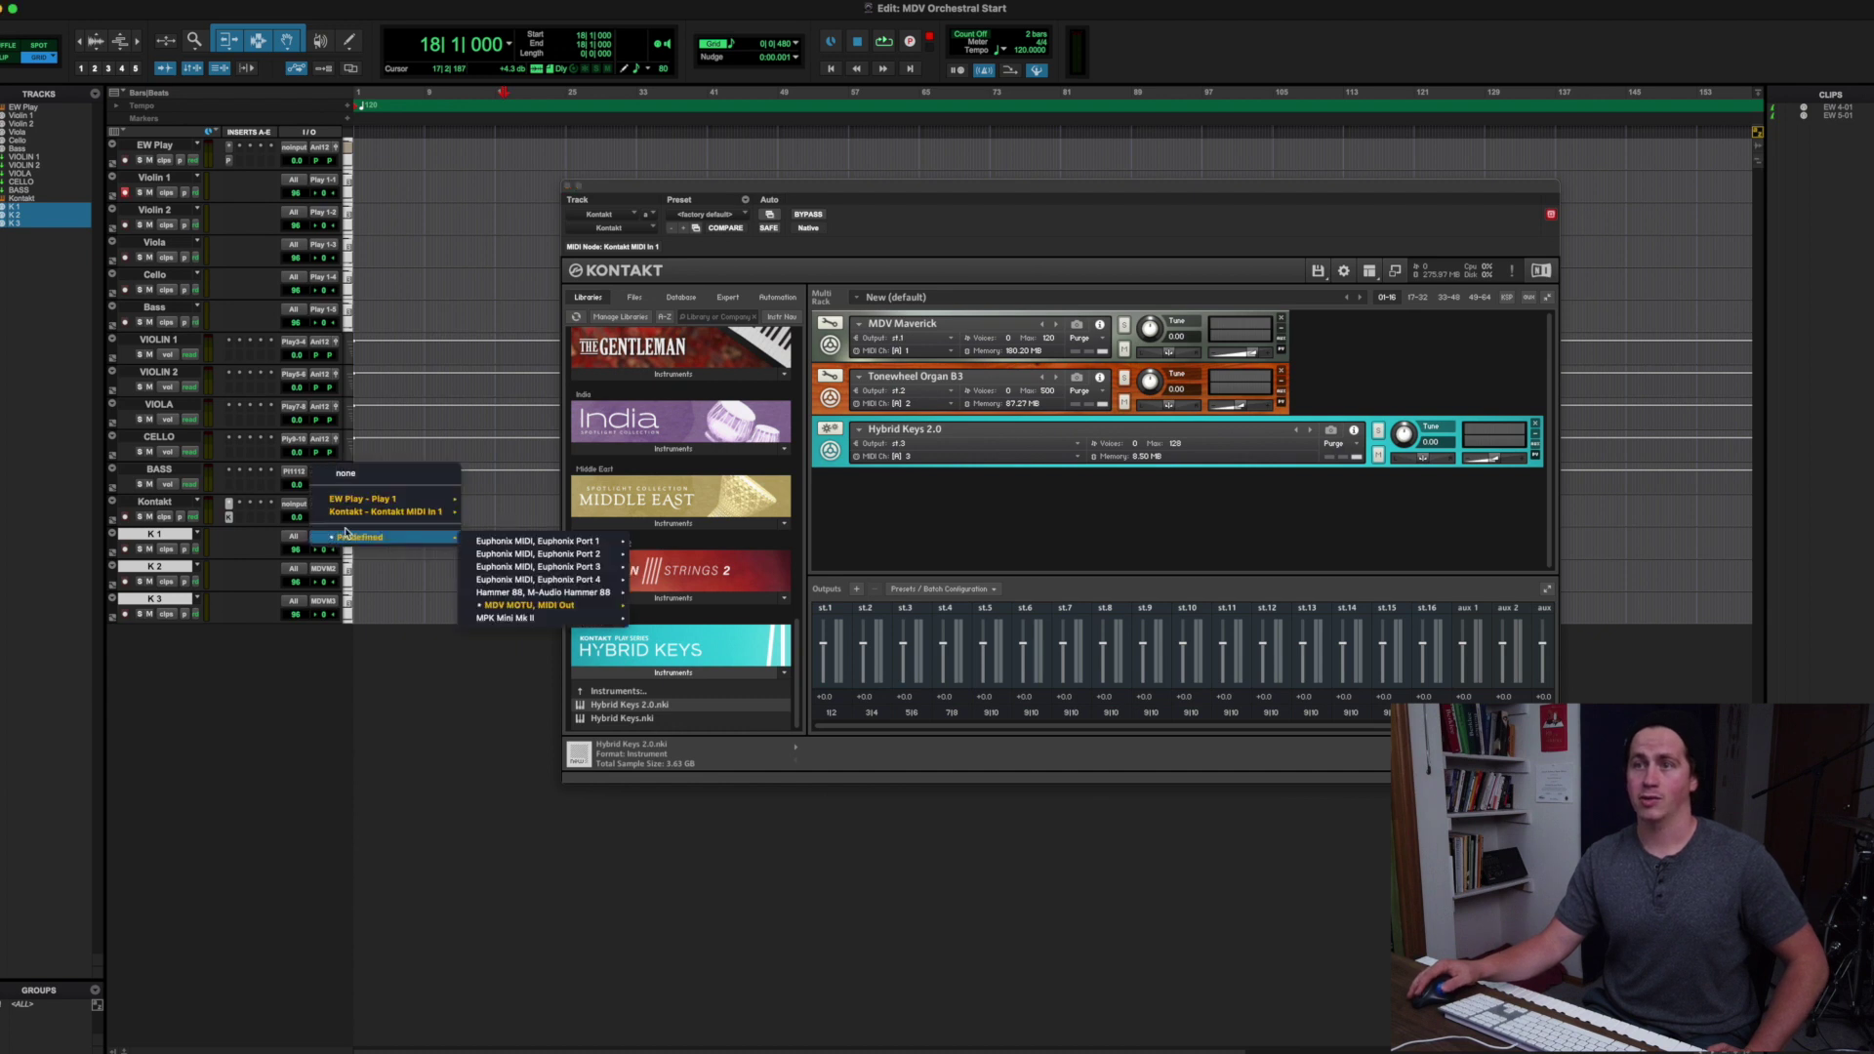
mouse_move(358, 498)
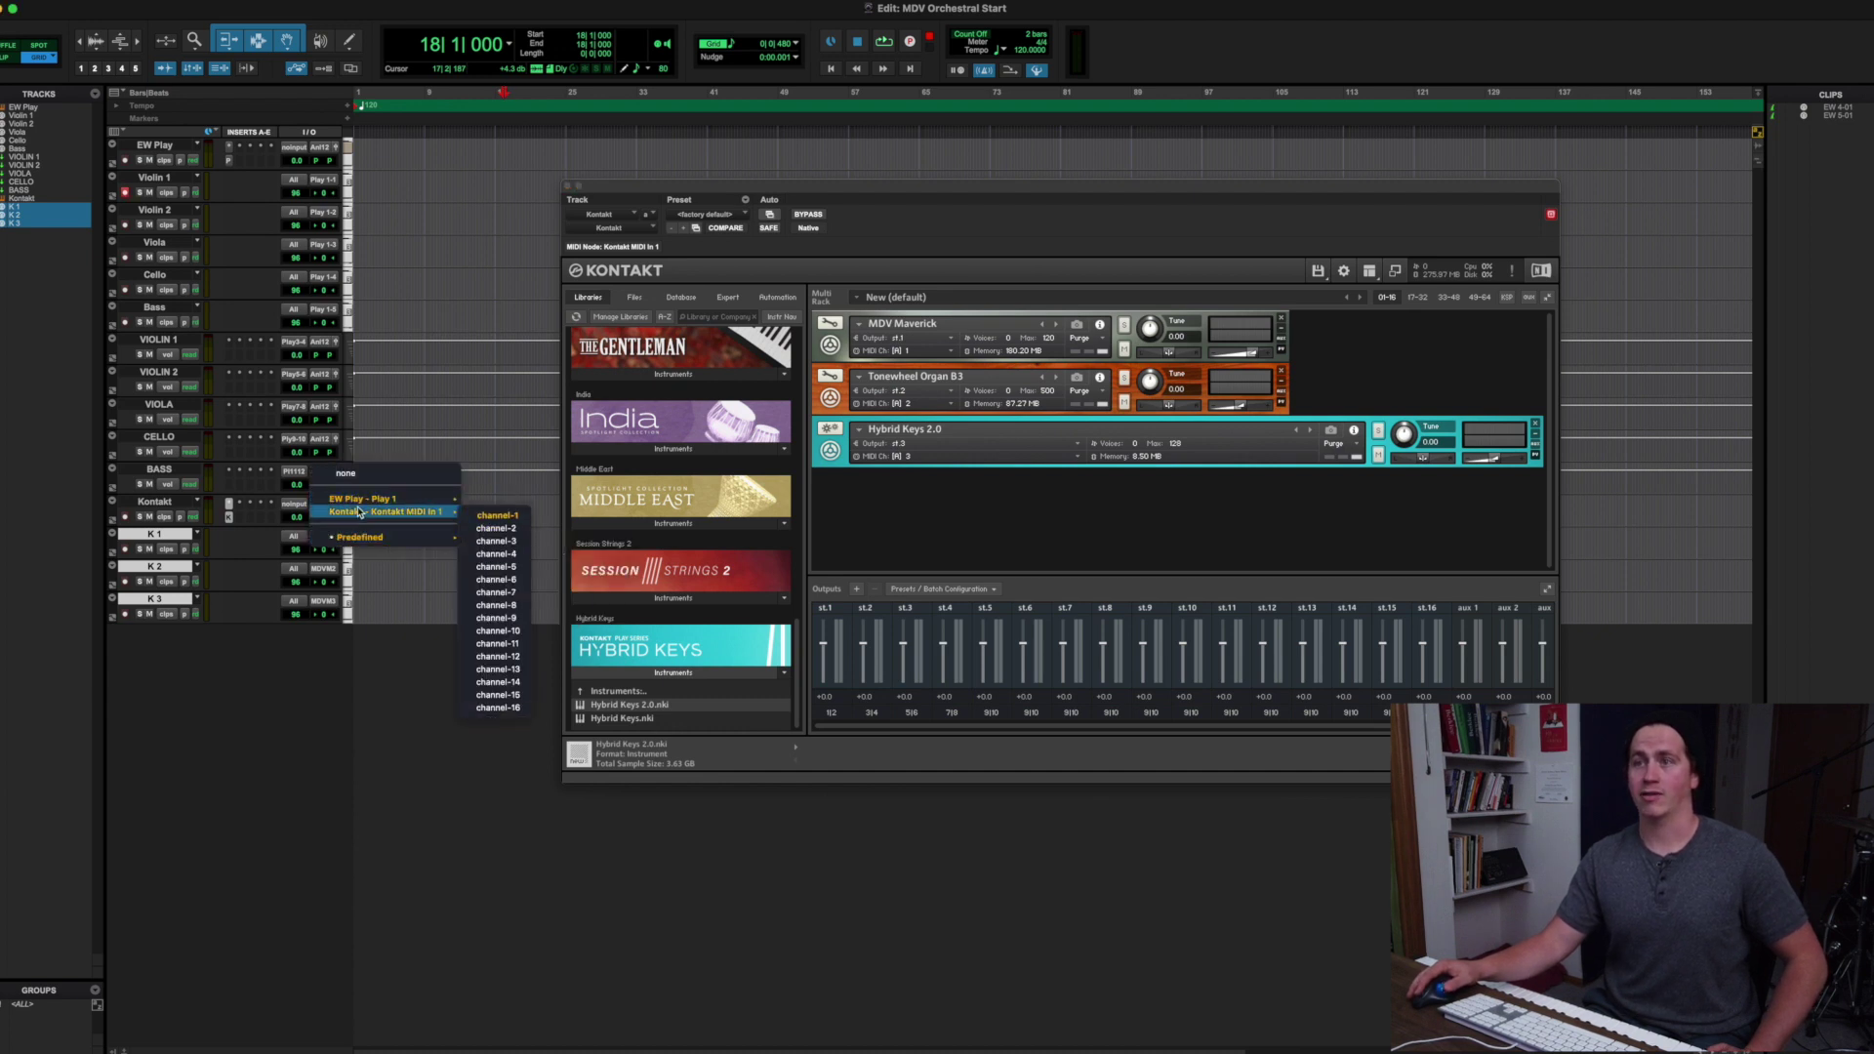
click(490, 516)
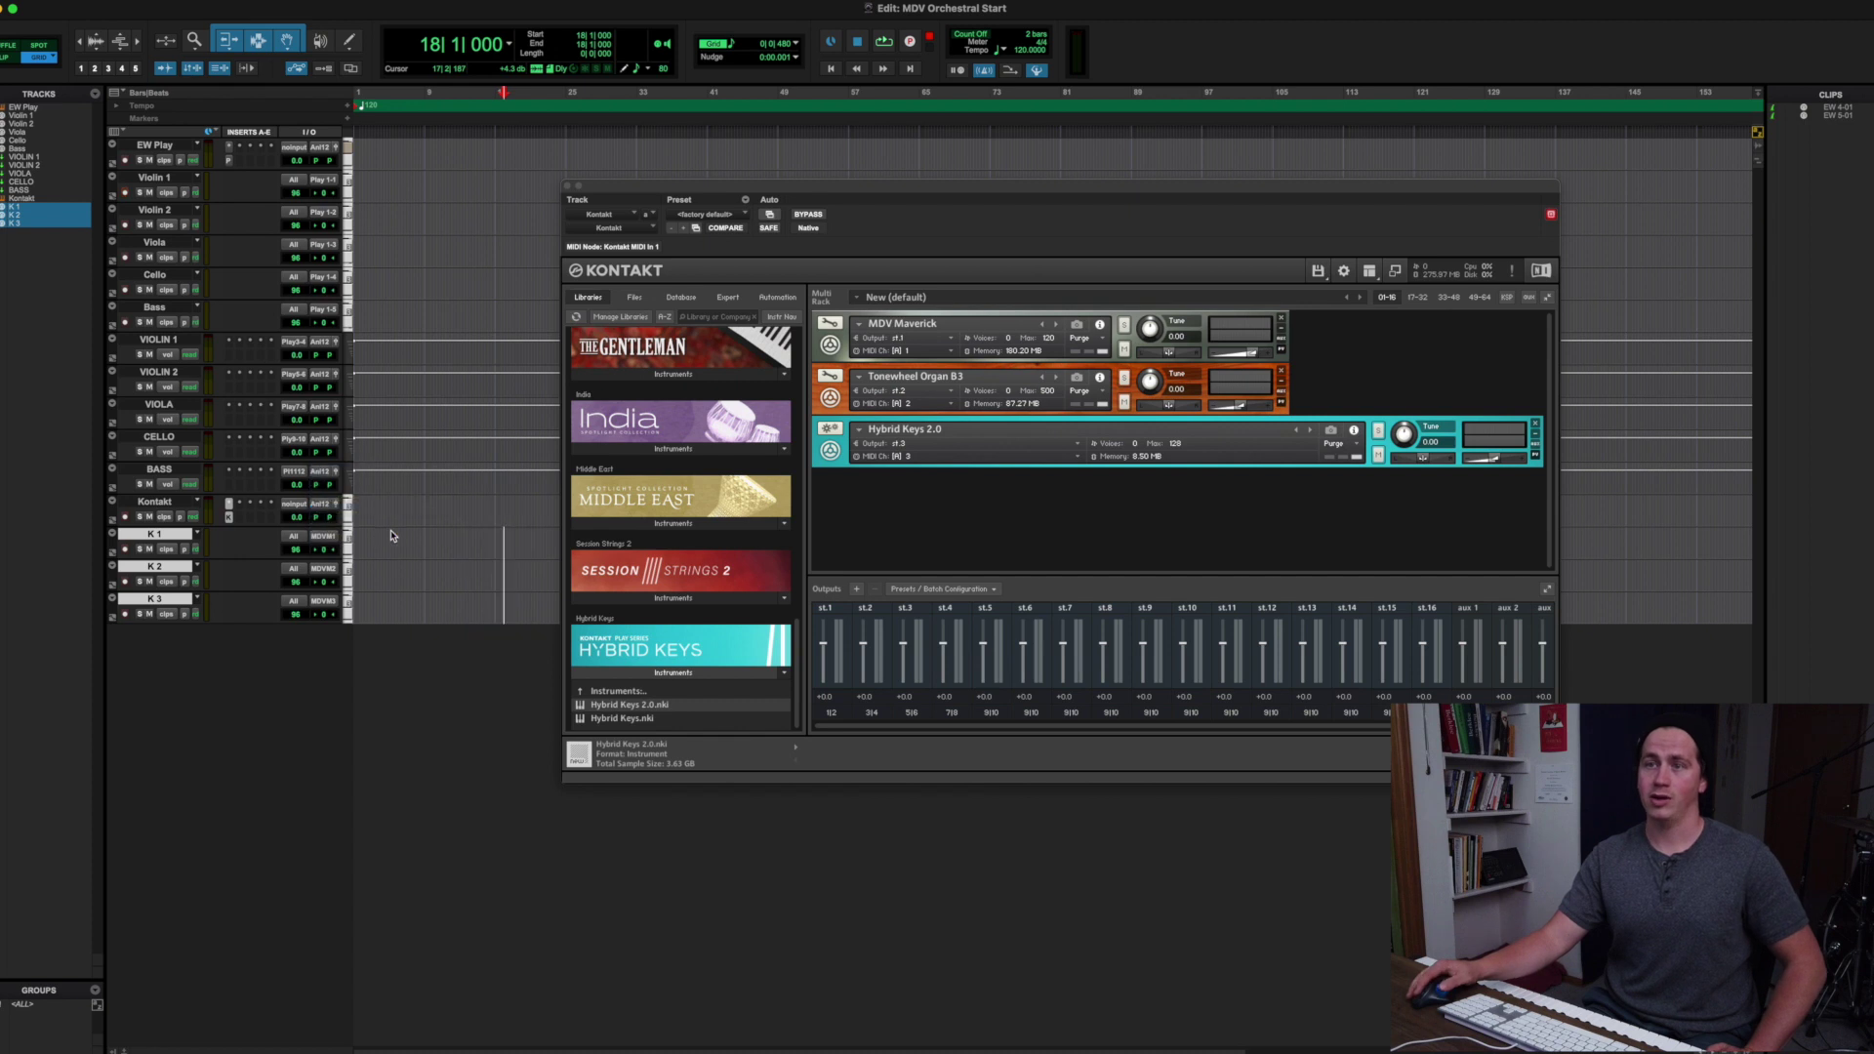
click(319, 576)
mouse_move(364, 544)
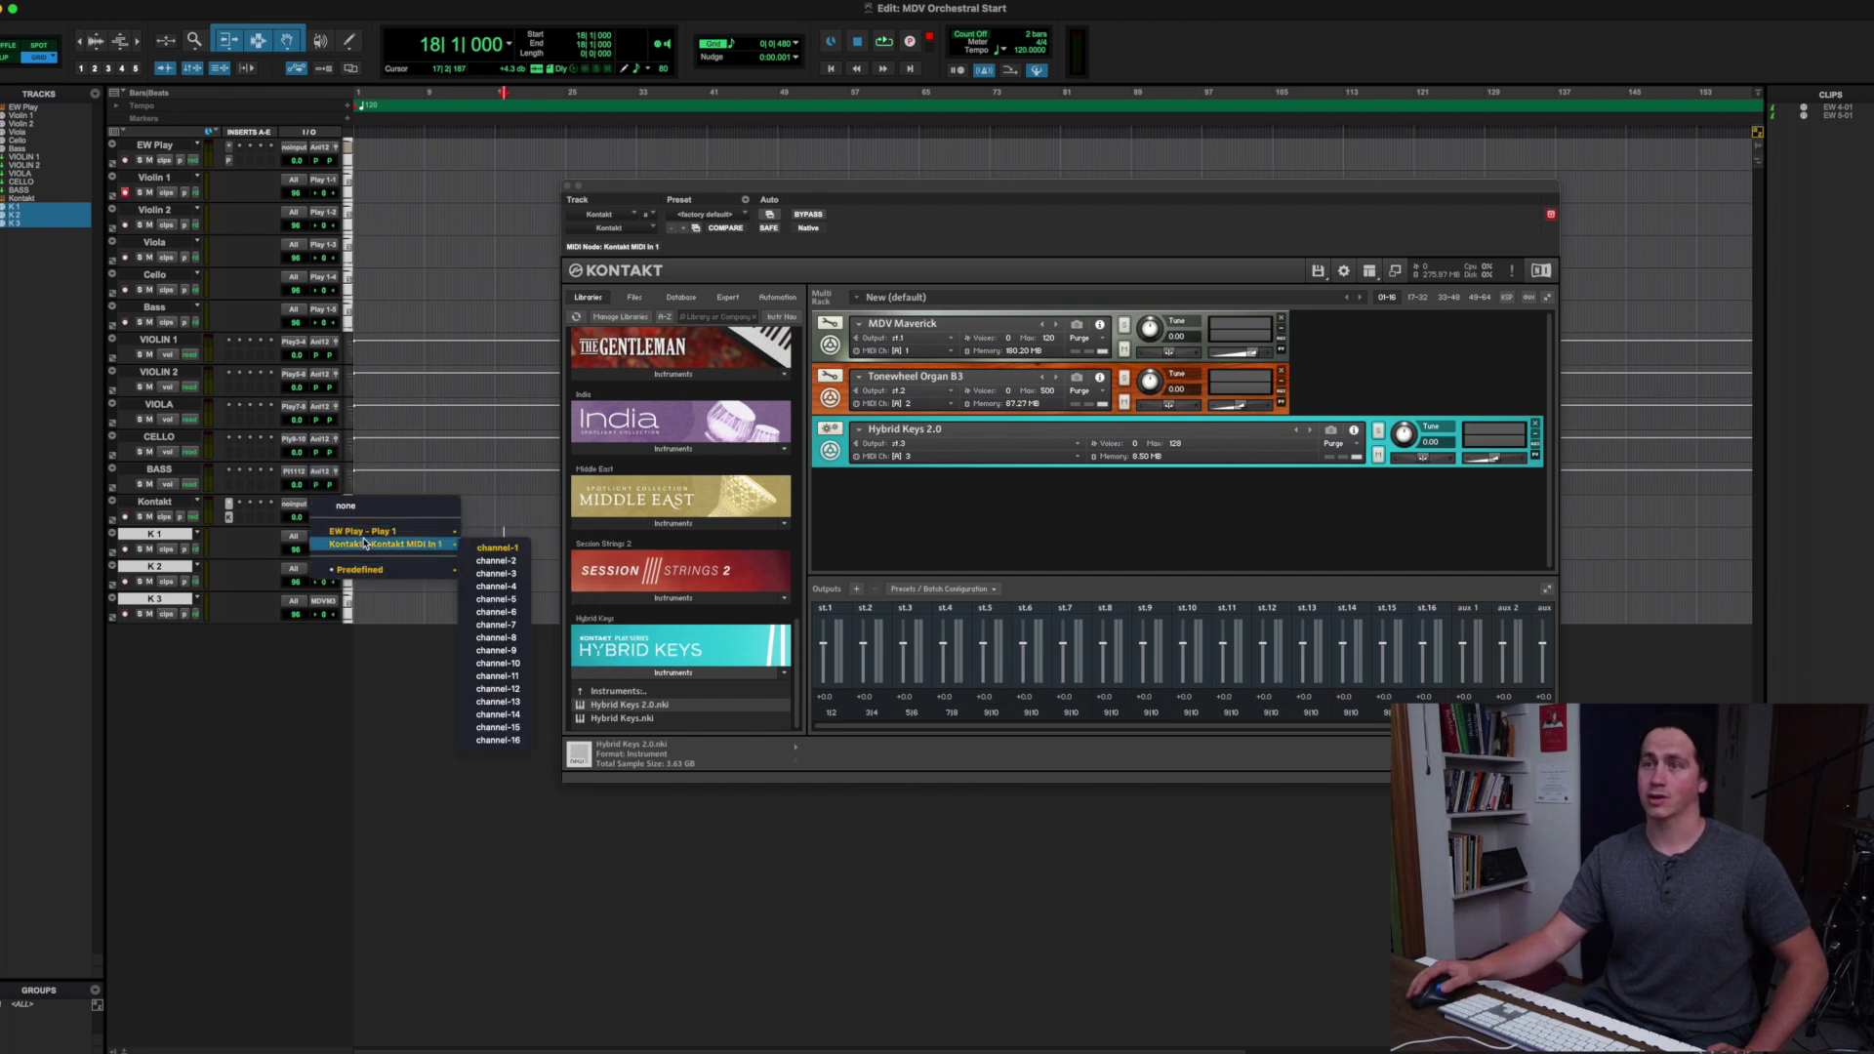
click(507, 553)
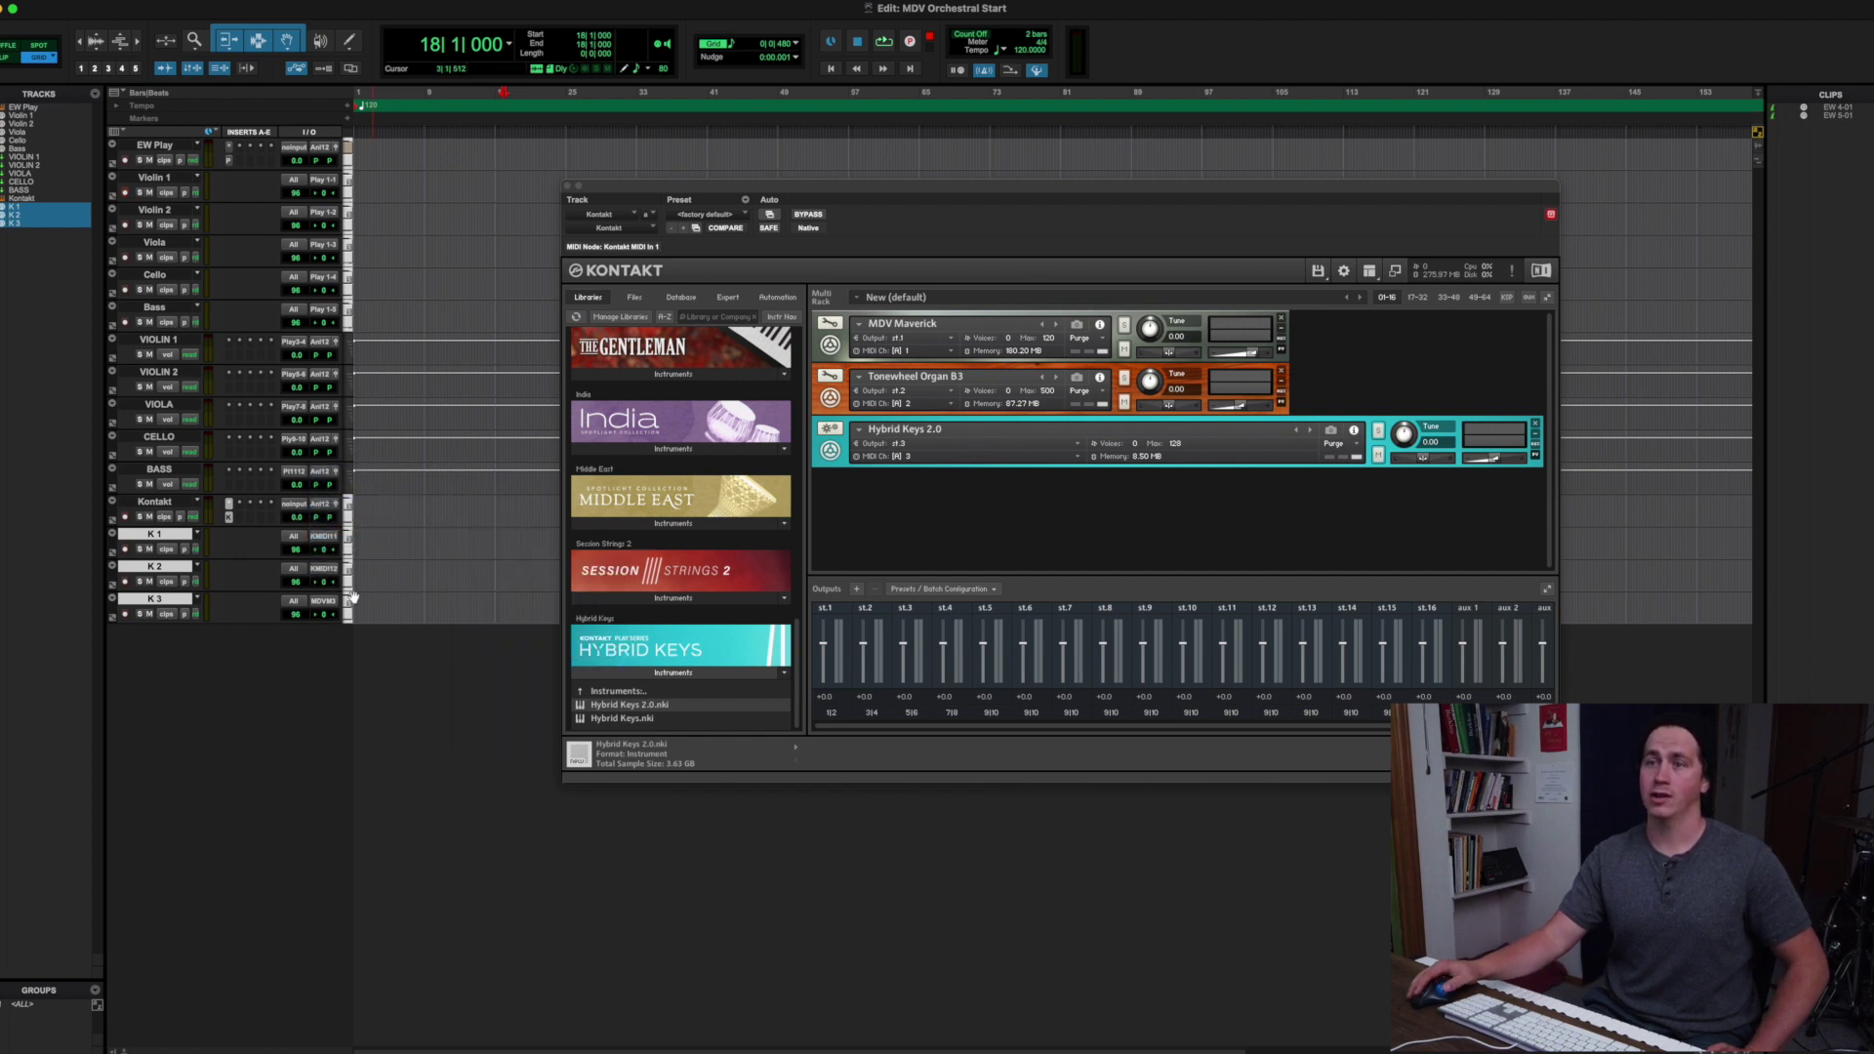
click(323, 600)
mouse_move(368, 580)
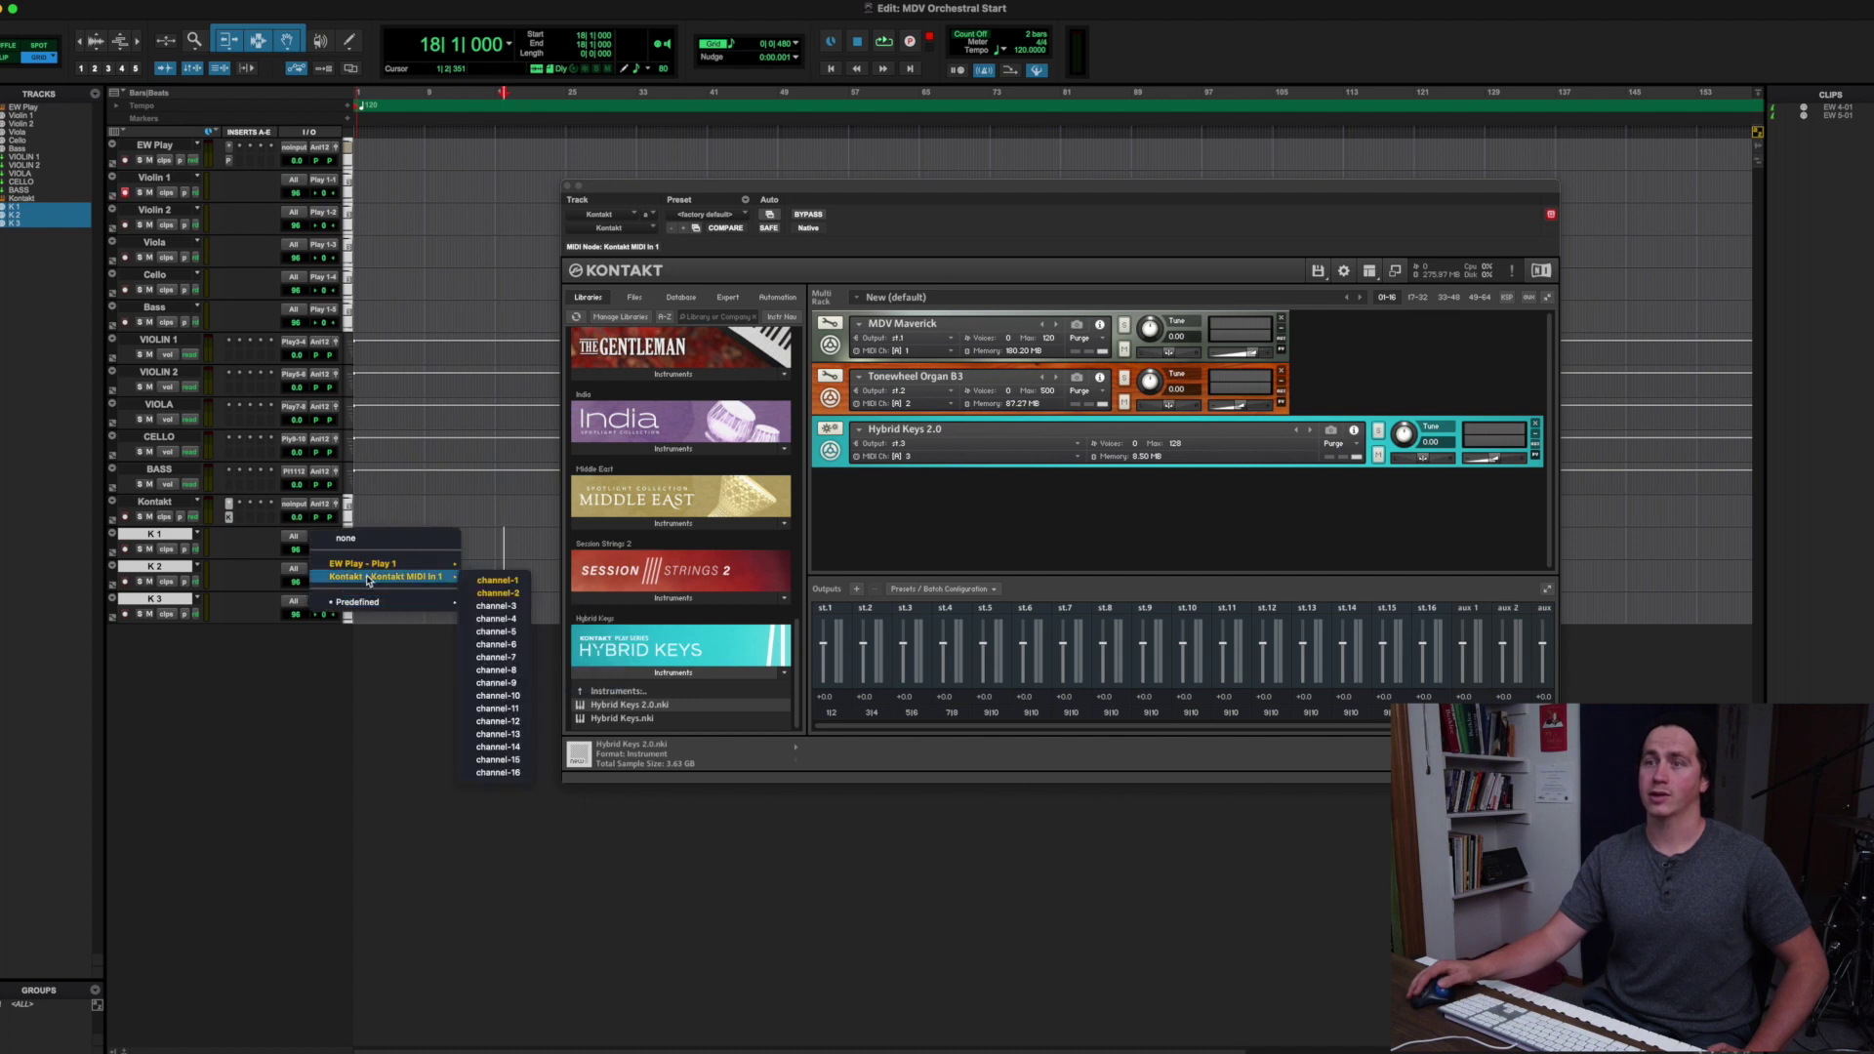
click(498, 606)
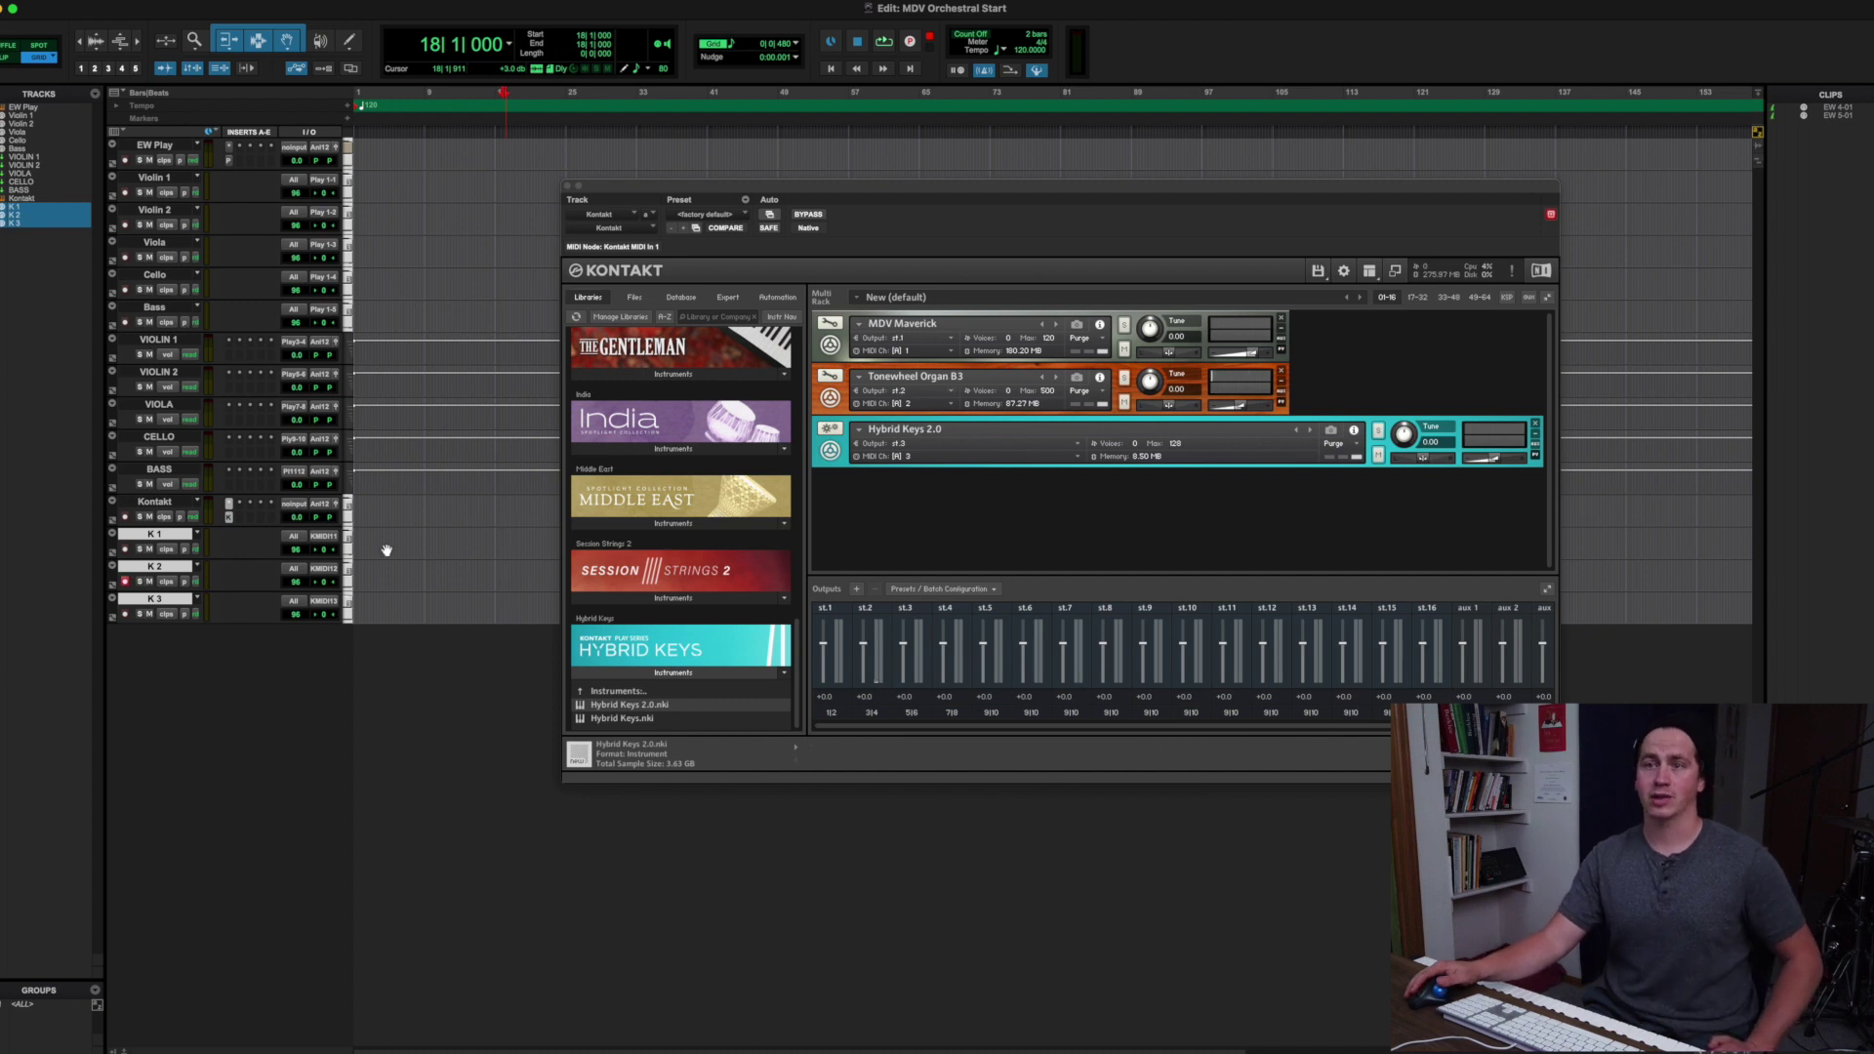
Create one stereo Aux Input track named K below the K 3 MIDI track
right_click(159, 600)
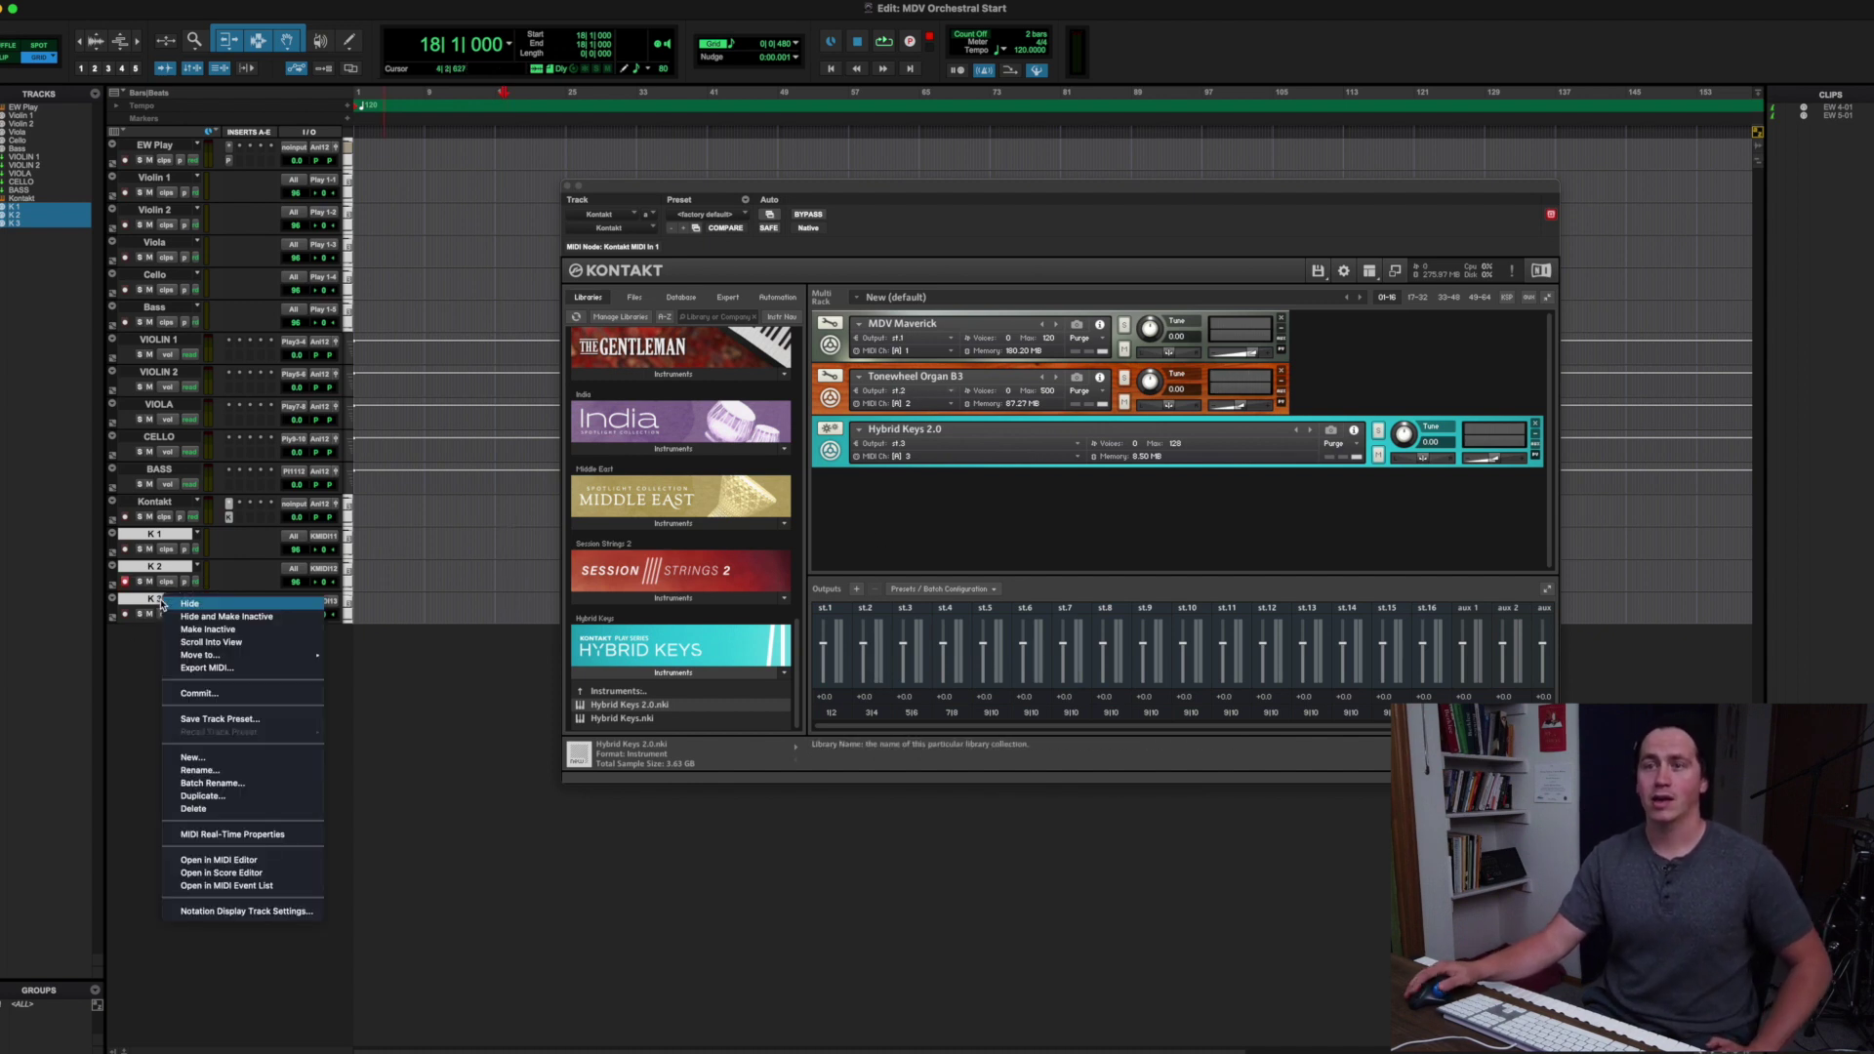
click(209, 758)
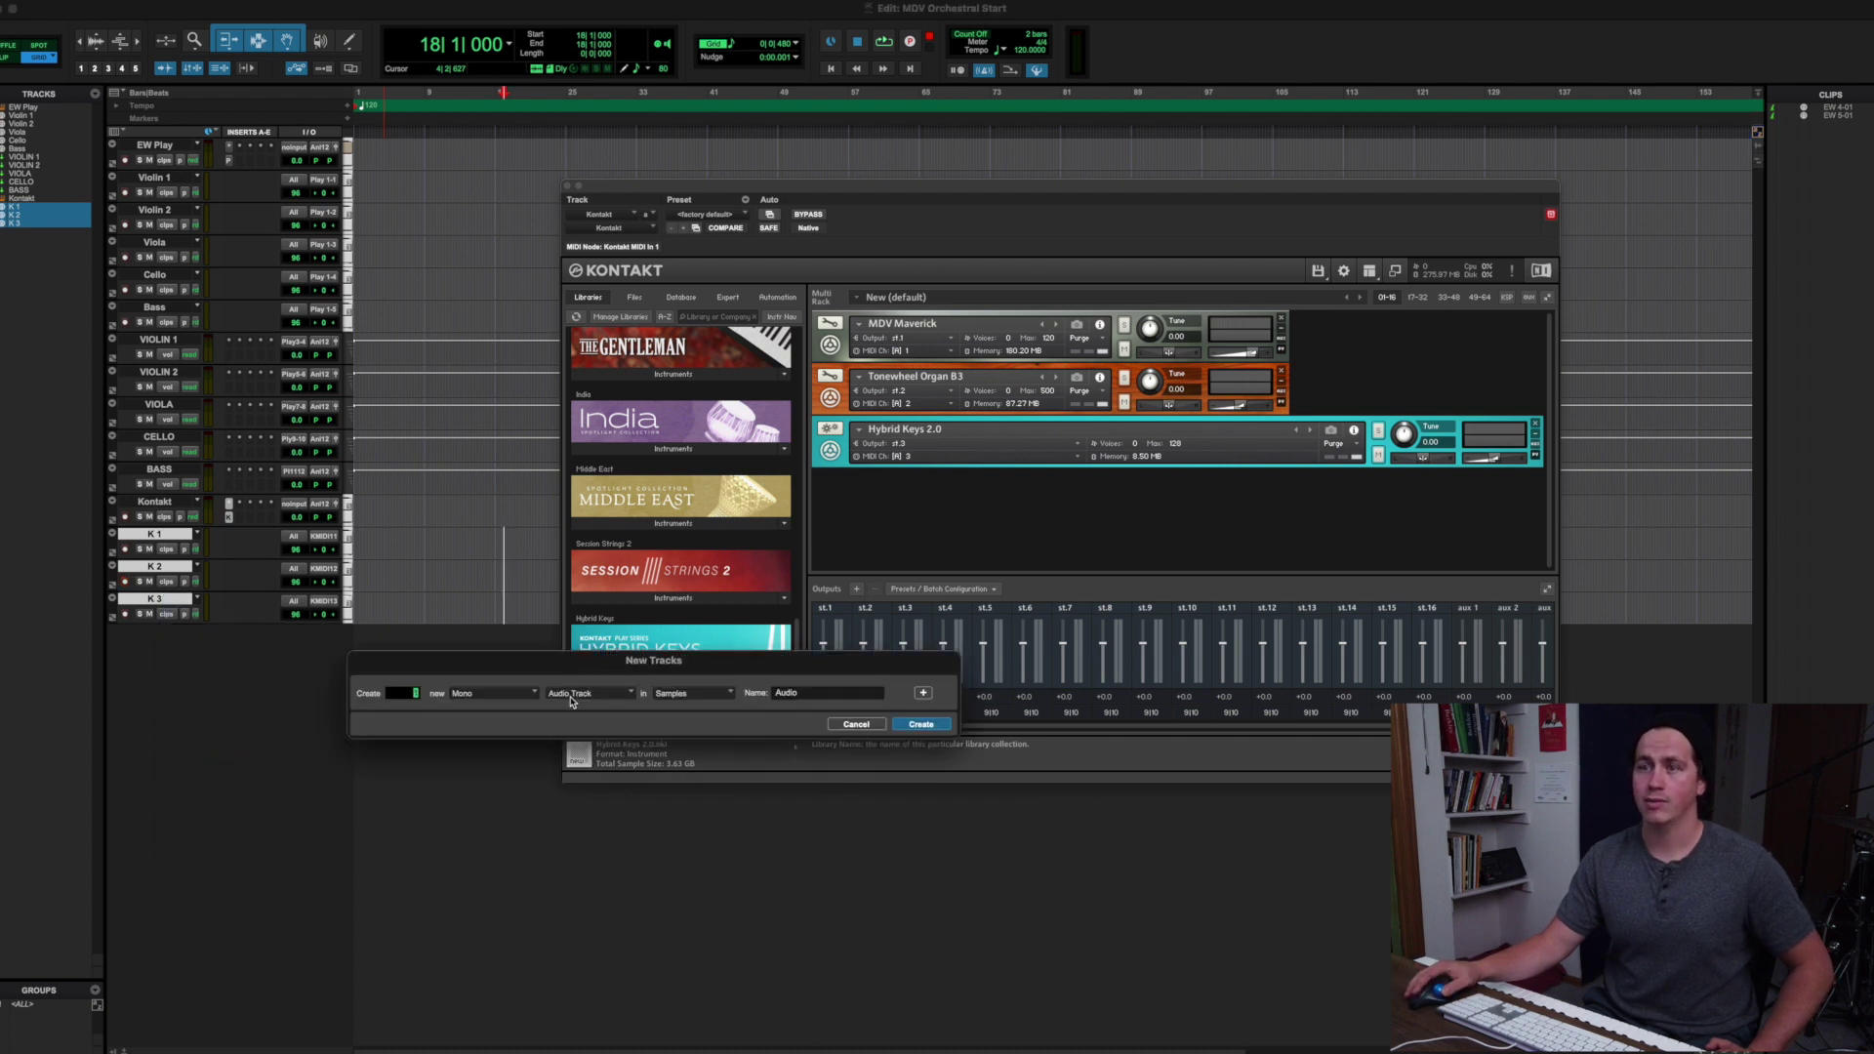
click(475, 695)
click(482, 711)
click(589, 693)
click(586, 708)
double_click(813, 693)
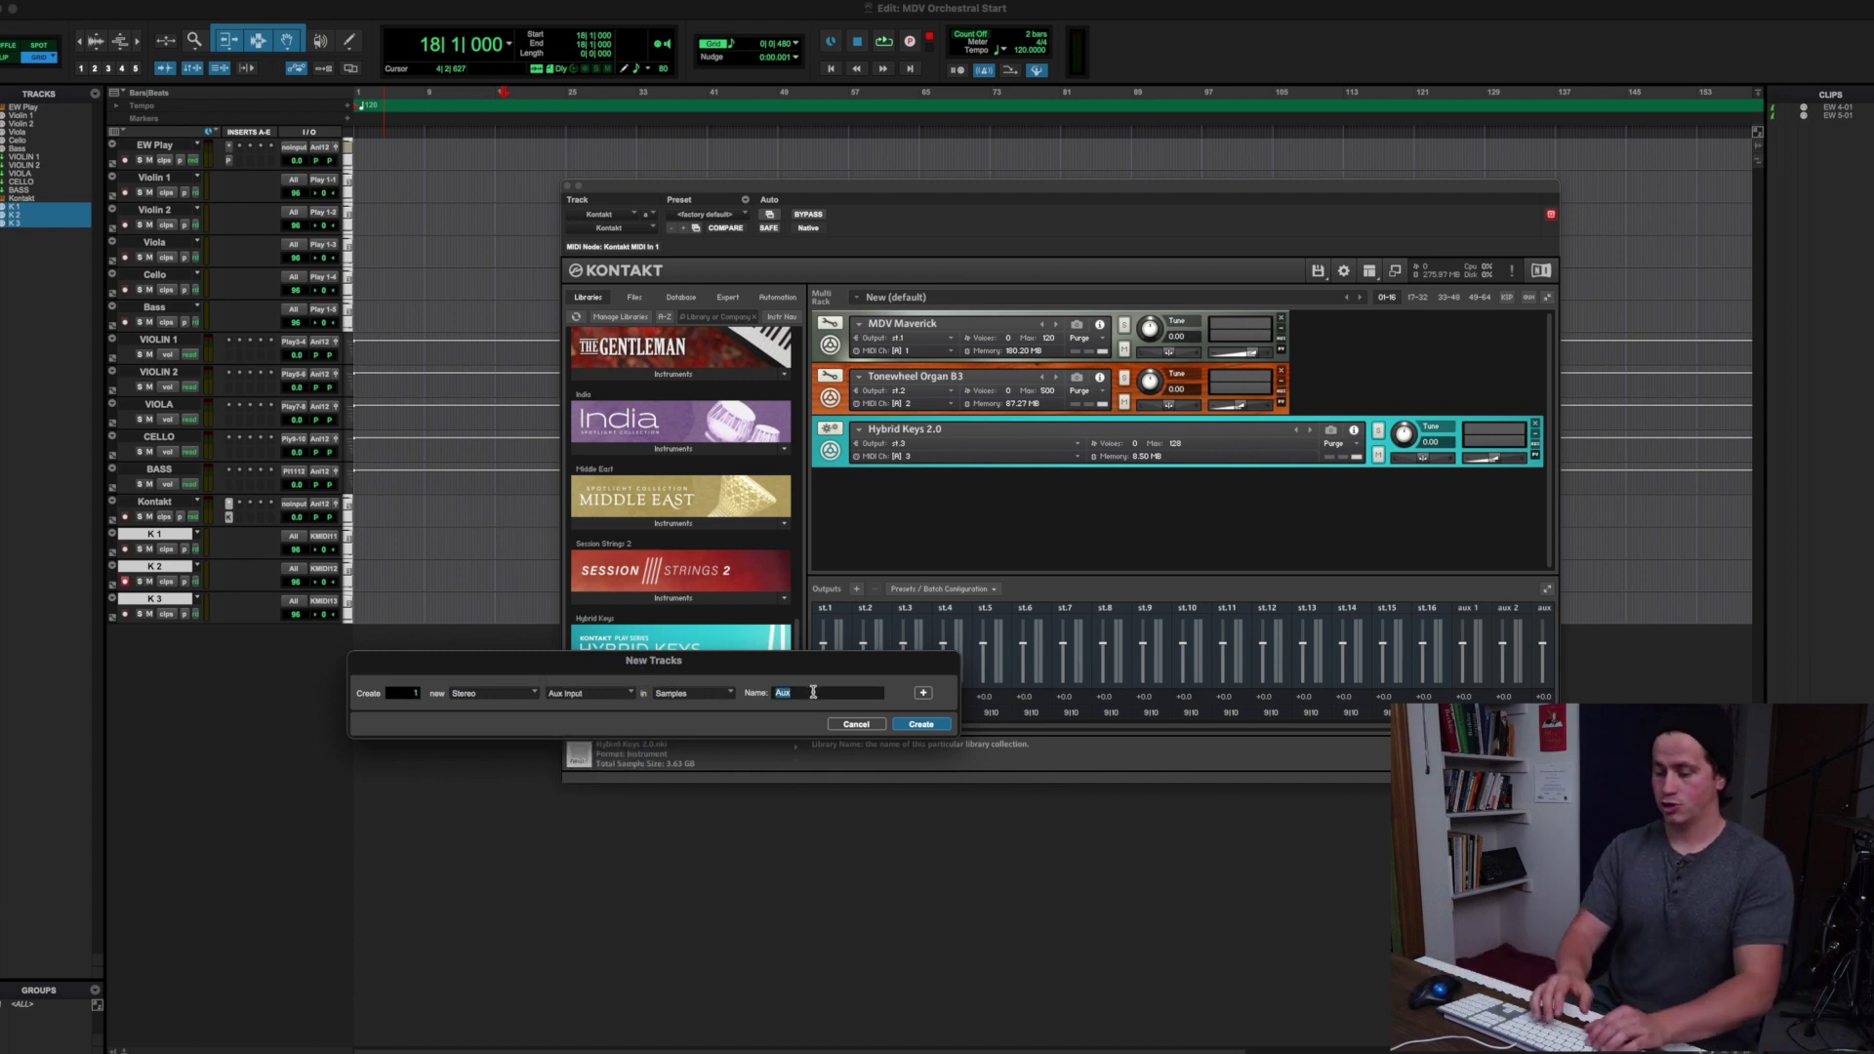
text(K)
key(Return)
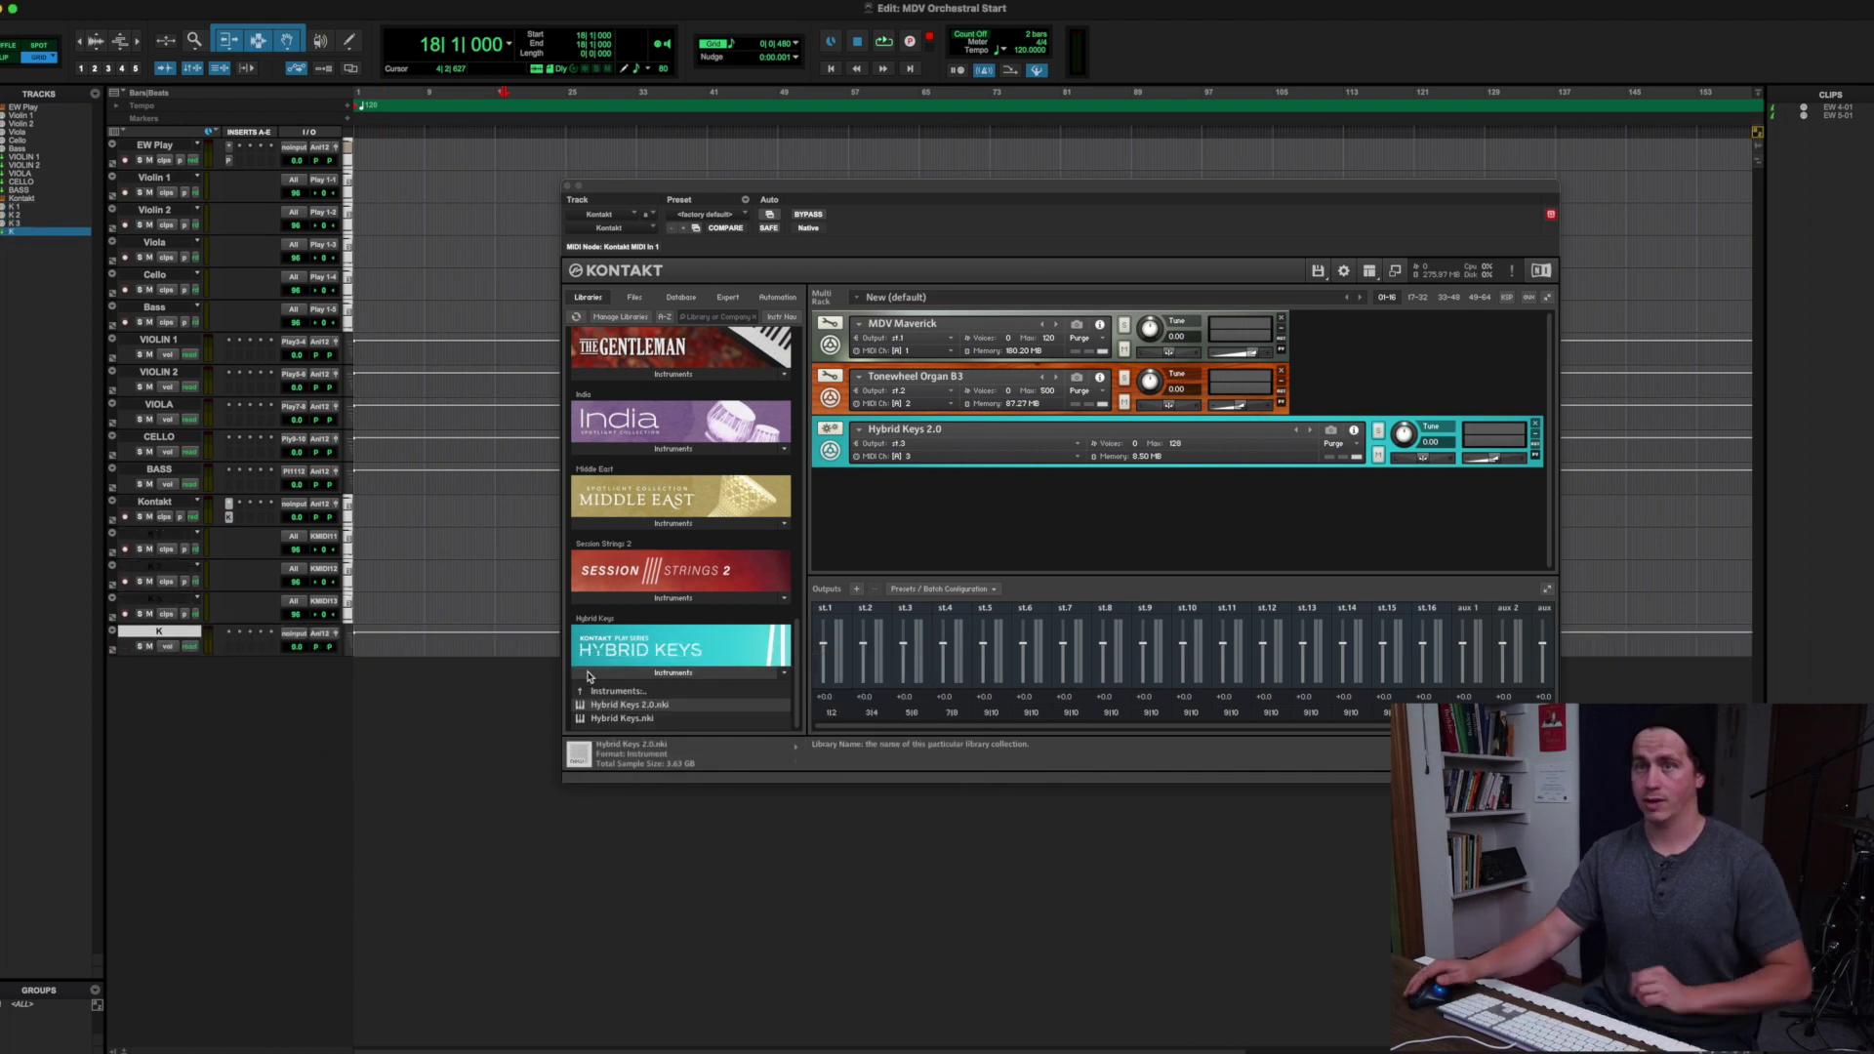
Create two more stereo Aux Input tracks named K below the existing K aux track
right_click(162, 633)
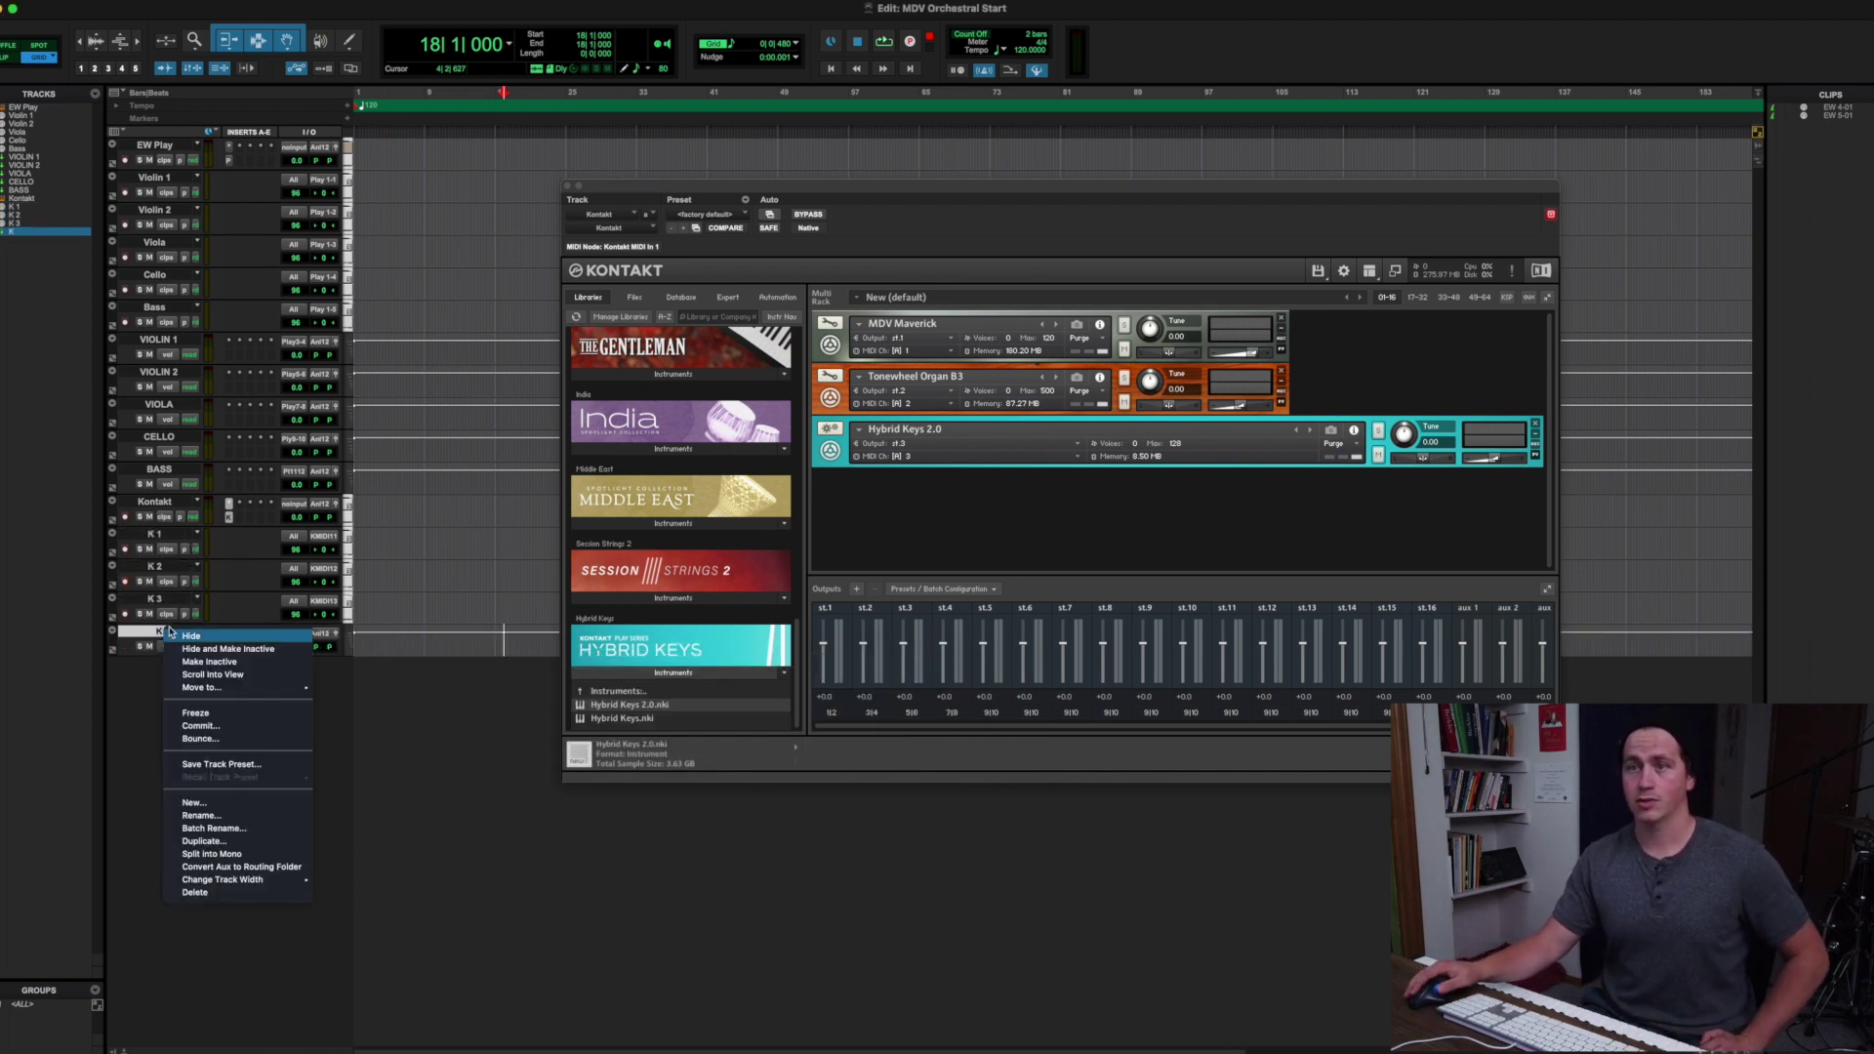
click(196, 806)
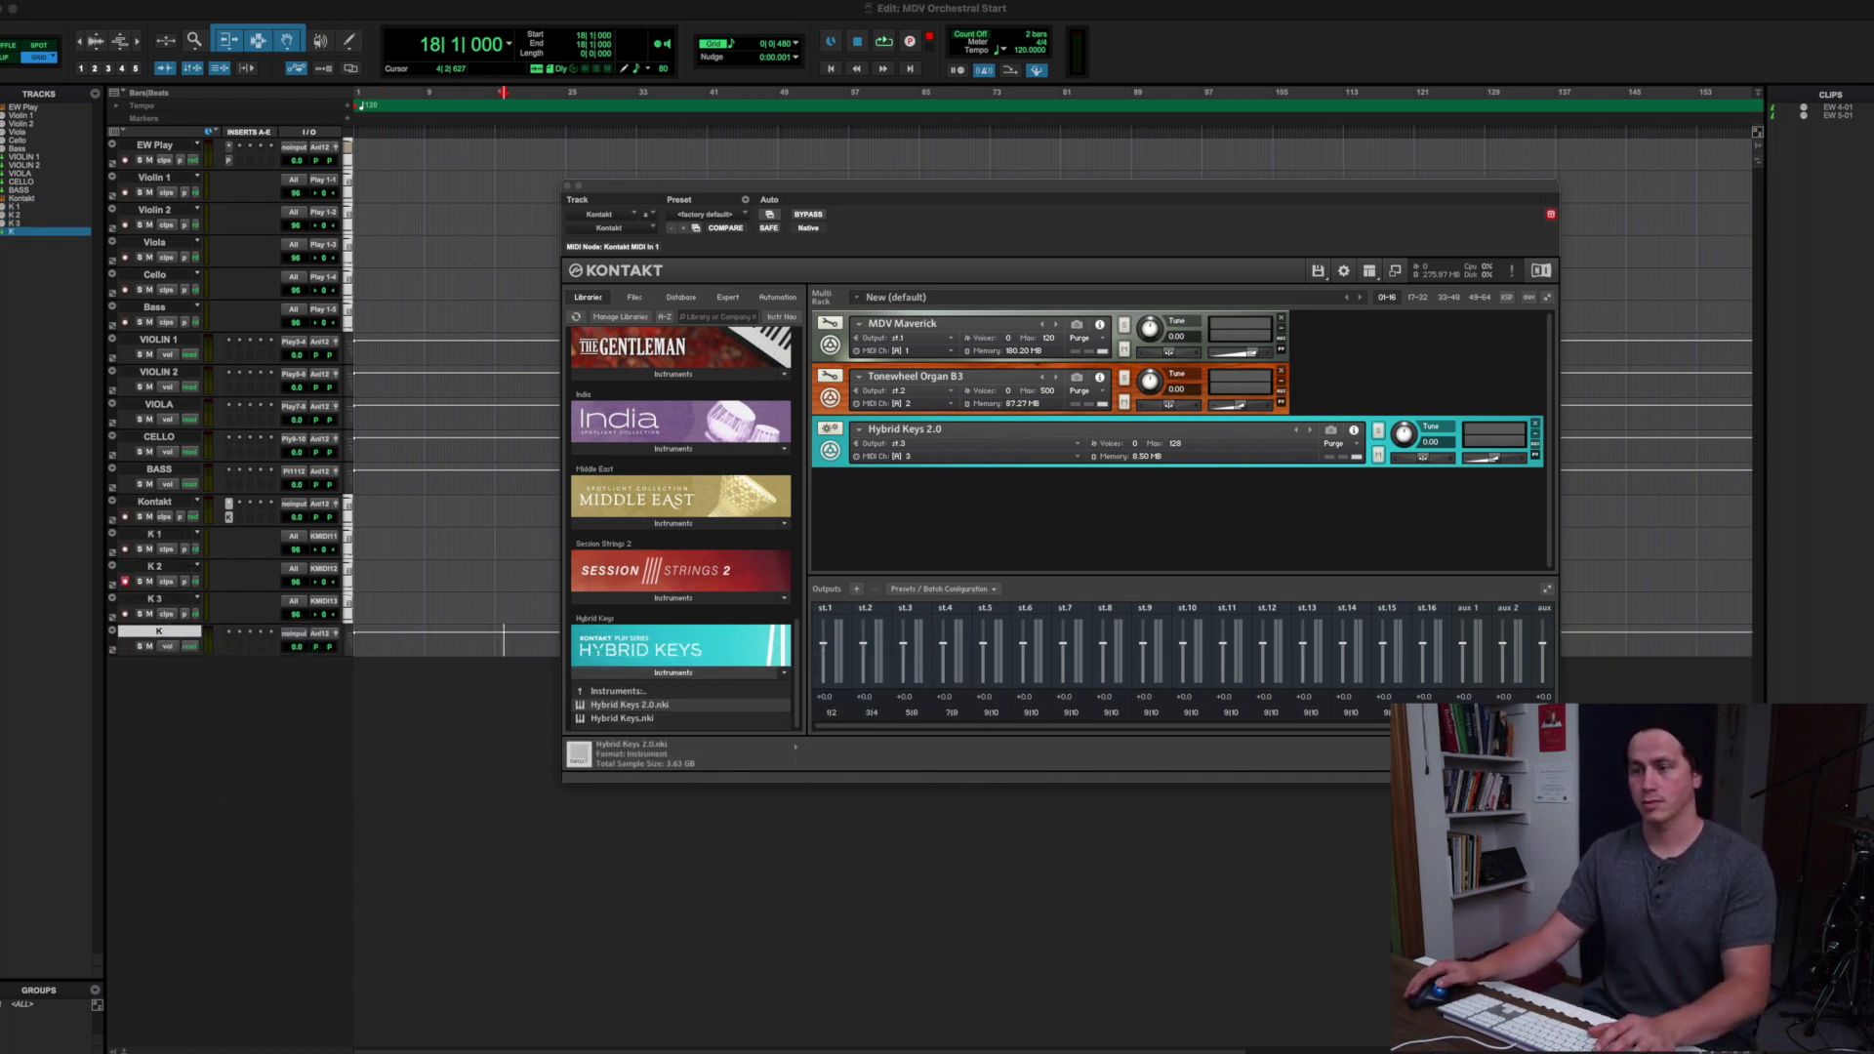
key(super+shift+n)
click(469, 566)
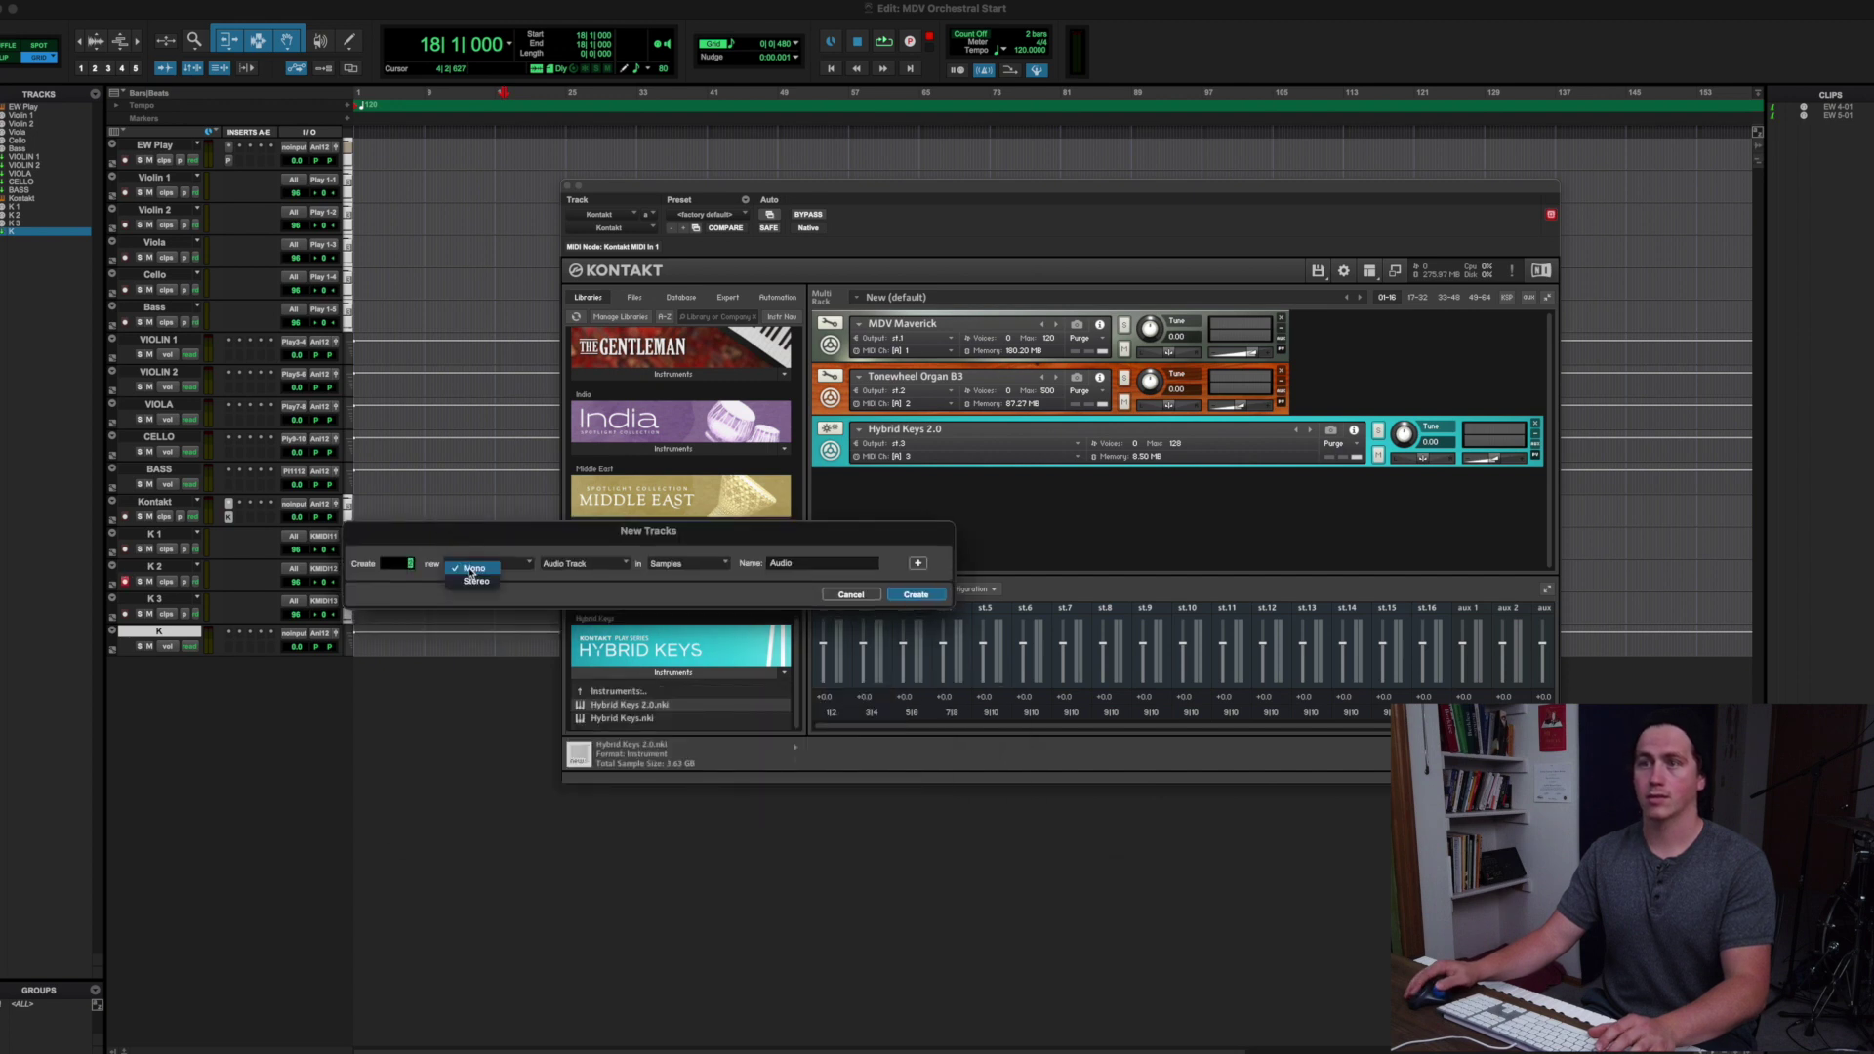
click(477, 581)
click(584, 563)
click(586, 579)
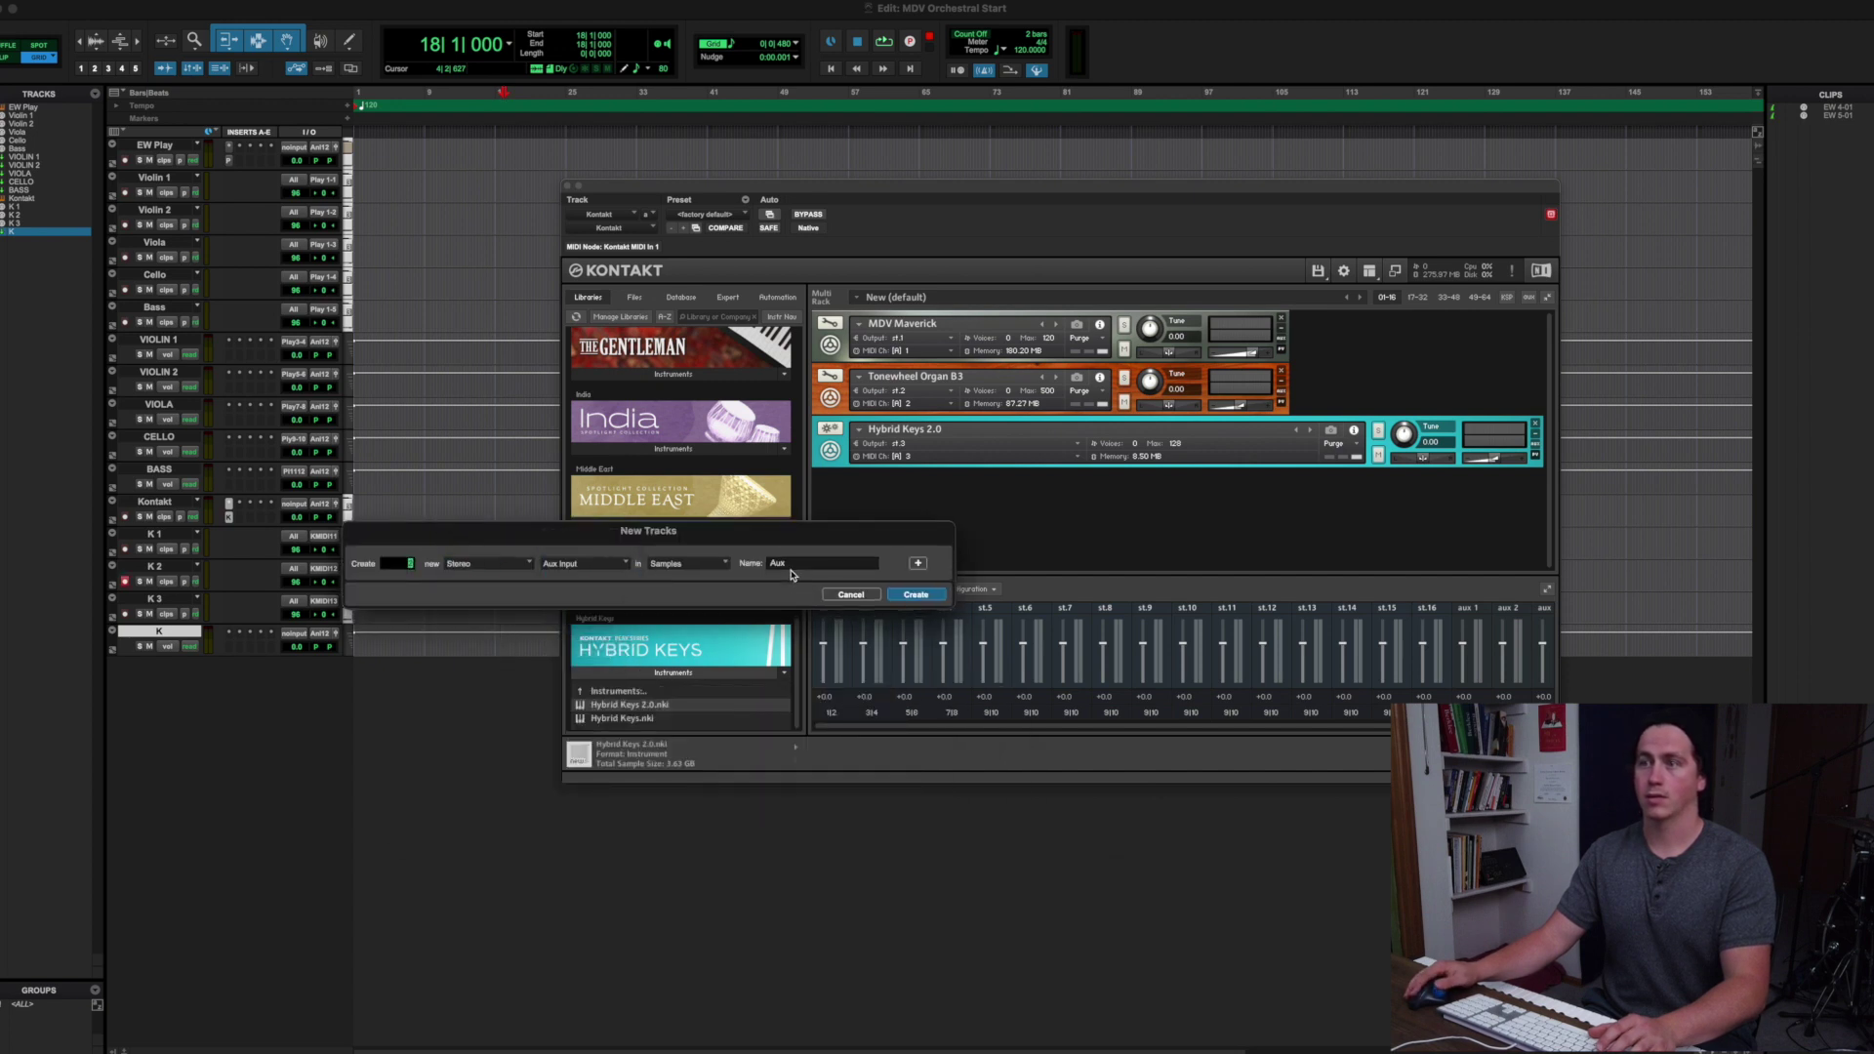
text(2)
key(Tab)
text(K)
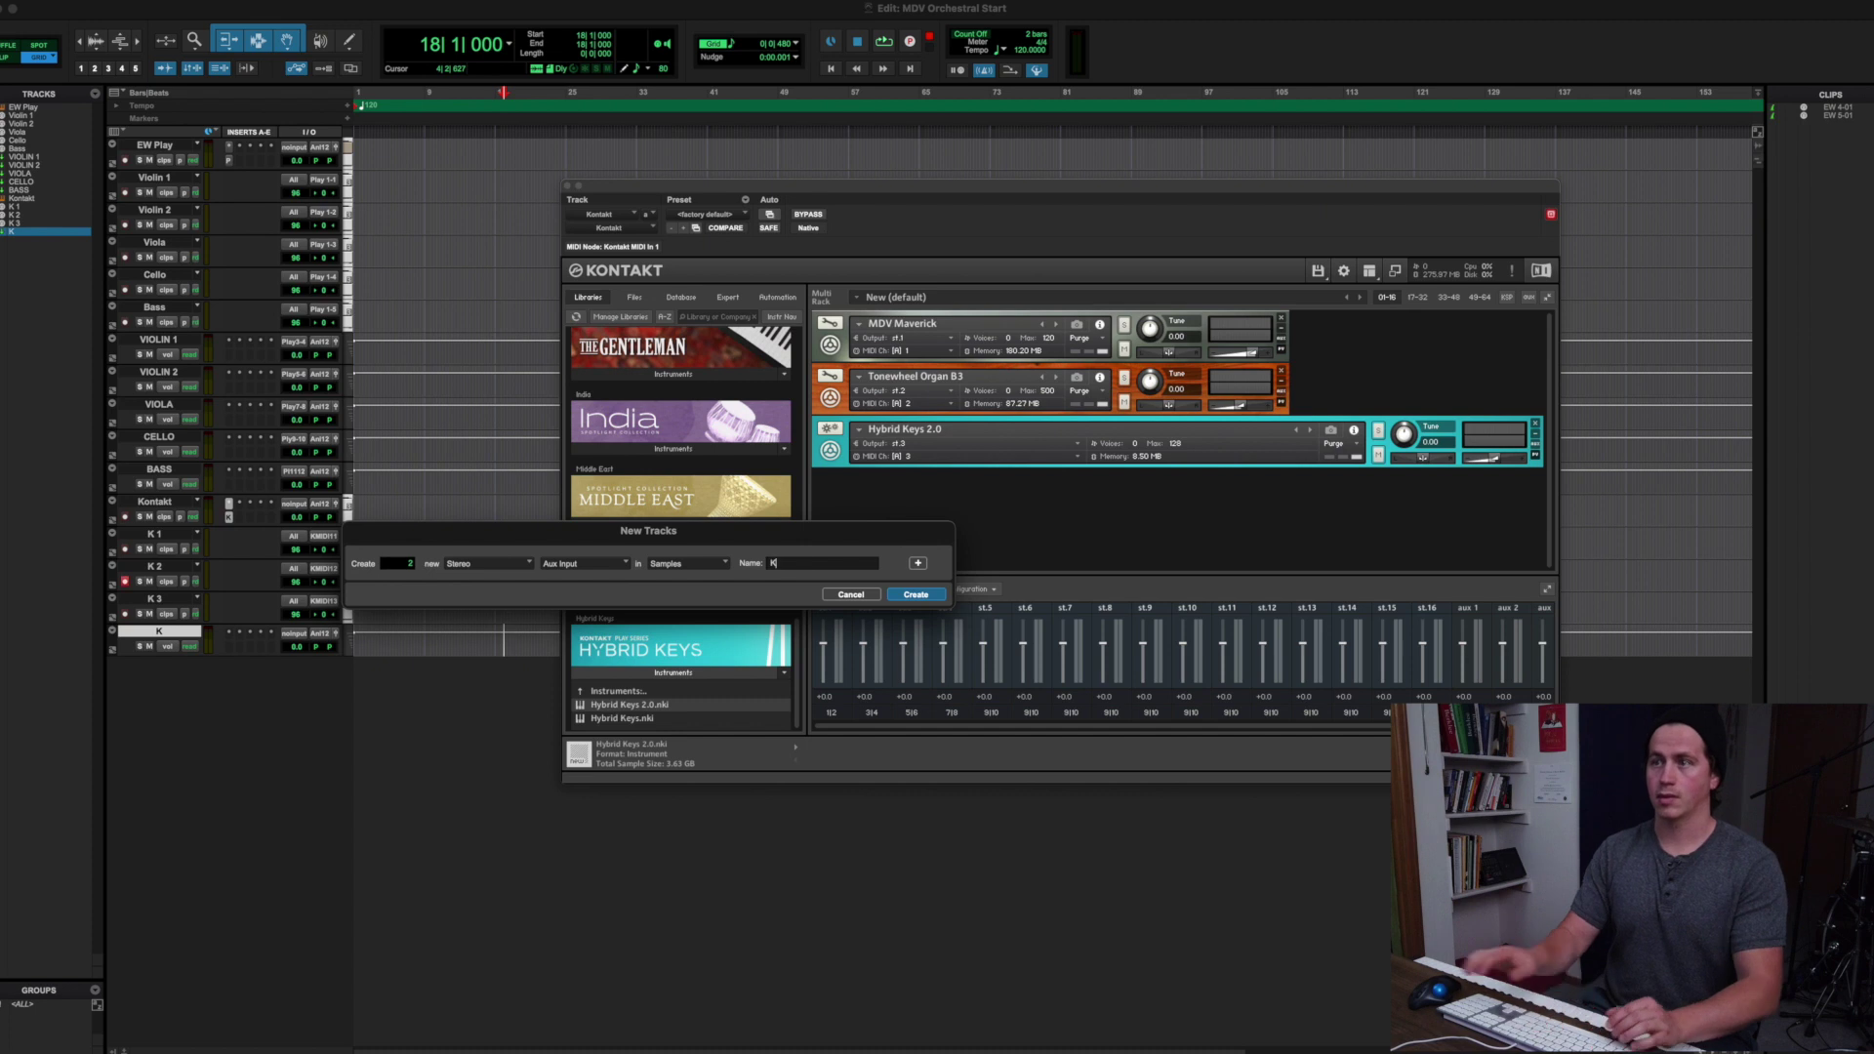
key(Return)
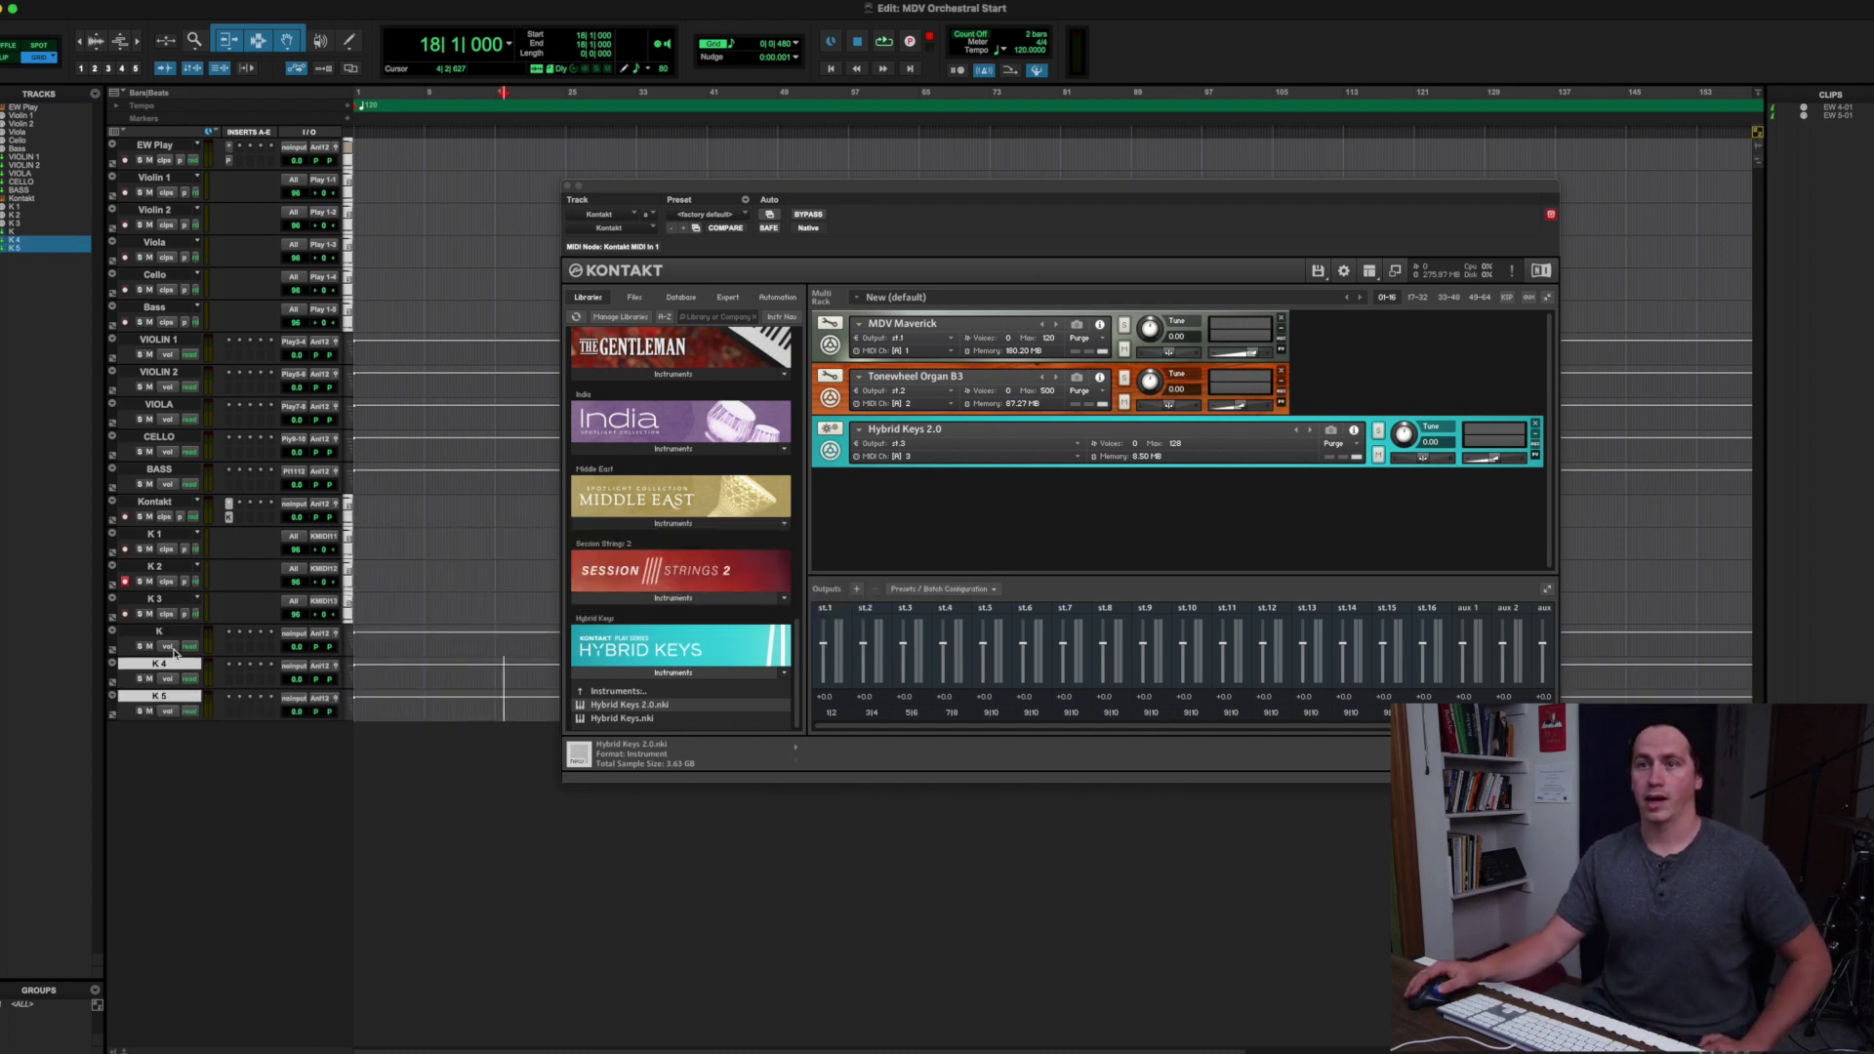
Set the input of the K aux track to the Kontakt st.2 plug-in output
click(168, 633)
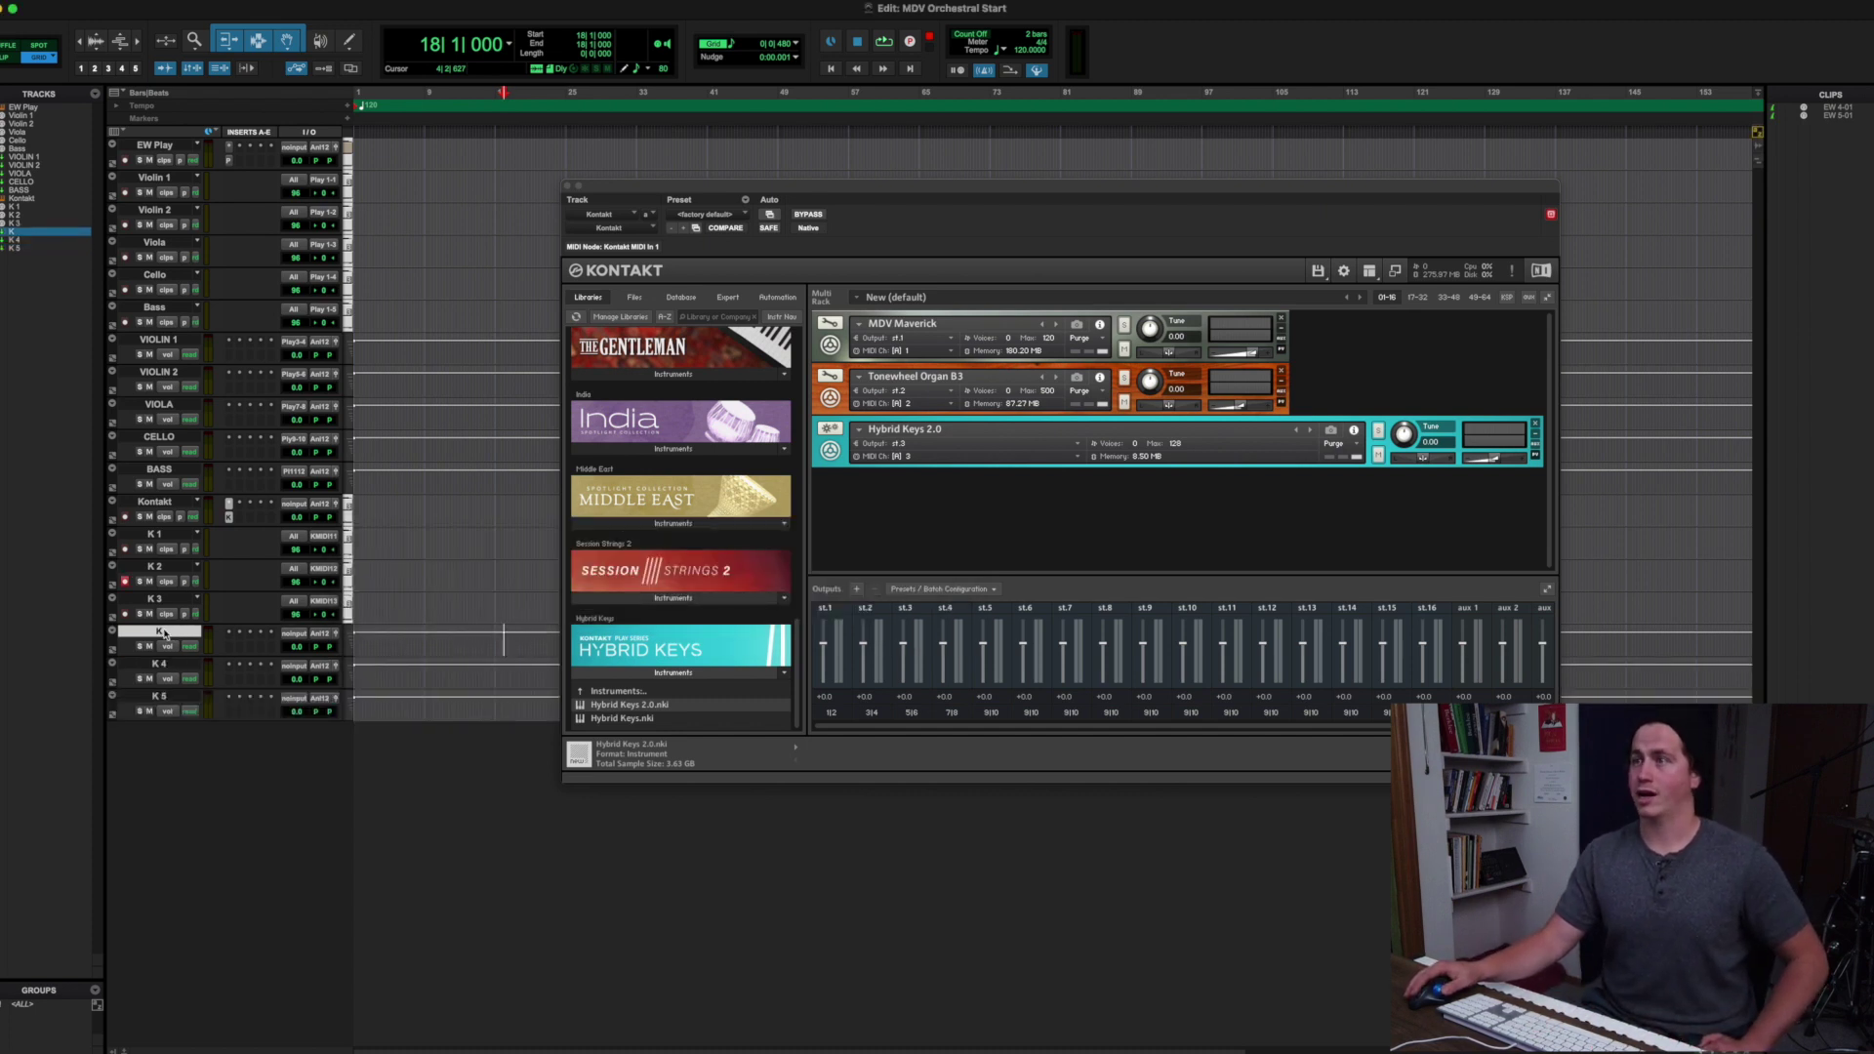
click(292, 635)
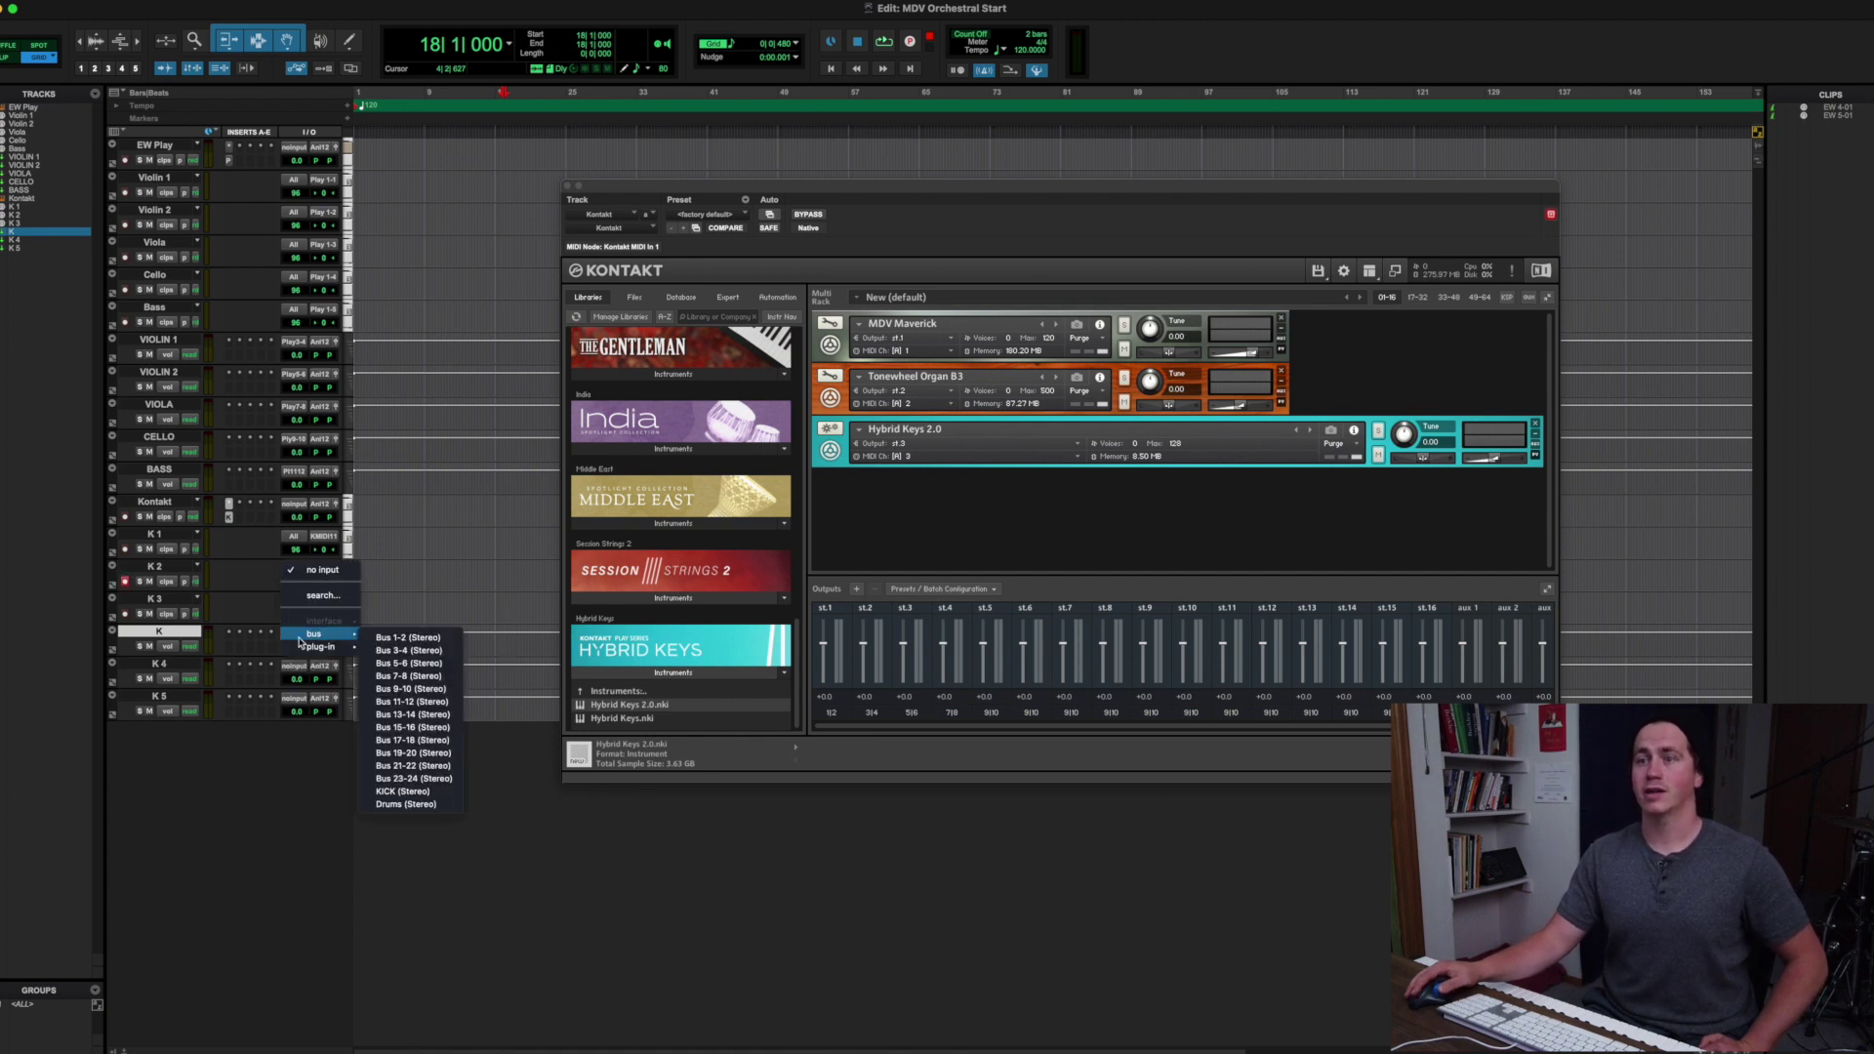
mouse_move(359, 651)
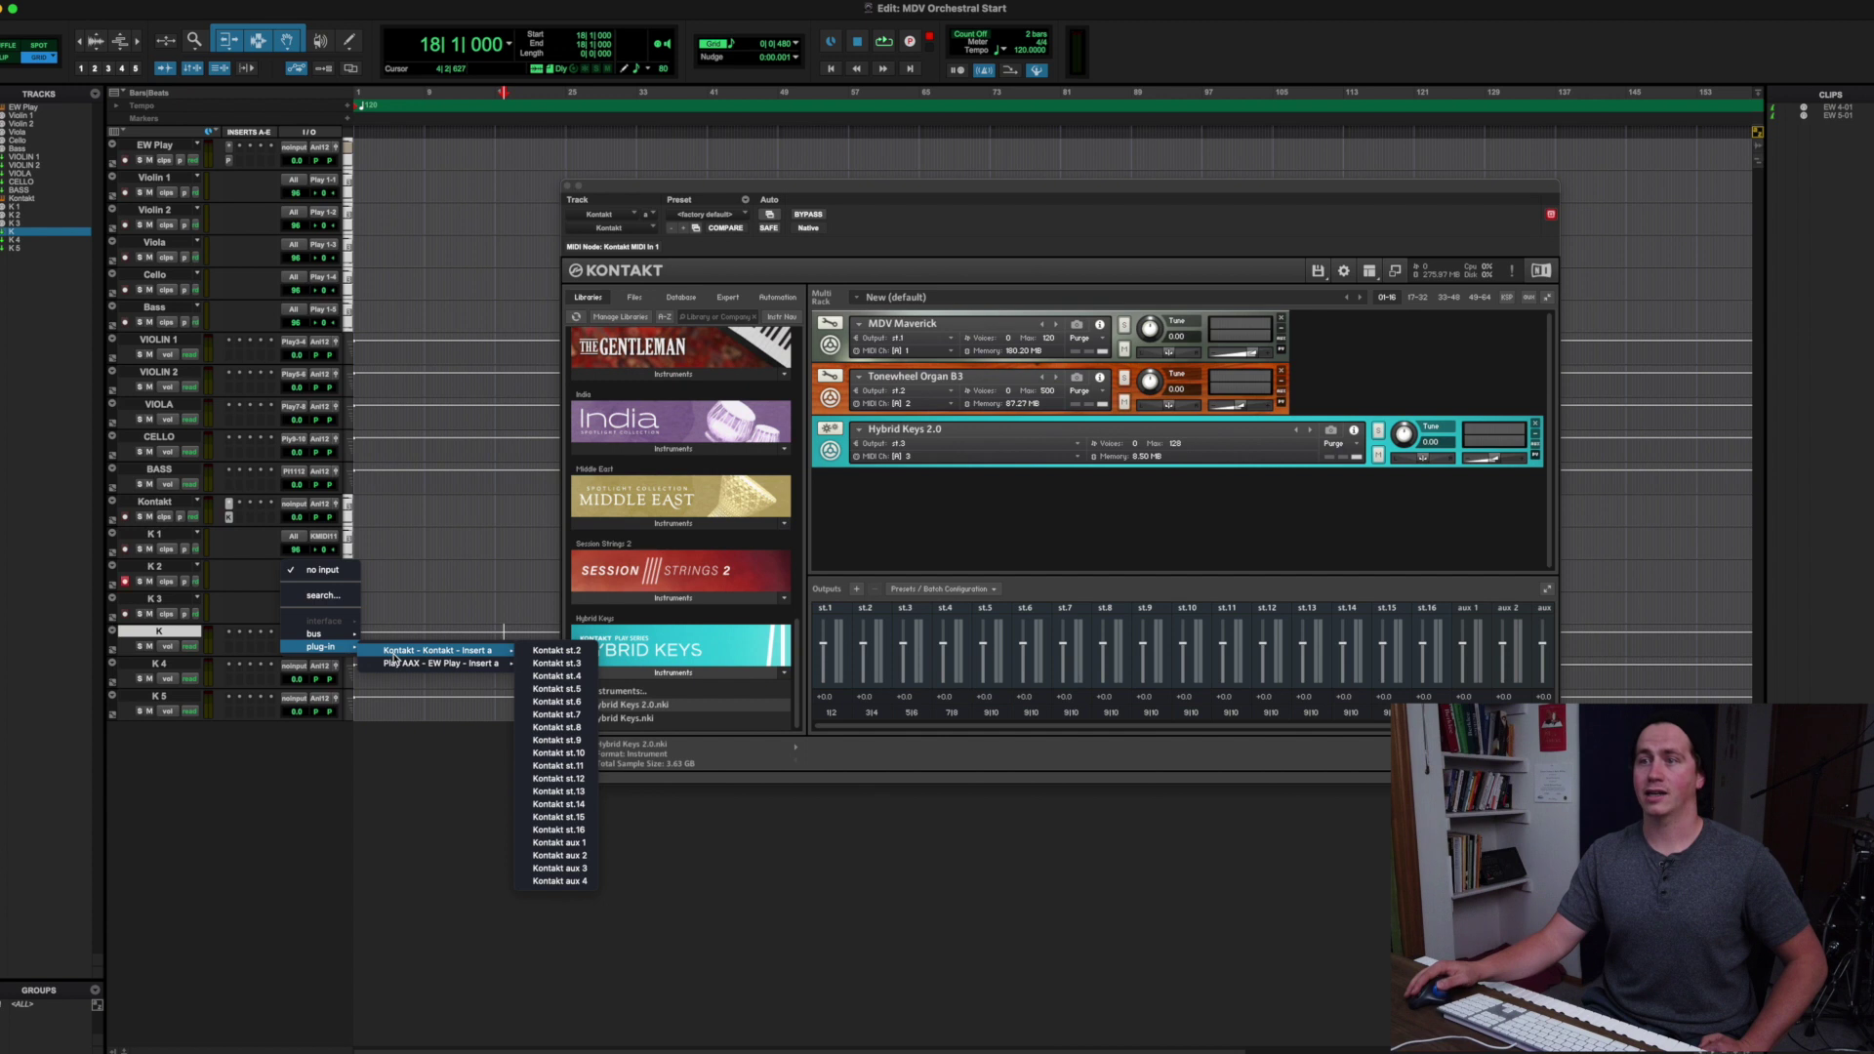
click(561, 651)
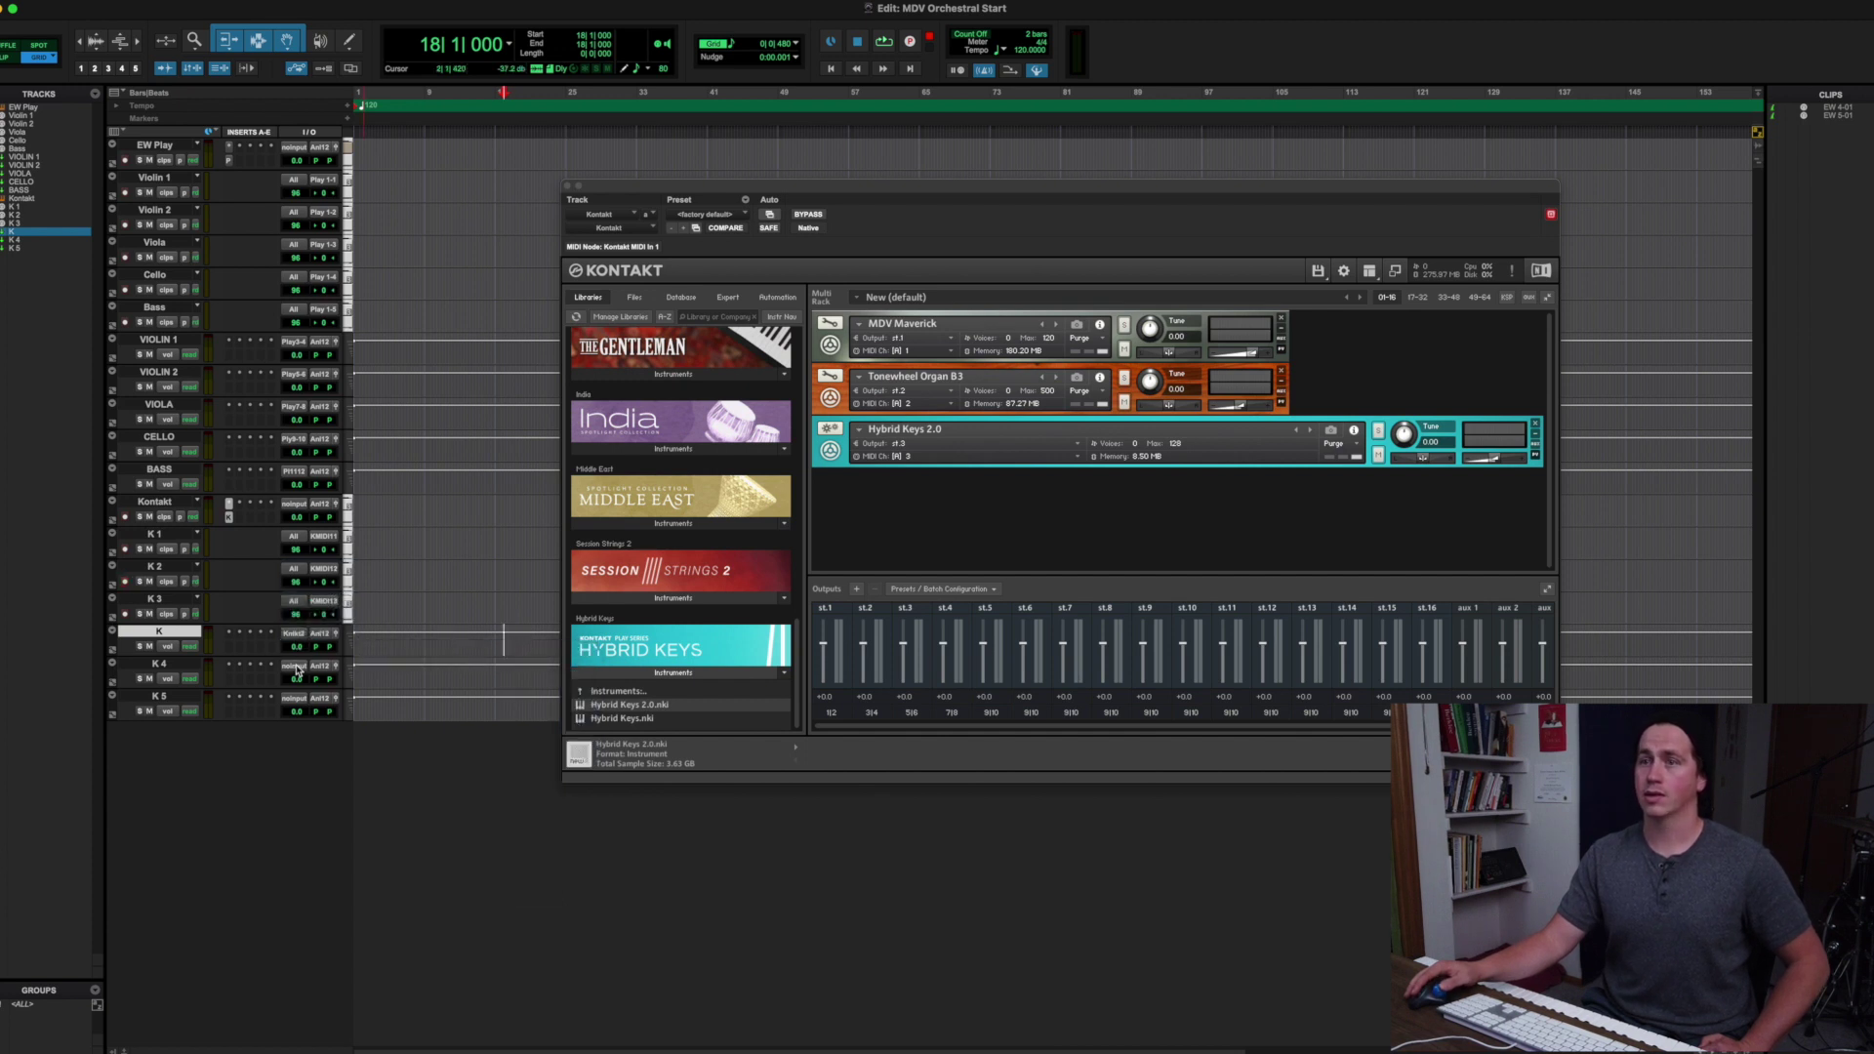
click(299, 634)
mouse_move(322, 646)
mouse_move(408, 651)
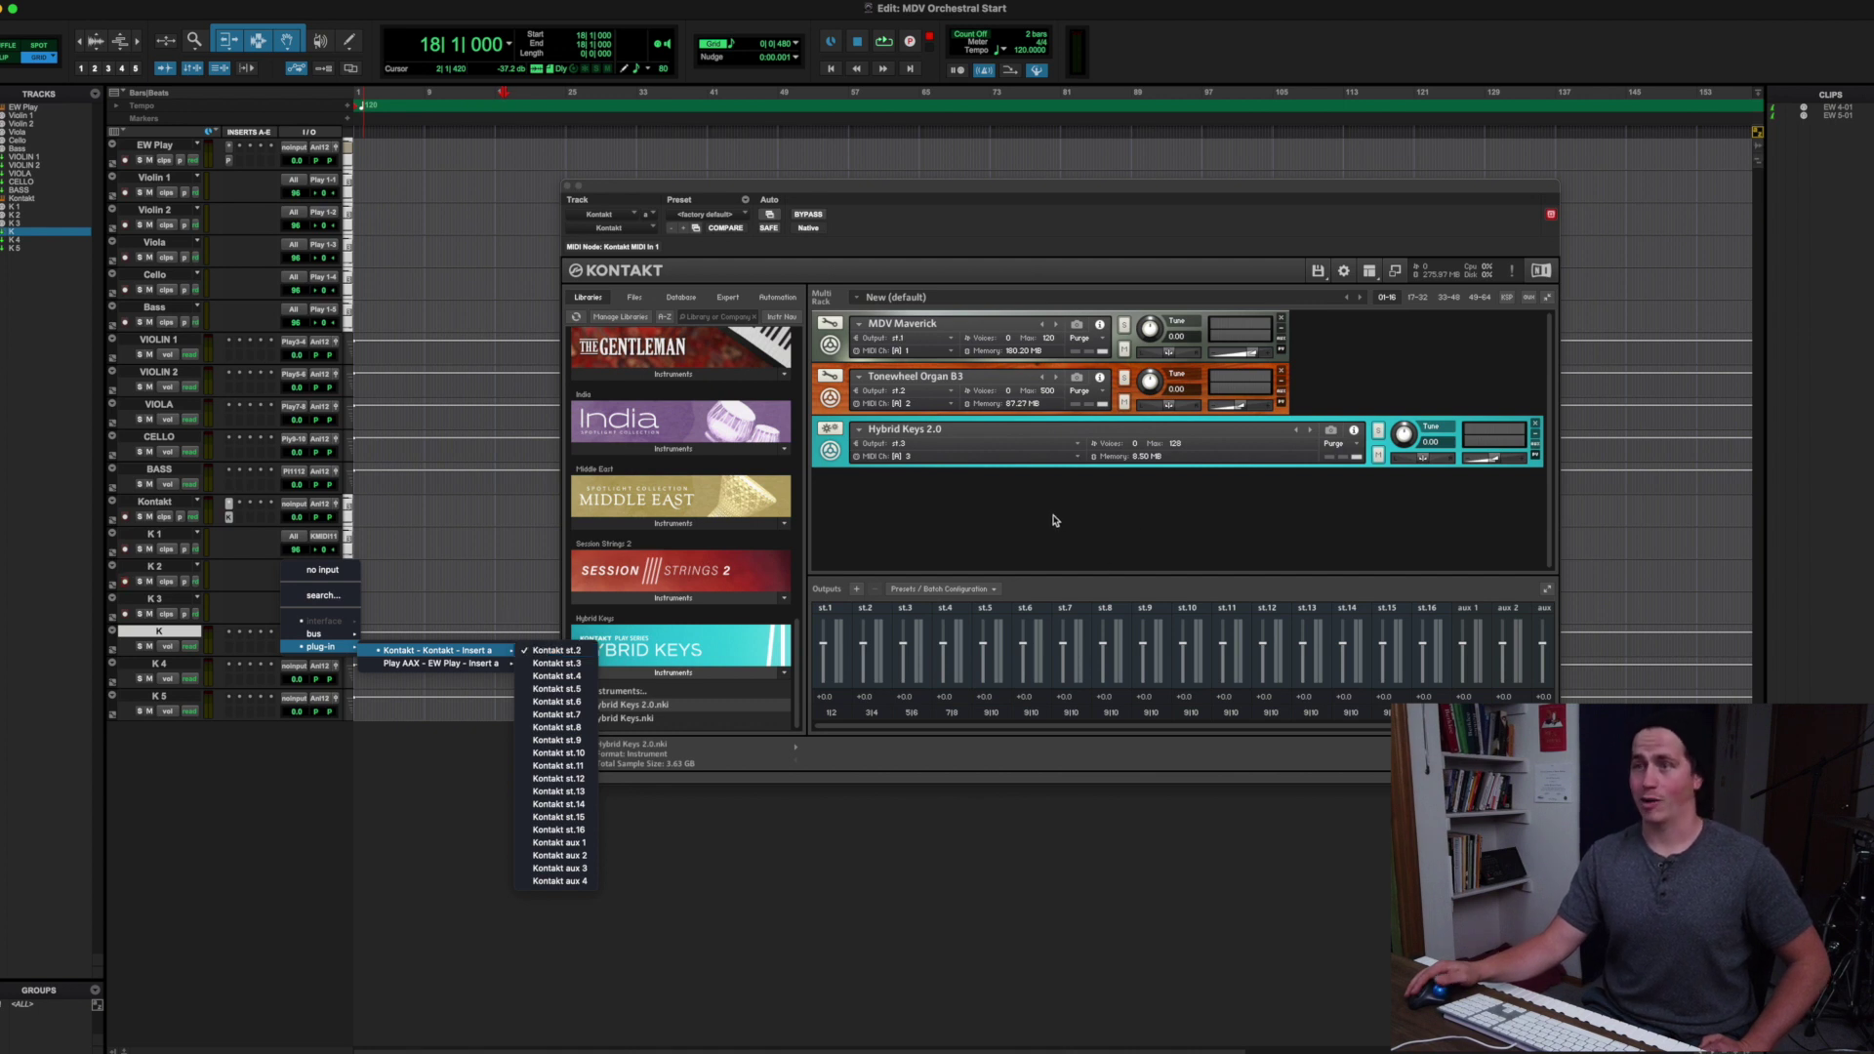
click(459, 550)
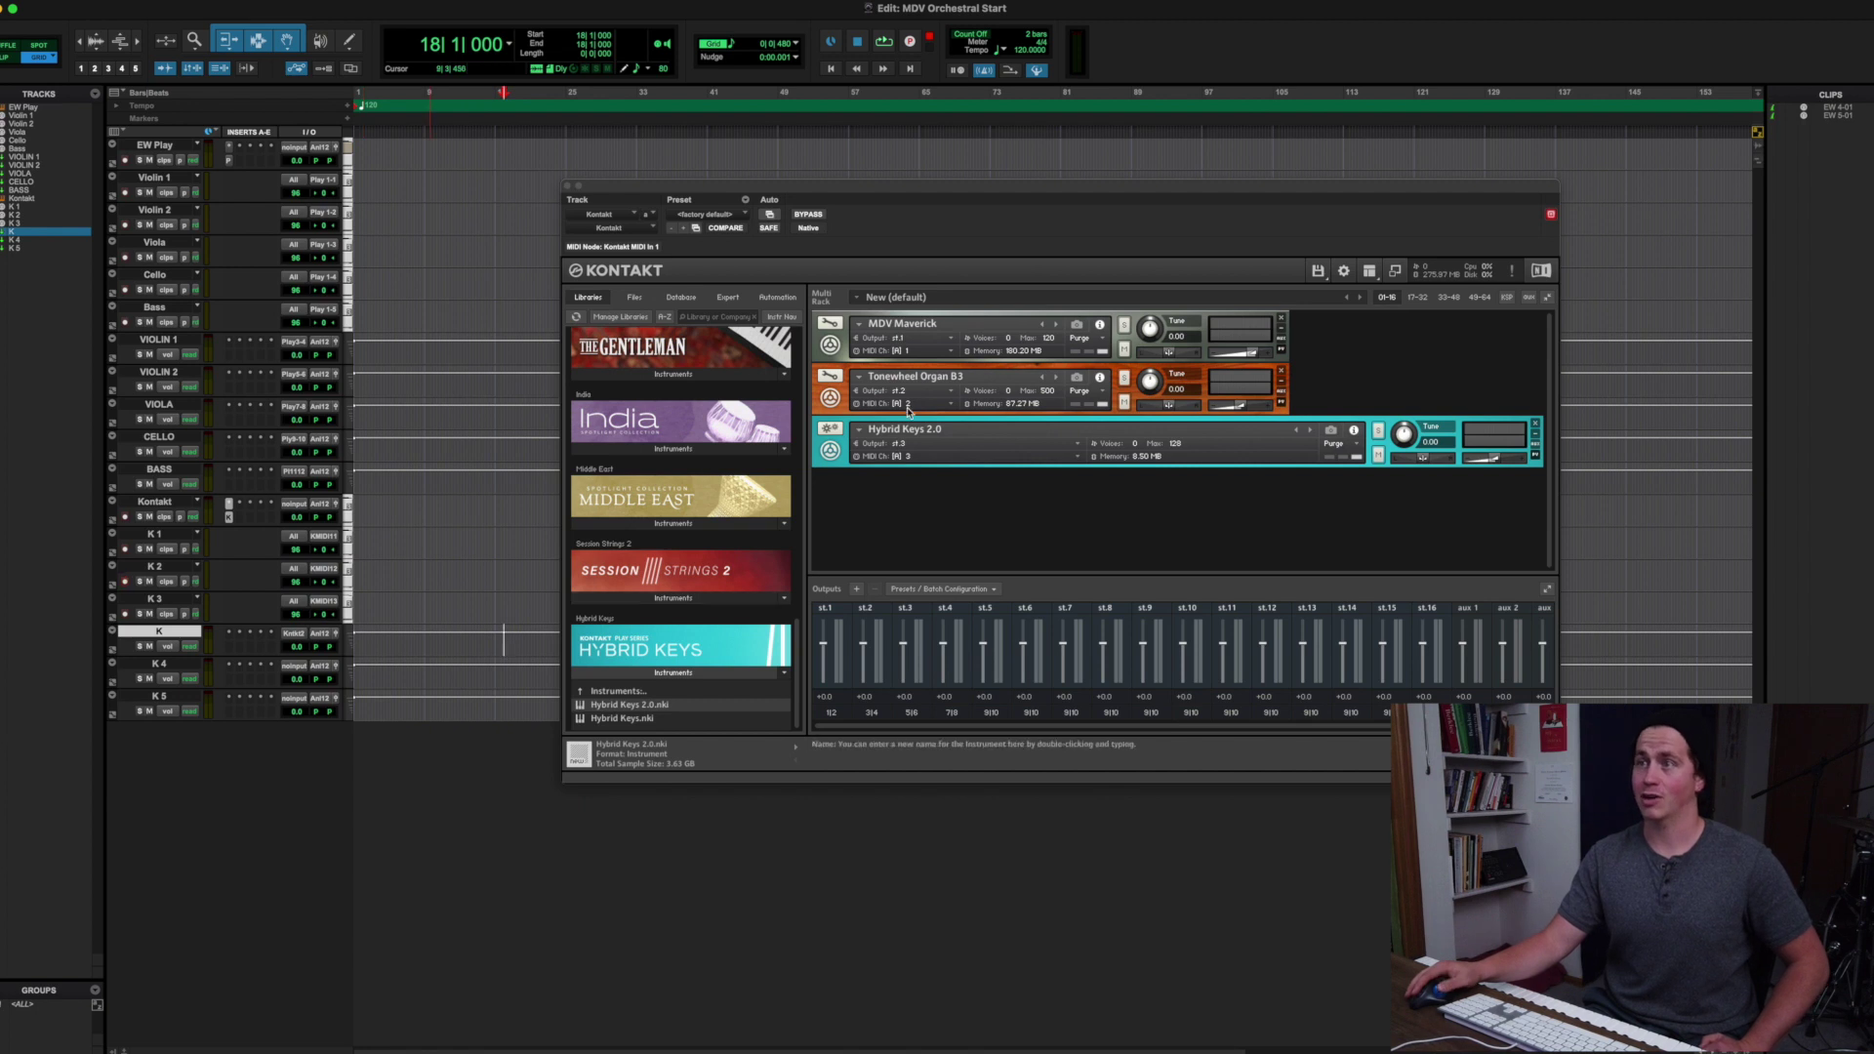
Change the Kontakt outputs of MDV Maverick, Tonewheel Organ B3 and Hybrid Keys 2.0 to st.2, st.3 and st.4 respectively
click(899, 338)
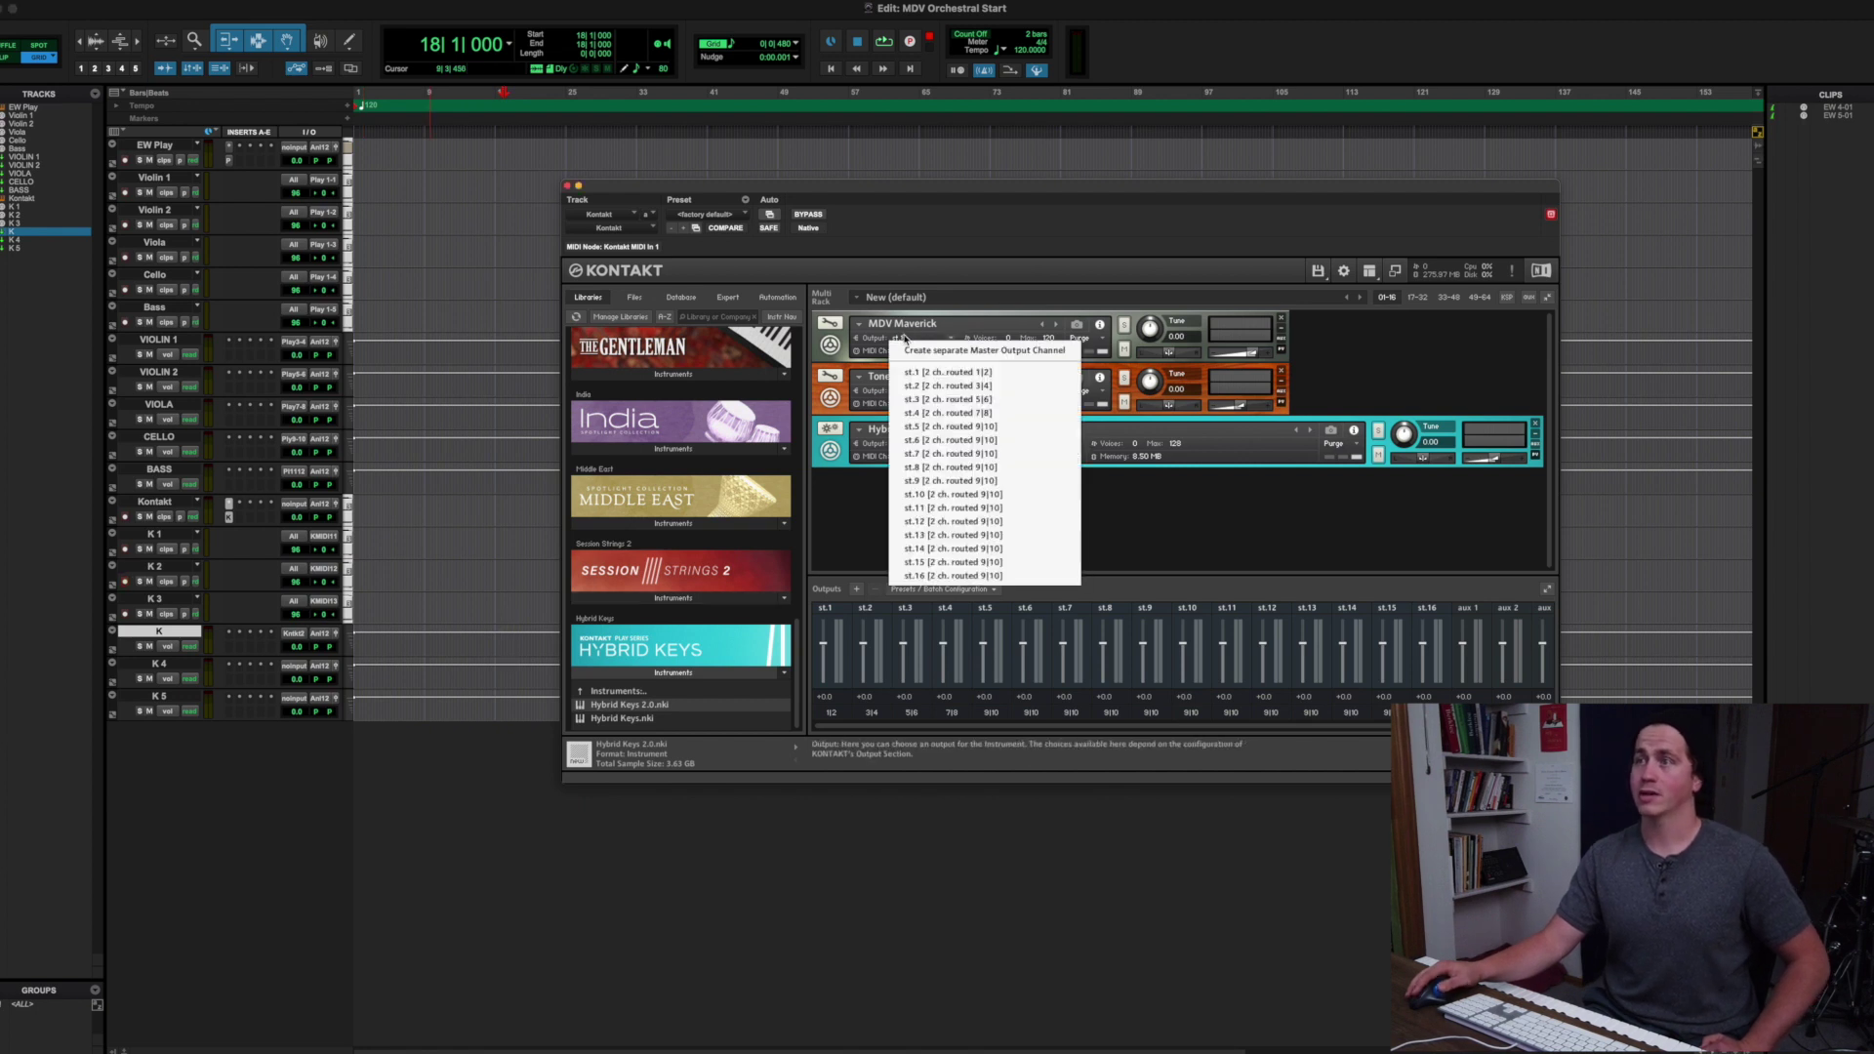
click(939, 386)
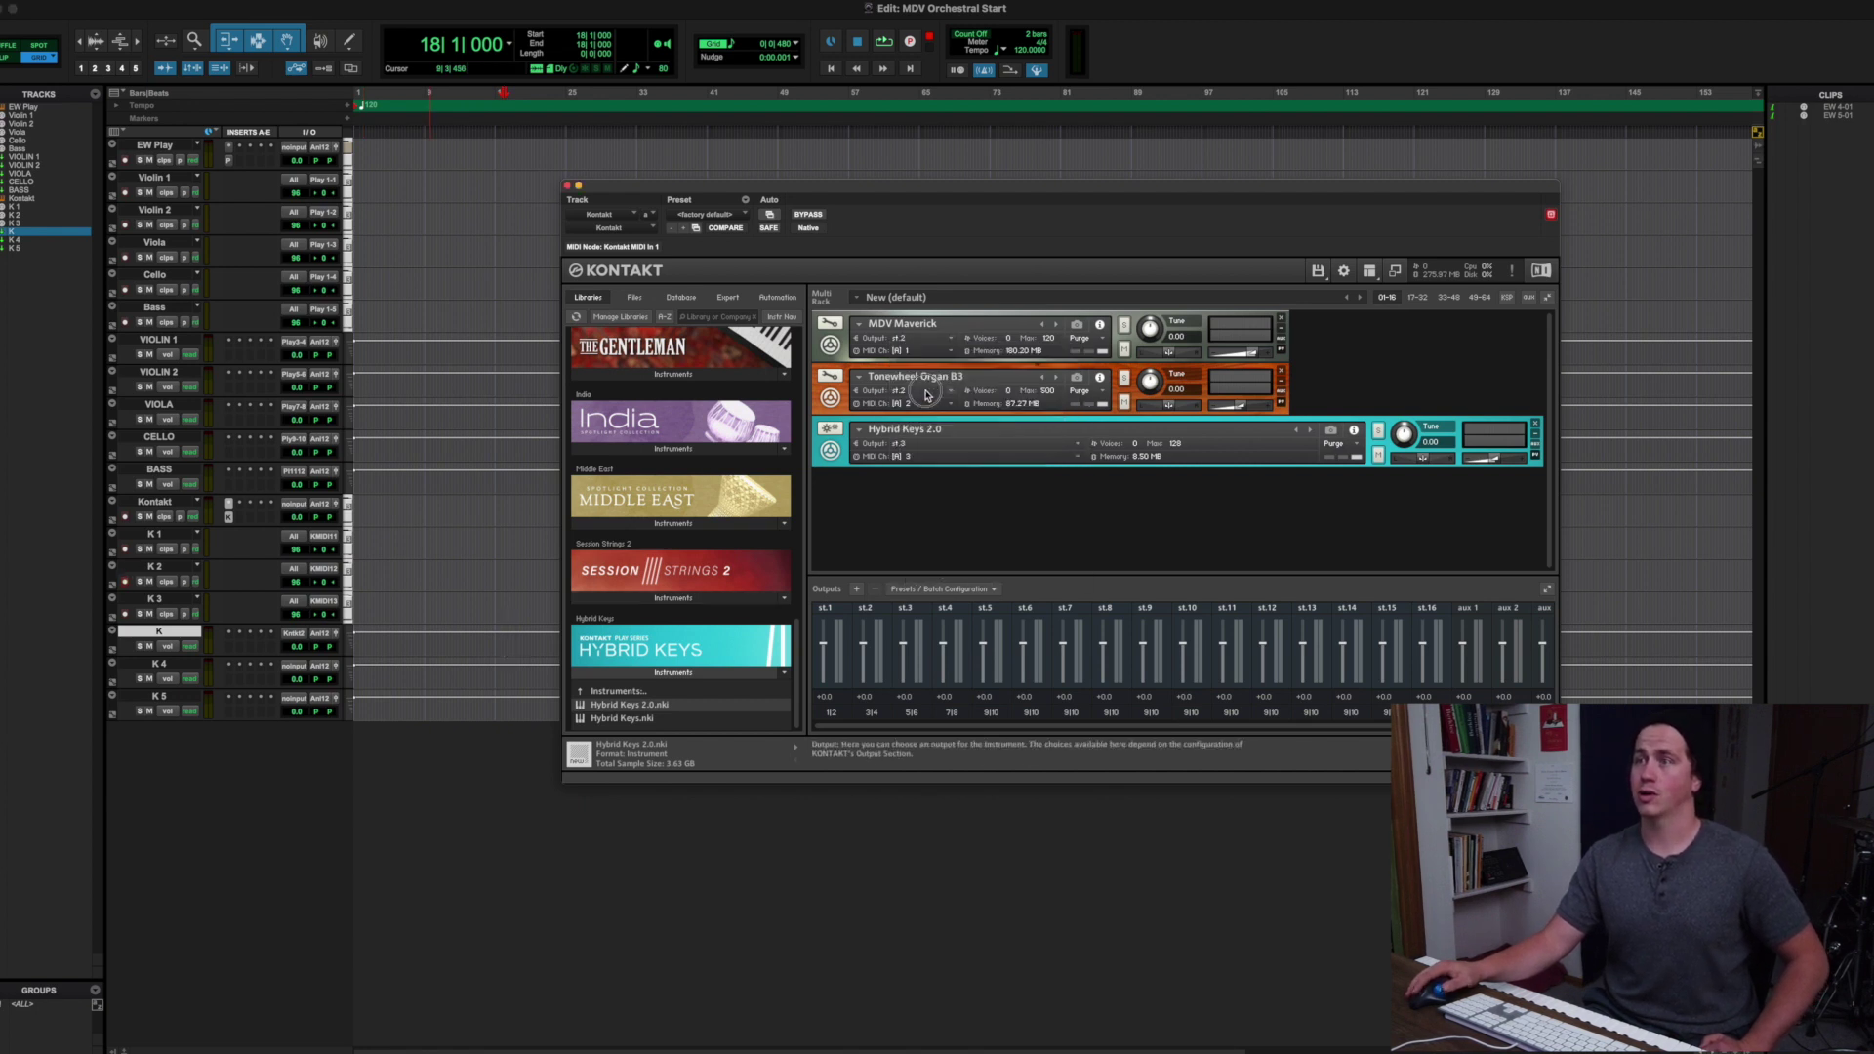
click(903, 391)
click(928, 454)
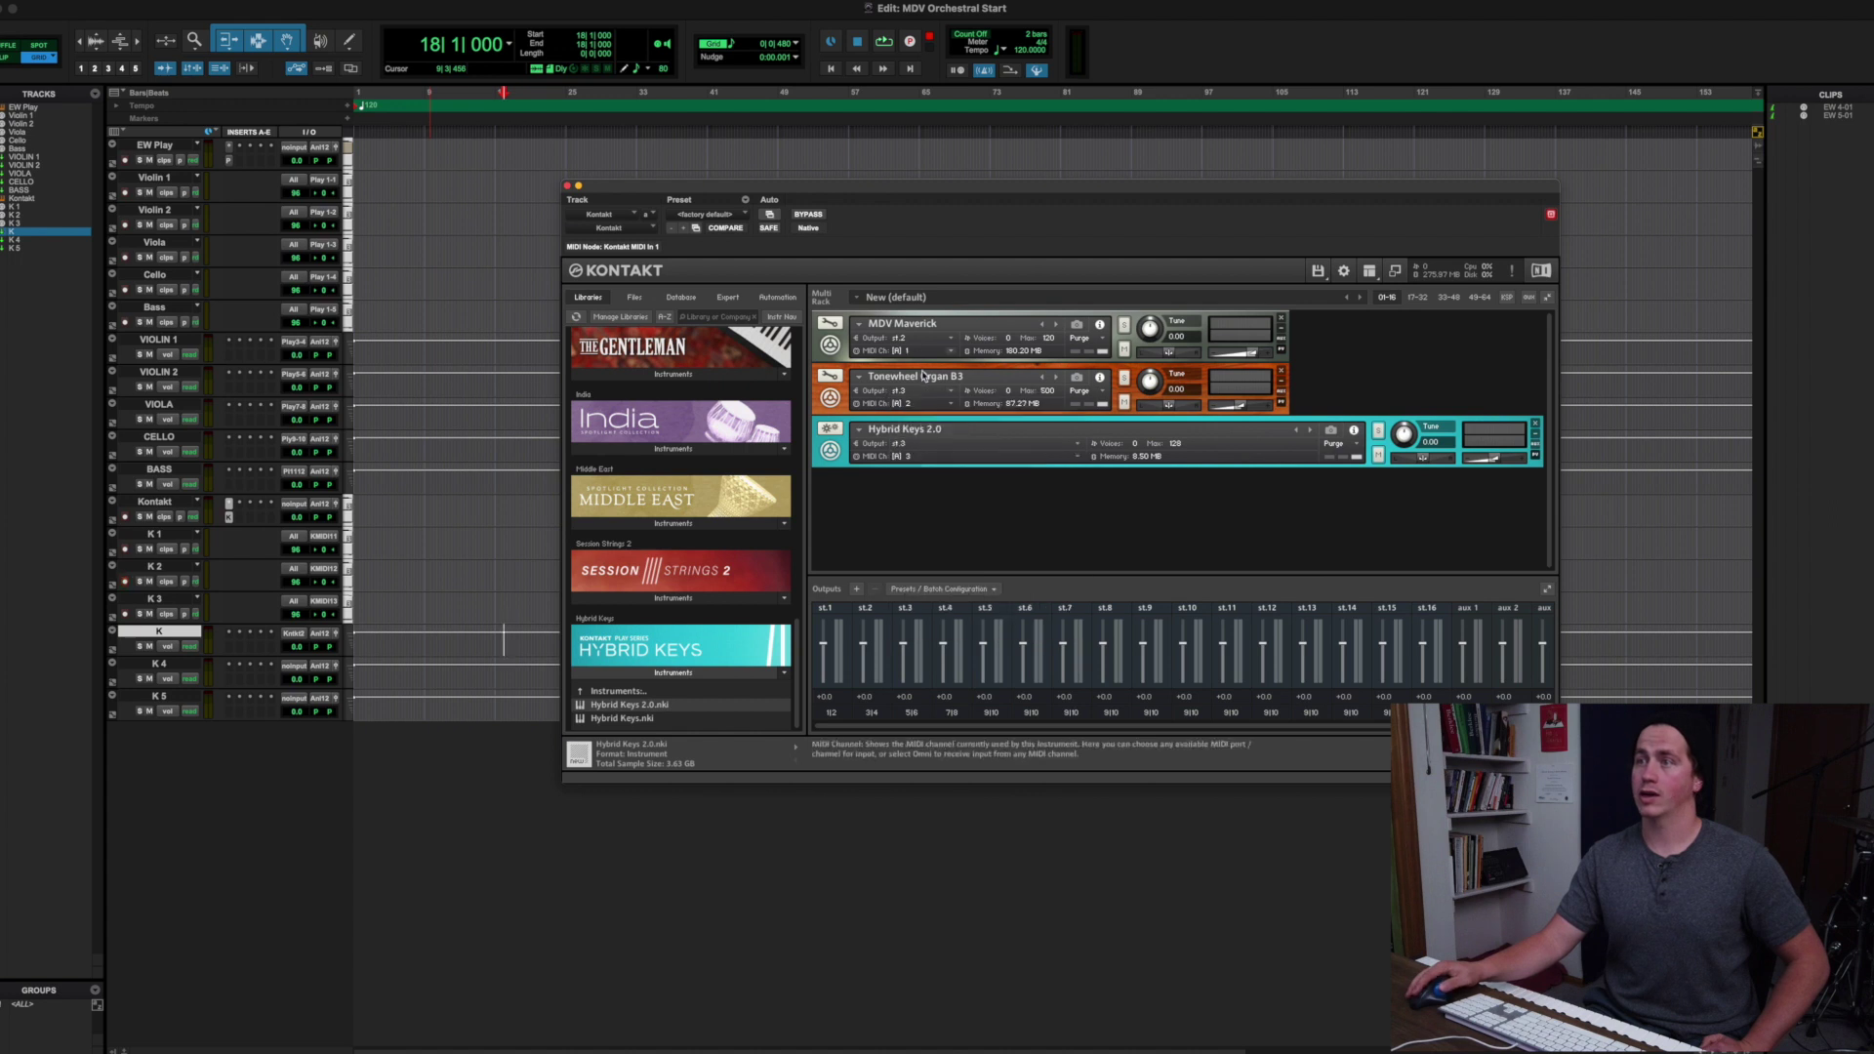
click(918, 443)
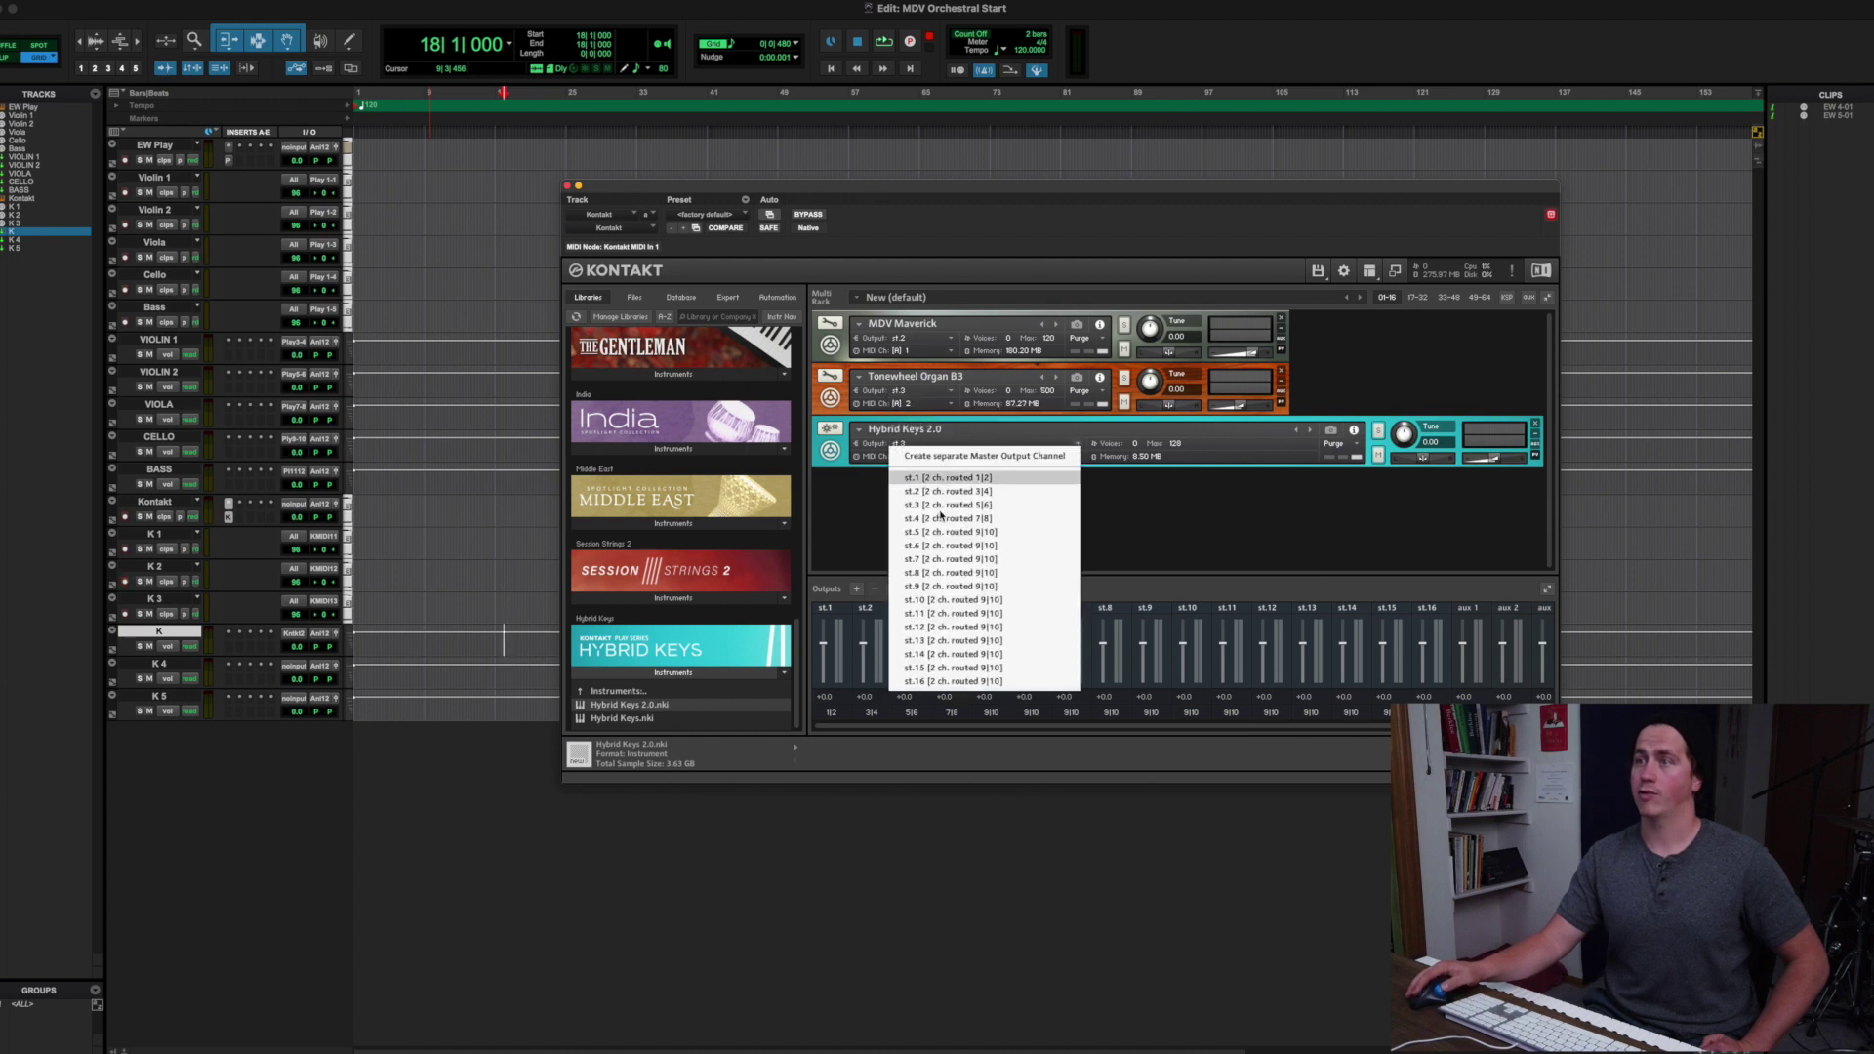
click(943, 519)
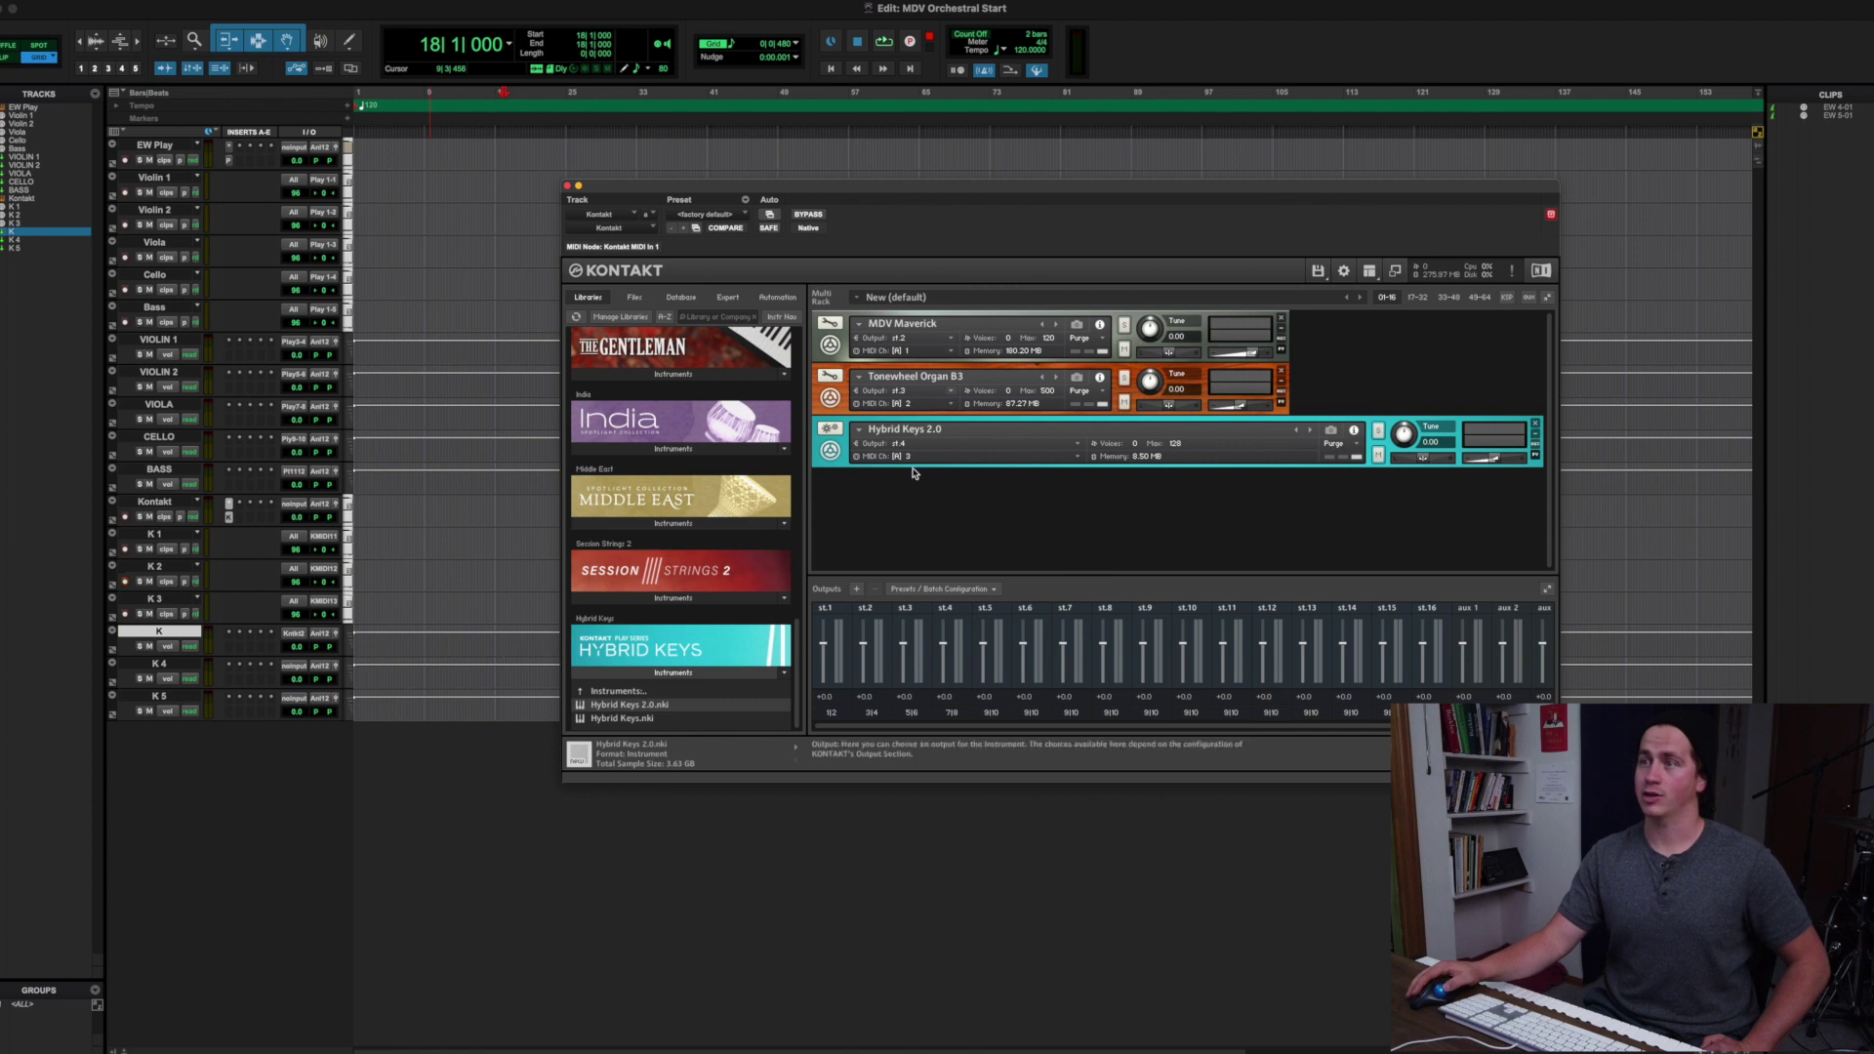
Assign Kontakt st.2, st.3 and st.4 as the inputs of aux tracks K, K 4 and K 5 respectively
click(301, 635)
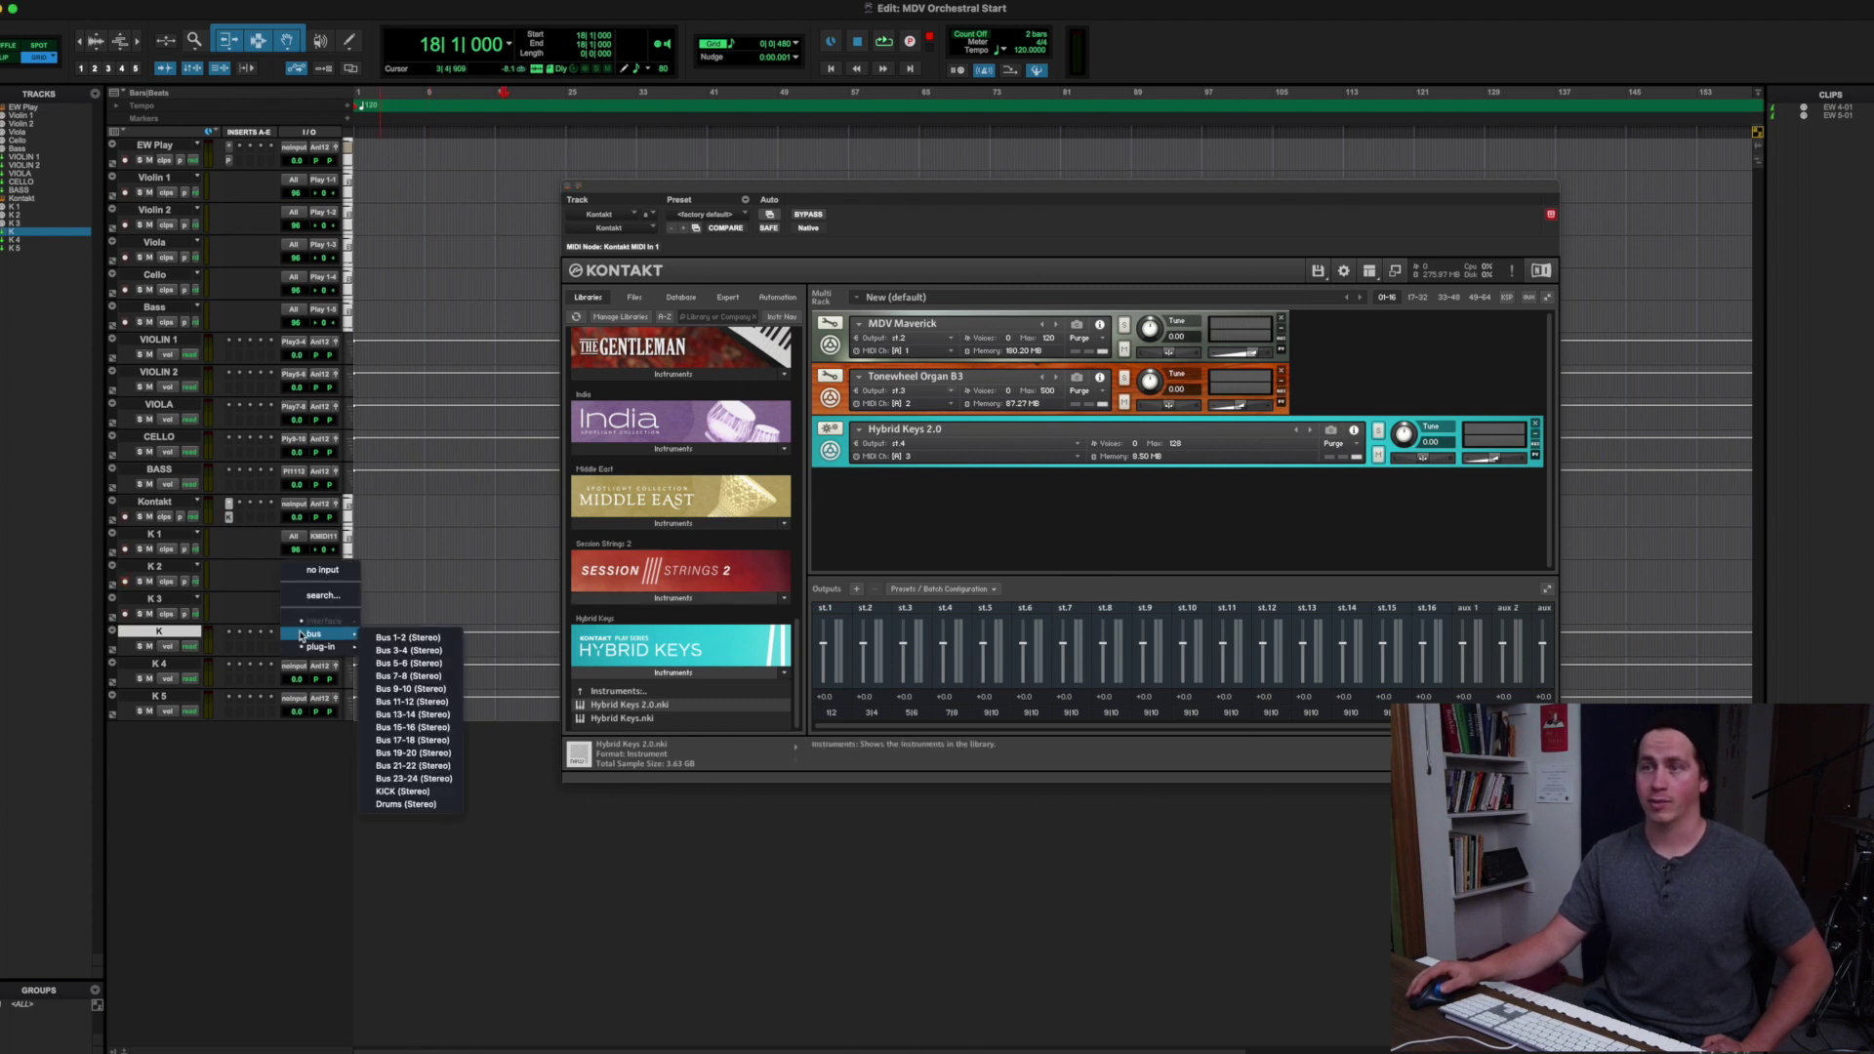
mouse_move(312, 646)
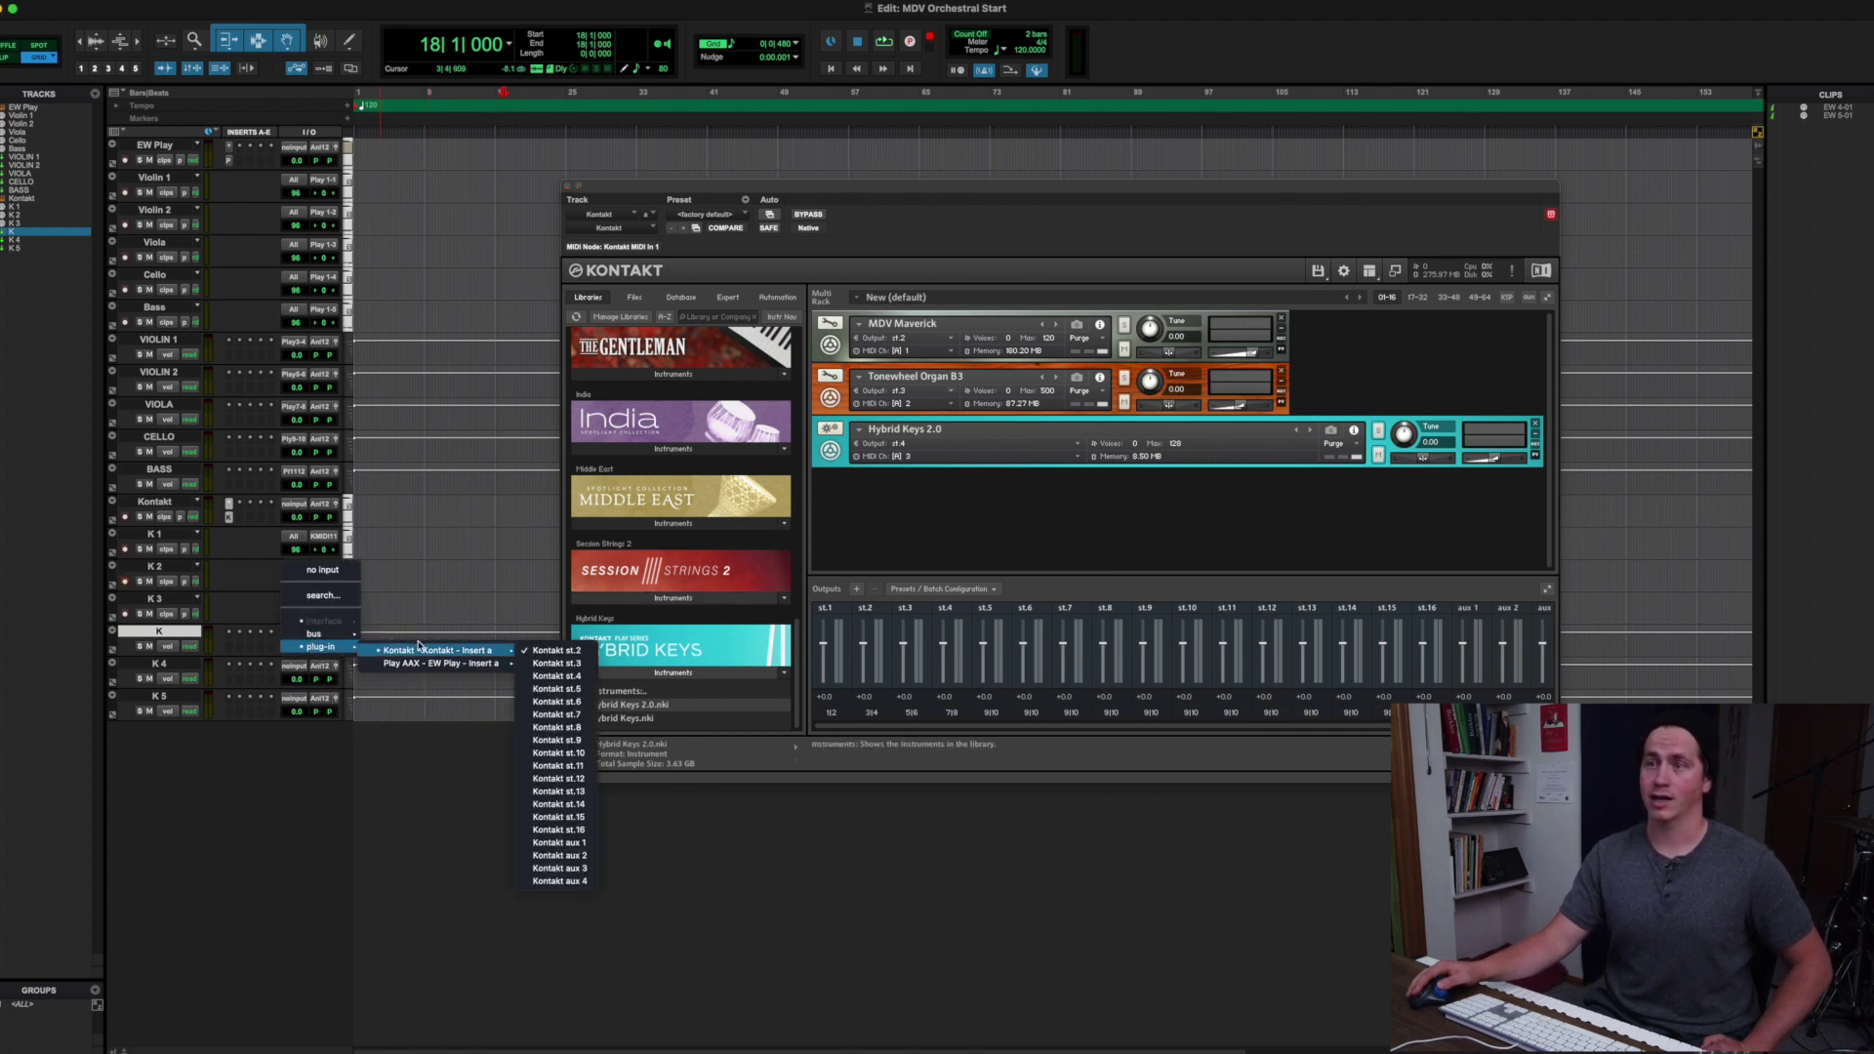
click(574, 652)
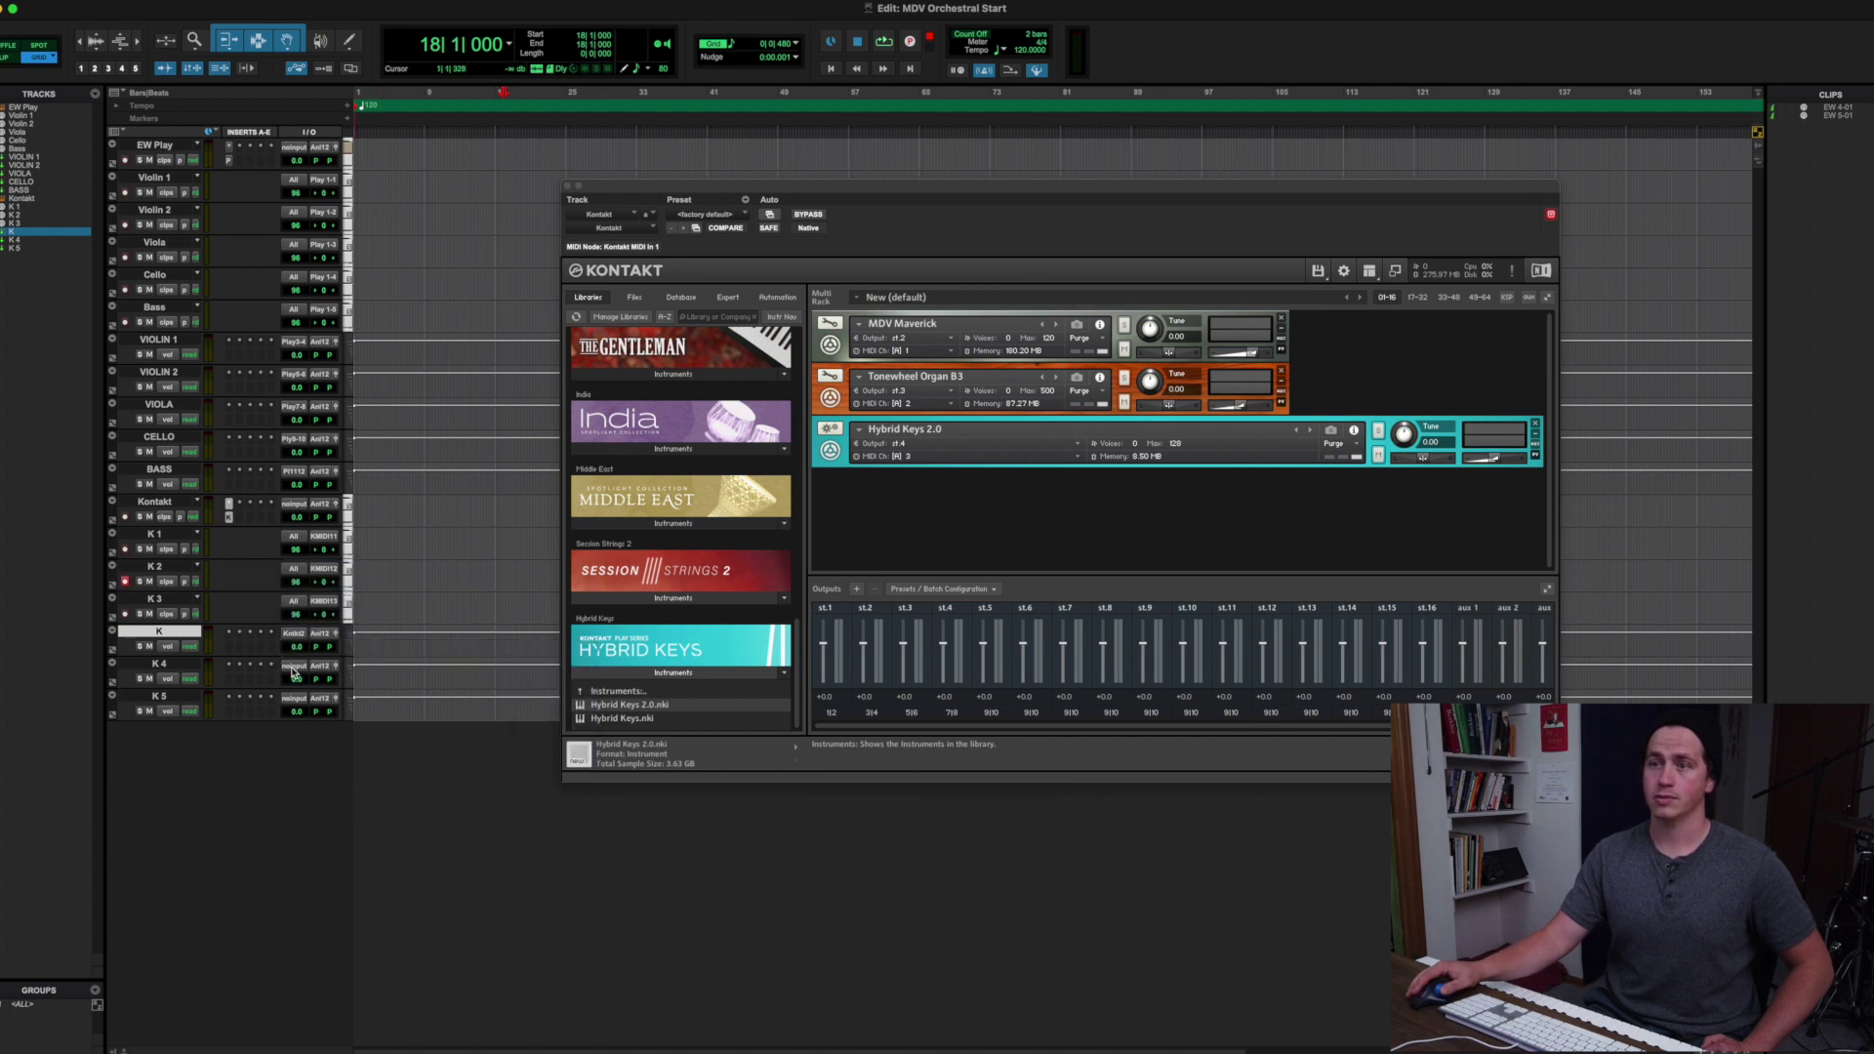
click(297, 603)
mouse_move(322, 679)
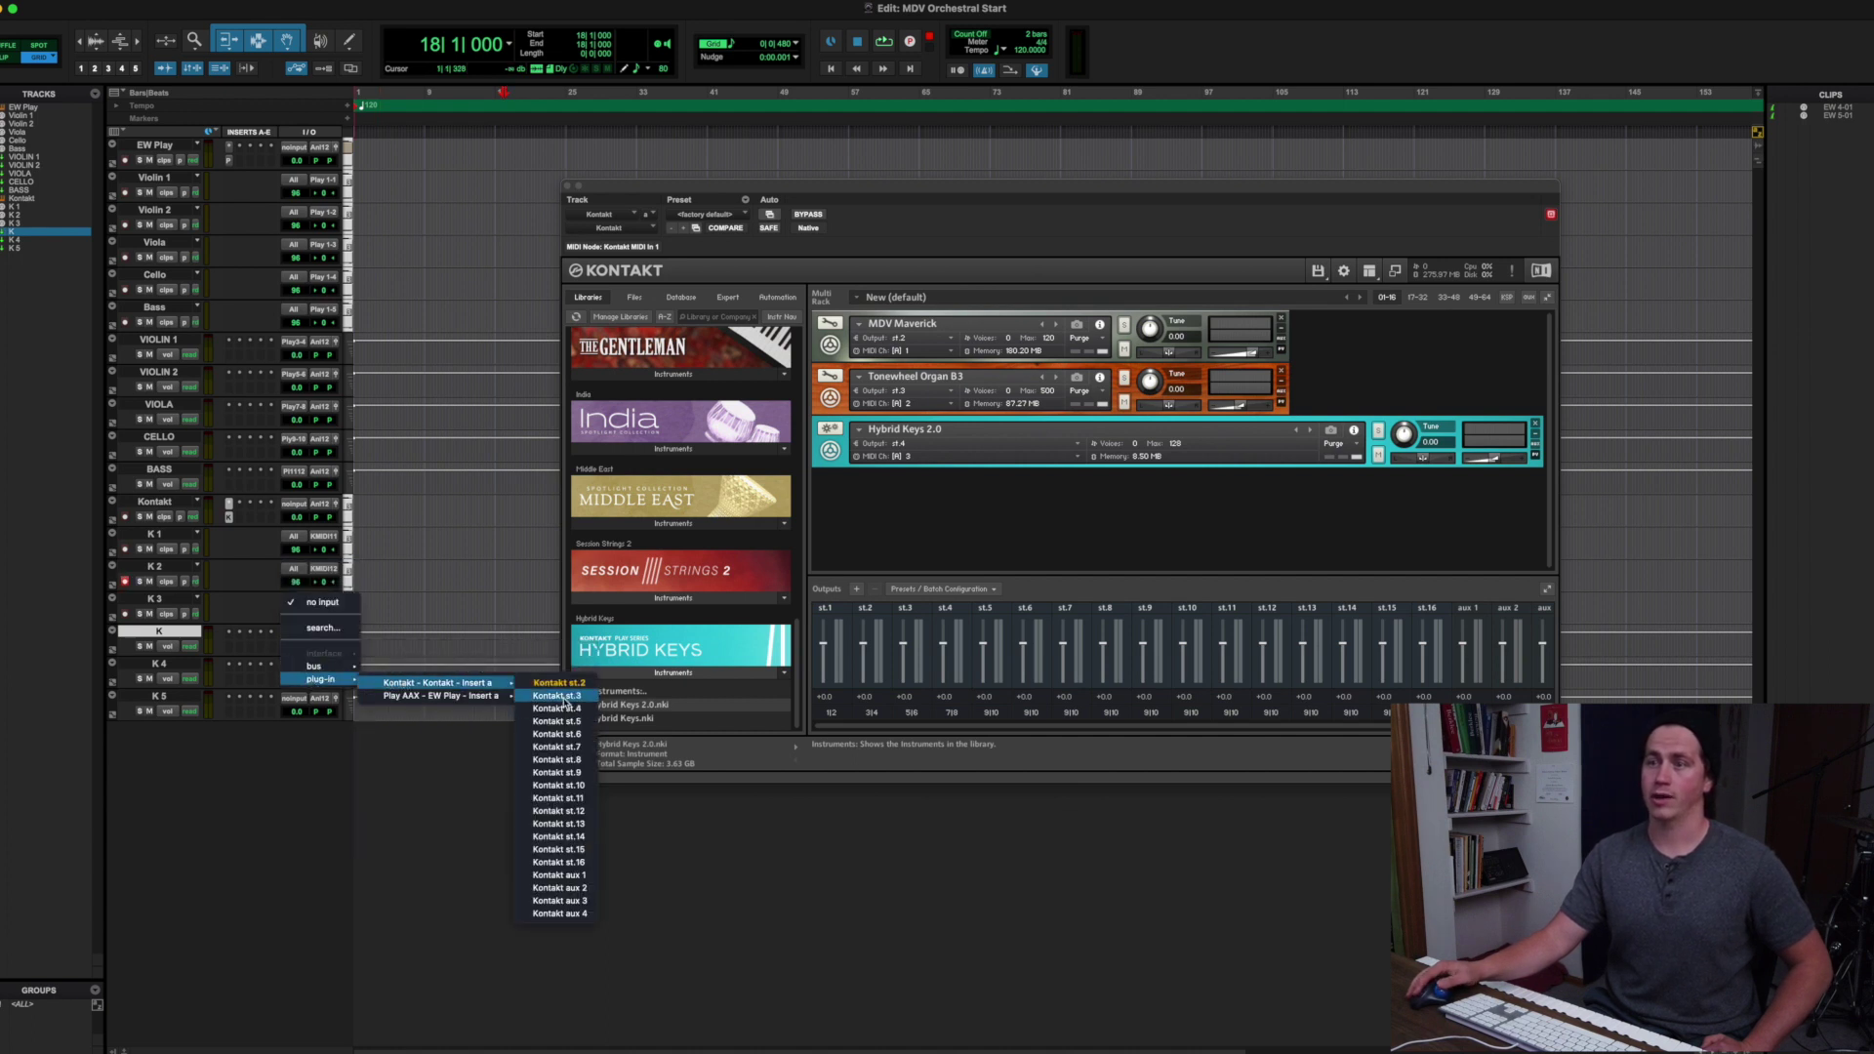
click(561, 704)
click(293, 703)
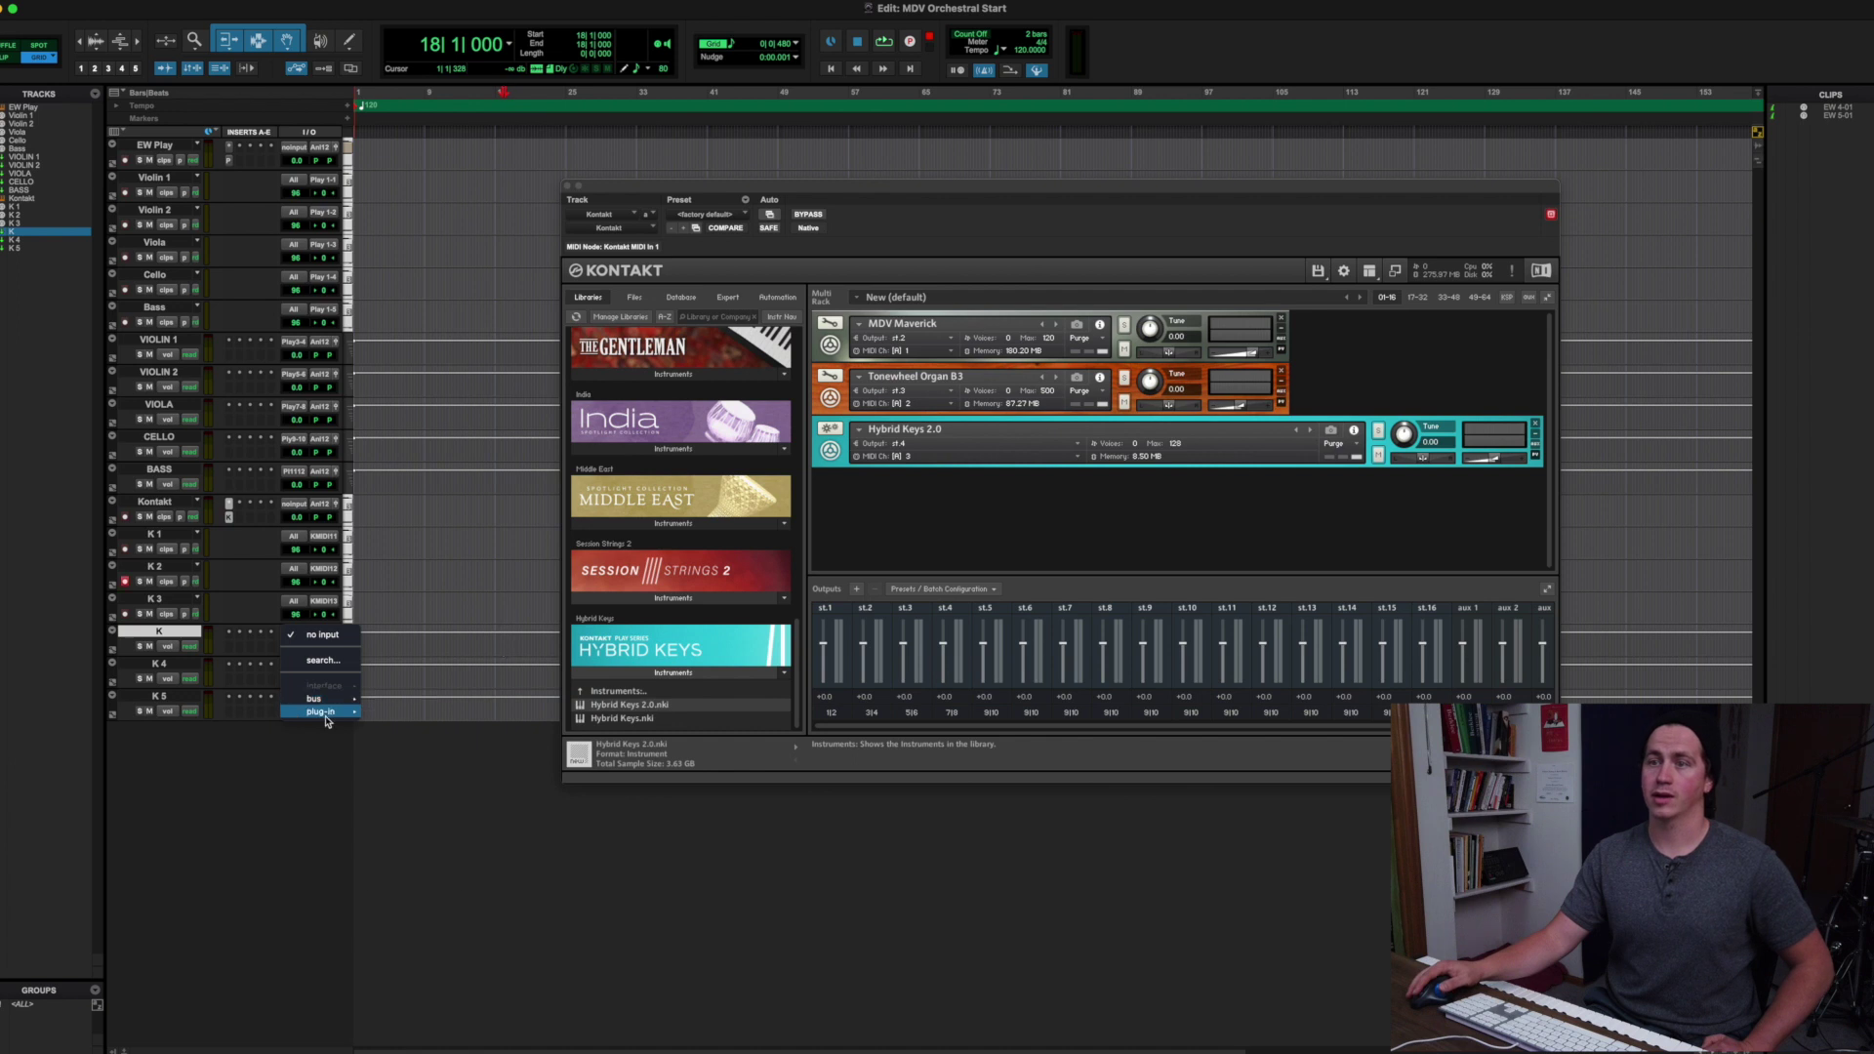
mouse_move(322, 711)
mouse_move(439, 716)
click(547, 728)
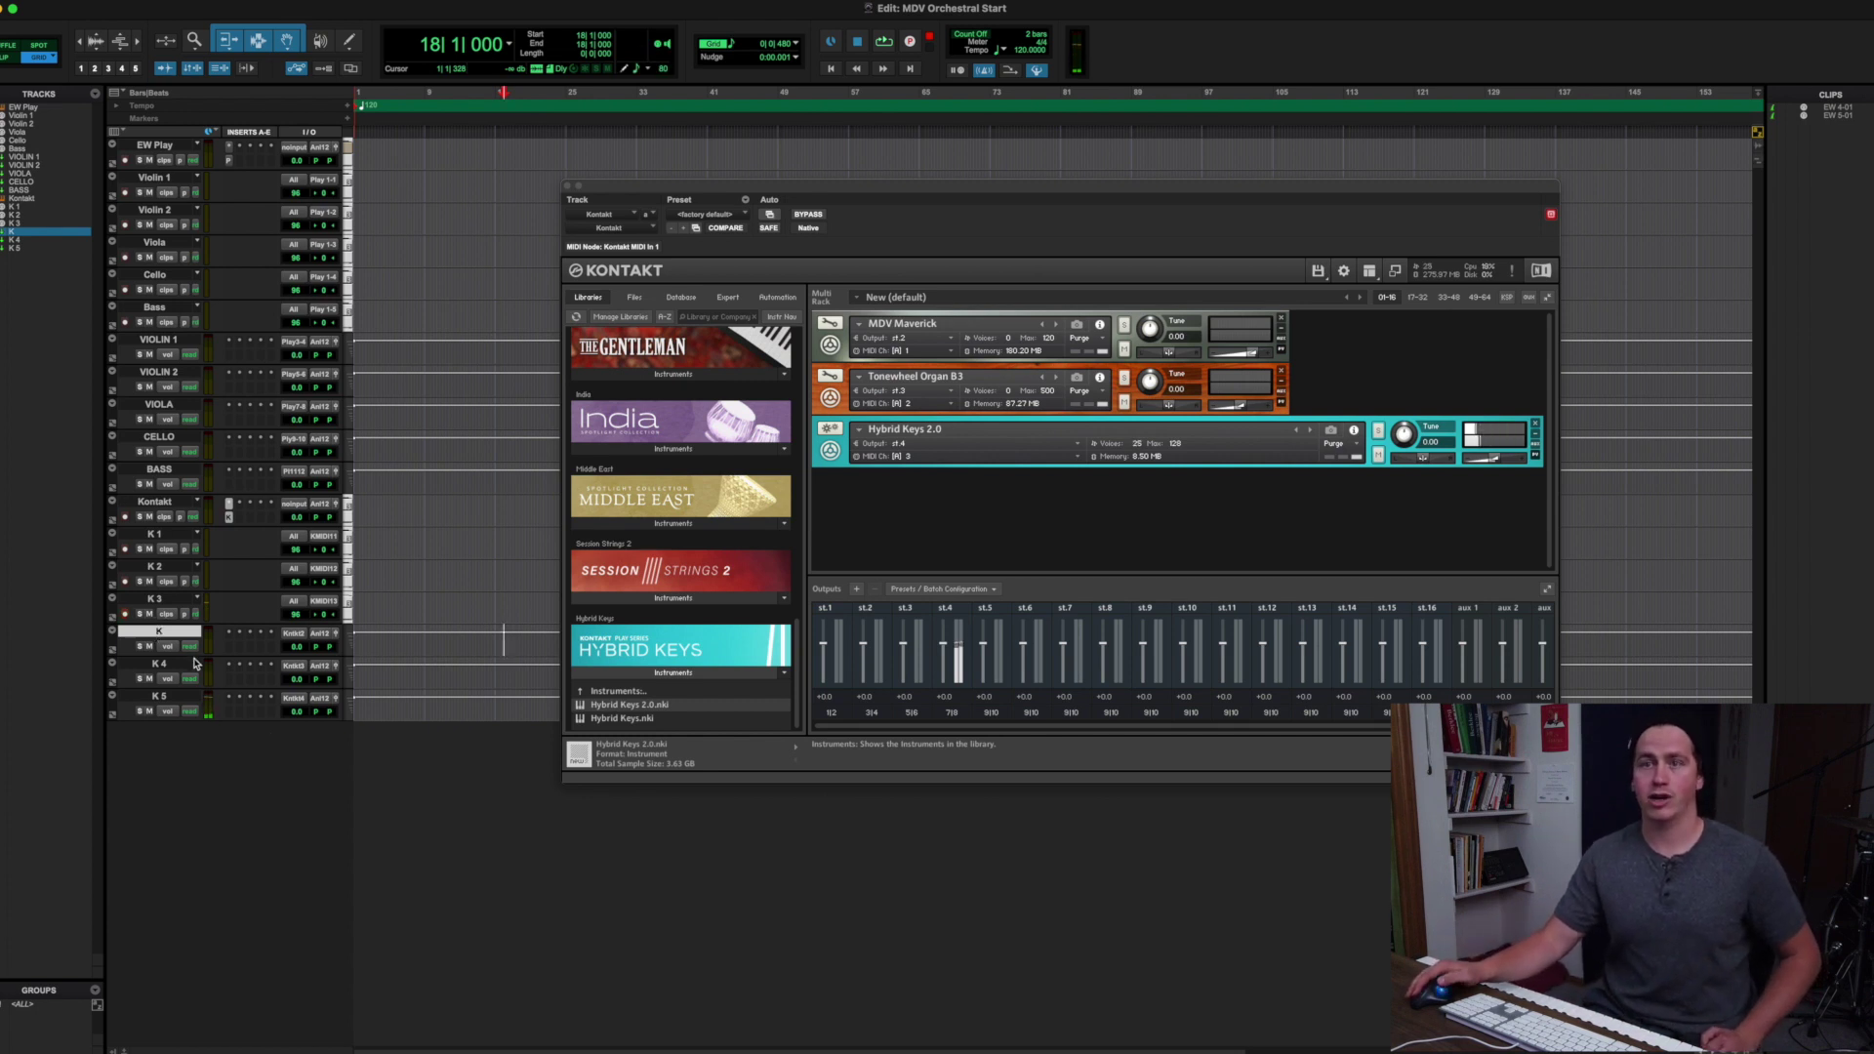
Rename the three Kontakt MIDI tracks Piano, Organ and Keys, and their three aux tracks PIANO, ORGAN and KEYS
click(161, 536)
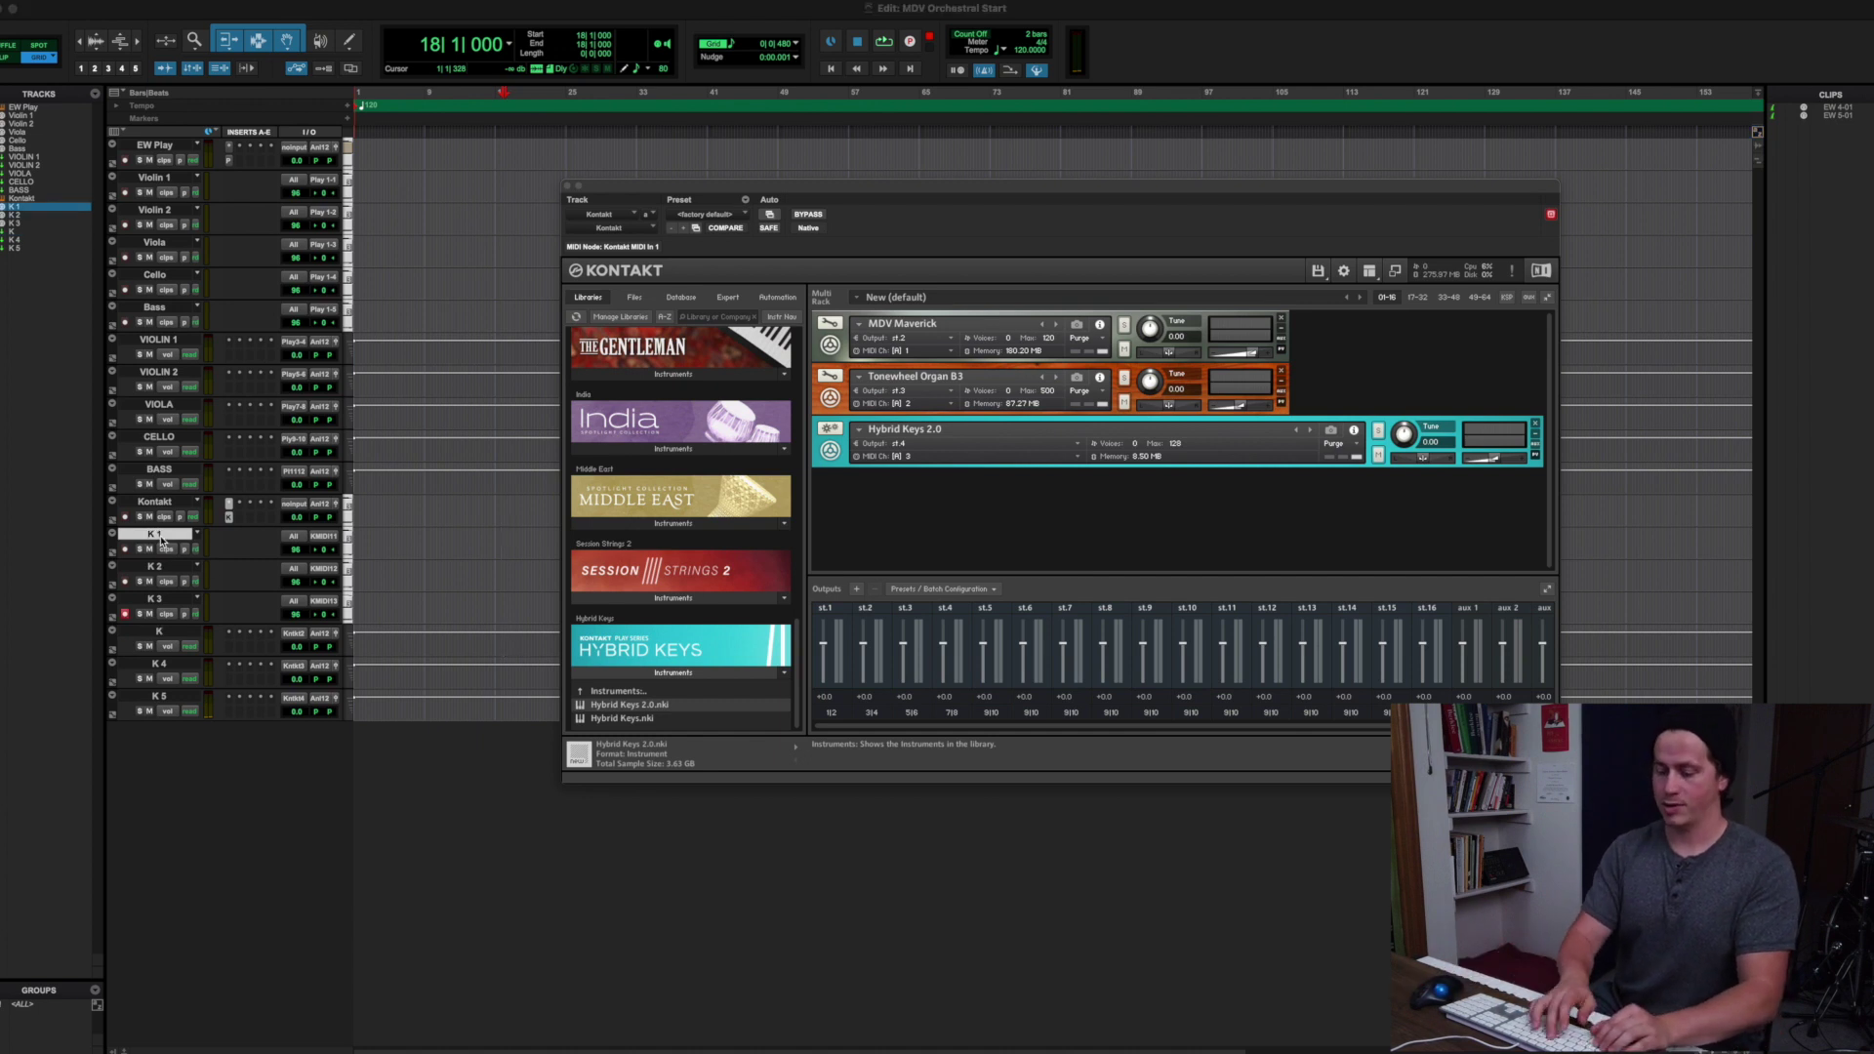
text(Piano)
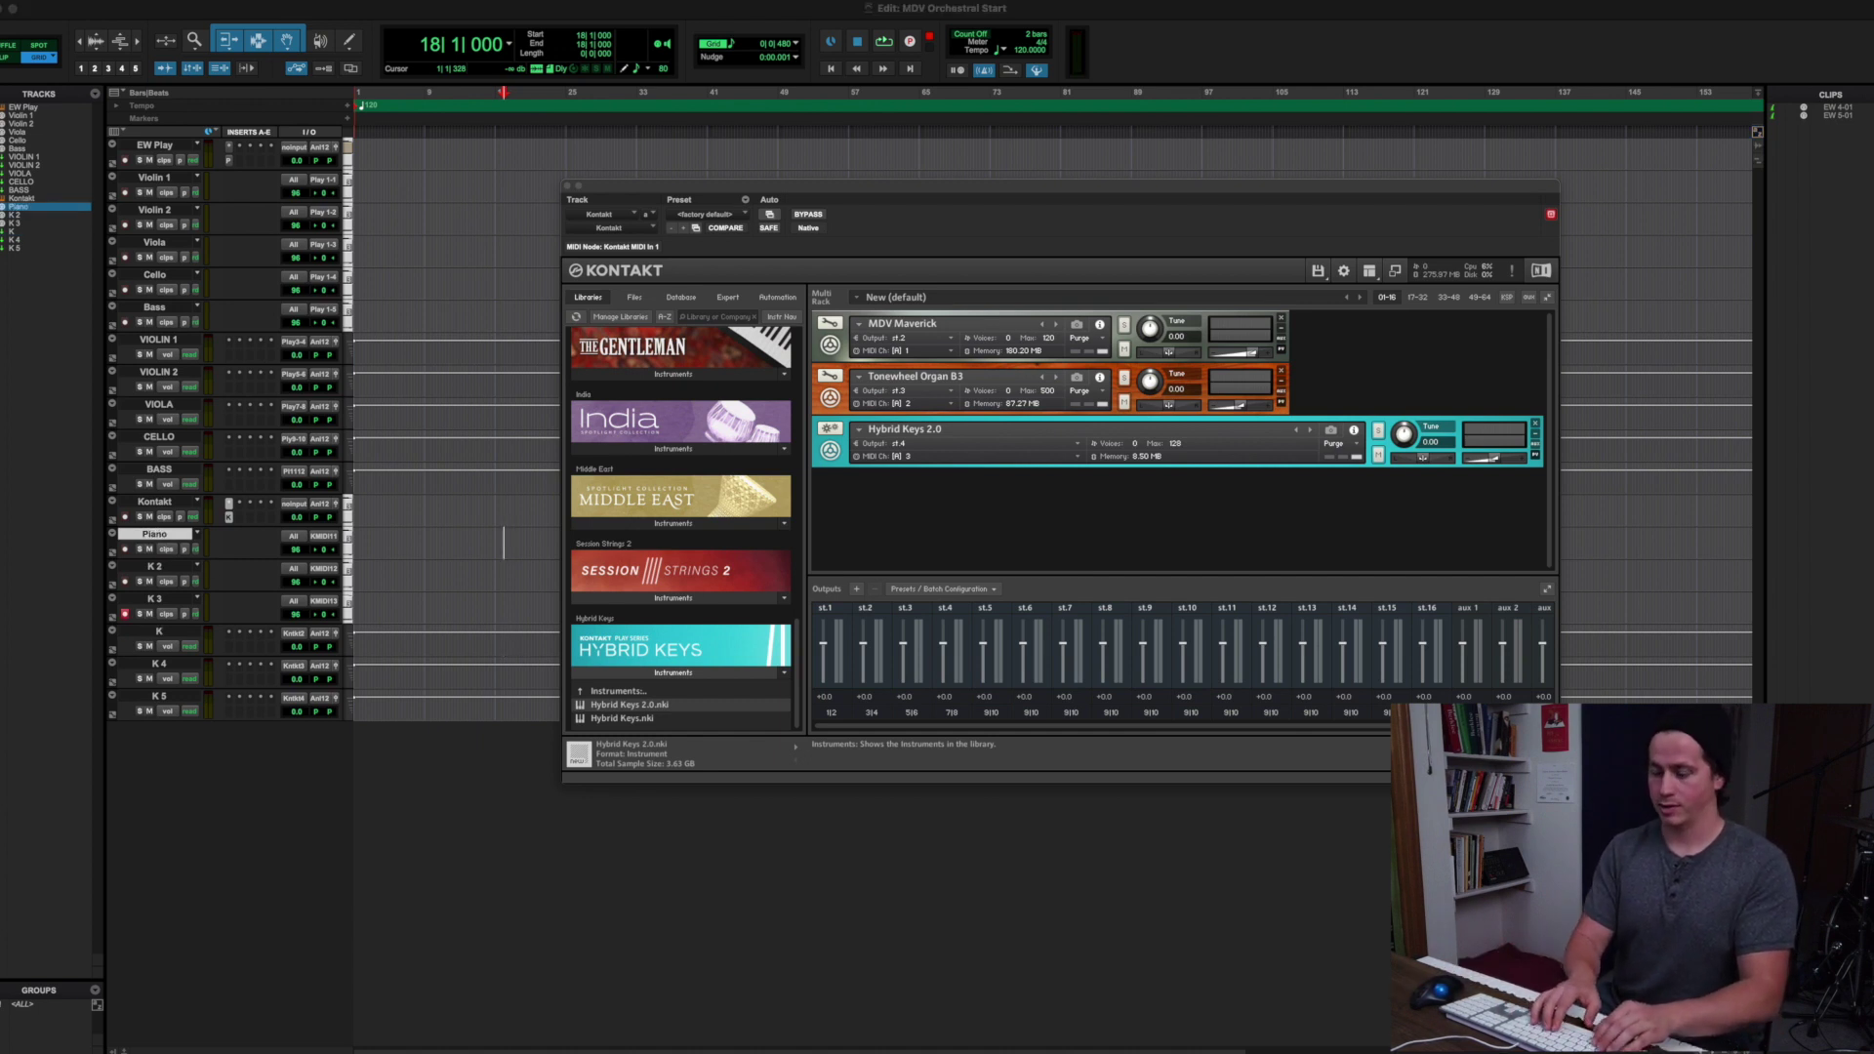
key(Tab)
text(Organ)
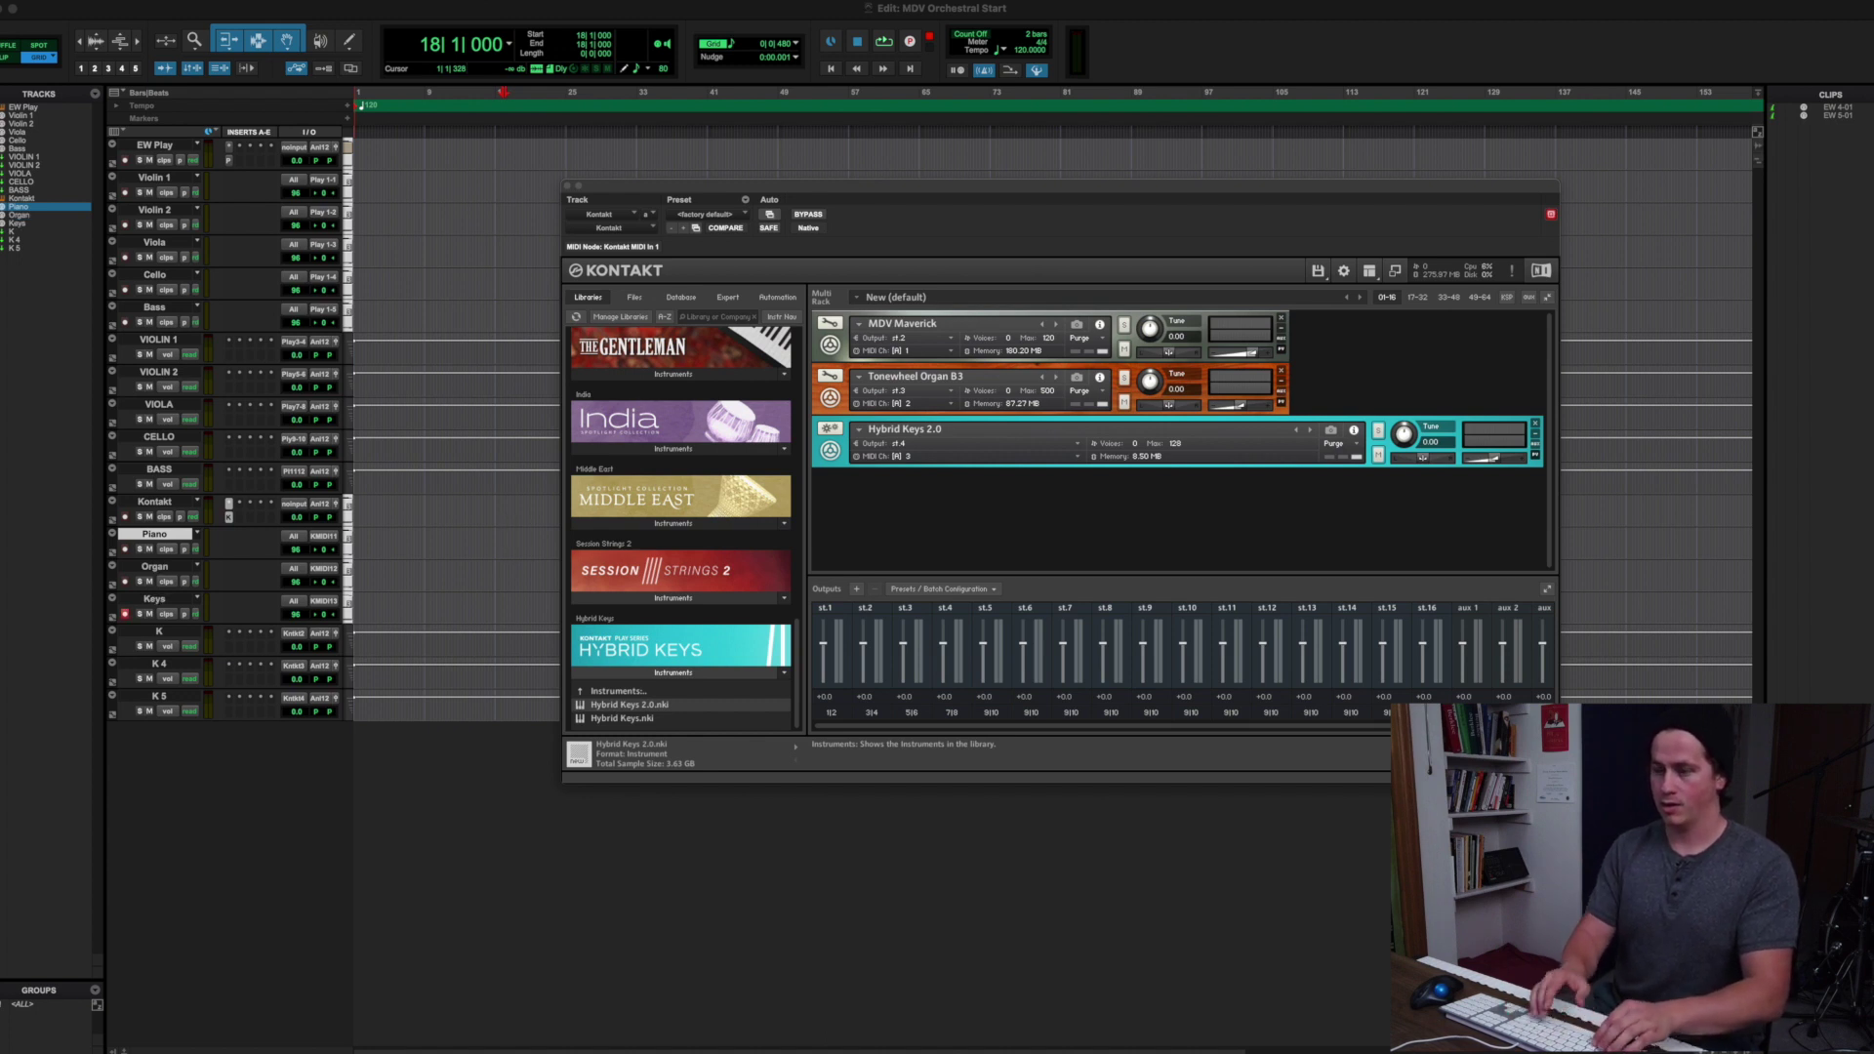
text(ORGAN)
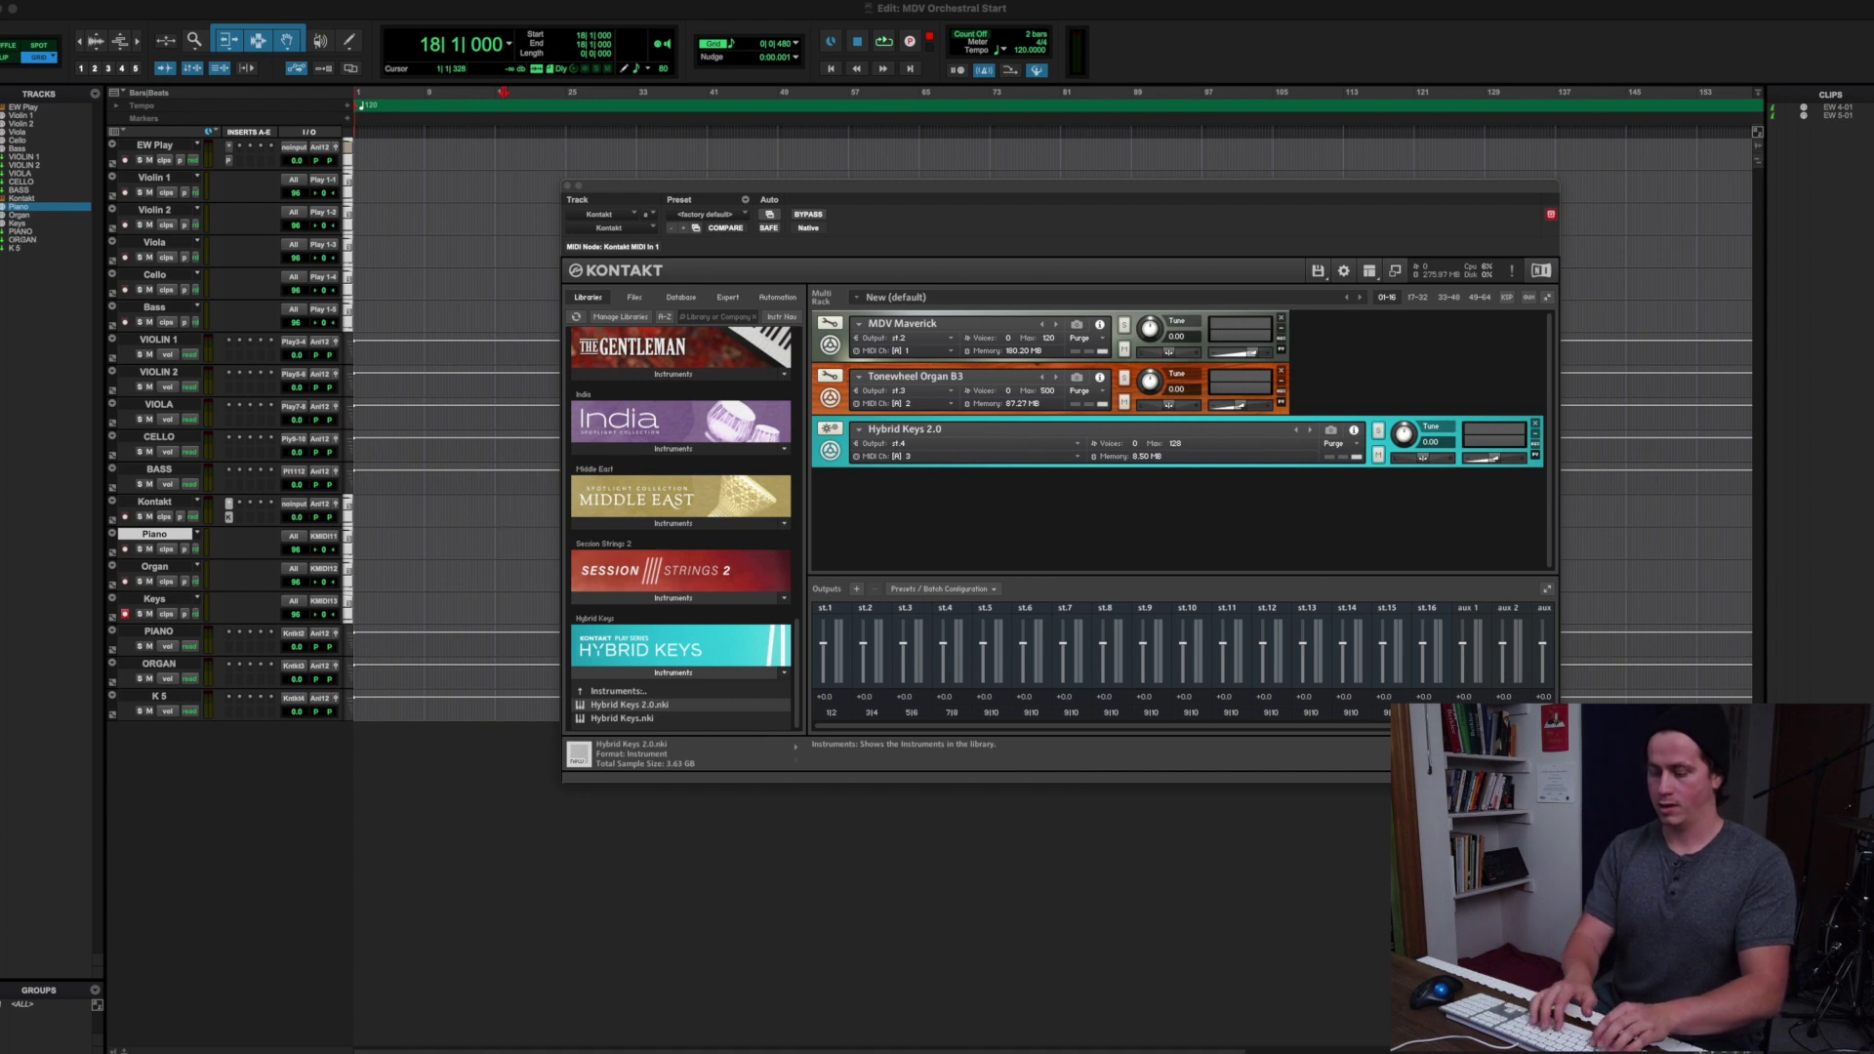
text(KEYS)
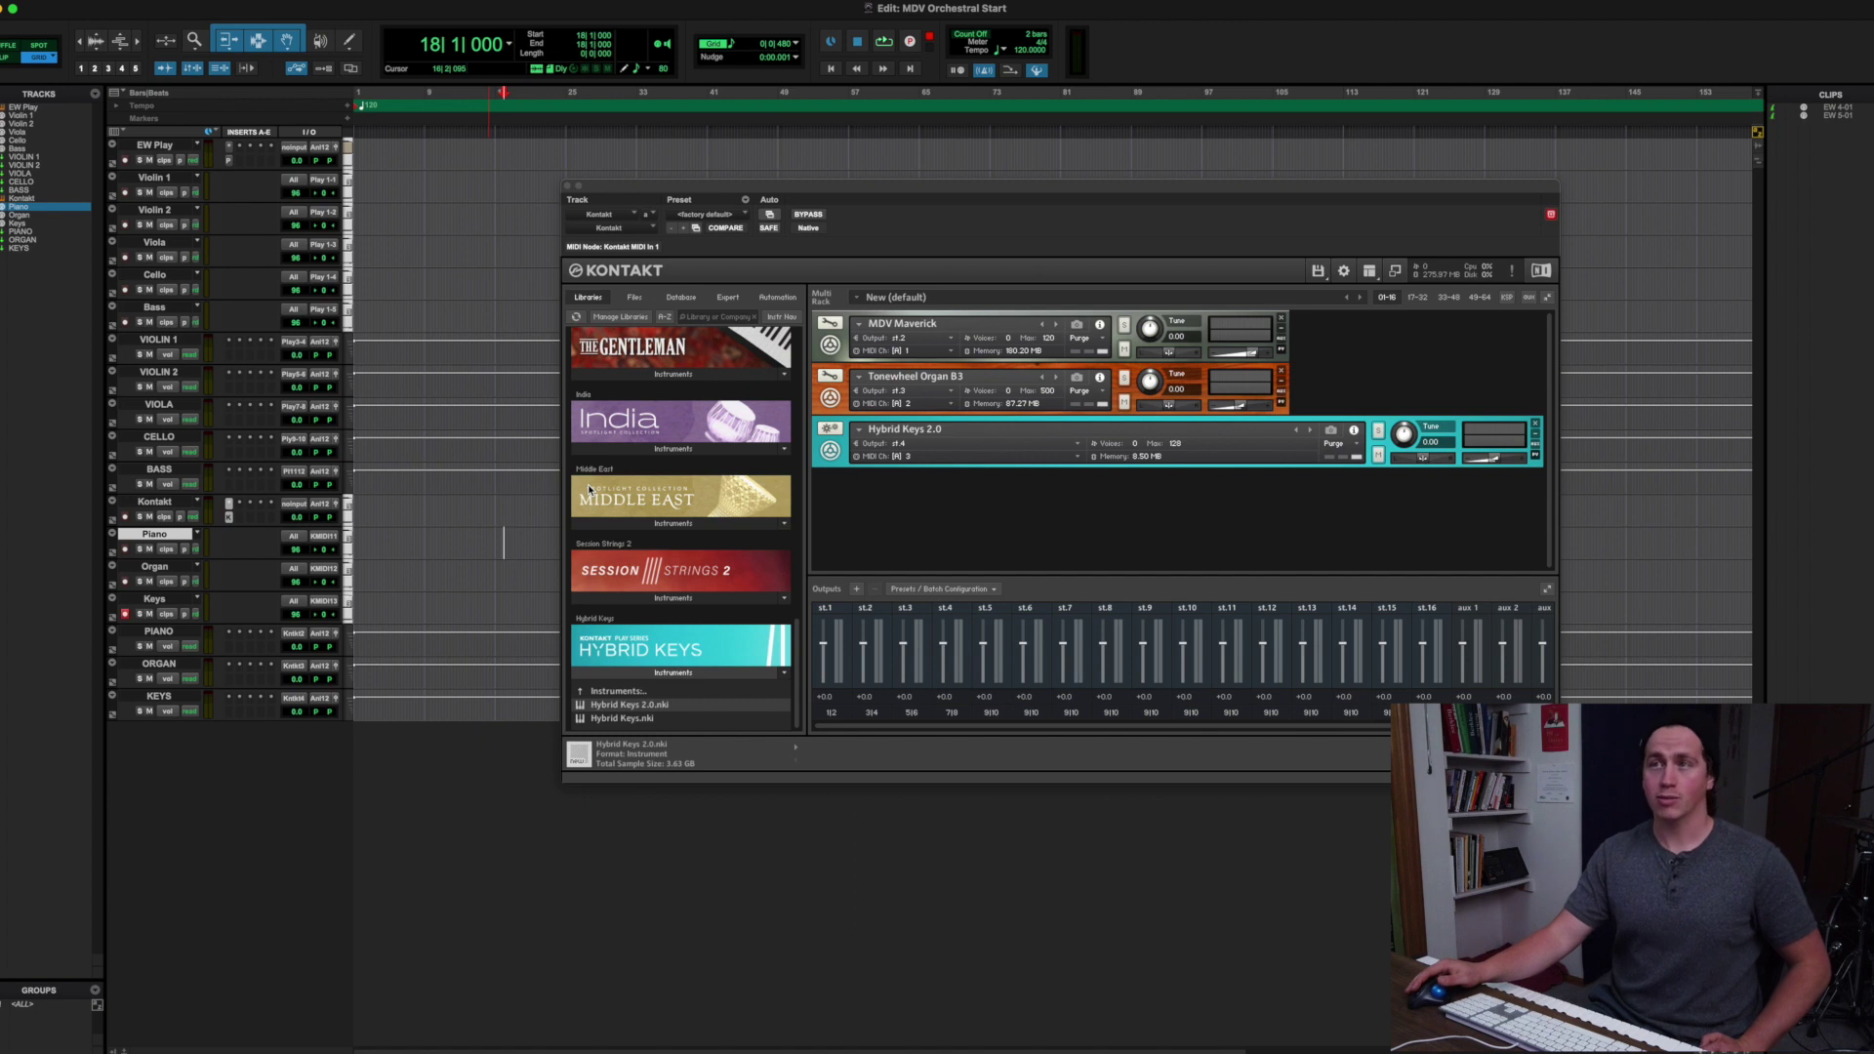
click(605, 186)
drag(606, 186, 559, 188)
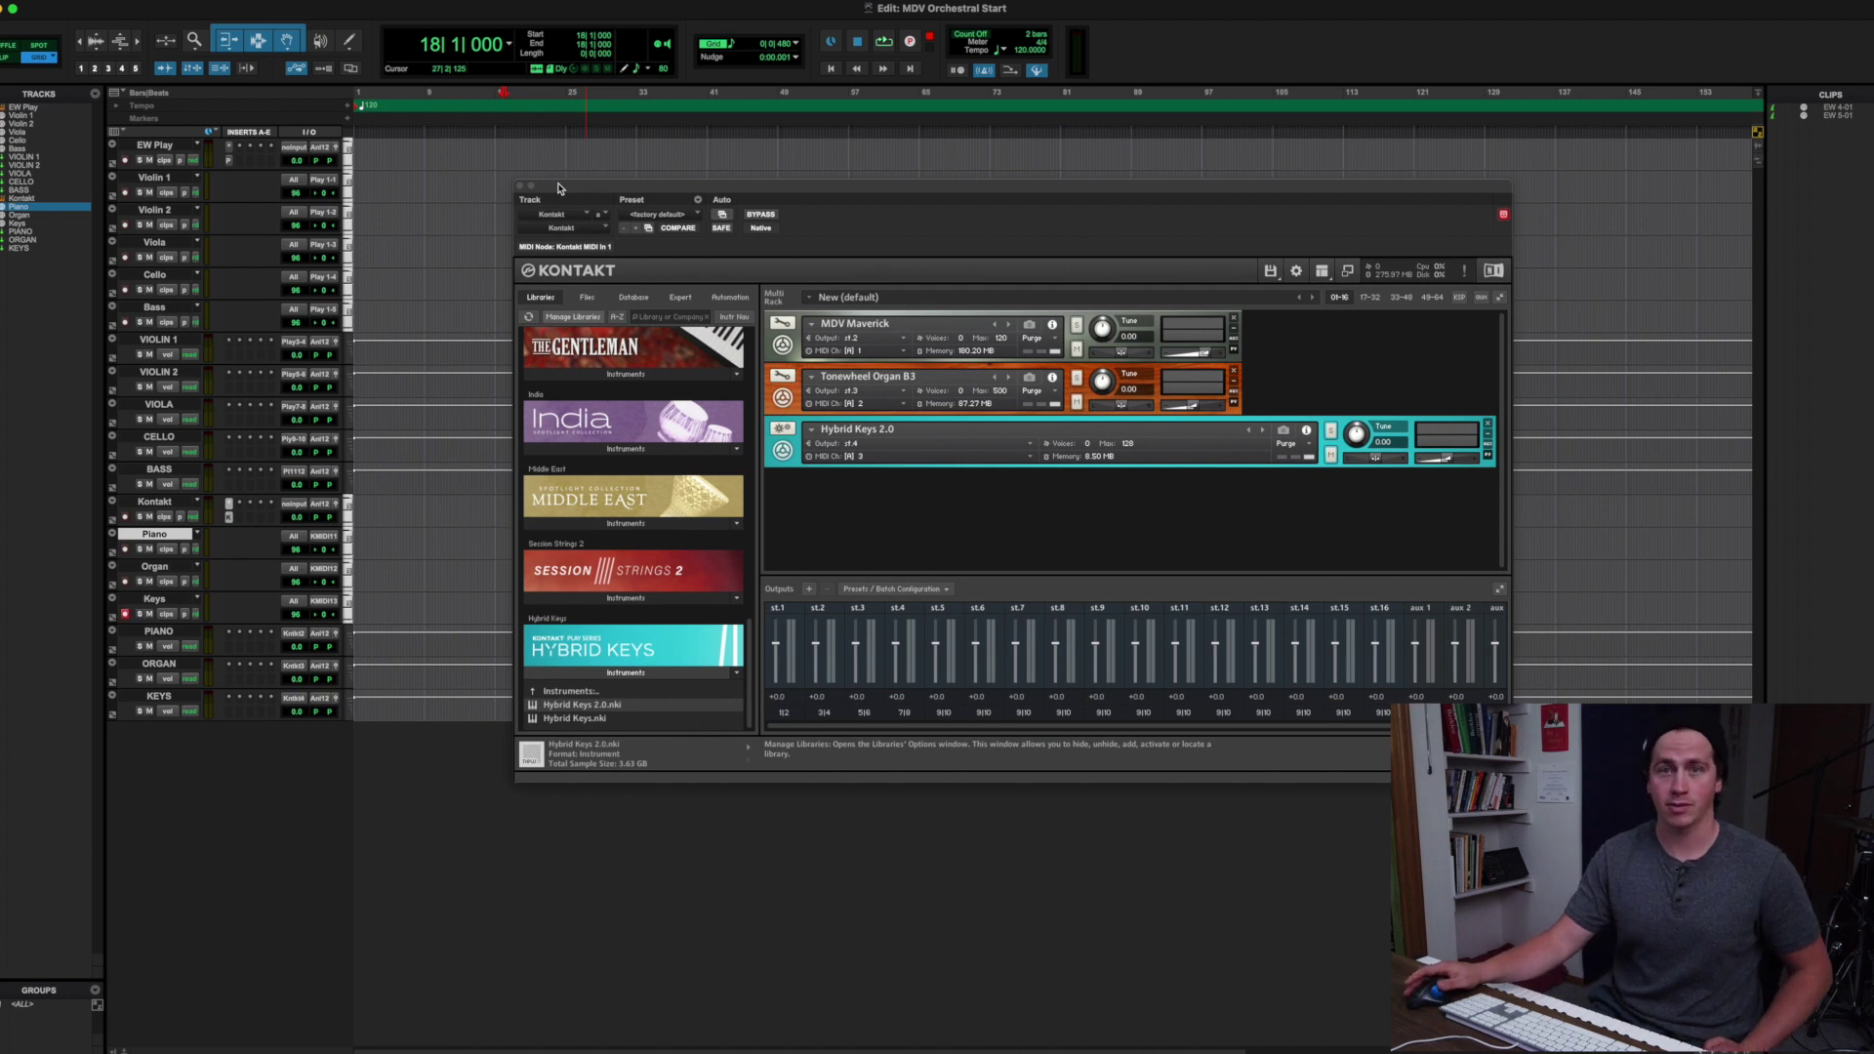